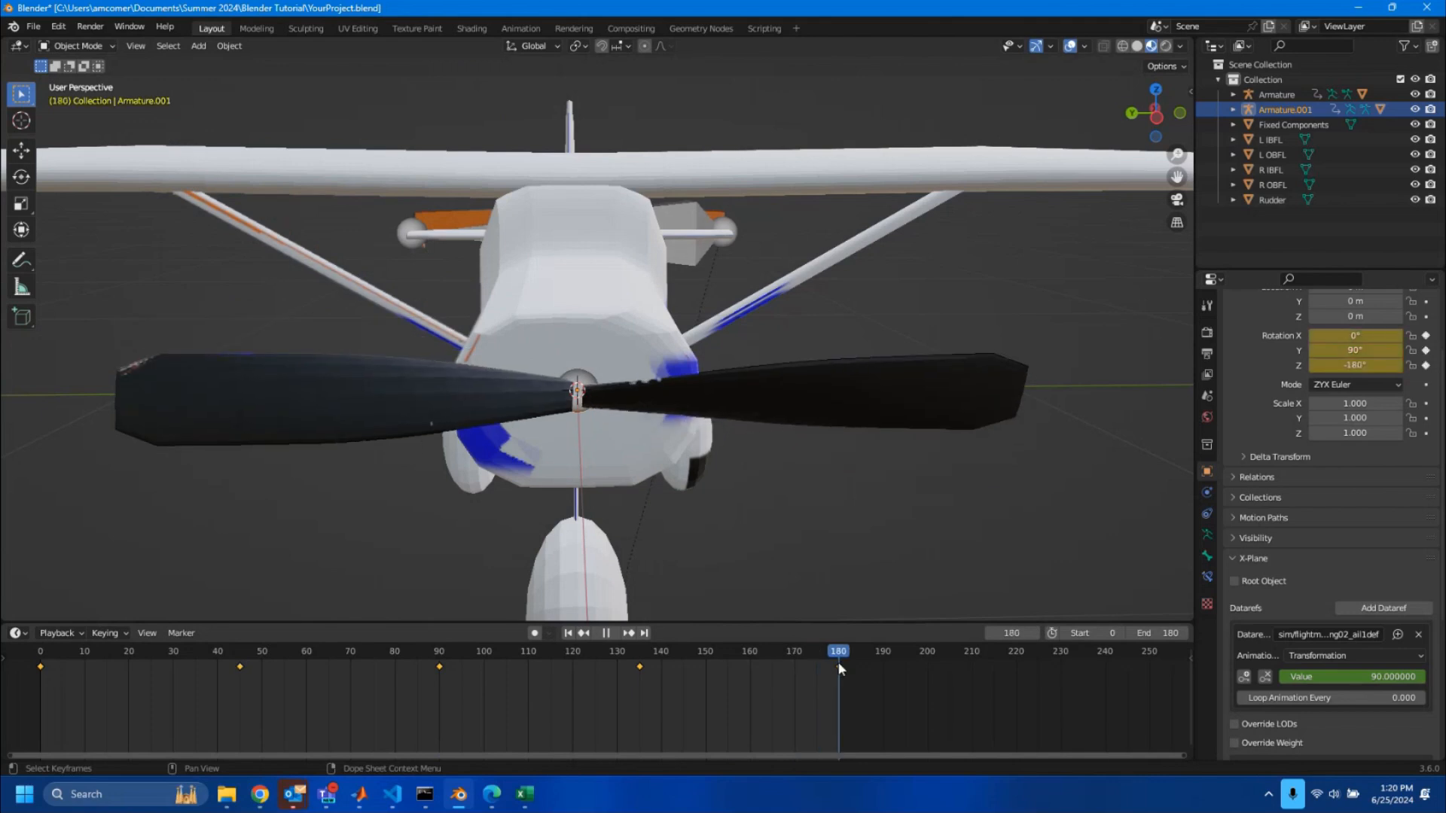
# Set the X-Plane dataref value of the propeller armature to 180 at frame 180 and keyframe it
pyautogui.click(1385, 680)
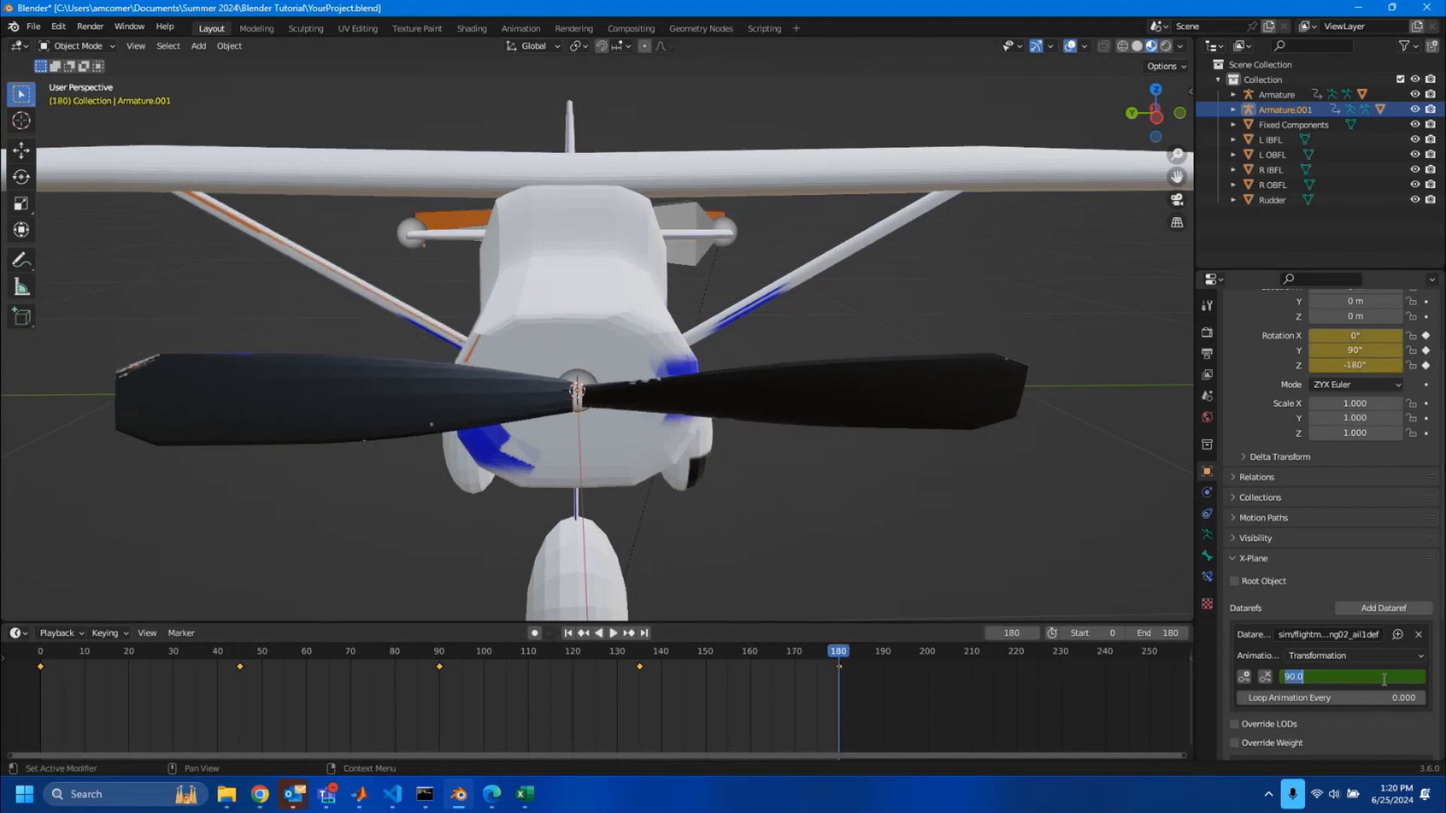
pyautogui.write('180')
pyautogui.press('Return')
pyautogui.click(1246, 676)
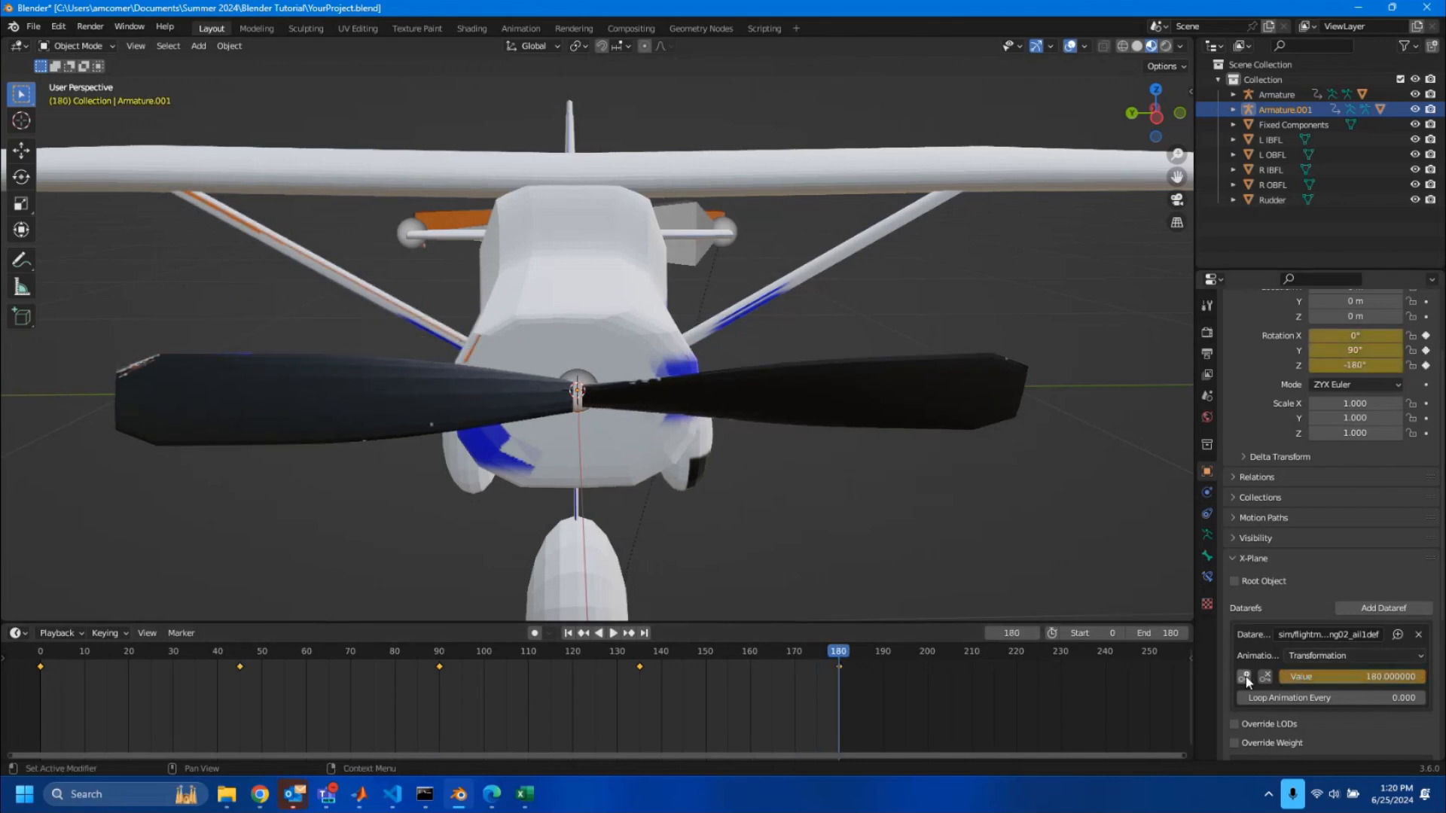
# Set the propeller armature's X-Plane dataref value to -90 at frame 45 and keyframe it
pyautogui.moveTo(841, 660); pyautogui.dragTo(241, 658)
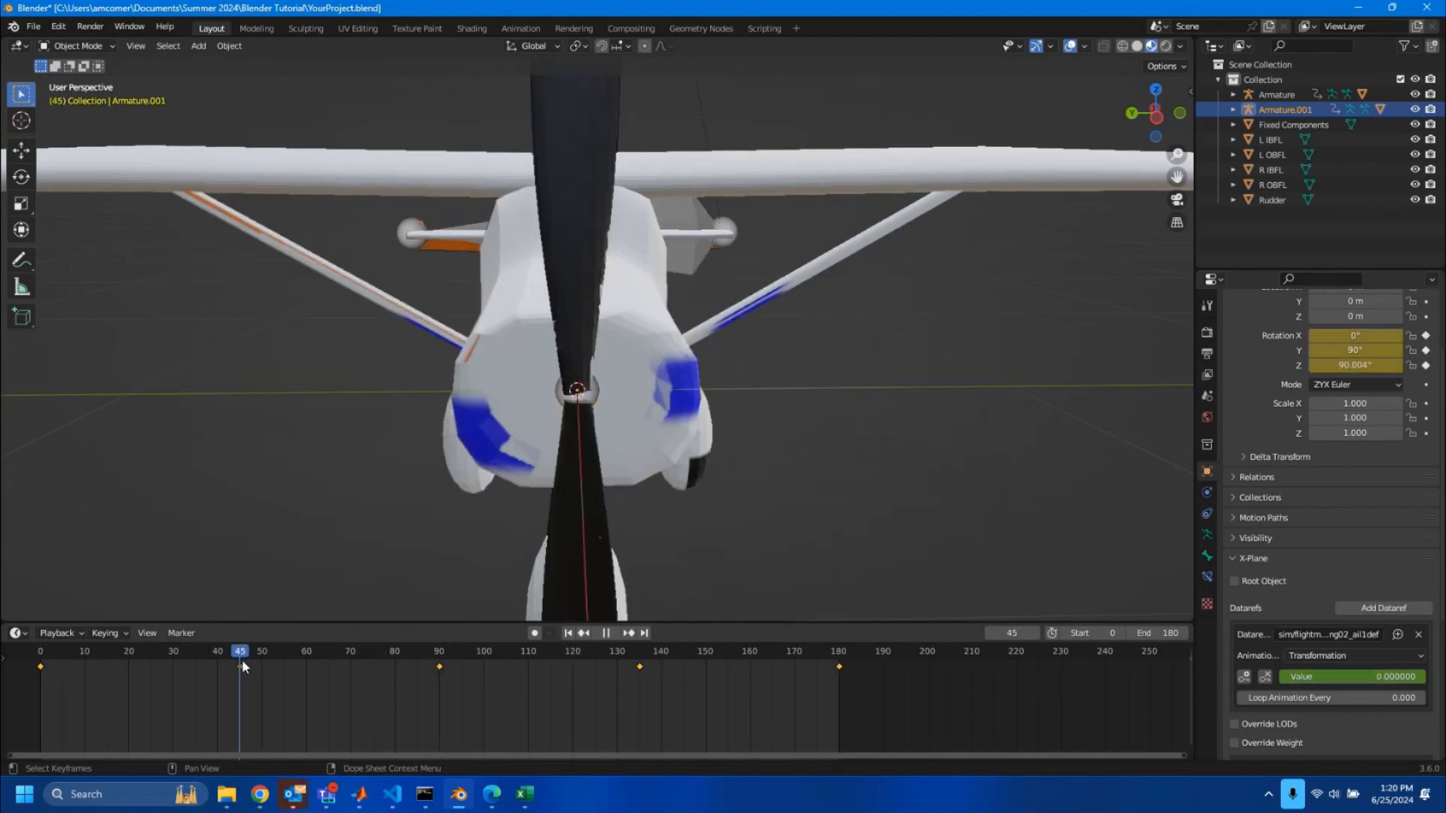
pyautogui.click(1328, 676)
pyautogui.write('-90')
pyautogui.press('Return')
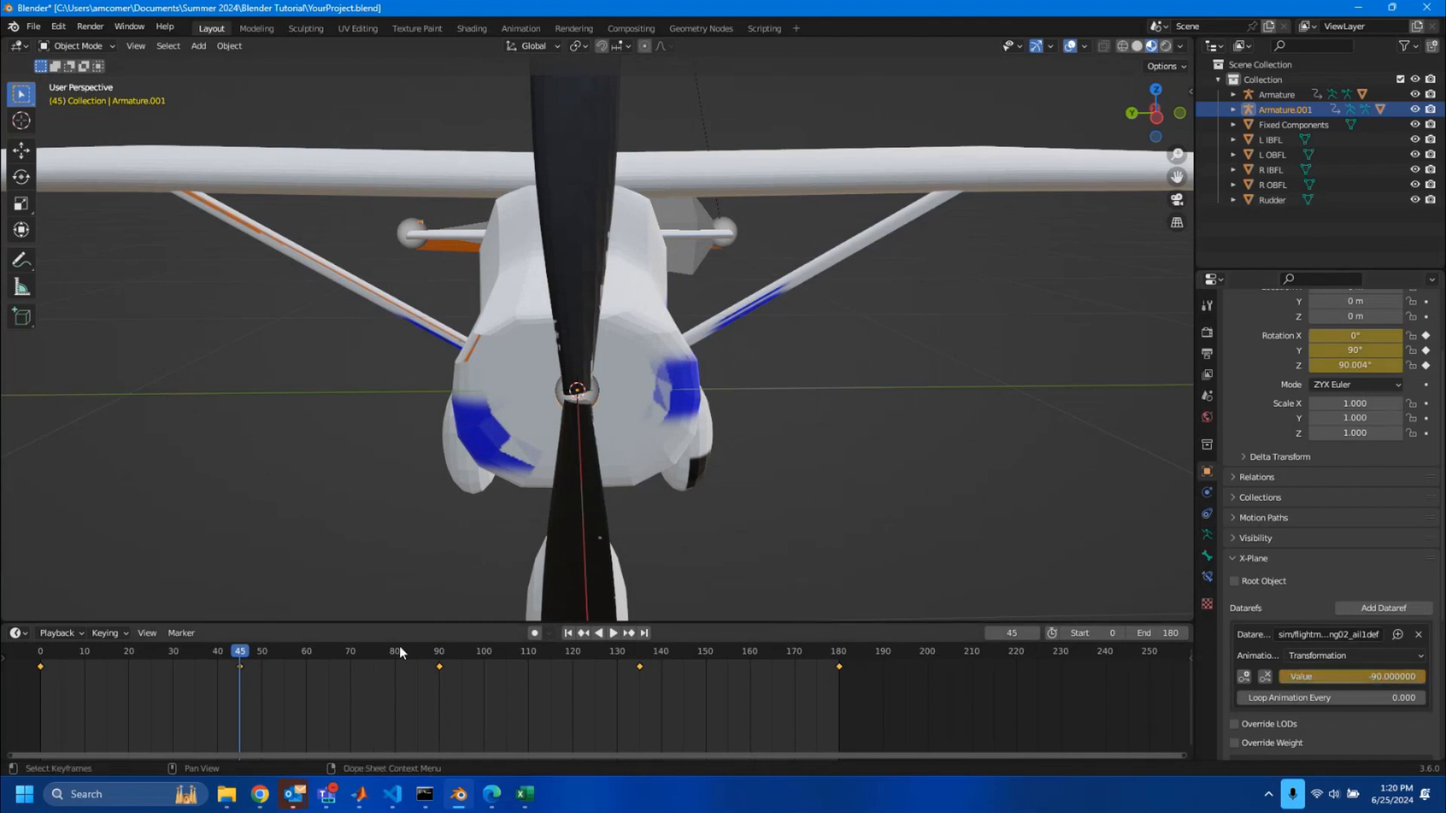
# Set the propeller armature's X-Plane dataref value to -180 at frame 0 and keyframe it
pyautogui.press('space')
pyautogui.moveTo(236, 653); pyautogui.dragTo(41, 660)
pyautogui.click(1333, 679)
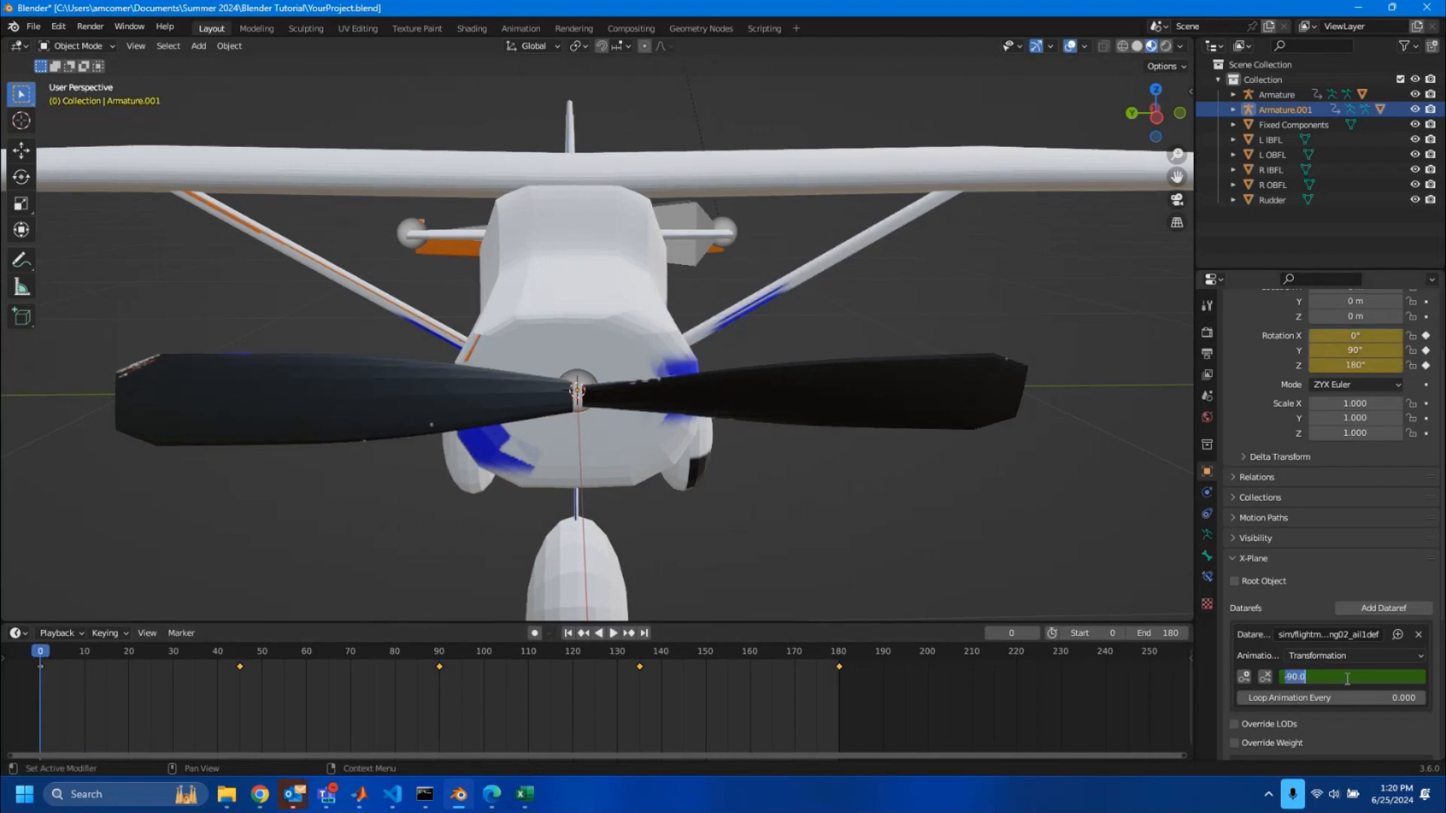
pyautogui.write('-180')
pyautogui.press('Return')
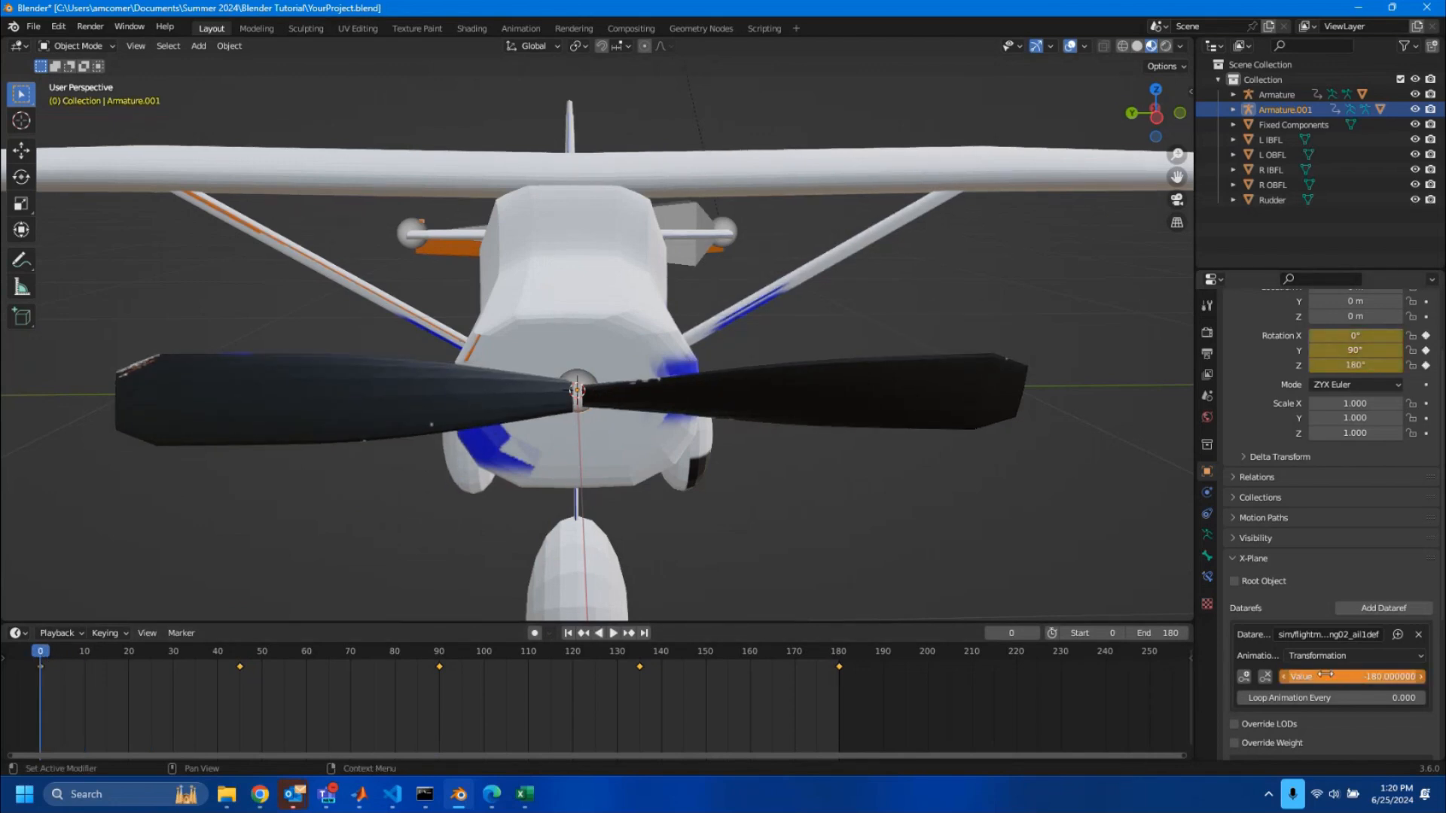
pyautogui.click(1244, 676)
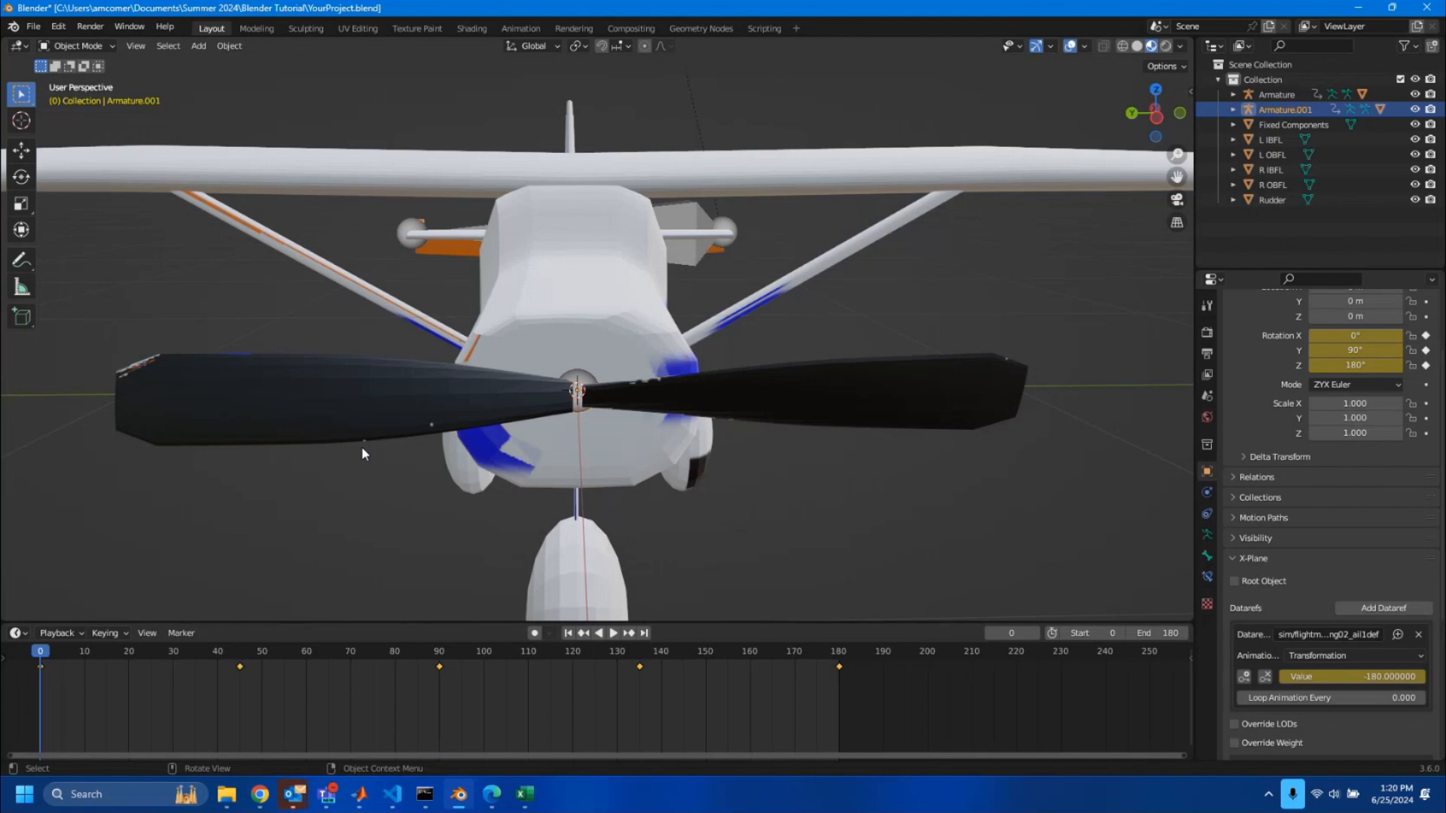
# Set the propeller armature's X-Plane dataref value to 0 at frame 0 and keyframe it
pyautogui.click(1378, 678)
pyautogui.write('0')
pyautogui.press('Return')
# Set the propeller armature's X-Plane dataref value to 90 at frame 45 and keyframe it
pyautogui.press('space')
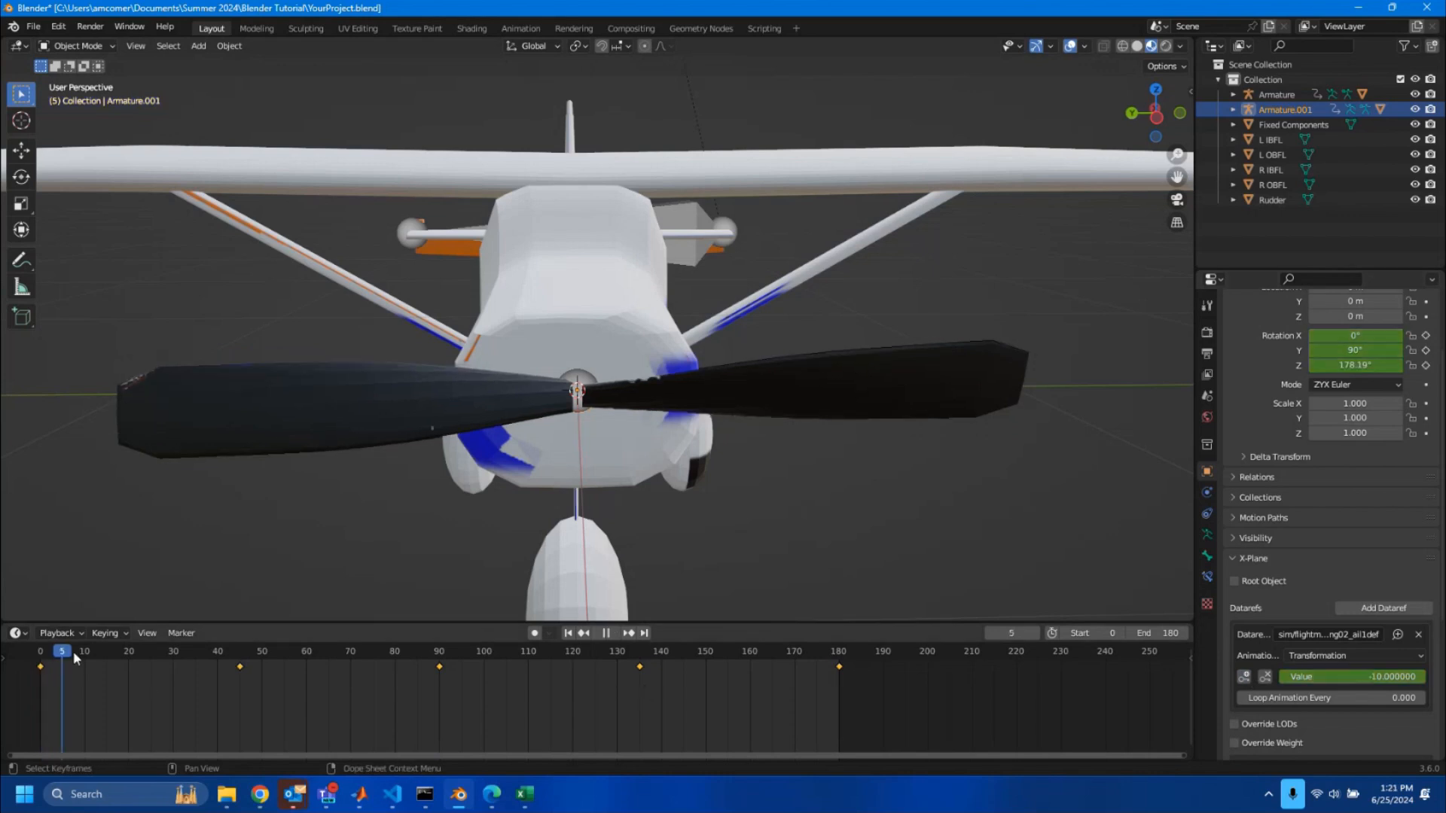
pyautogui.press('space')
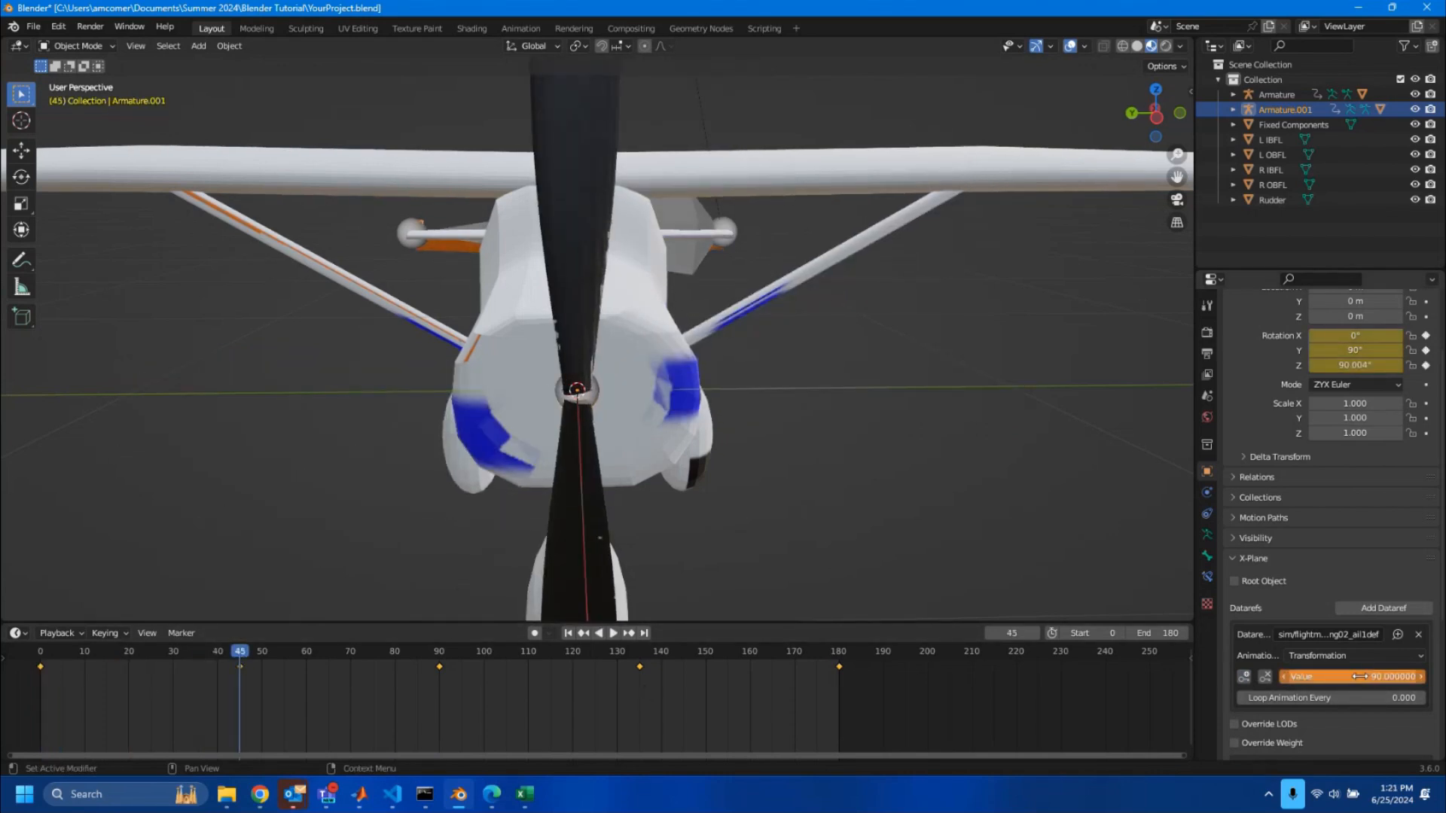
pyautogui.click(1244, 677)
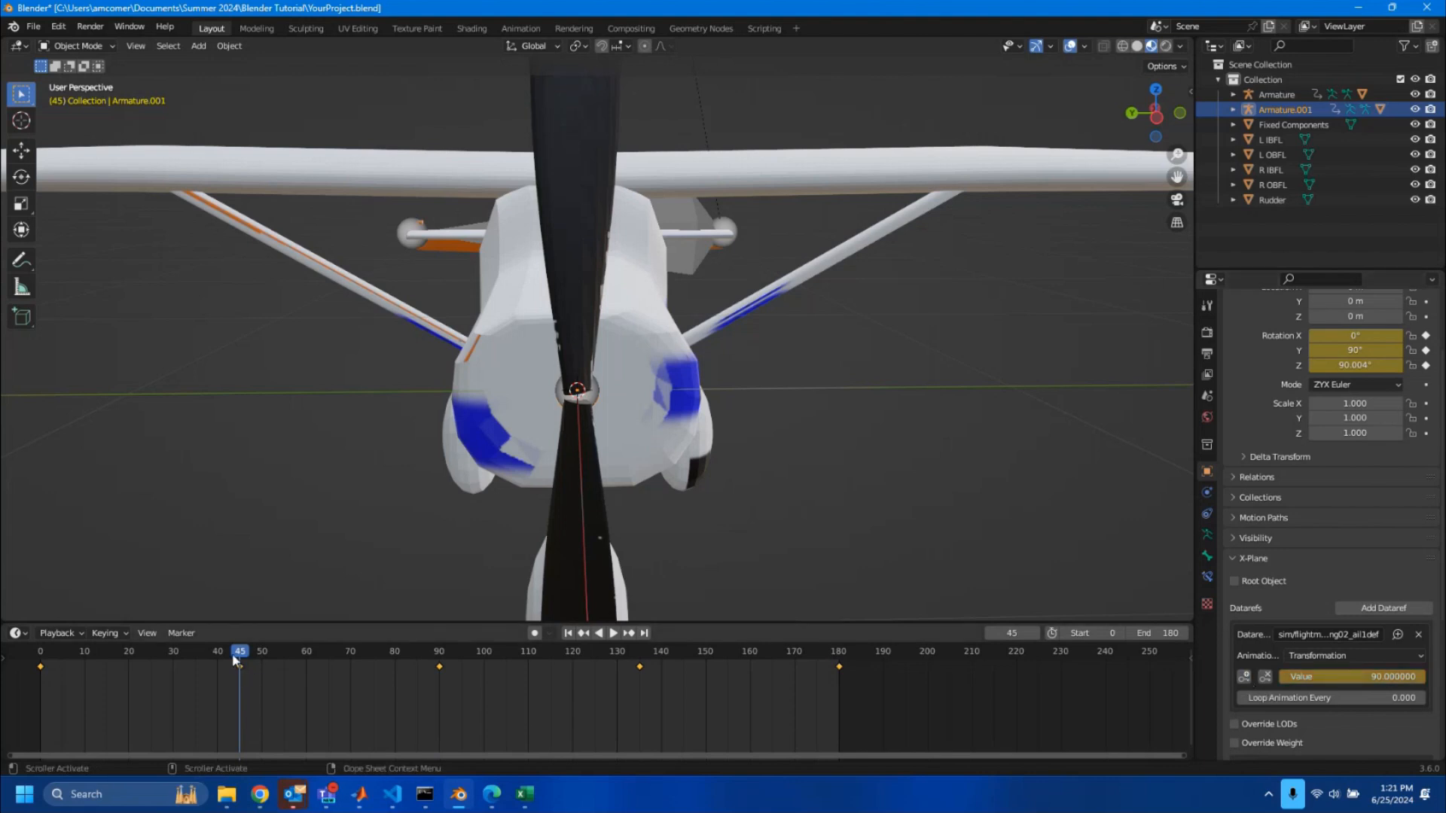
# Set the propeller armature's X-Plane dataref value to 180 at frame 90 and keyframe it
pyautogui.moveTo(244, 659); pyautogui.dragTo(439, 658)
pyautogui.press('space')
pyautogui.press('space')
pyautogui.click(1382, 677)
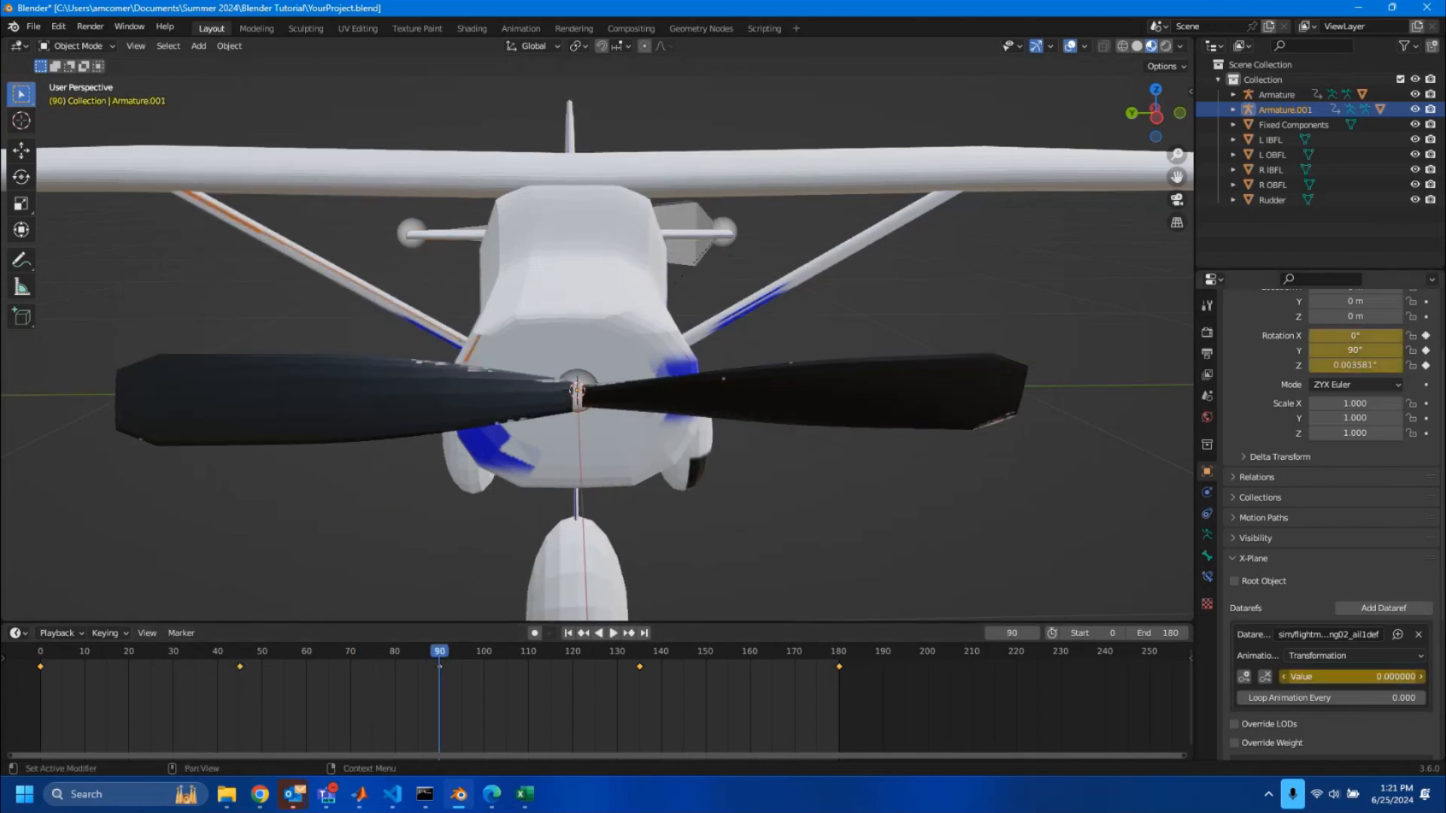
pyautogui.write('180')
pyautogui.press('Return')
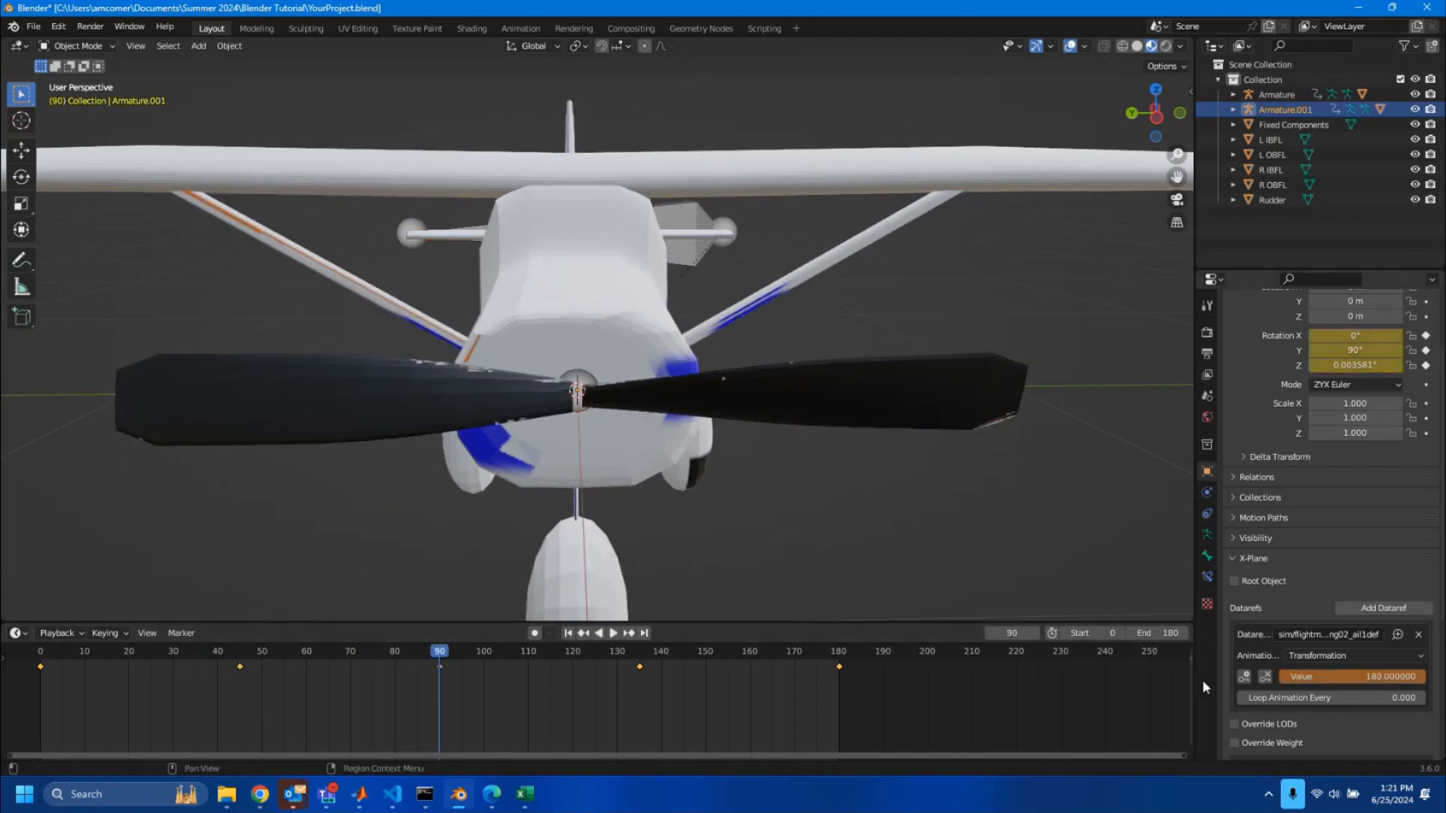
# Set the propeller armature's X-Plane dataref value to 270 at frame 135 and keyframe it
pyautogui.press('space')
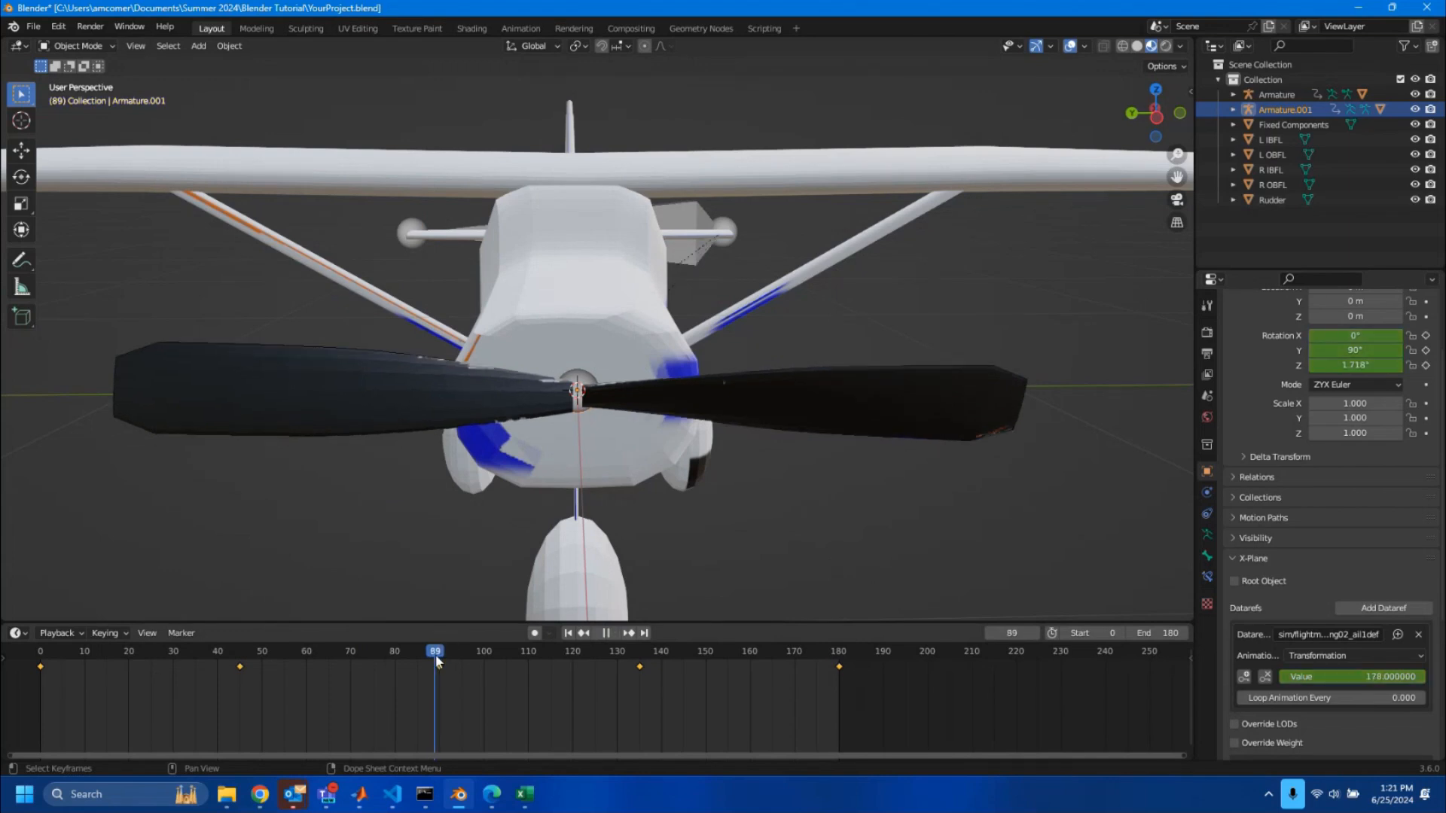
pyautogui.click(598, 657)
pyautogui.press('space')
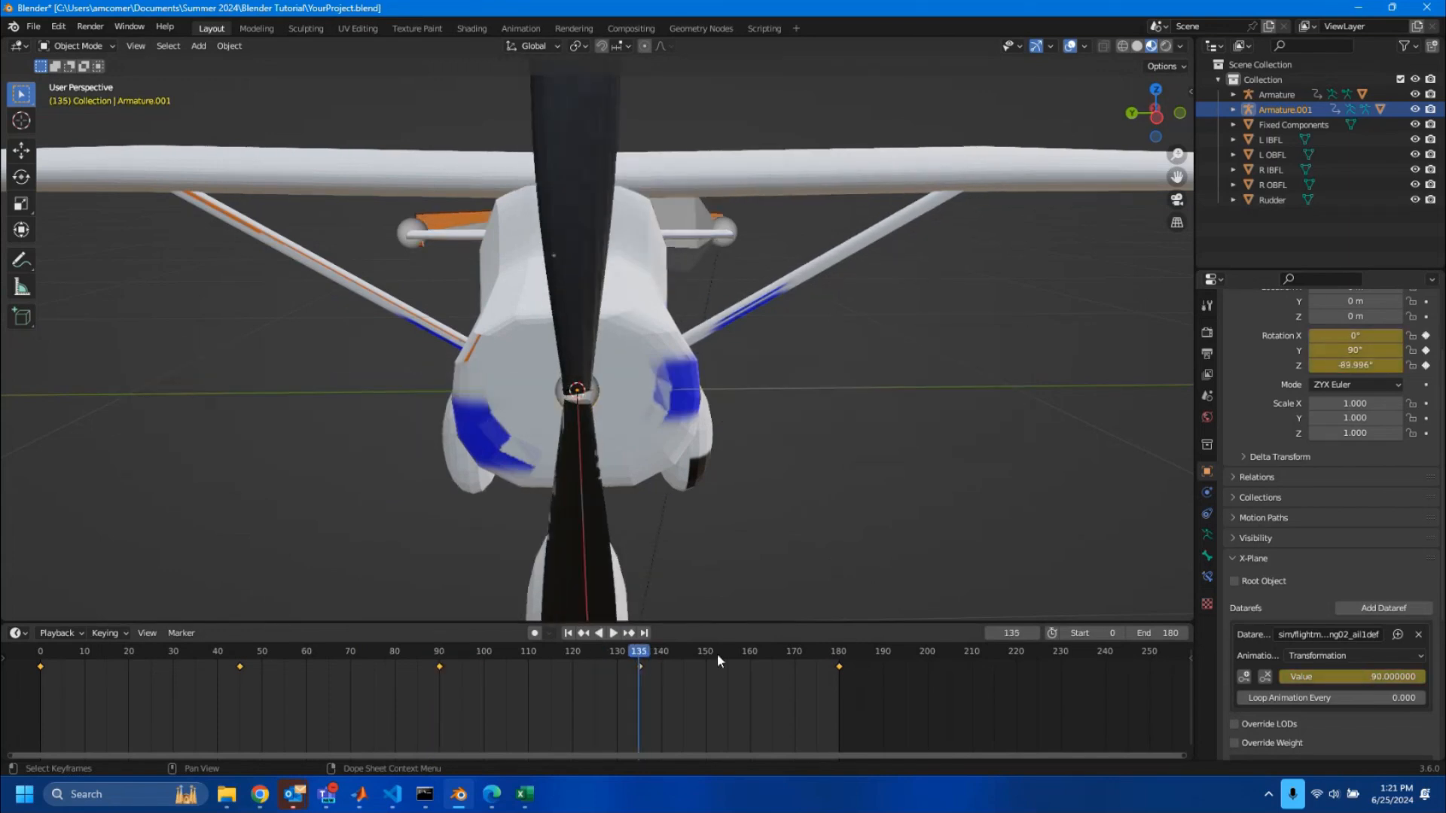
pyautogui.click(1391, 676)
pyautogui.write('270')
pyautogui.press('Return')
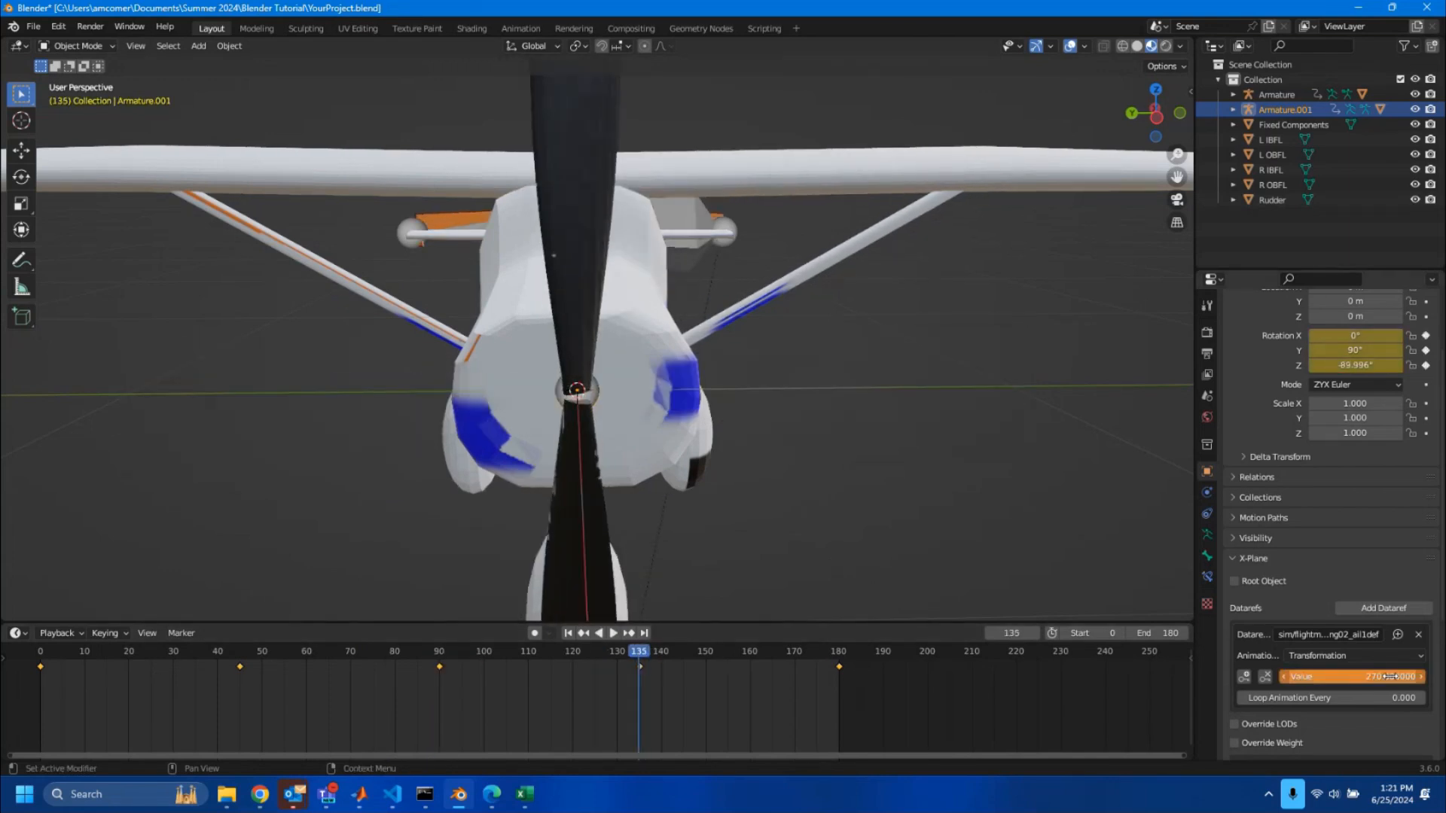
pyautogui.click(1244, 676)
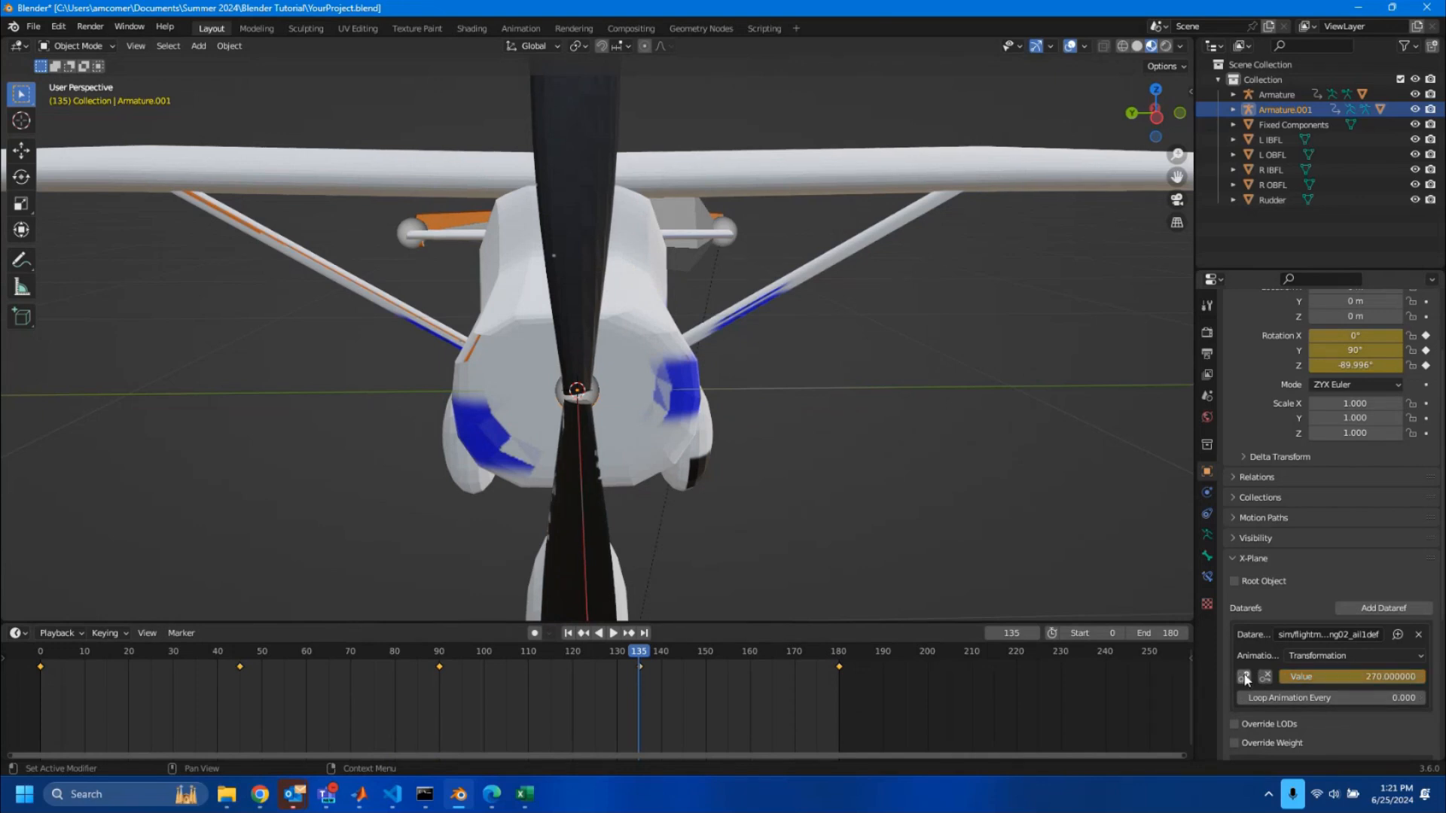
# Set the propeller armature's X-Plane dataref value to 360 at frame 180 and keyframe it
pyautogui.click(612, 633)
pyautogui.click(822, 655)
pyautogui.press('space')
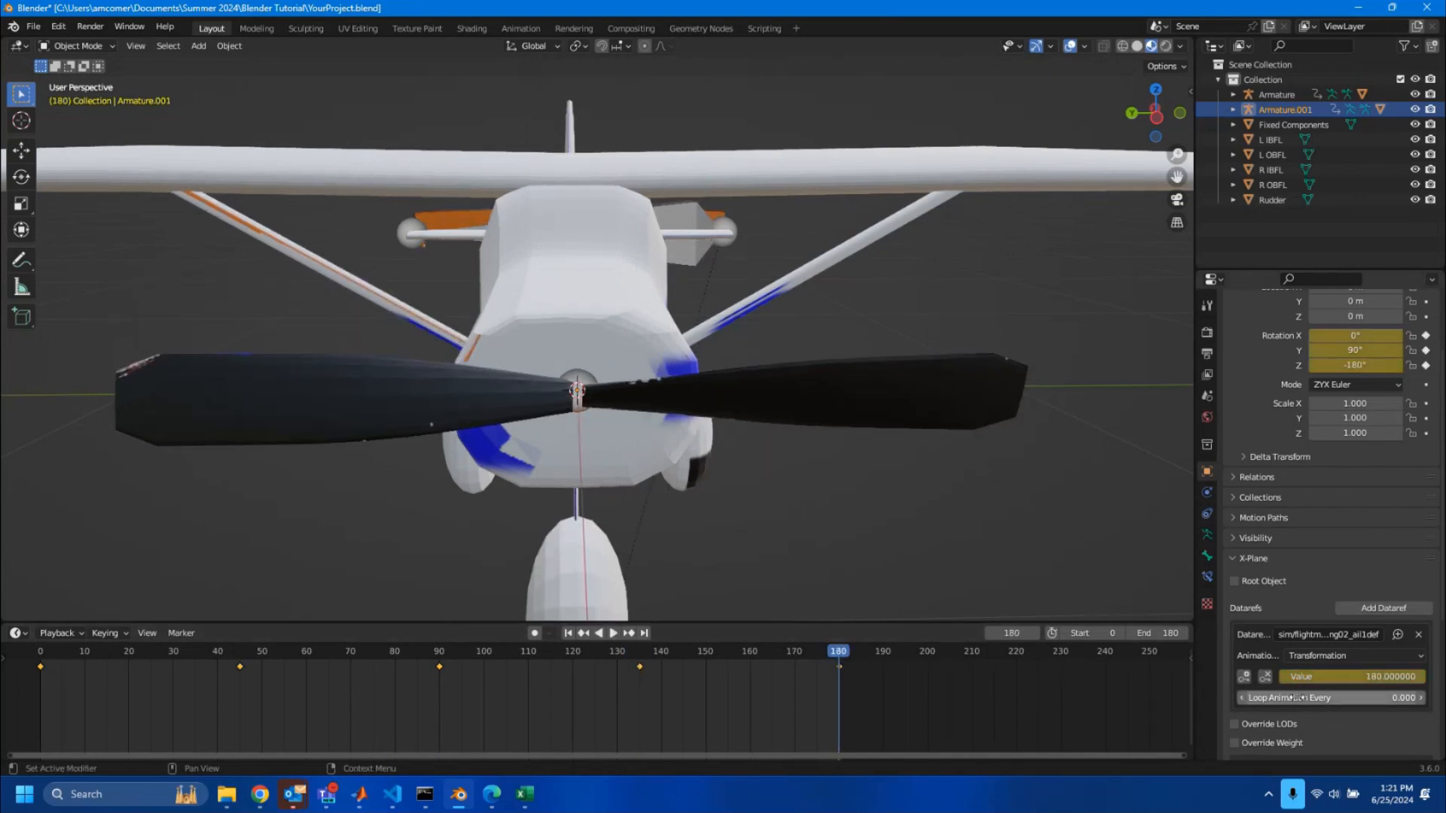
pyautogui.click(1362, 676)
pyautogui.write('360')
pyautogui.press('Return')
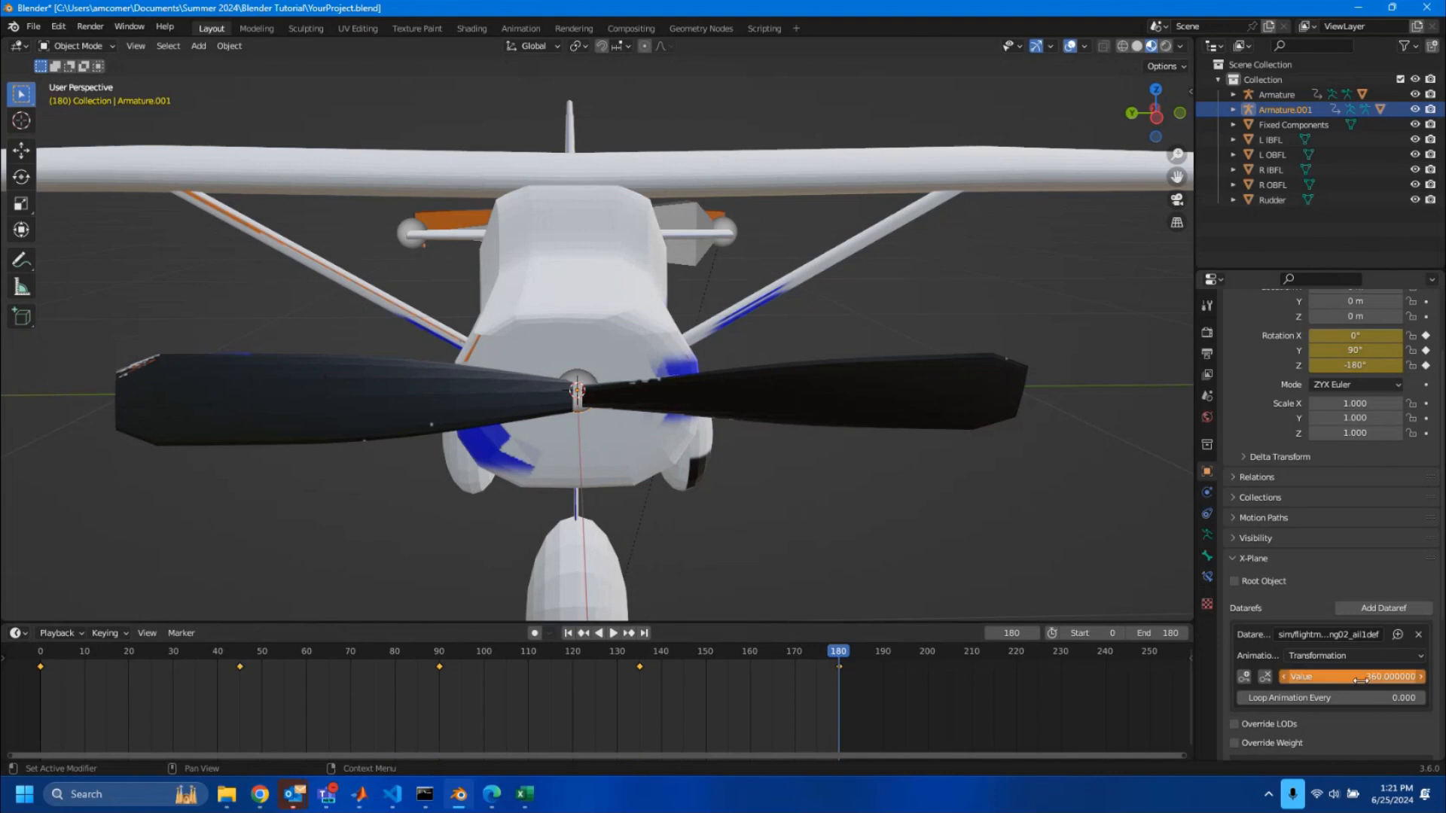
# Scrub the timeline back to frame 90 and save the project file
pyautogui.moveTo(840, 649)
pyautogui.mouseDown()
pyautogui.moveTo(44, 633)
pyautogui.moveTo(678, 676)
pyautogui.moveTo(825, 675)
pyautogui.moveTo(834, 656)
pyautogui.mouseUp()
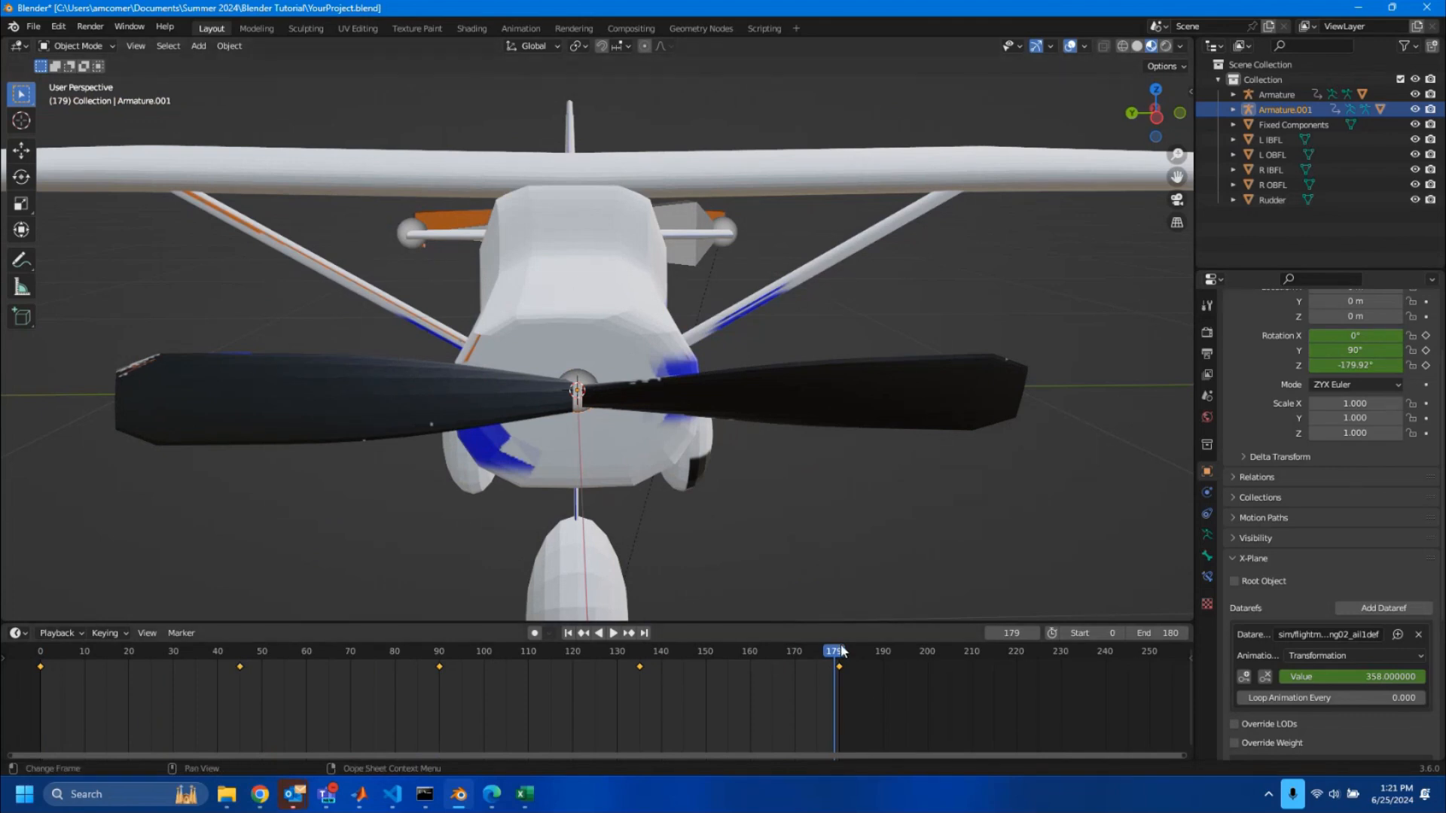
pyautogui.moveTo(835, 652); pyautogui.dragTo(440, 657)
pyautogui.scroll(-3, 678, 377)
pyautogui.scroll(-3, 679, 380)
pyautogui.moveTo(745, 347); pyautogui.dragTo(813, 422, button='middle')
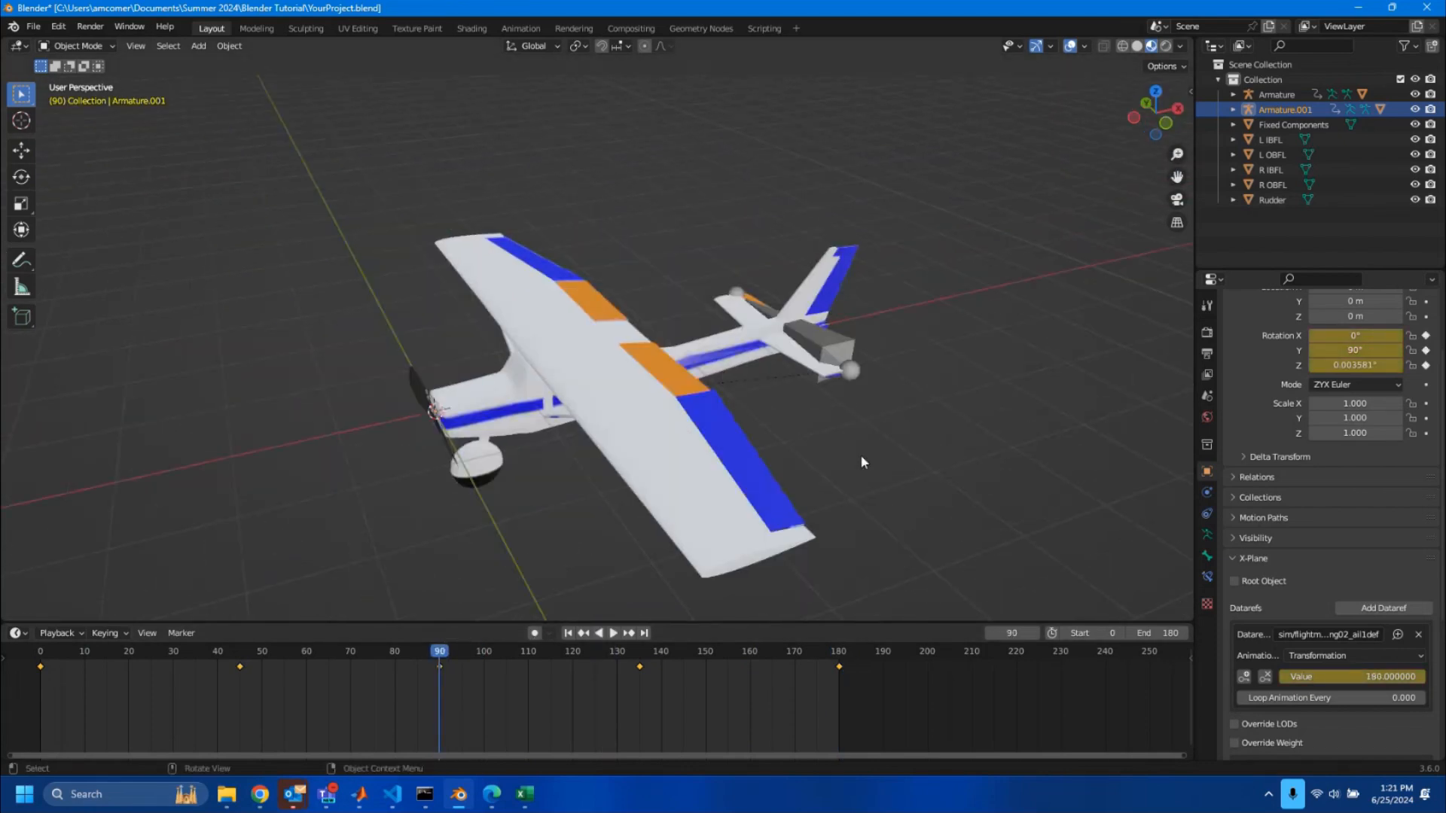
pyautogui.keyDown('shift'); pyautogui.moveTo(890, 473); pyautogui.dragTo(876, 458, button='middle'); pyautogui.keyUp('shift')
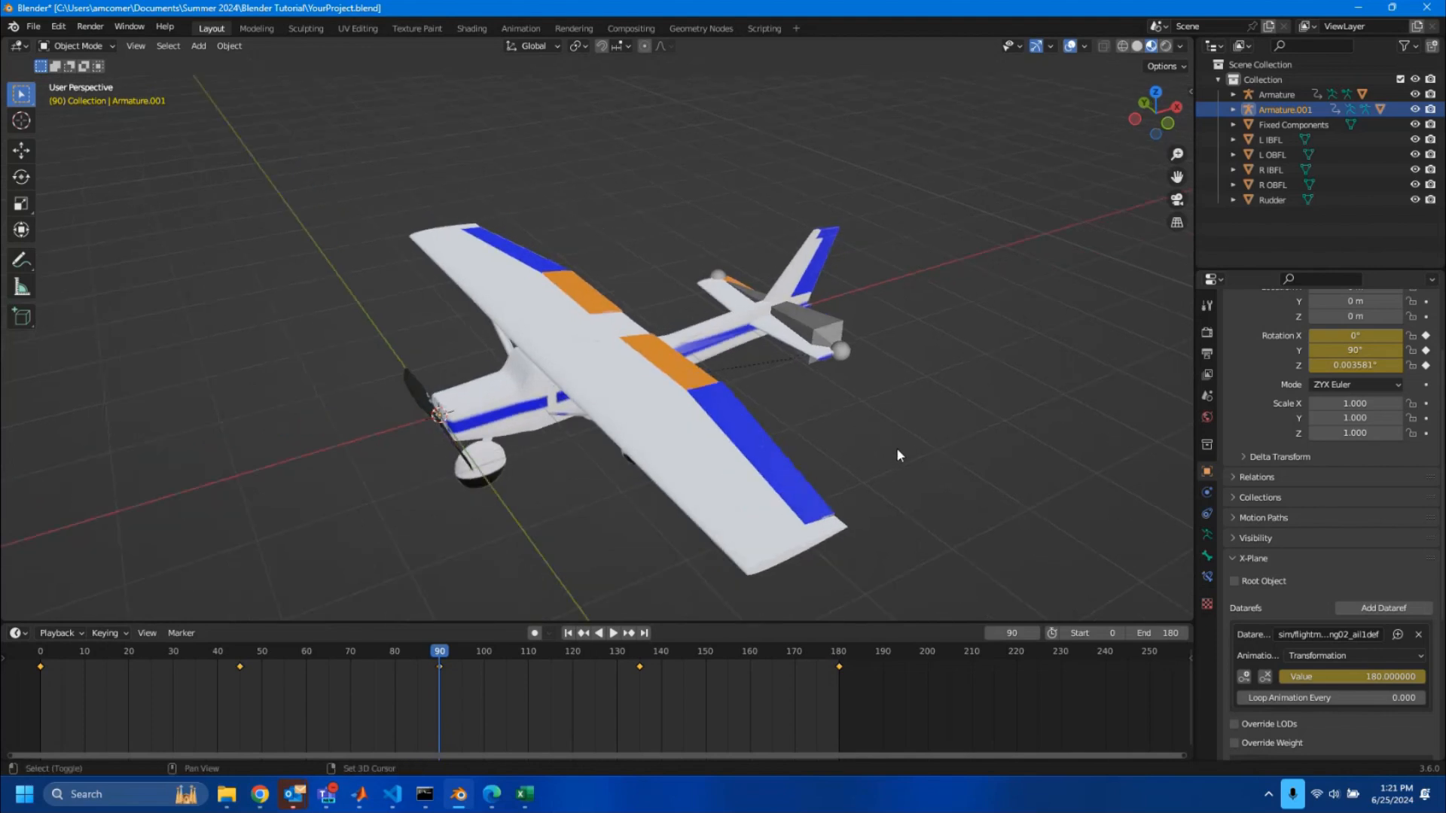
pyautogui.scroll(2, 866, 426)
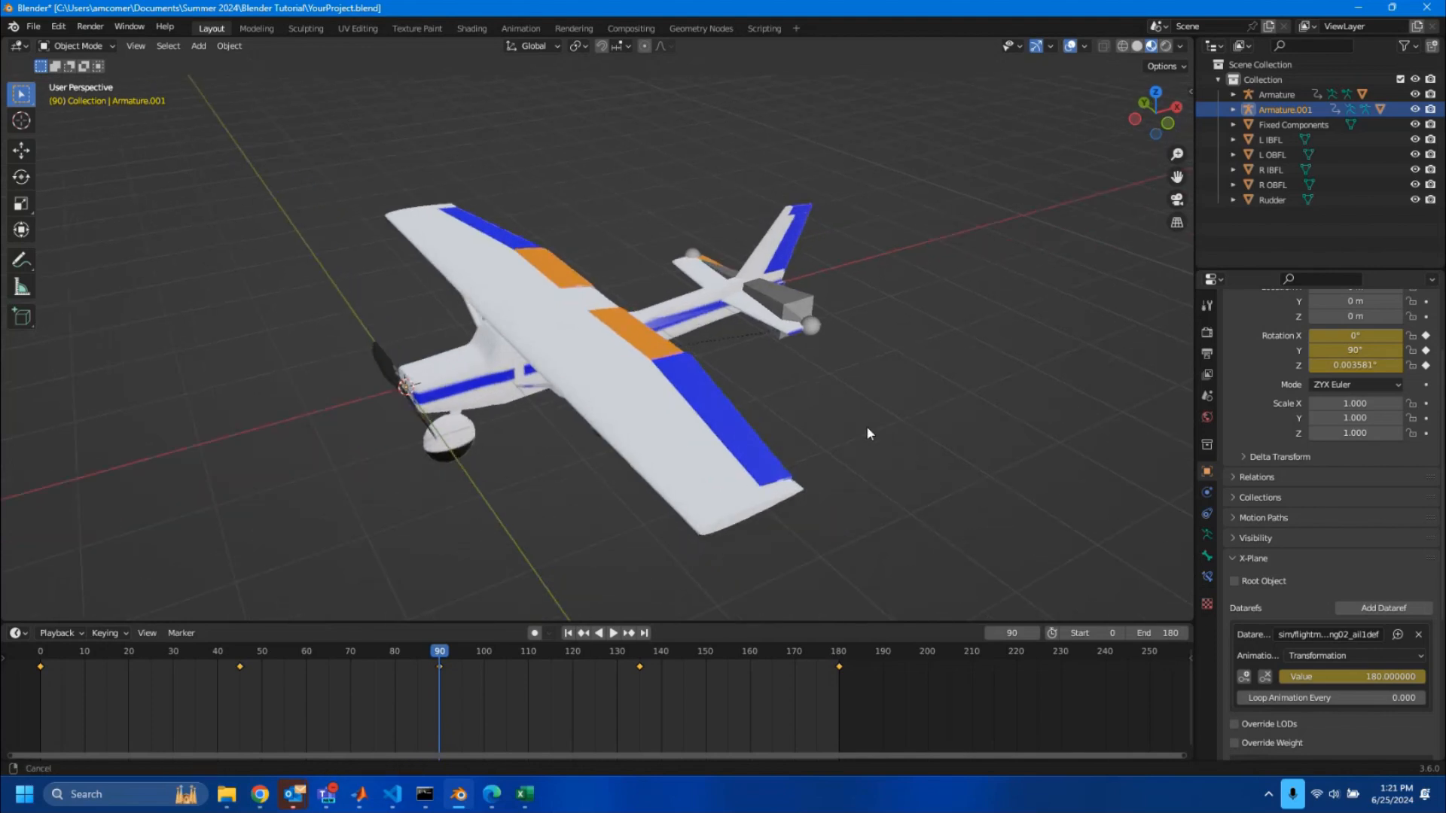
pyautogui.click(40, 32)
pyautogui.click(74, 126)
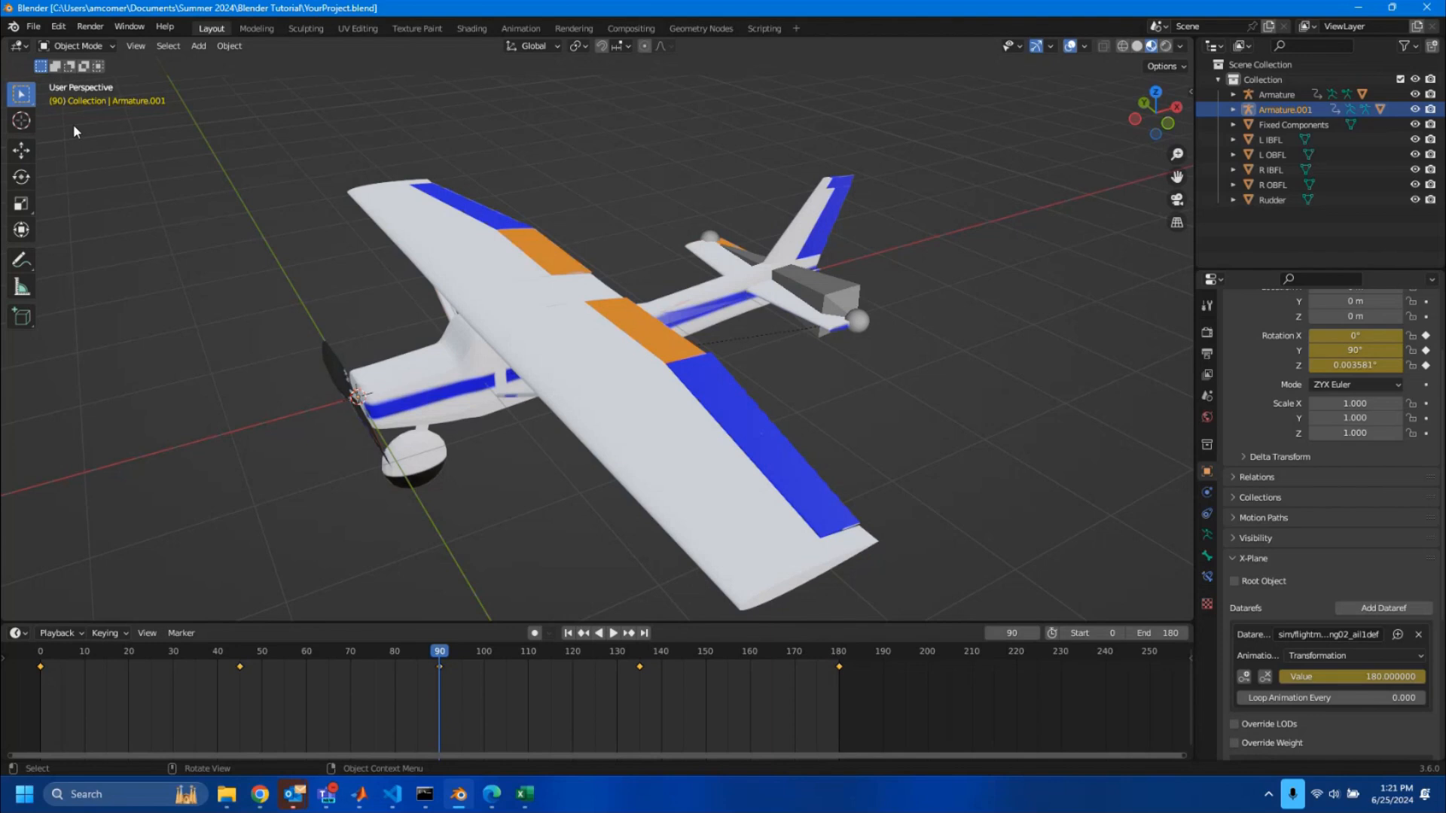
# Examine the propeller mesh and its hub at the airplane's nose from several angles, leaving nothing selected
pyautogui.scroll(1, 331, 396)
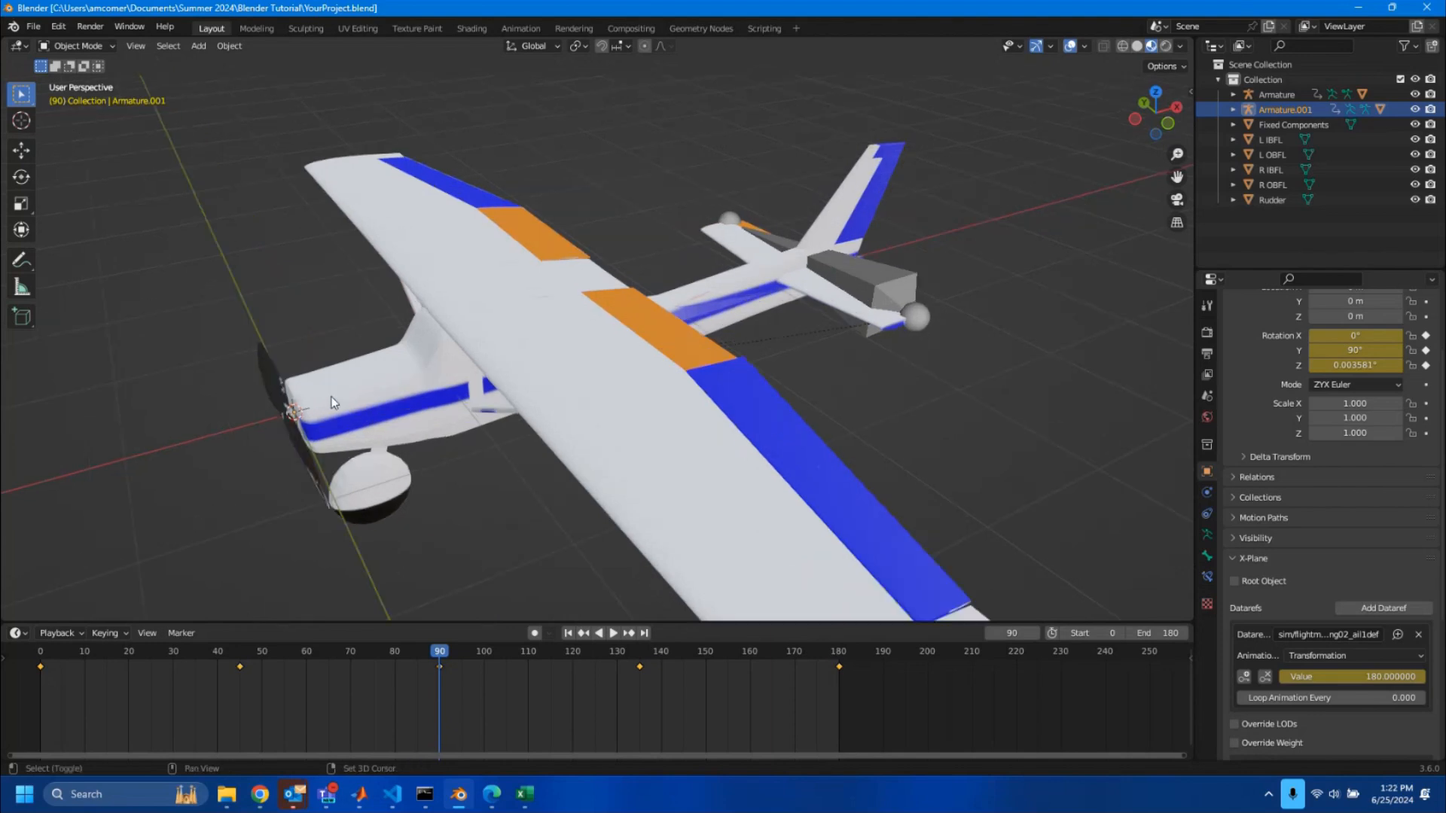
pyautogui.keyDown('shift'); pyautogui.moveTo(360, 380); pyautogui.dragTo(500, 296, button='middle'); pyautogui.keyUp('shift')
pyautogui.scroll(2, 481, 314)
pyautogui.click(500, 296)
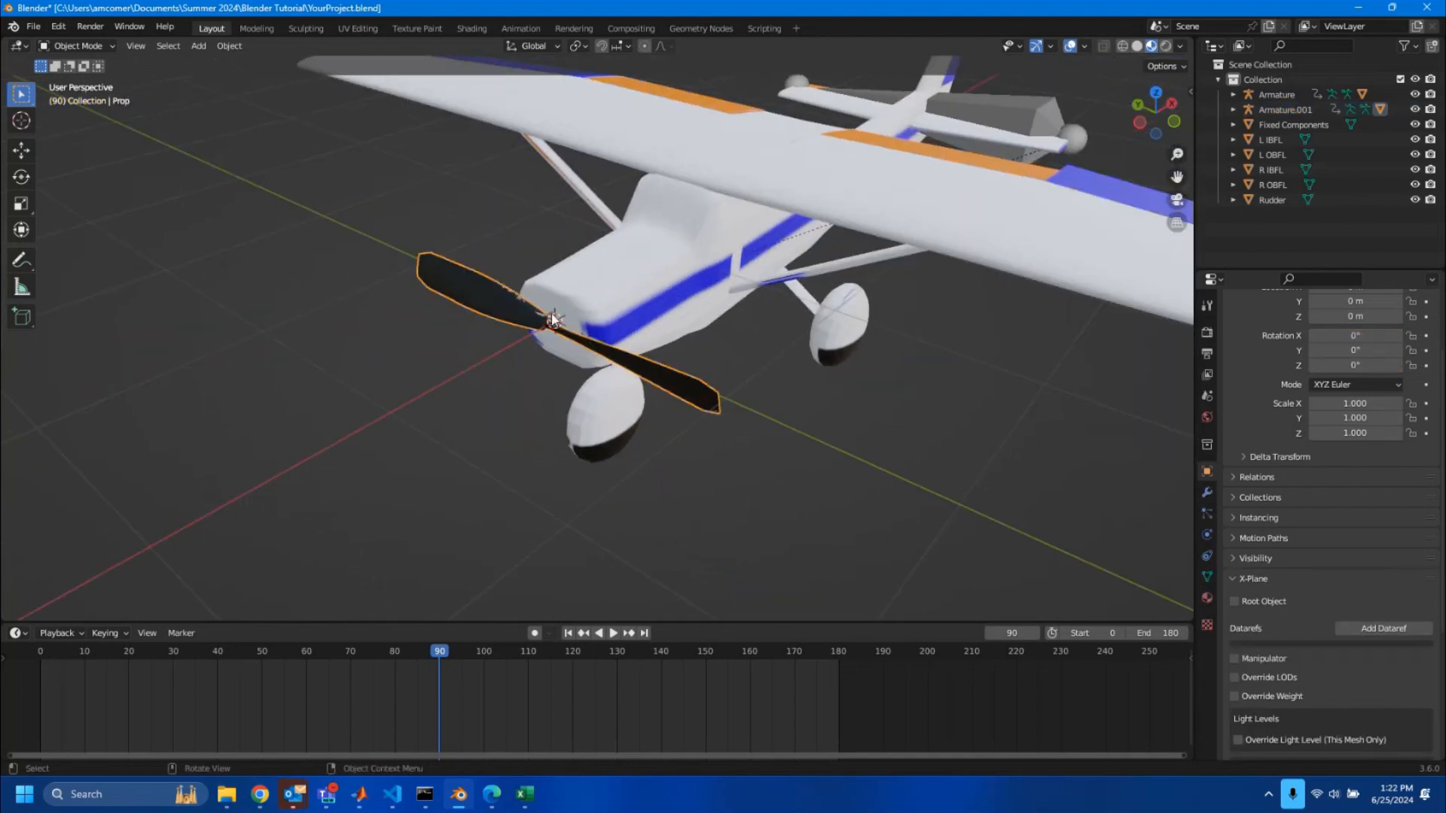
pyautogui.moveTo(561, 418); pyautogui.dragTo(578, 261, button='middle')
pyautogui.scroll(2, 579, 261)
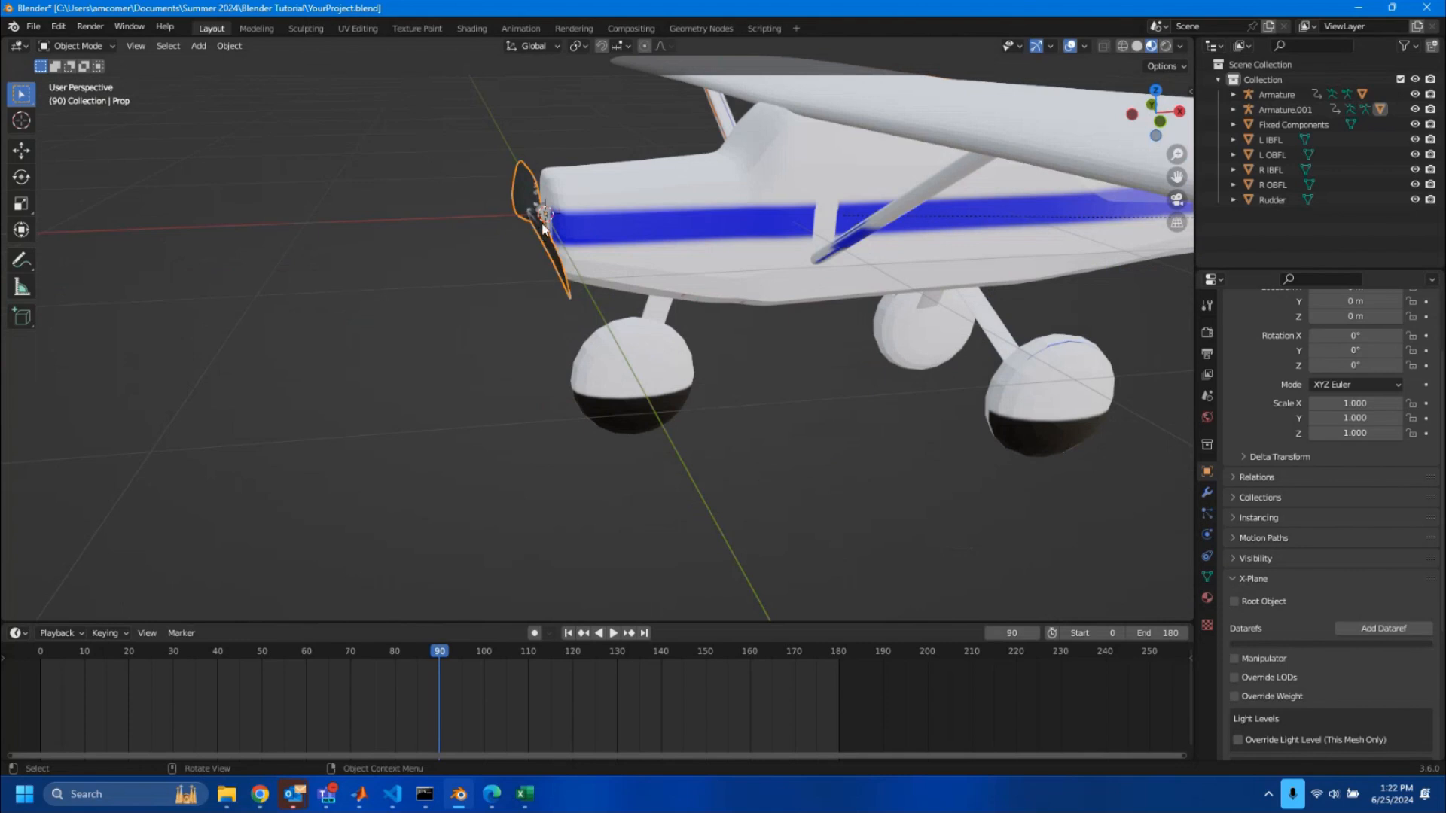
pyautogui.moveTo(495, 349); pyautogui.dragTo(498, 283, button='middle')
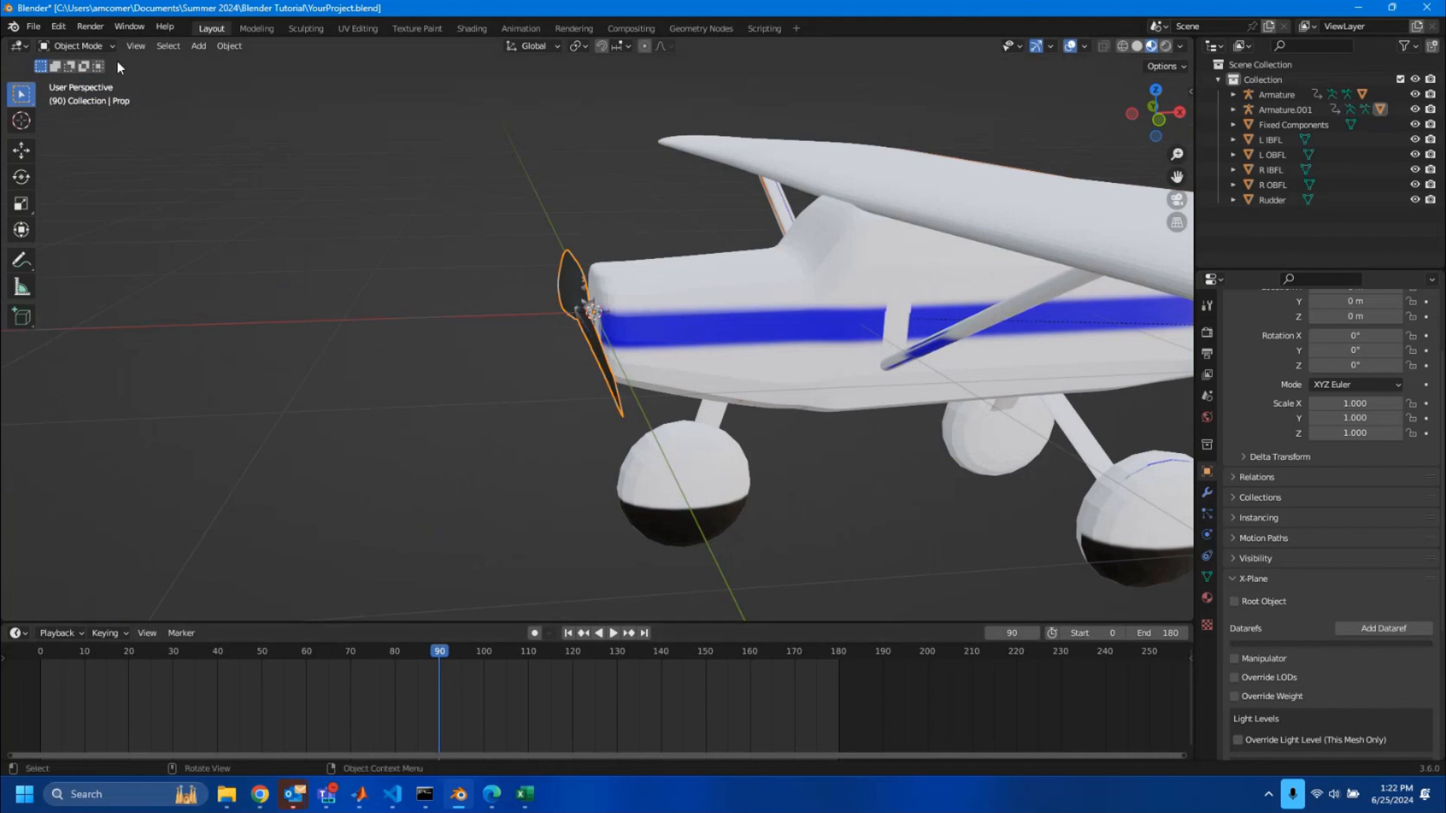
pyautogui.click(498, 387)
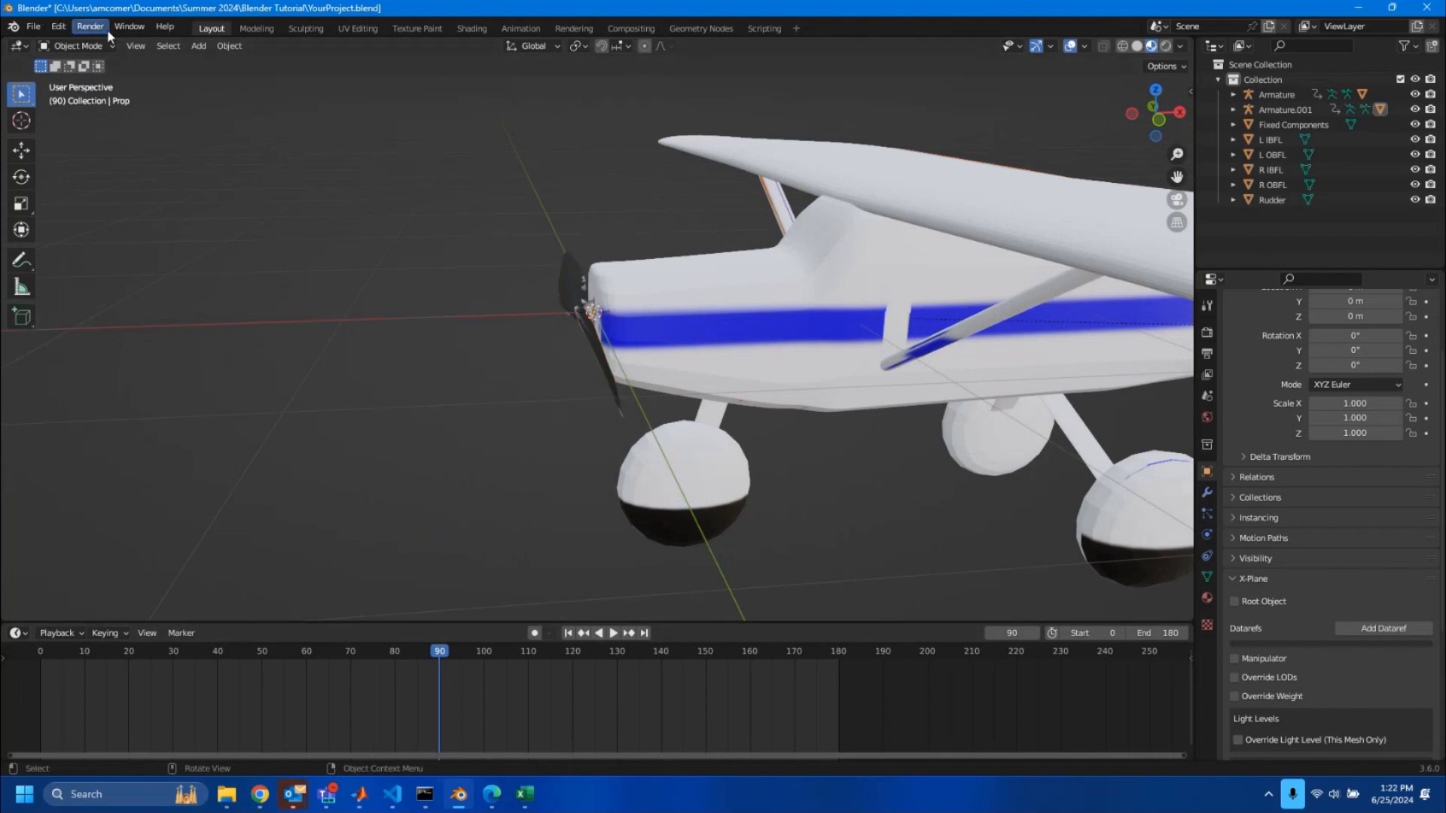
# Add a new armature at the propeller hub on the airplane's nose
pyautogui.moveTo(565, 372); pyautogui.dragTo(685, 264, button='middle')
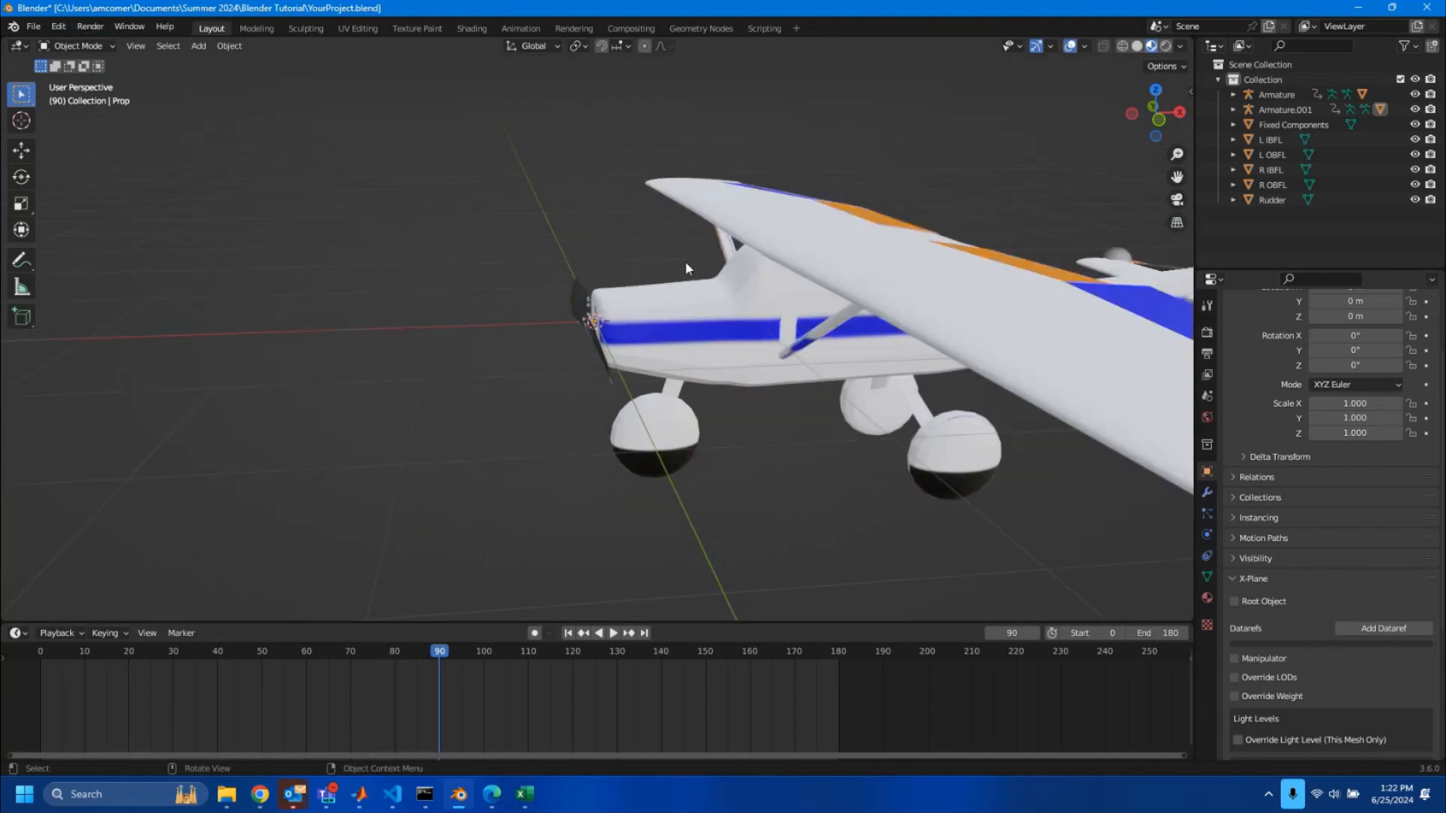
pyautogui.hotkey('shift', 'a')
pyautogui.click(479, 302)
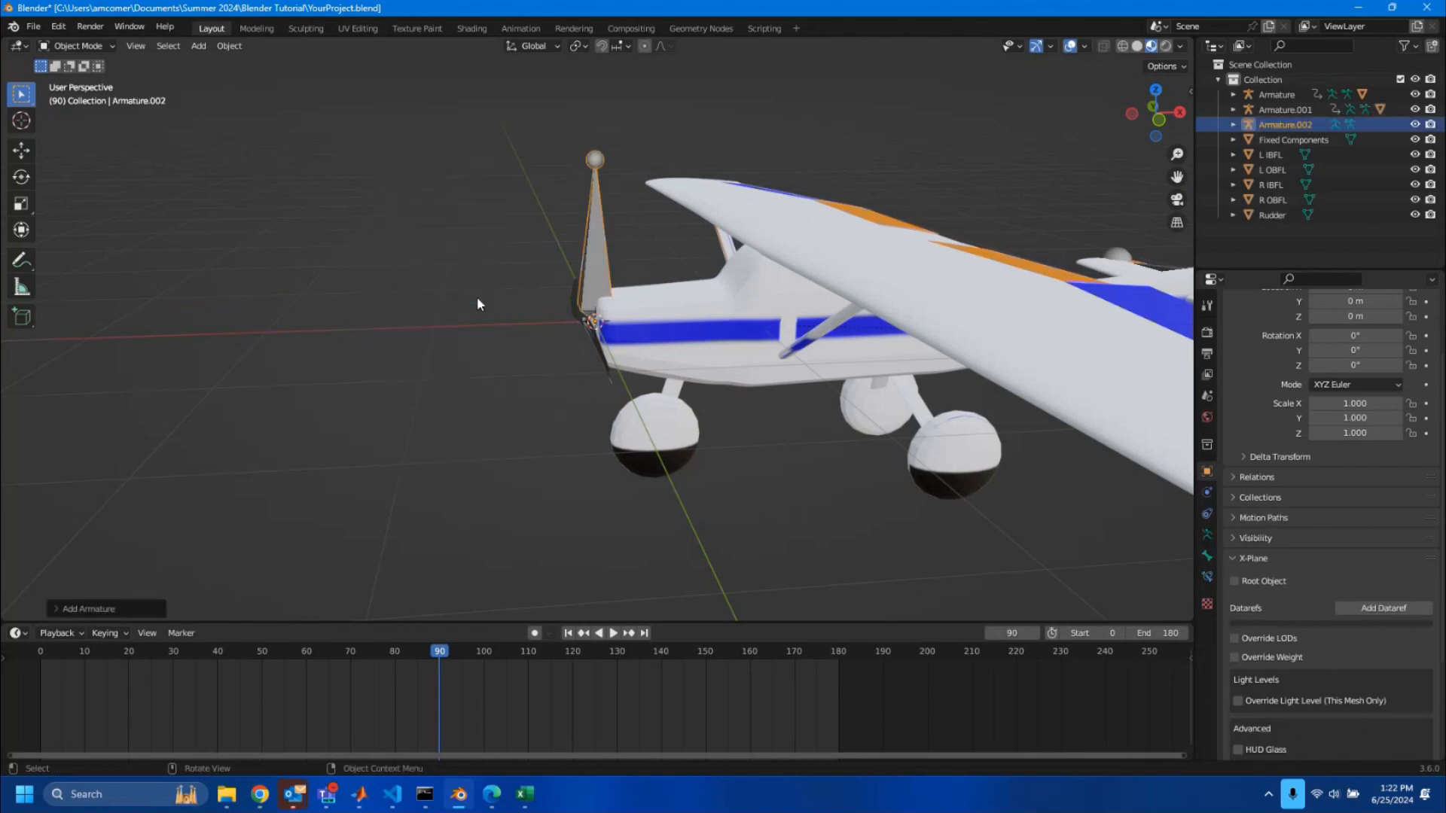
# Rotate the new armature about 90° around the X axis so it lies along the propeller blade
pyautogui.click(572, 305)
pyautogui.scroll(4, 595, 316)
pyautogui.moveTo(623, 331); pyautogui.dragTo(667, 358, button='middle')
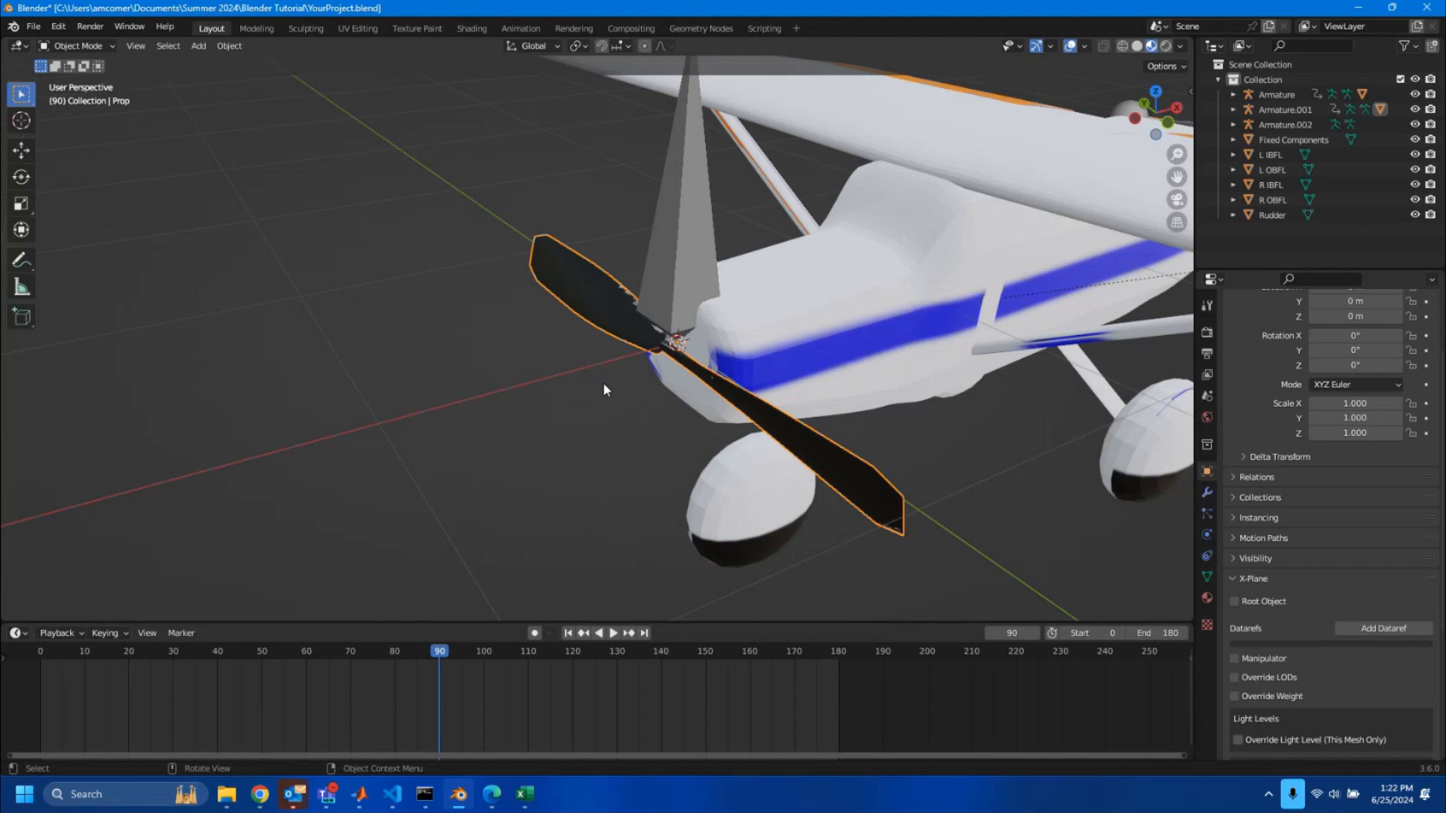
pyautogui.moveTo(604, 390); pyautogui.dragTo(557, 349, button='middle')
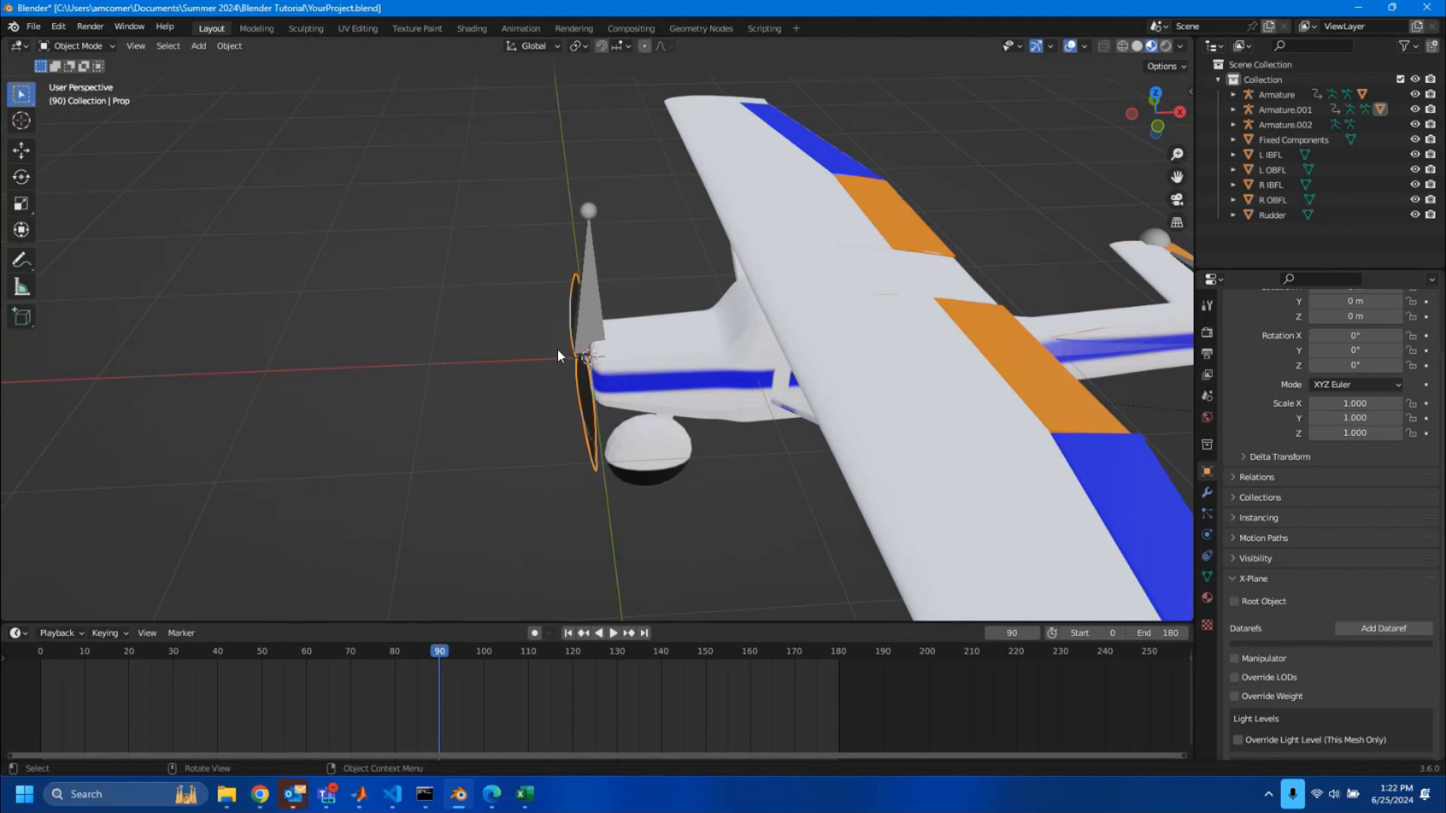
pyautogui.moveTo(594, 323); pyautogui.dragTo(763, 346, button='middle')
pyautogui.click(599, 280)
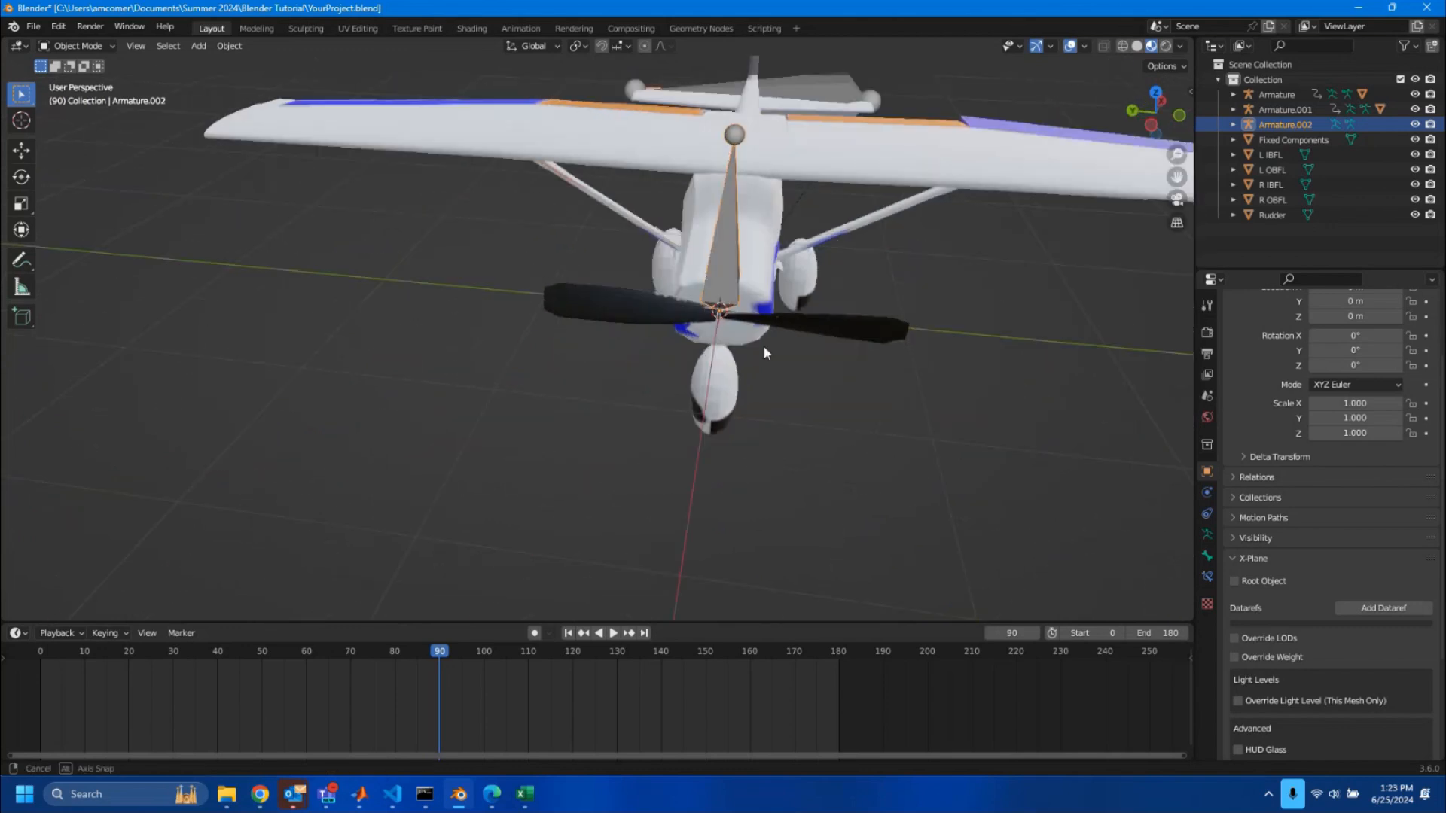
pyautogui.click(1151, 126)
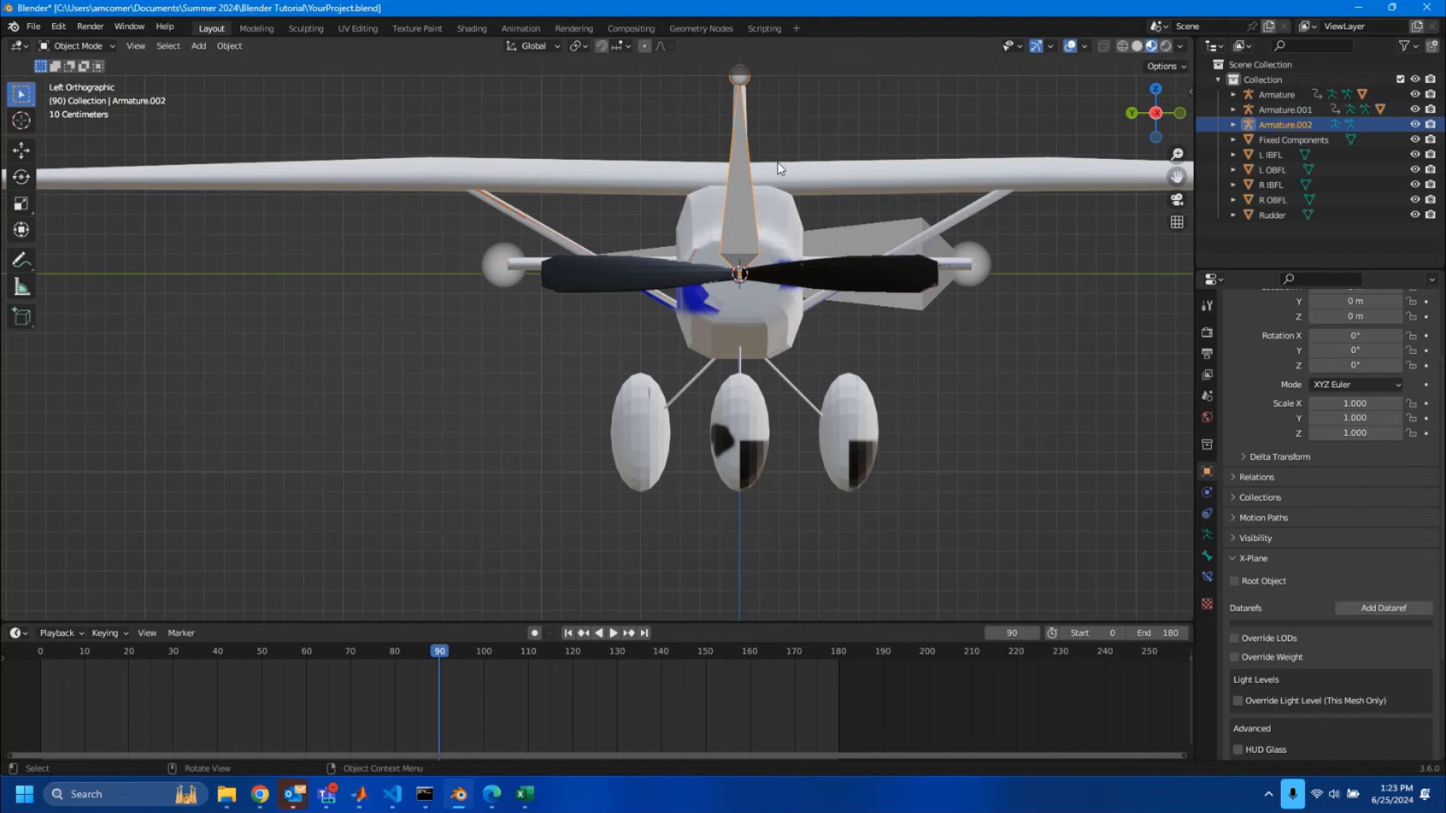
pyautogui.press('r')
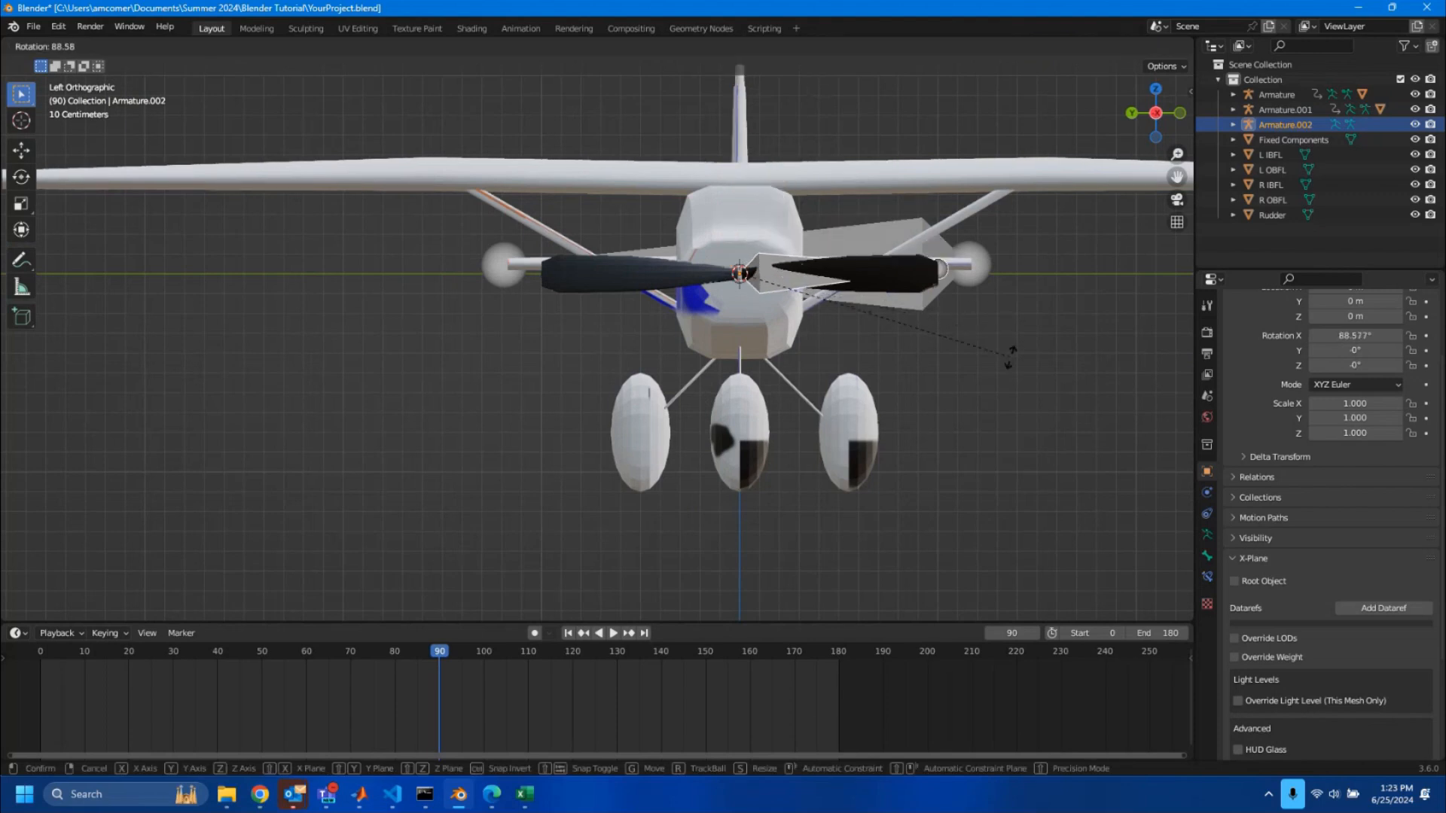
pyautogui.click(1010, 364)
pyautogui.click(1019, 338)
# Parent the propeller mesh to the new armature at the airplane's nose
pyautogui.scroll(2, 967, 237)
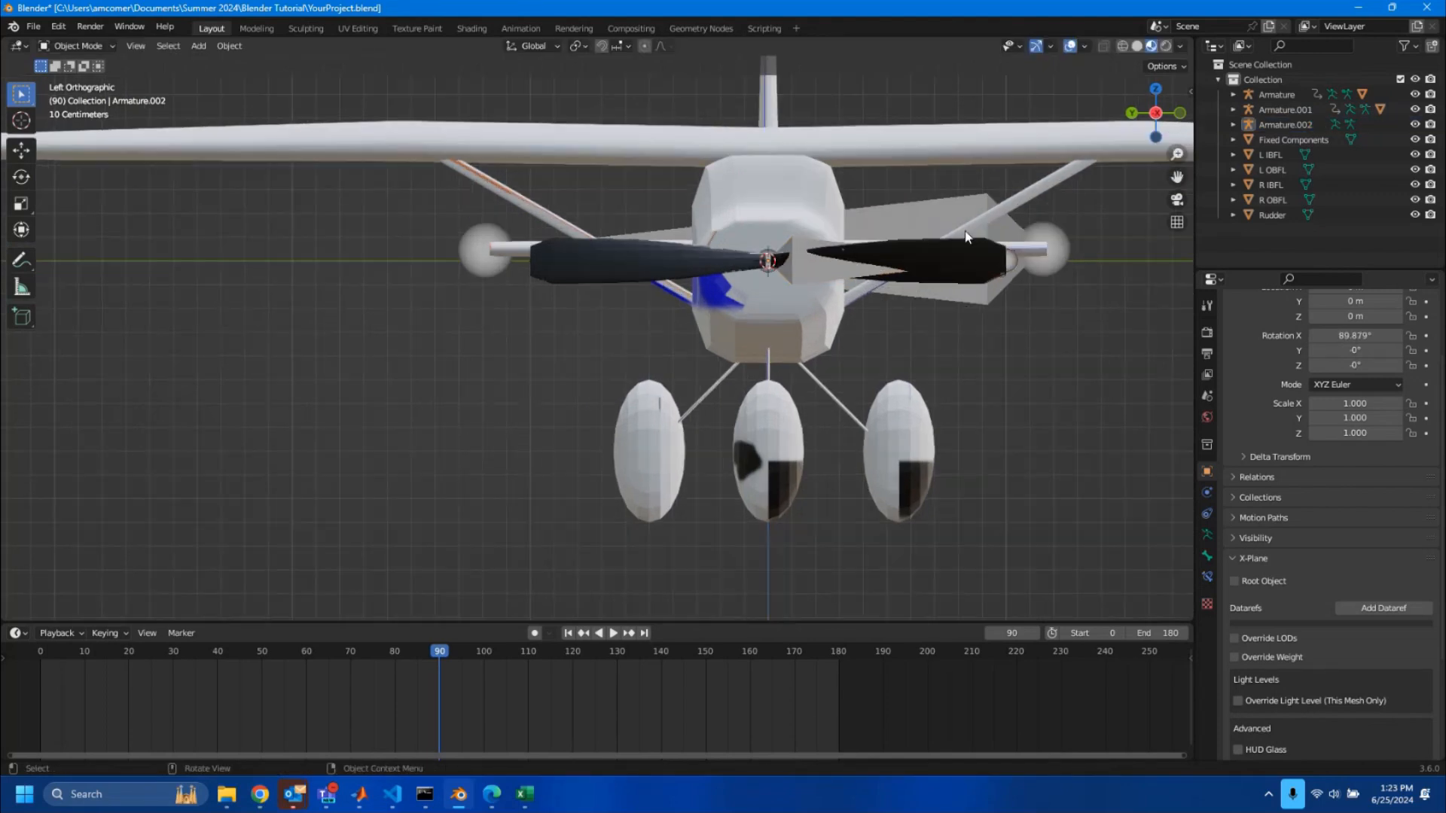
pyautogui.scroll(2, 965, 237)
pyautogui.keyDown('shift'); pyautogui.moveTo(904, 278); pyautogui.dragTo(745, 326, button='middle'); pyautogui.keyUp('shift')
pyautogui.click(744, 326)
pyautogui.keyDown('shift'); pyautogui.click(678, 330); pyautogui.keyUp('shift')
pyautogui.rightClick(679, 333)
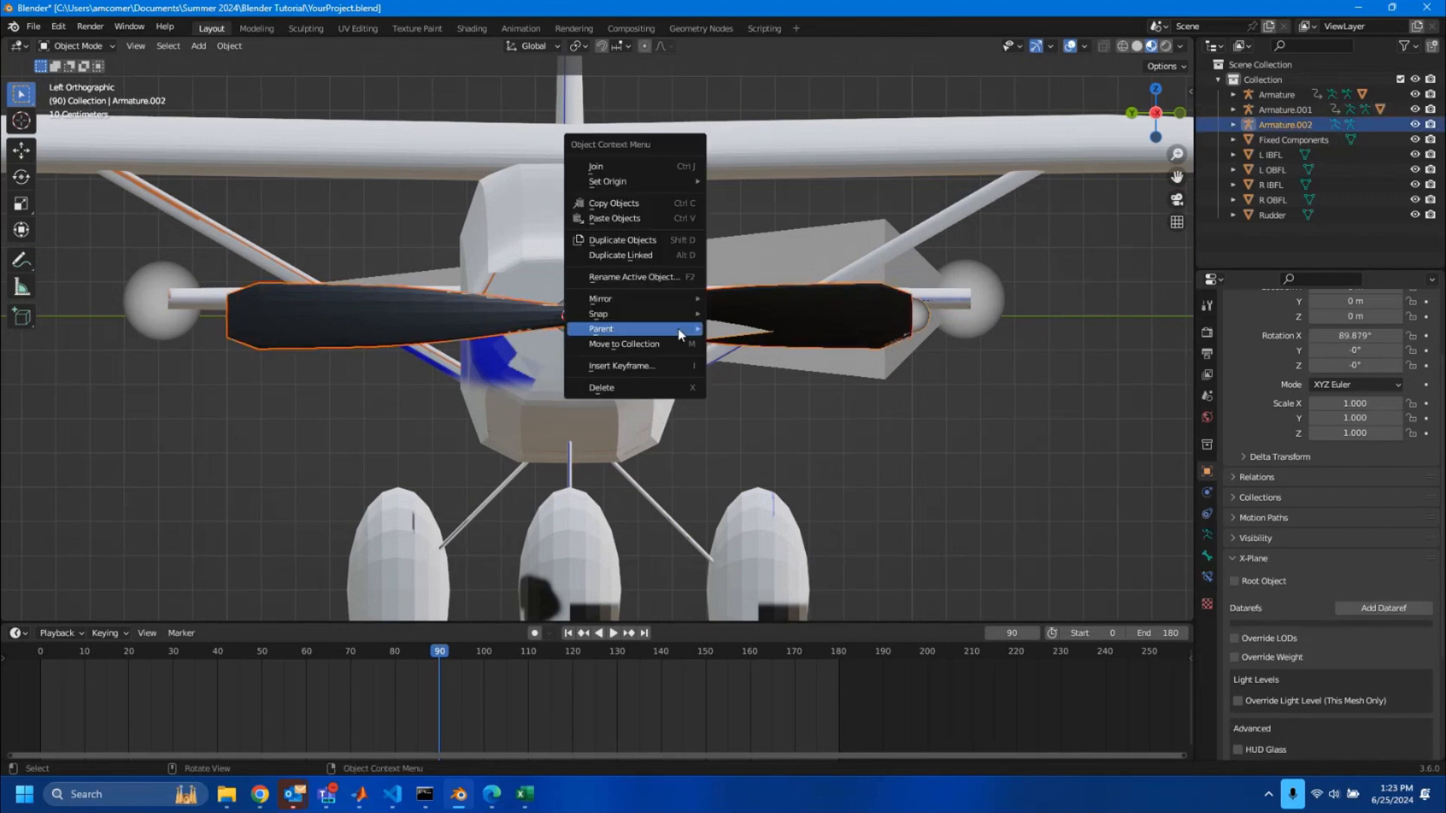
pyautogui.moveTo(678, 329)
pyautogui.click(729, 323)
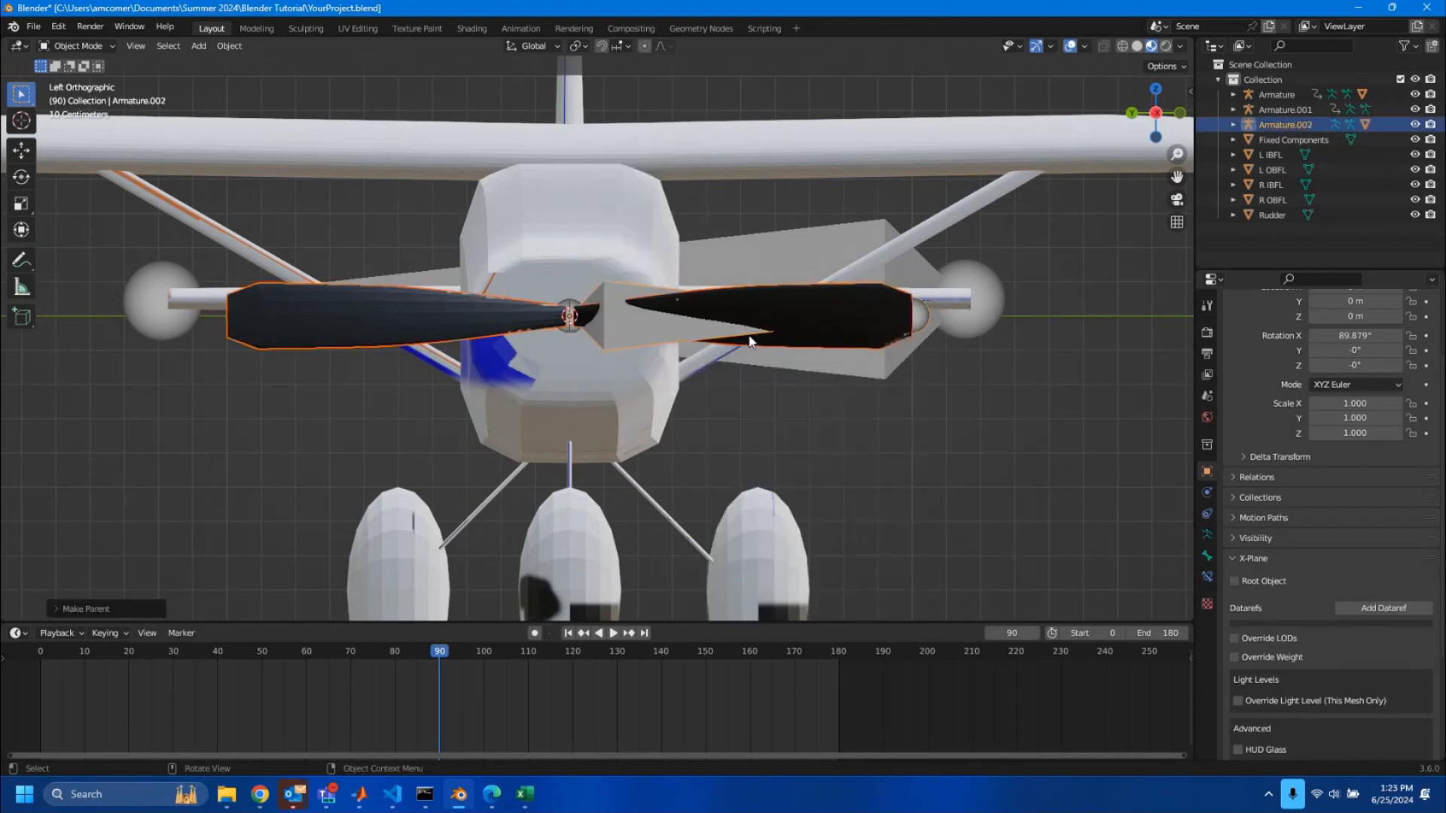
pyautogui.click(966, 446)
# Set the new propeller armature's rotation mode to ZYX Euler
pyautogui.moveTo(931, 433); pyautogui.dragTo(576, 375, button='middle')
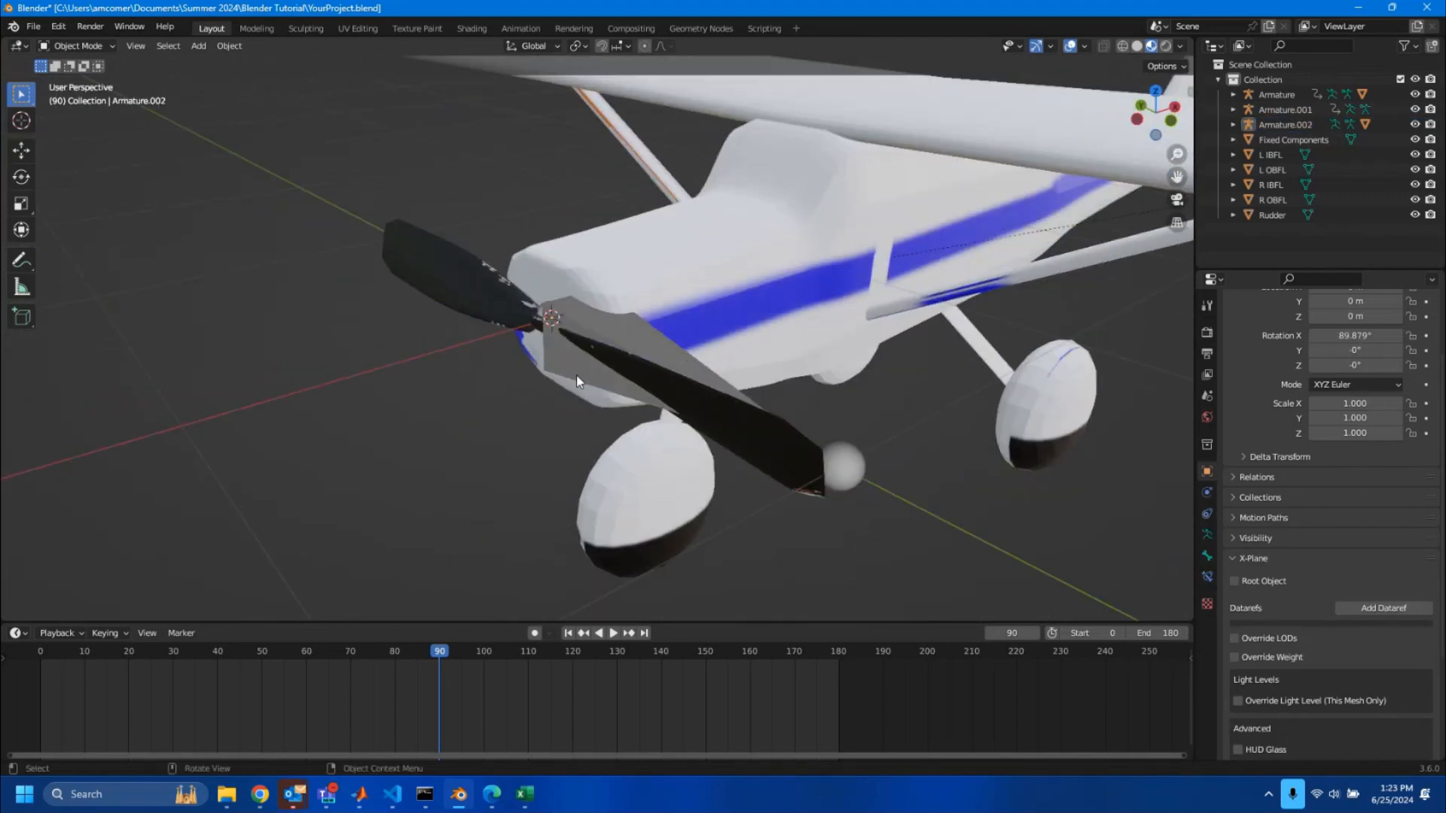
pyautogui.click(576, 375)
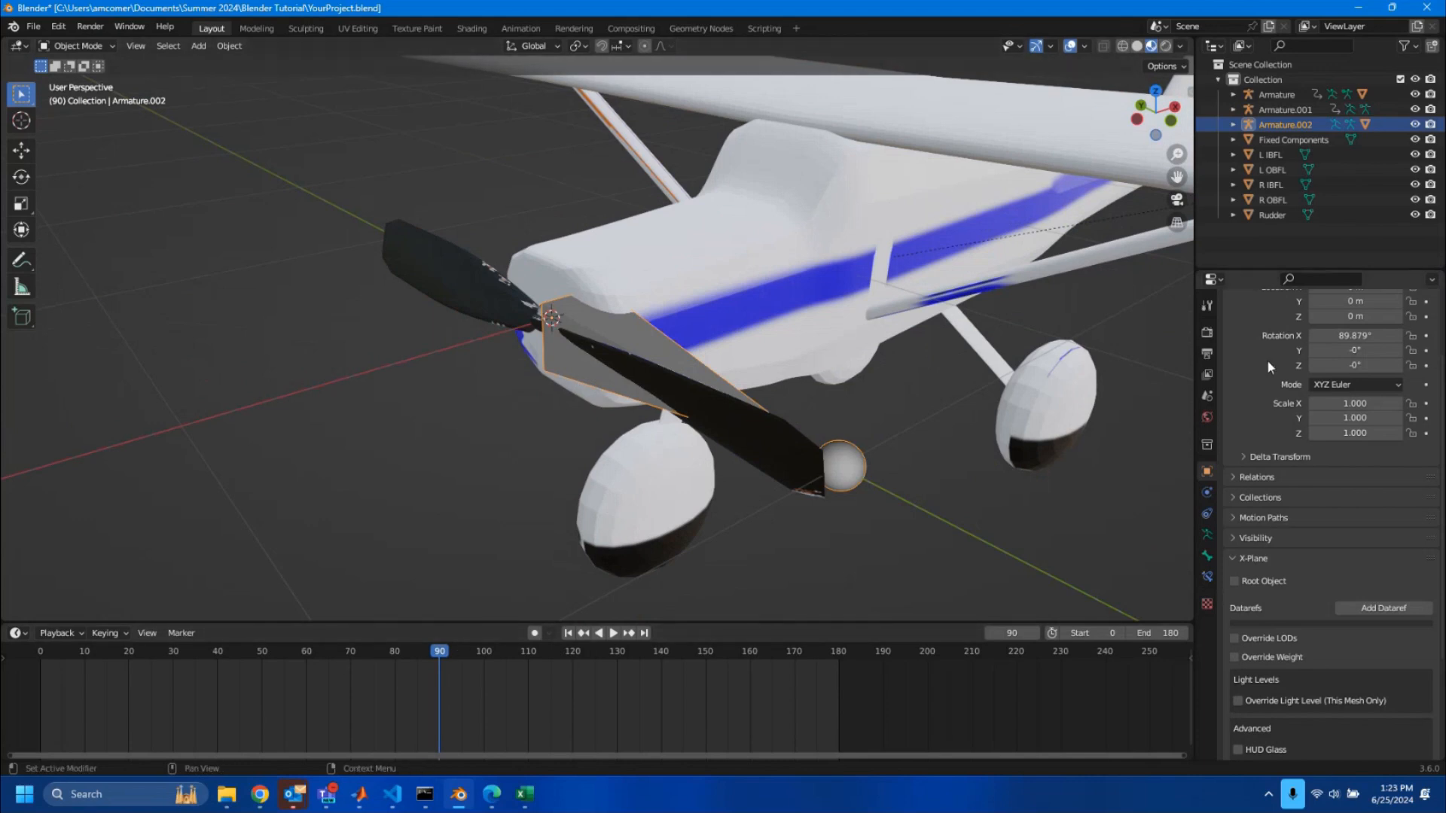
pyautogui.click(1344, 385)
pyautogui.click(1318, 506)
pyautogui.press('r')
pyautogui.press('z')
pyautogui.press('z')
pyautogui.click(565, 518)
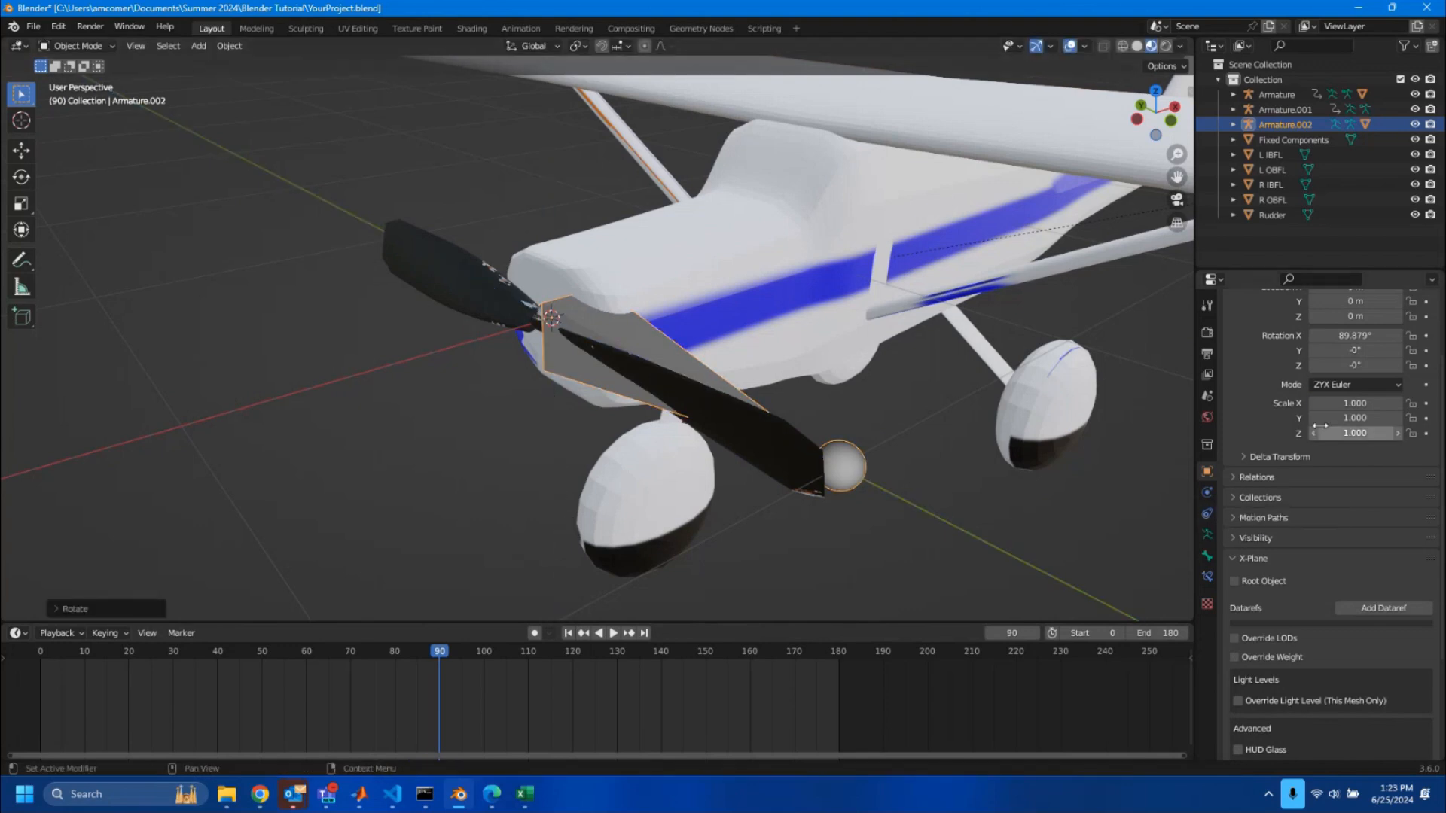
pyautogui.rightClick(530, 671)
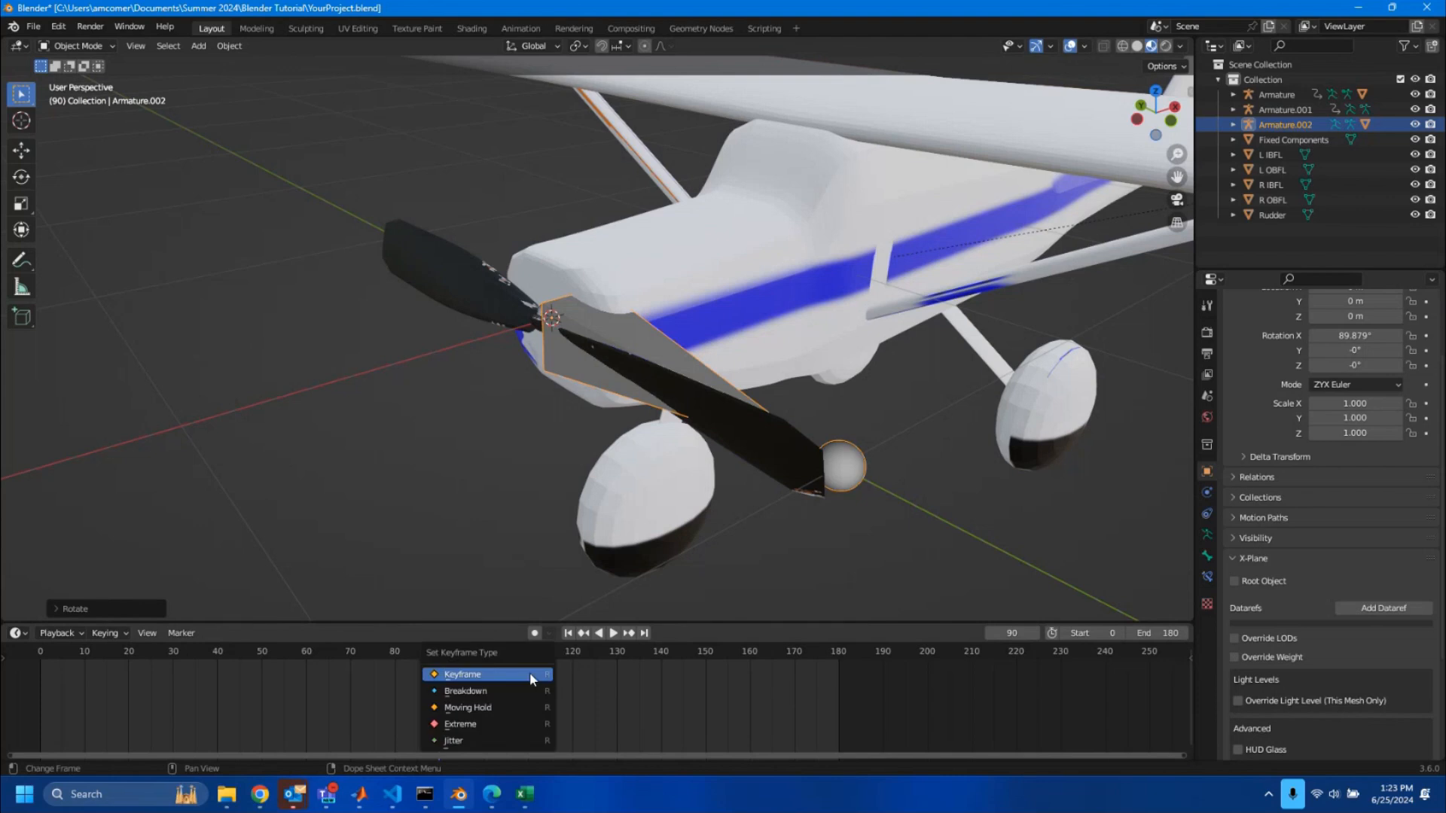
pyautogui.click(442, 522)
pyautogui.press('z')
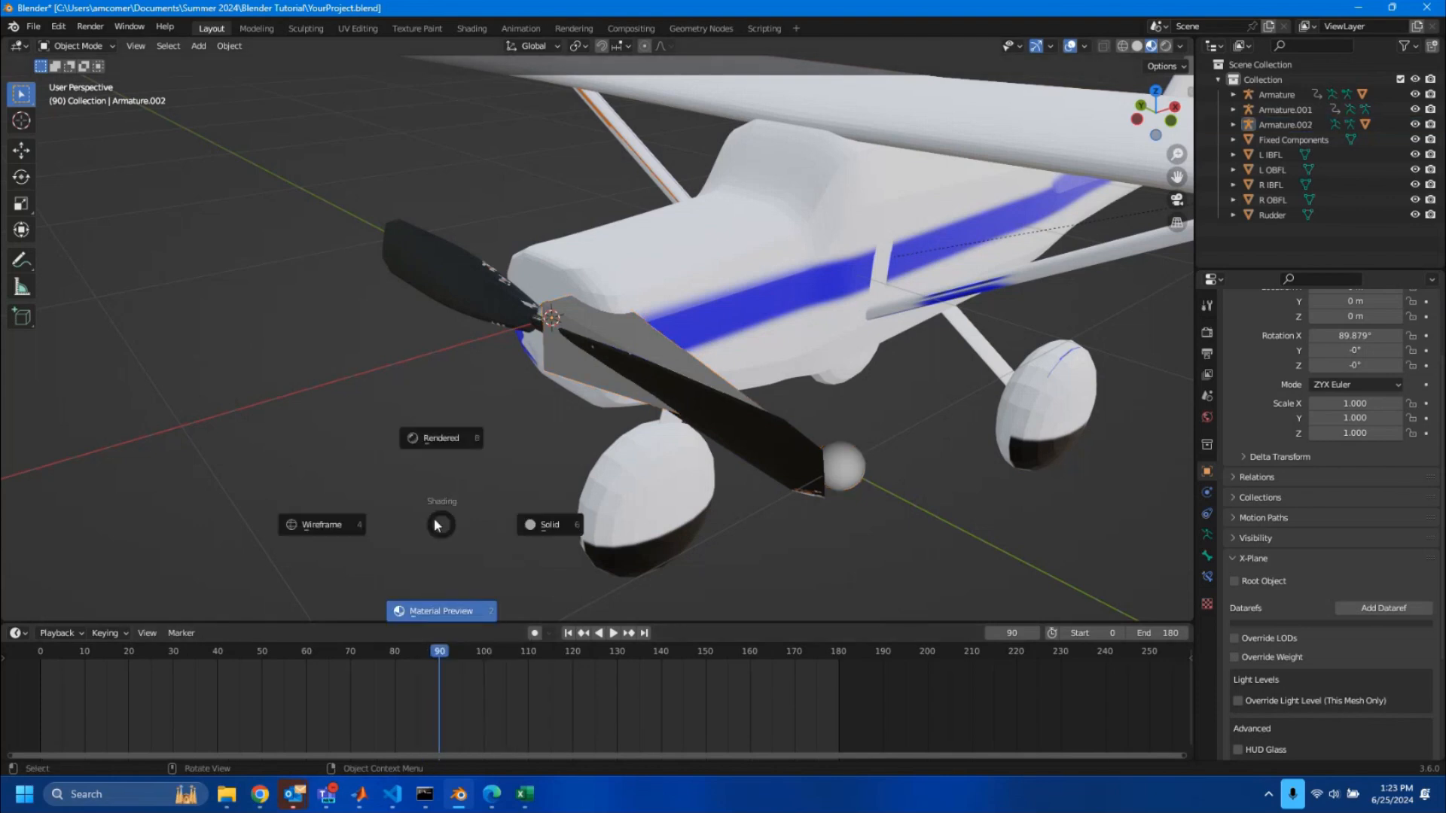
pyautogui.click(453, 310)
# Rotate the new propeller armature 0° around its local Z axis and insert a rotation keyframe at frame 90
pyautogui.click(532, 337)
pyautogui.click(562, 360)
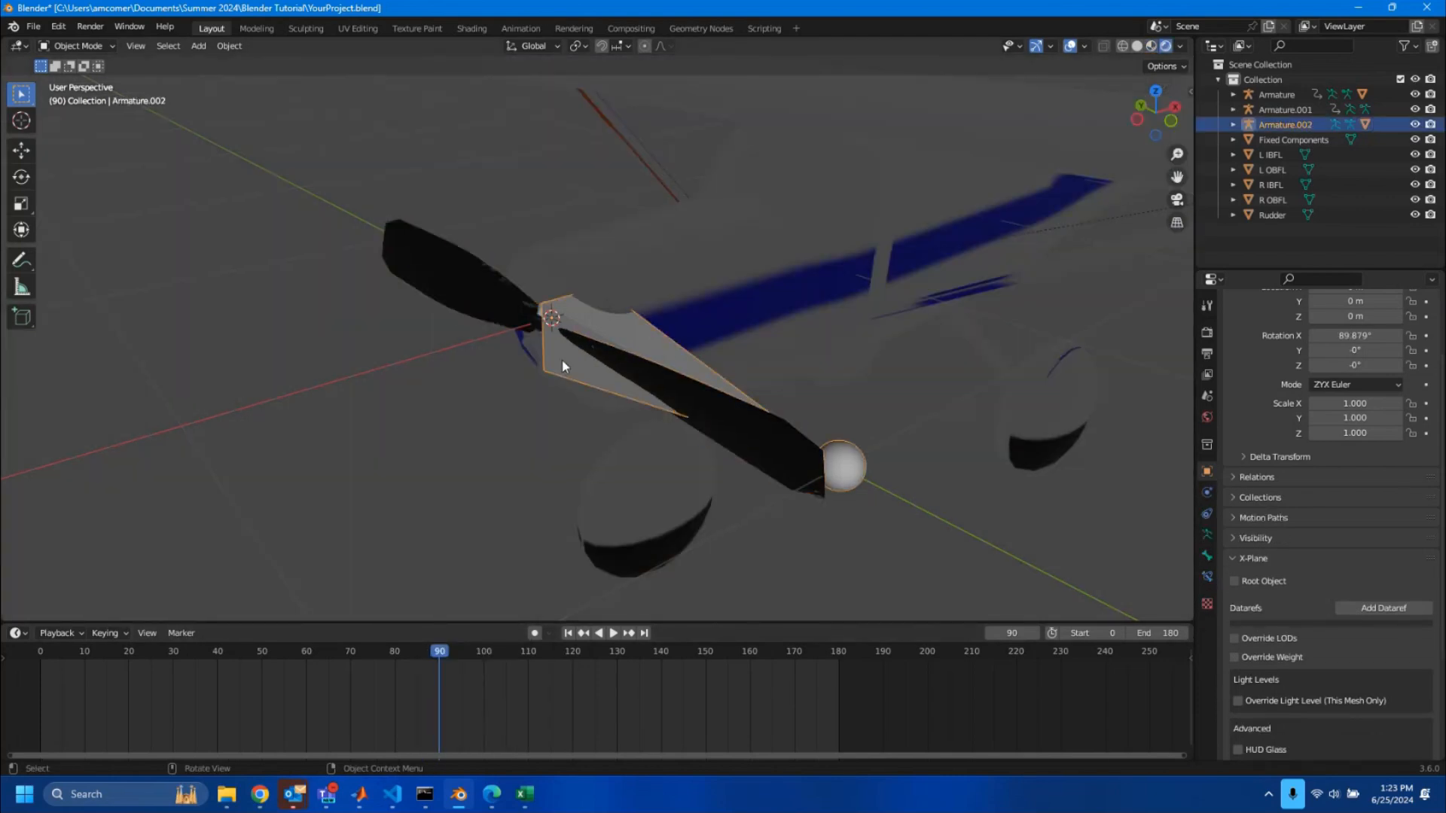
pyautogui.write('rzz0')
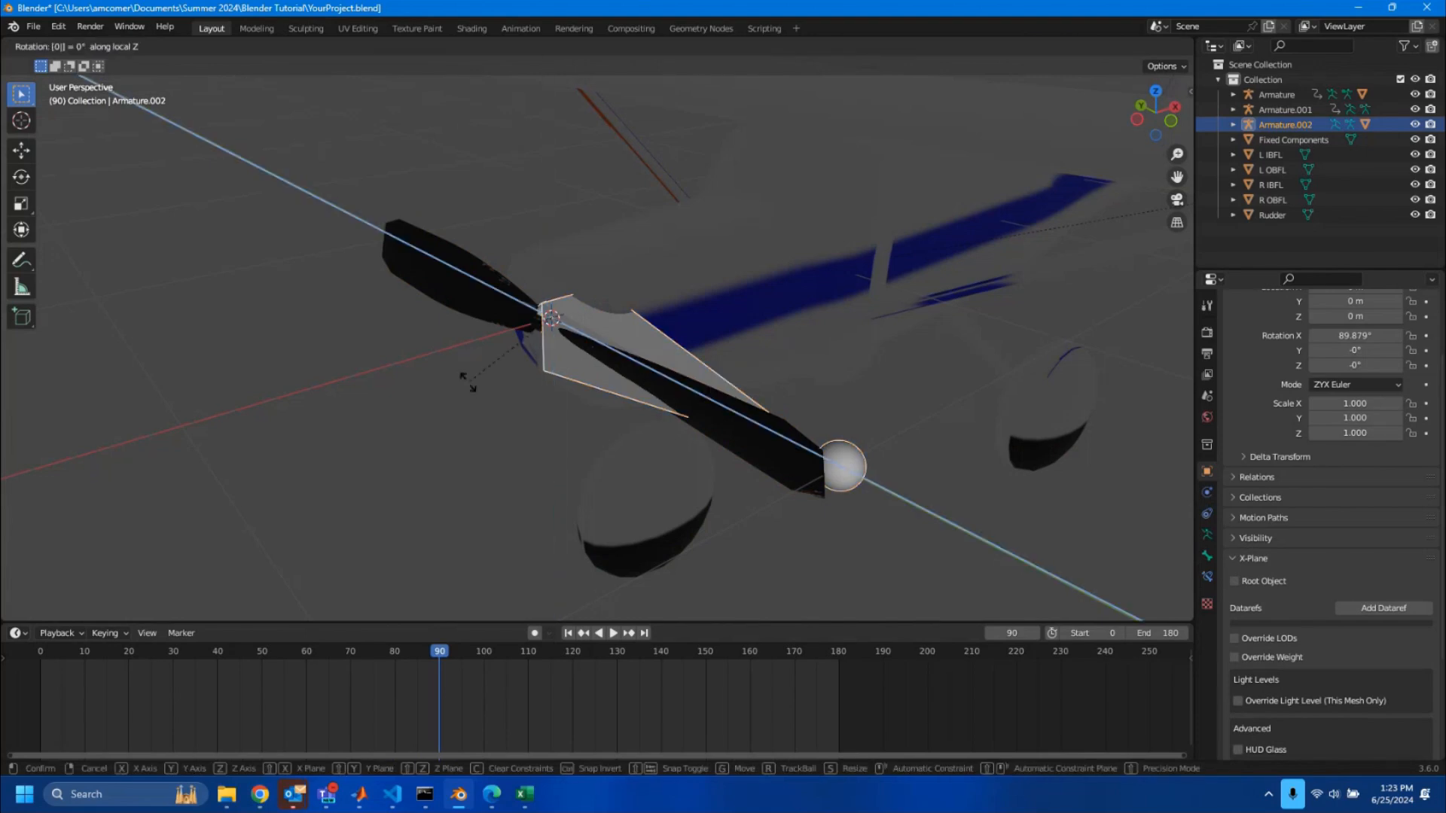
pyautogui.press('Return')
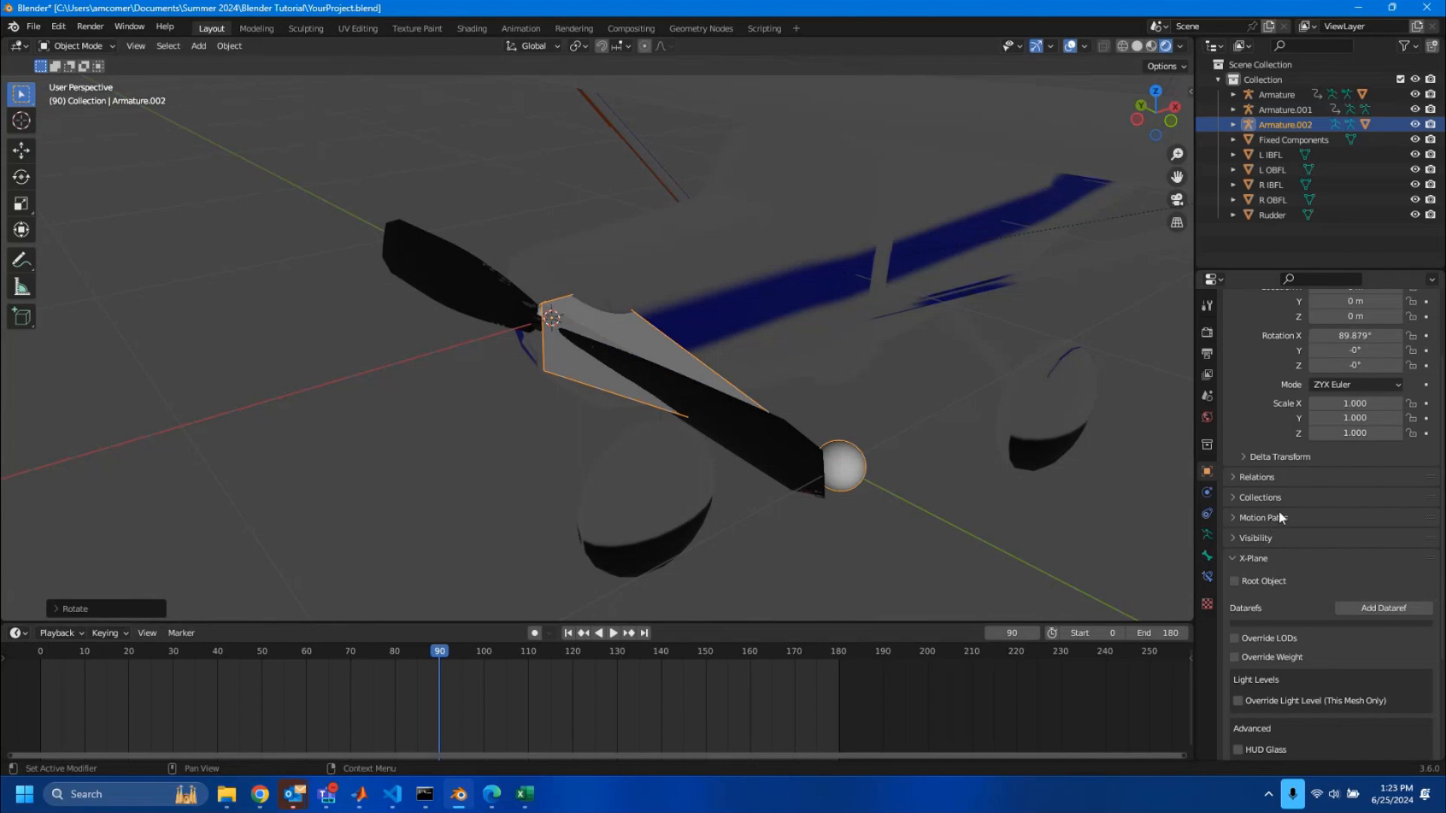
pyautogui.press('i')
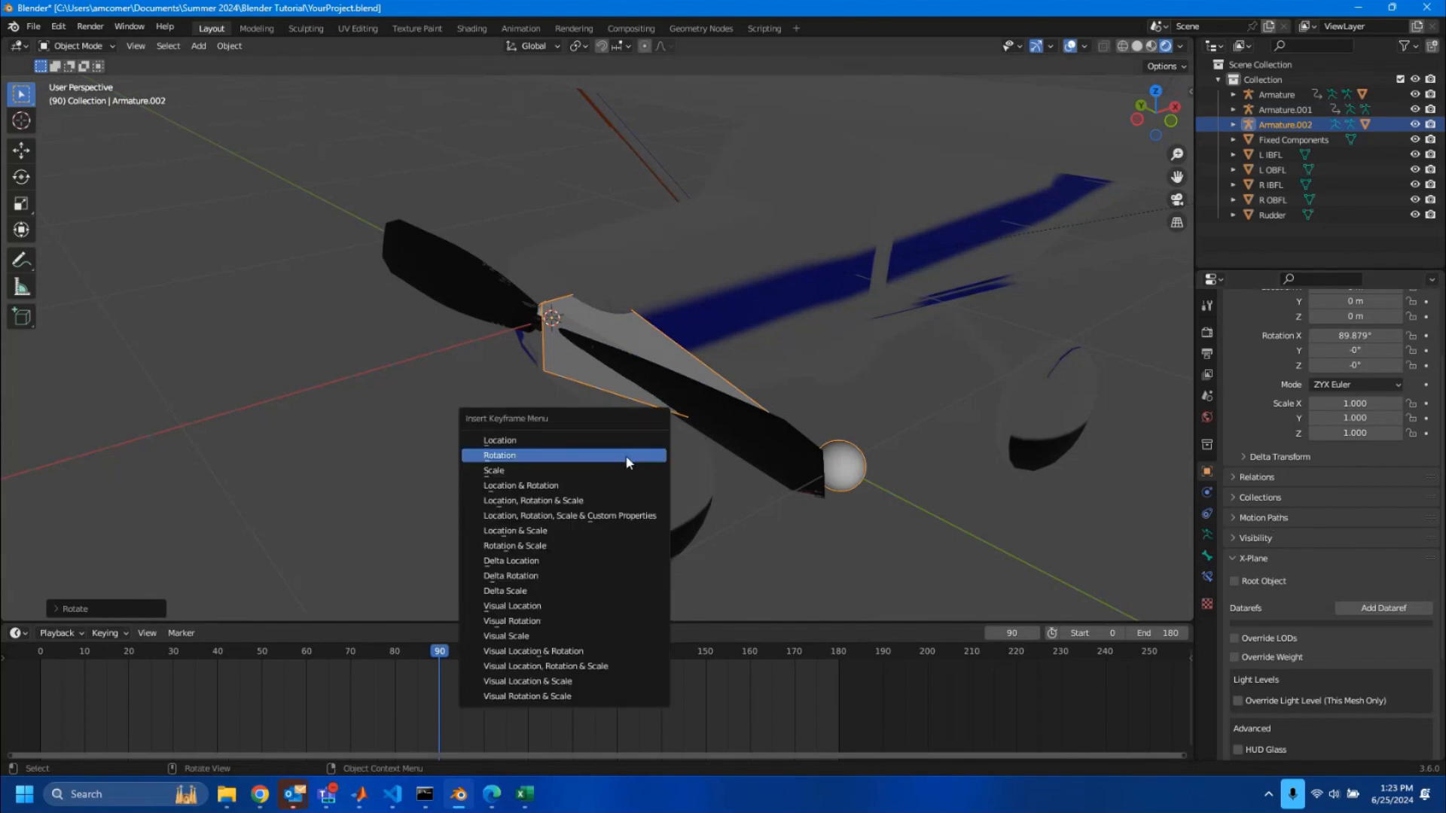
pyautogui.click(627, 459)
# At frame 180, rotate the propeller armature 90° around its local Z axis and insert a rotation keyframe
pyautogui.moveTo(440, 652); pyautogui.dragTo(841, 654)
pyautogui.press('r')
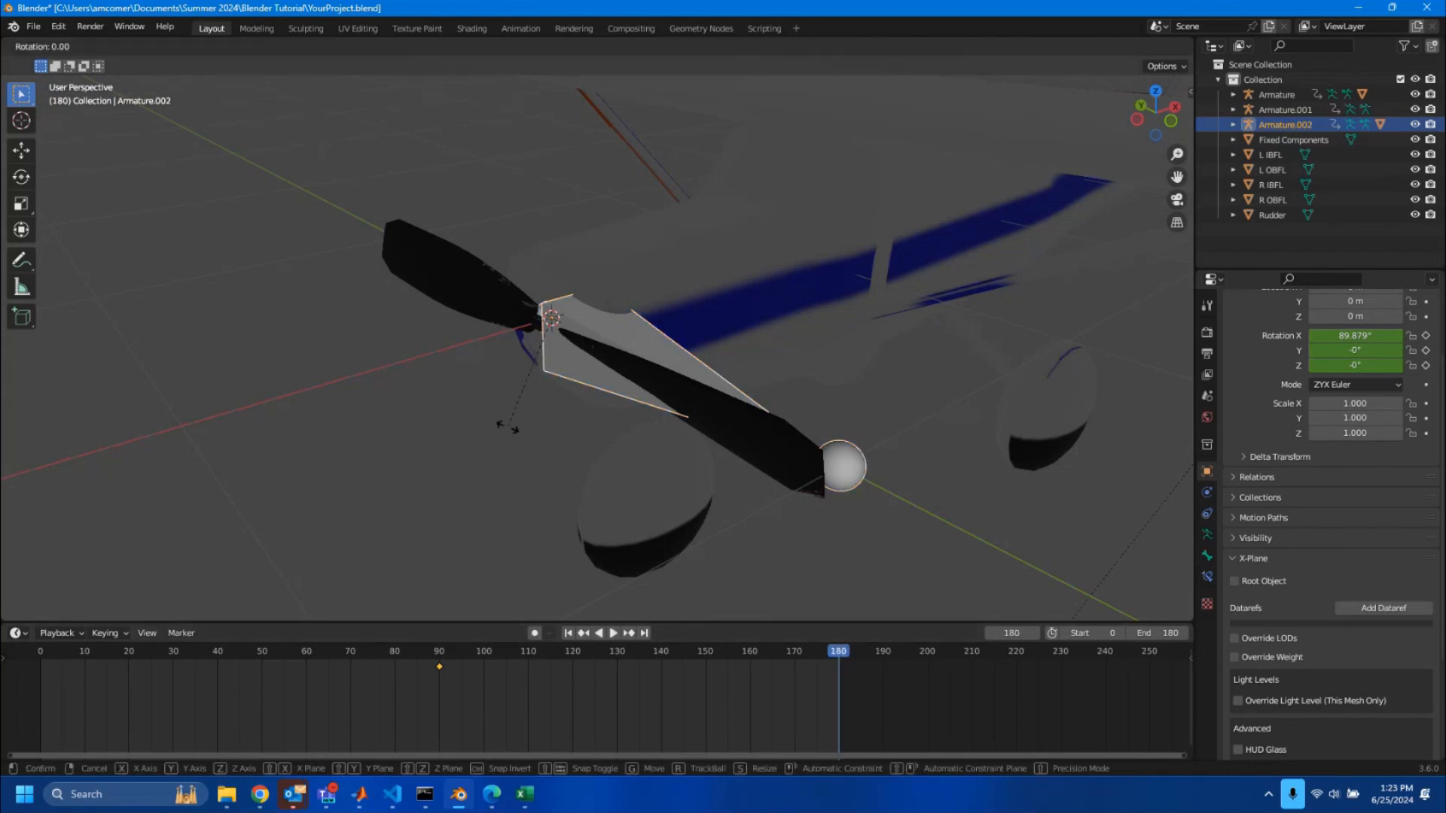
pyautogui.write('zz90')
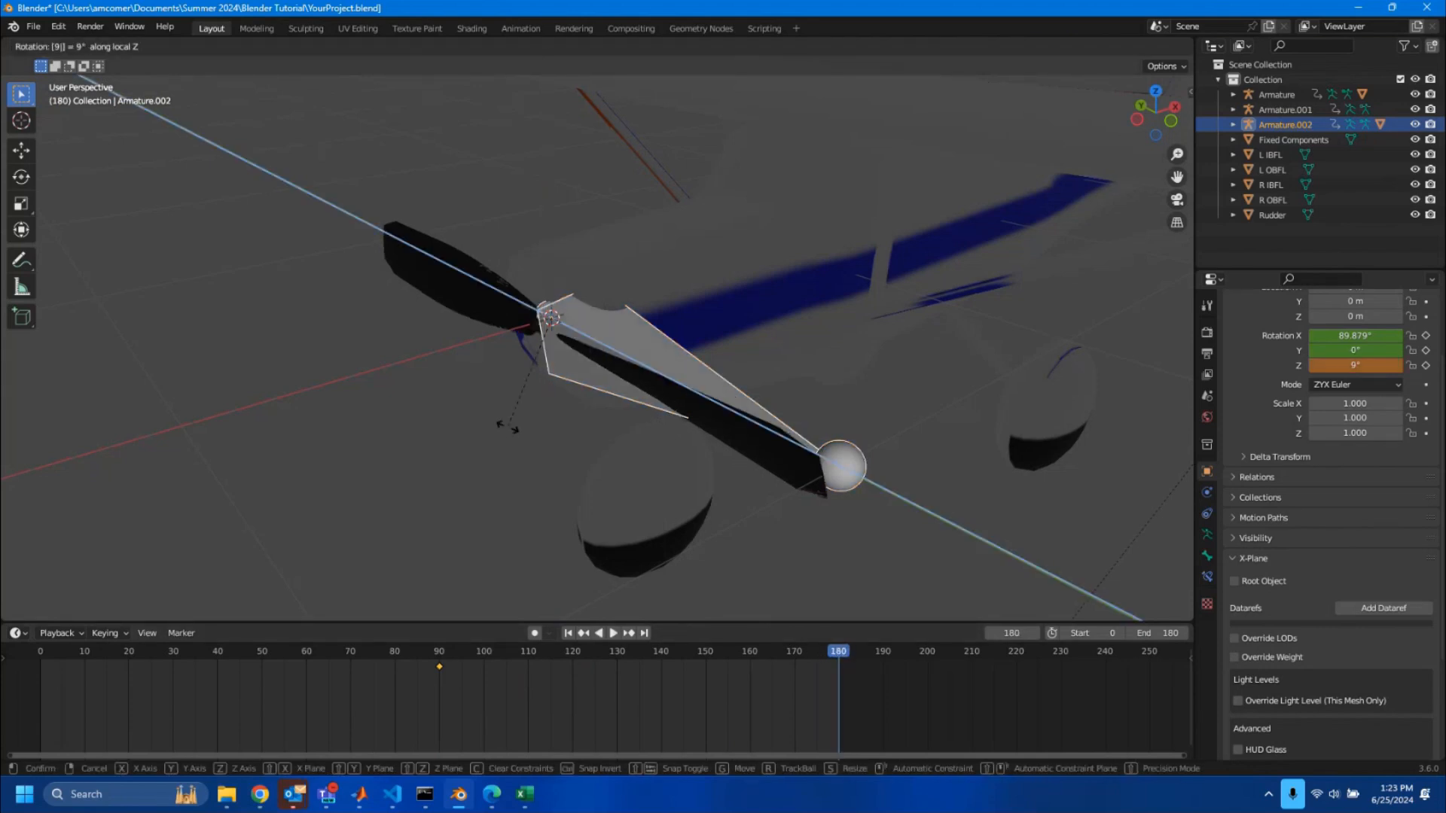
pyautogui.press('Return')
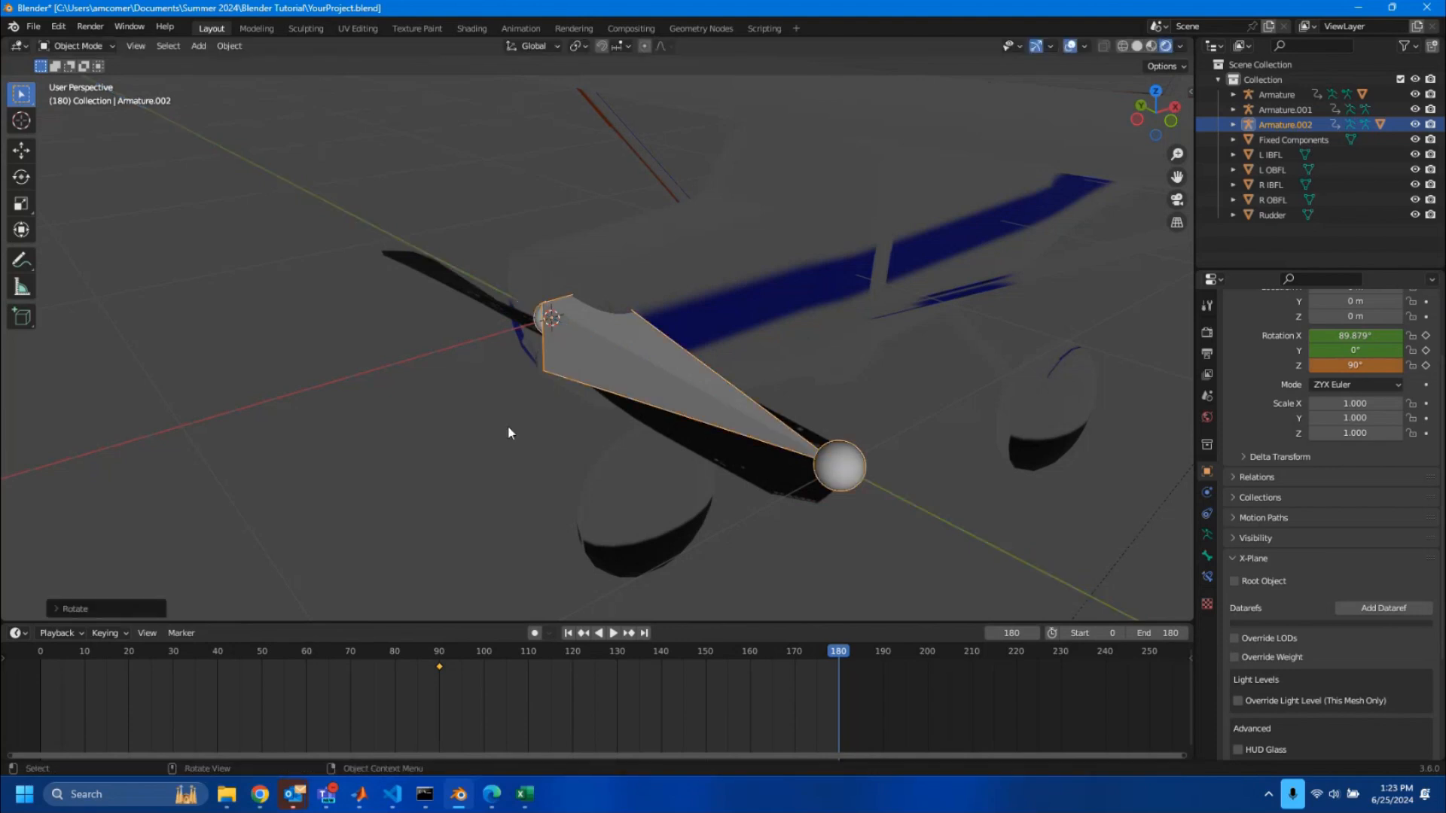
pyautogui.press('i')
pyautogui.click(507, 425)
# Scrub the timeline back to frame 115 and examine the propeller's rotation between the keyframes
pyautogui.moveTo(576, 427); pyautogui.dragTo(625, 392, button='middle')
pyautogui.moveTo(839, 652); pyautogui.dragTo(549, 652)
pyautogui.moveTo(588, 278); pyautogui.dragTo(811, 275, button='middle')
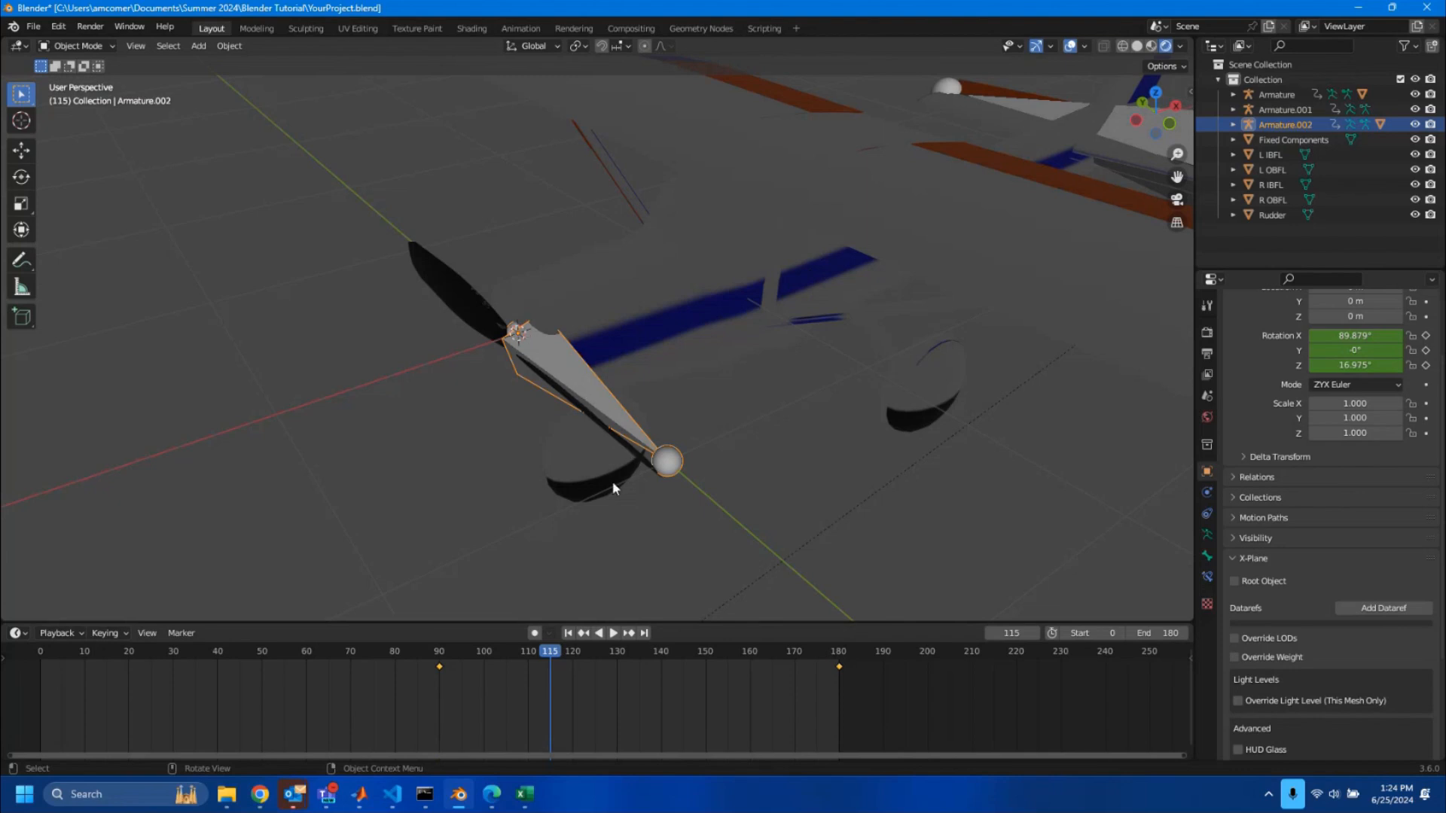
# Undo the new propeller armature's rotation keyframes, 90° rotation and rotation mode change
pyautogui.click(528, 547)
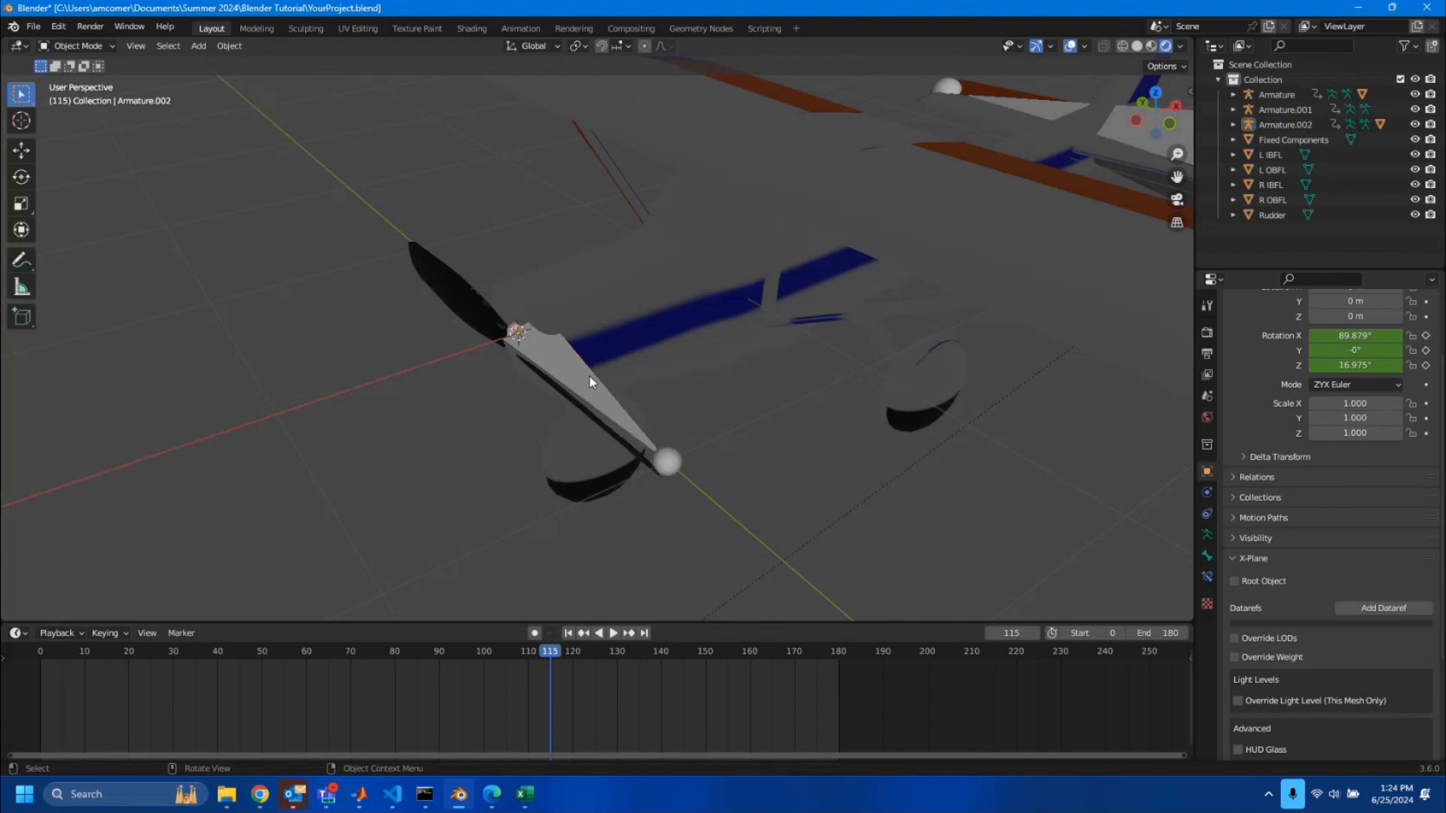
pyautogui.hotkey('ctrl', 'z')
pyautogui.hotkey('ctrl', 'z')
pyautogui.hotkey('ctrl', 'z')
pyautogui.hotkey('ctrl', 'z')
pyautogui.hotkey('ctrl', 'z')
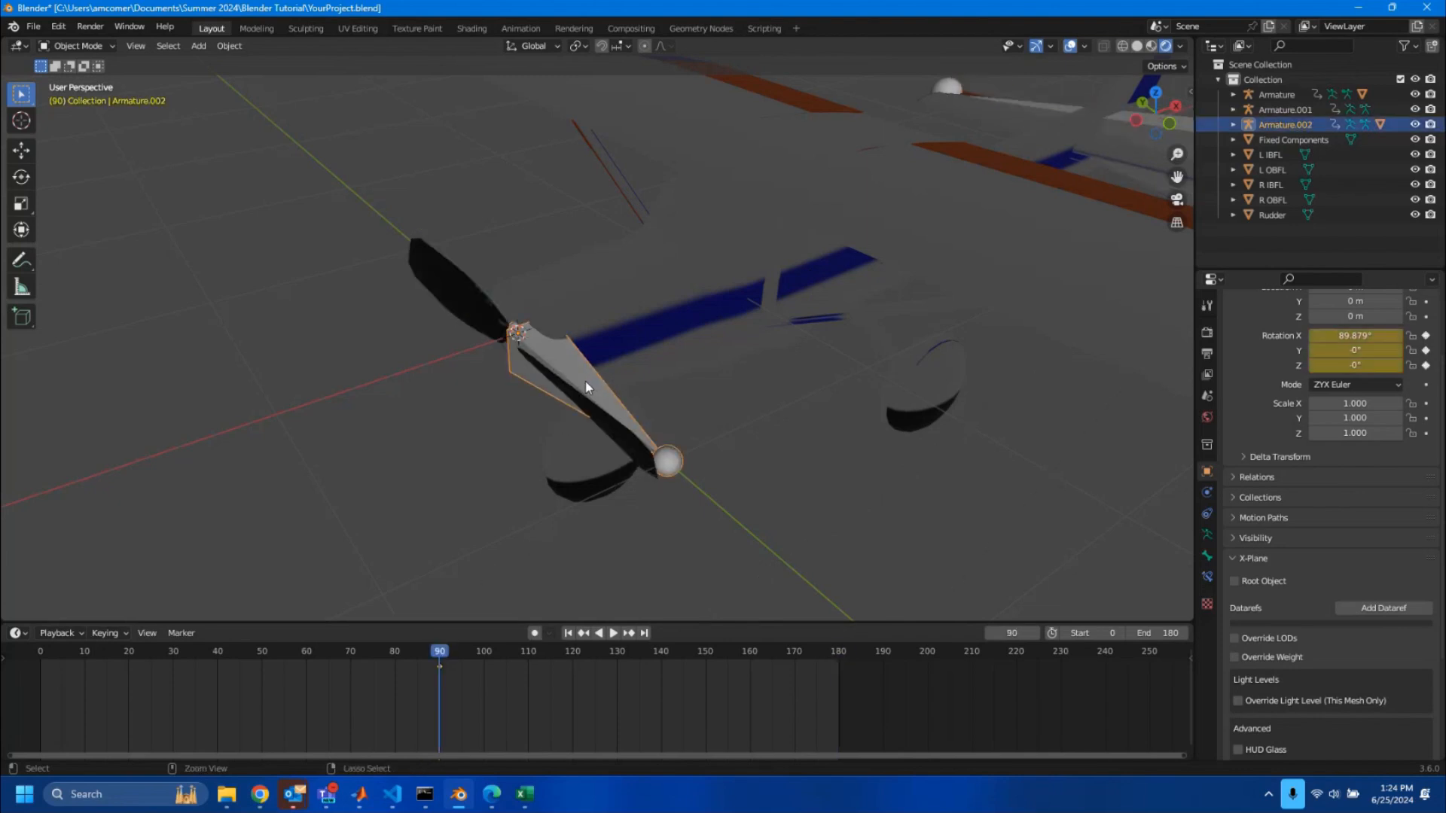
pyautogui.hotkey('ctrl', 'z')
pyautogui.hotkey('ctrl', 'z')
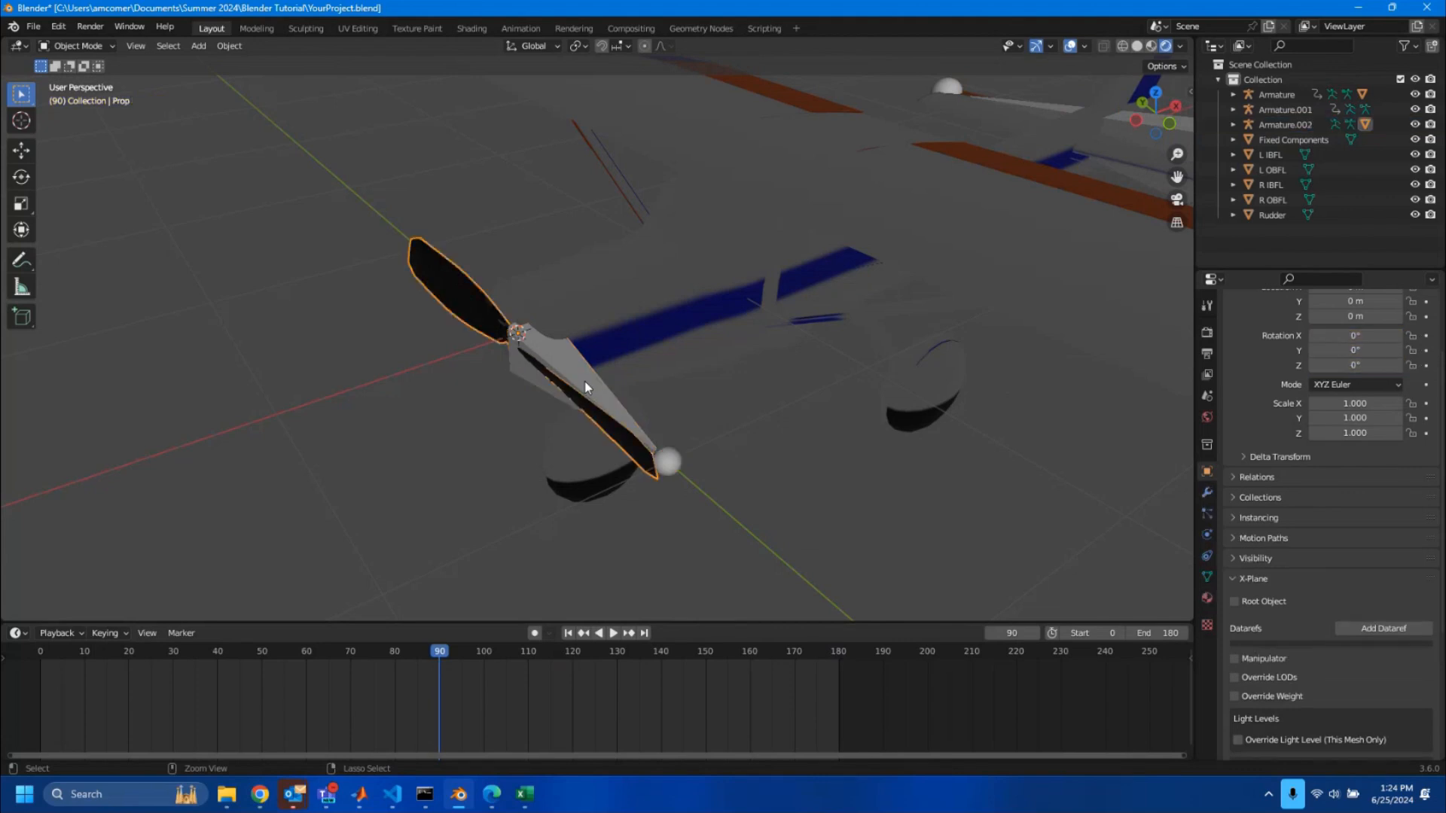
pyautogui.hotkey('ctrl', 'z')
pyautogui.hotkey('ctrl', 'z')
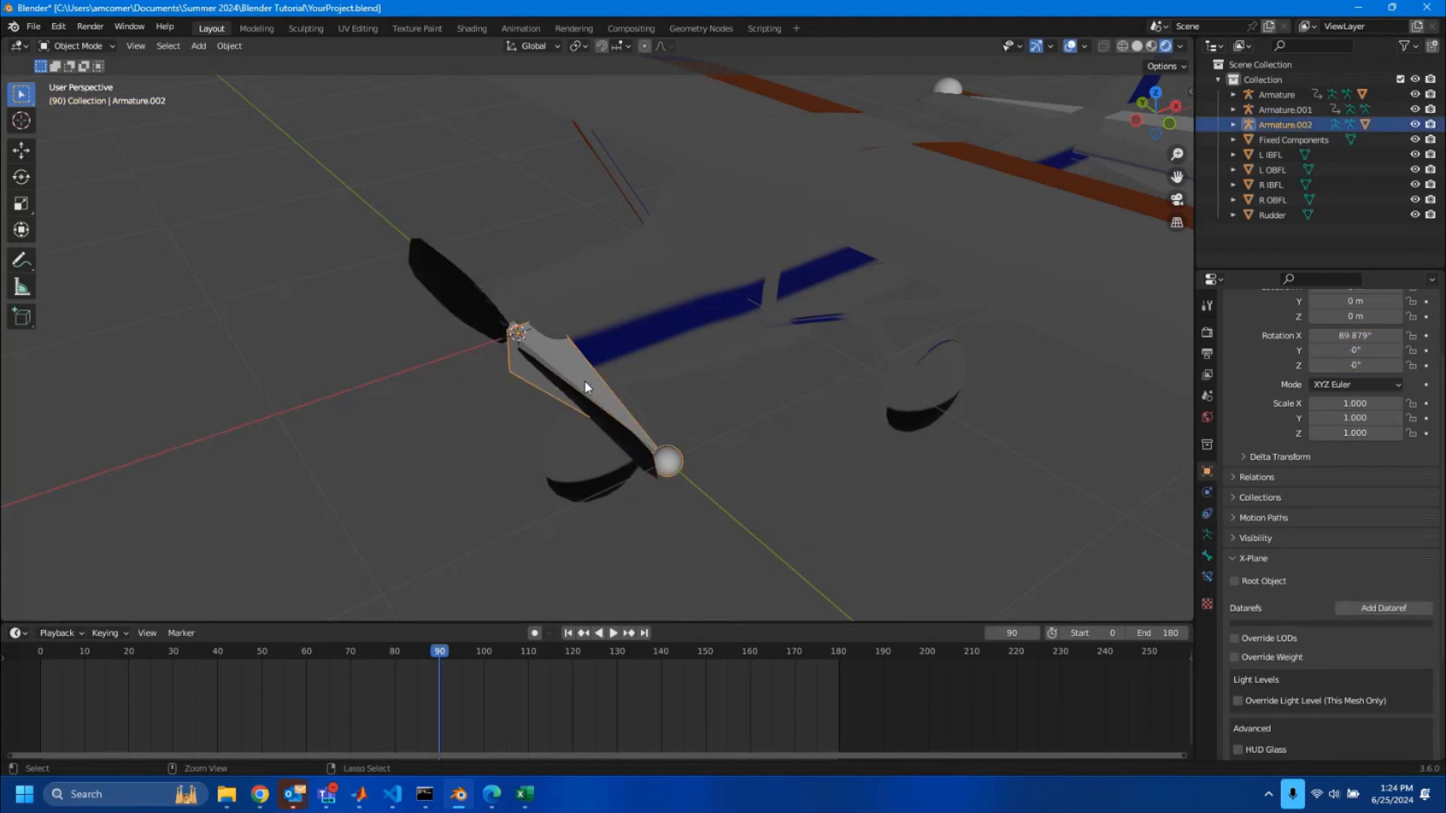
# Delete the new propeller armature and switch the viewport back to Material Preview shading
pyautogui.press('Delete')
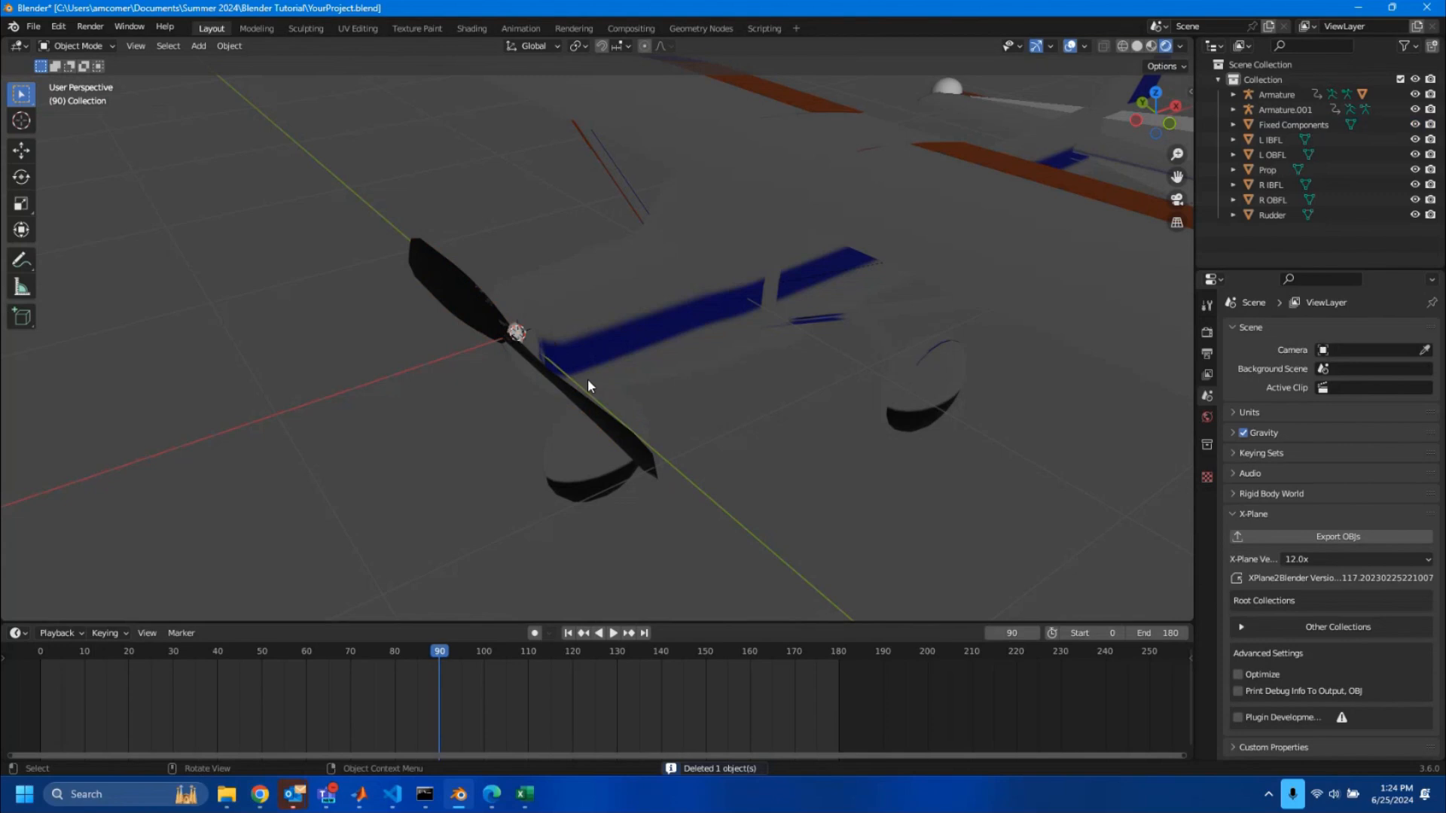
pyautogui.scroll(-5, 587, 378)
pyautogui.moveTo(588, 378)
pyautogui.mouseDown(button='middle')
pyautogui.moveTo(617, 356)
pyautogui.moveTo(609, 369)
pyautogui.mouseUp(button='middle')
pyautogui.keyDown('shift'); pyautogui.moveTo(817, 283); pyautogui.dragTo(727, 332, button='middle'); pyautogui.keyUp('shift')
pyautogui.scroll(2, 727, 333)
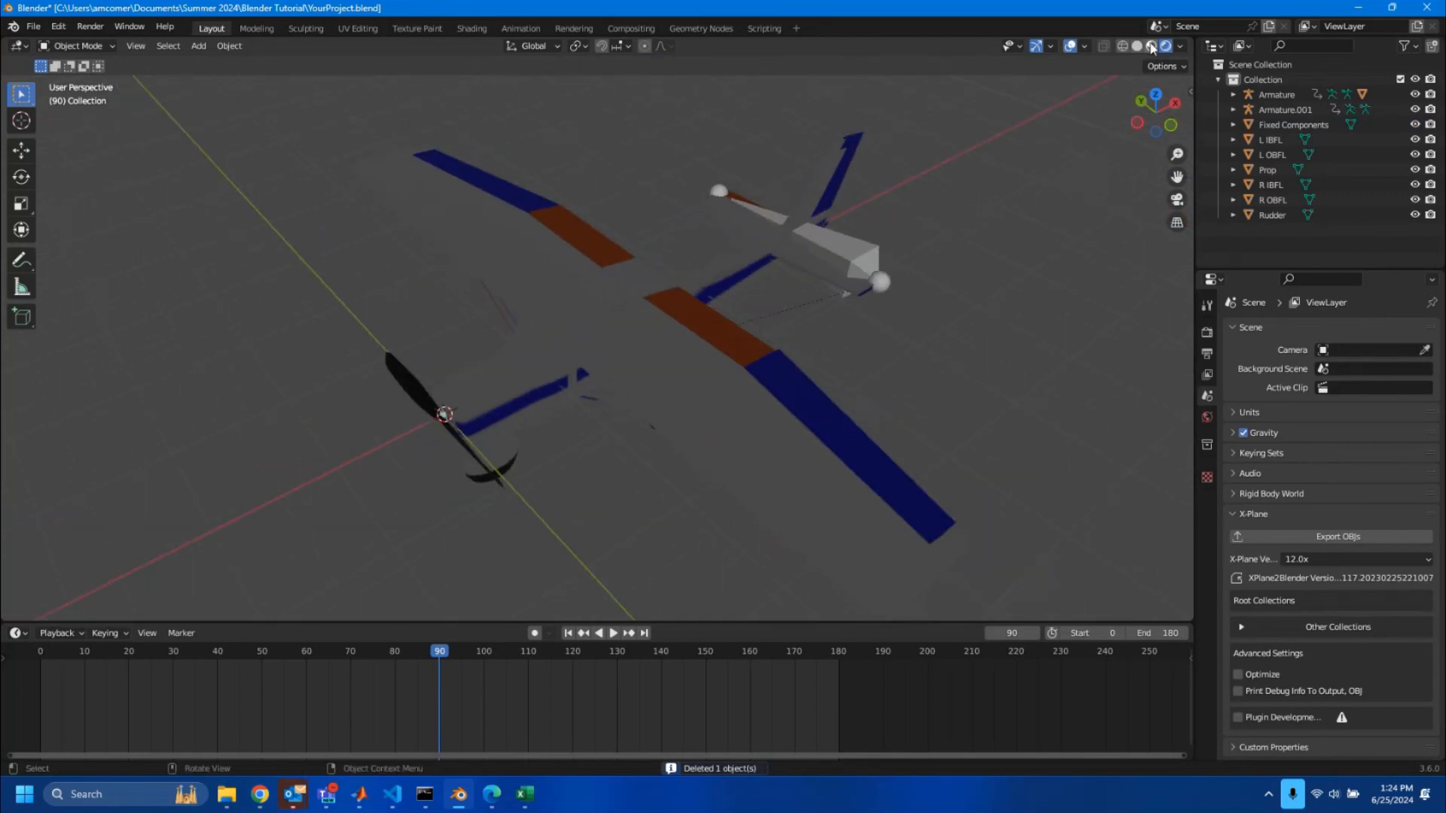
pyautogui.click(1150, 46)
# Examine the whole airplane model from several angles and distances
pyautogui.moveTo(868, 327)
pyautogui.mouseDown(button='middle')
pyautogui.moveTo(758, 414)
pyautogui.moveTo(797, 378)
pyautogui.moveTo(670, 373)
pyautogui.mouseUp(button='middle')
pyautogui.scroll(1, 759, 372)
pyautogui.scroll(-3, 757, 358)
pyautogui.scroll(2, 670, 373)
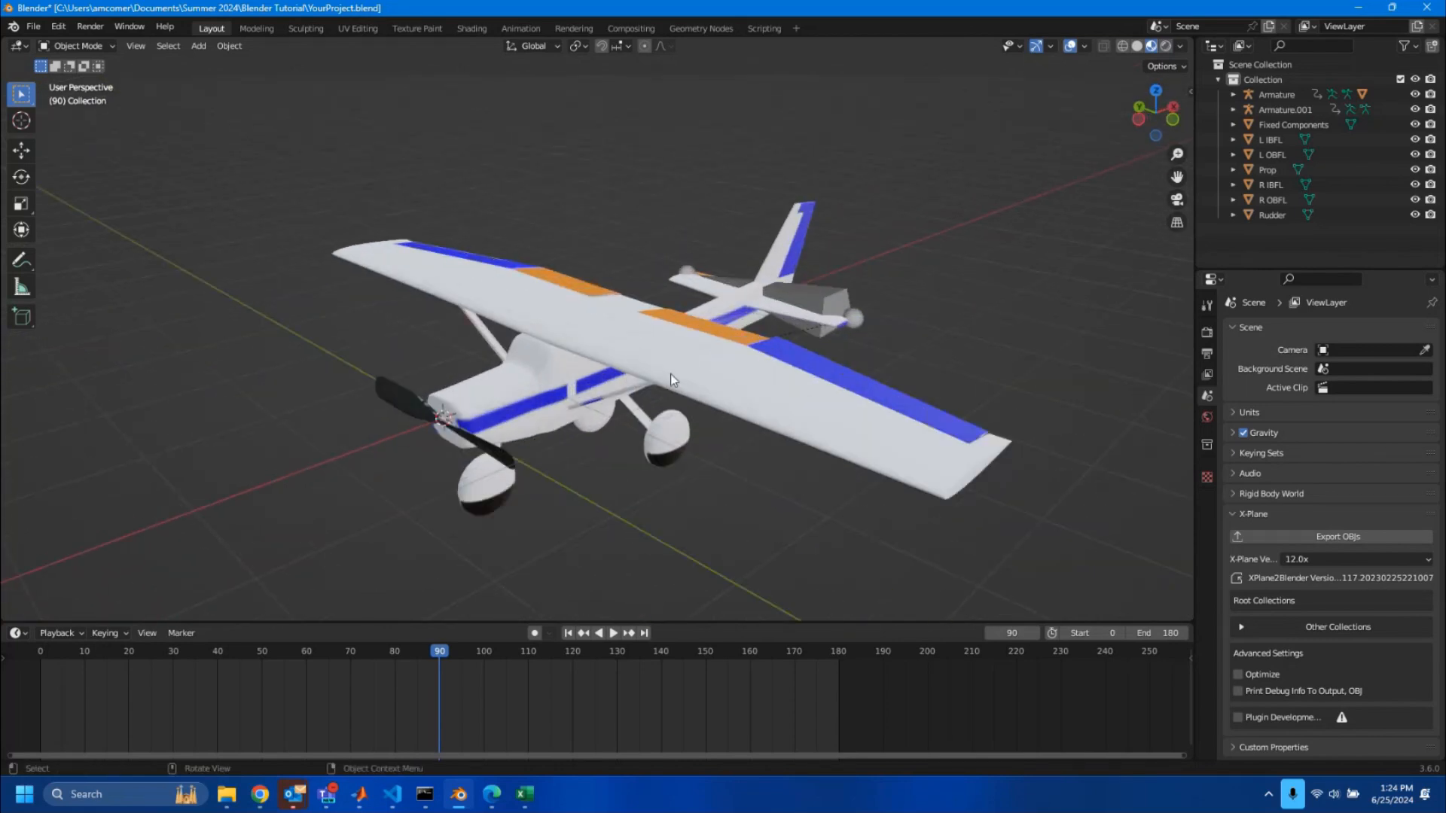
pyautogui.moveTo(761, 387); pyautogui.dragTo(748, 419, button='middle')
pyautogui.scroll(-1, 748, 419)
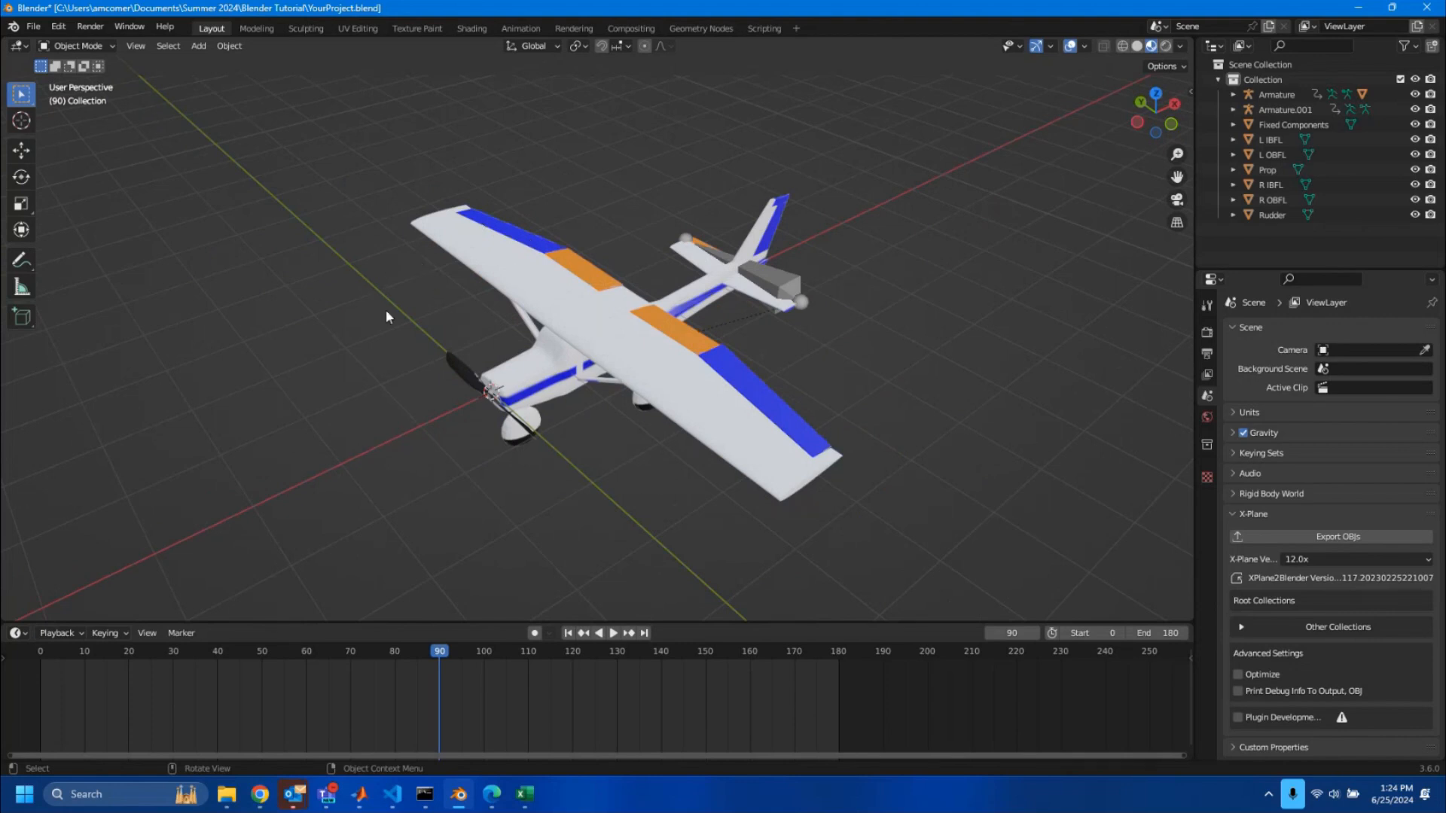
pyautogui.scroll(2, 495, 300)
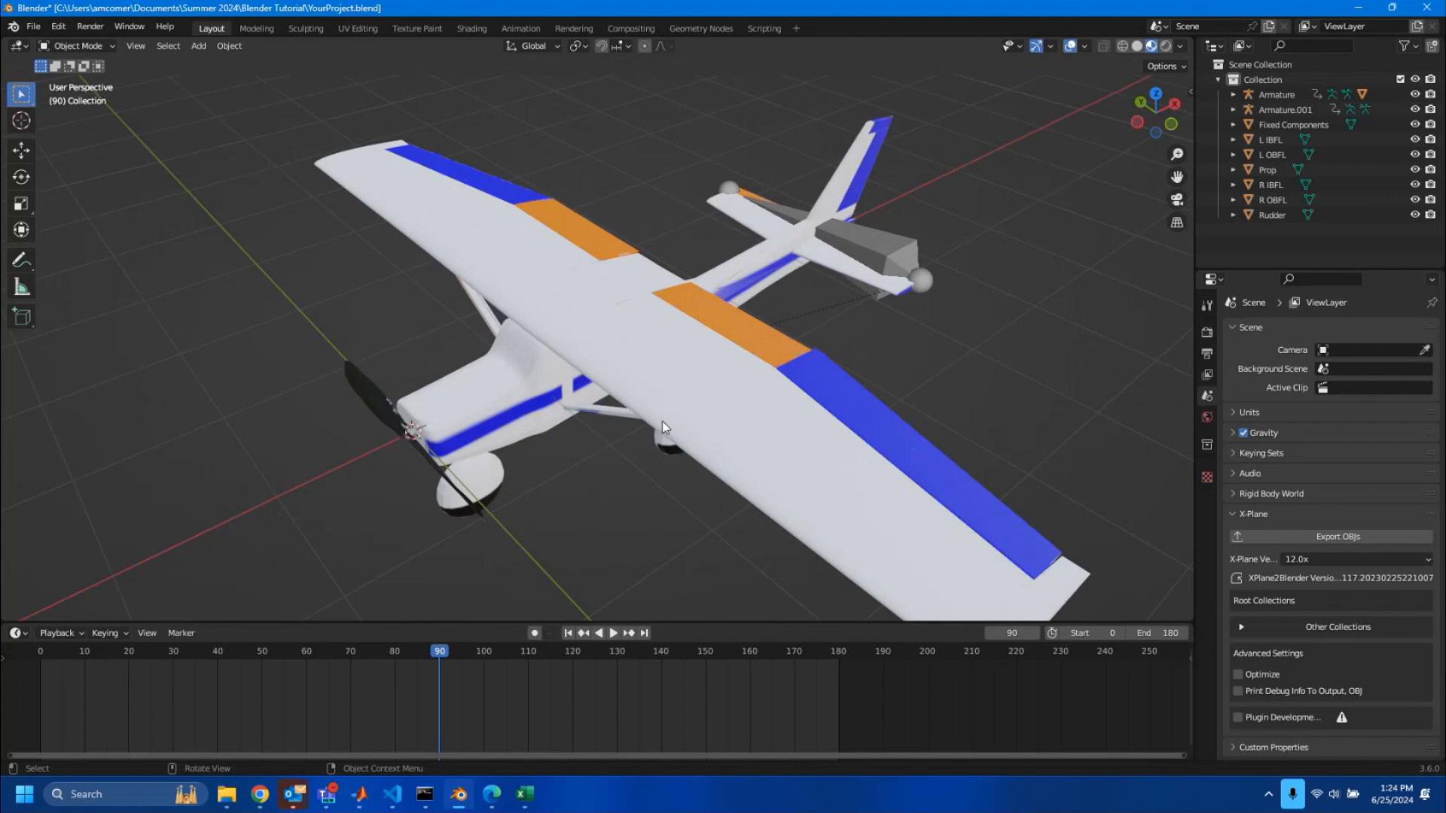
pyautogui.scroll(-2, 662, 421)
pyautogui.moveTo(692, 433); pyautogui.dragTo(696, 413, button='middle')
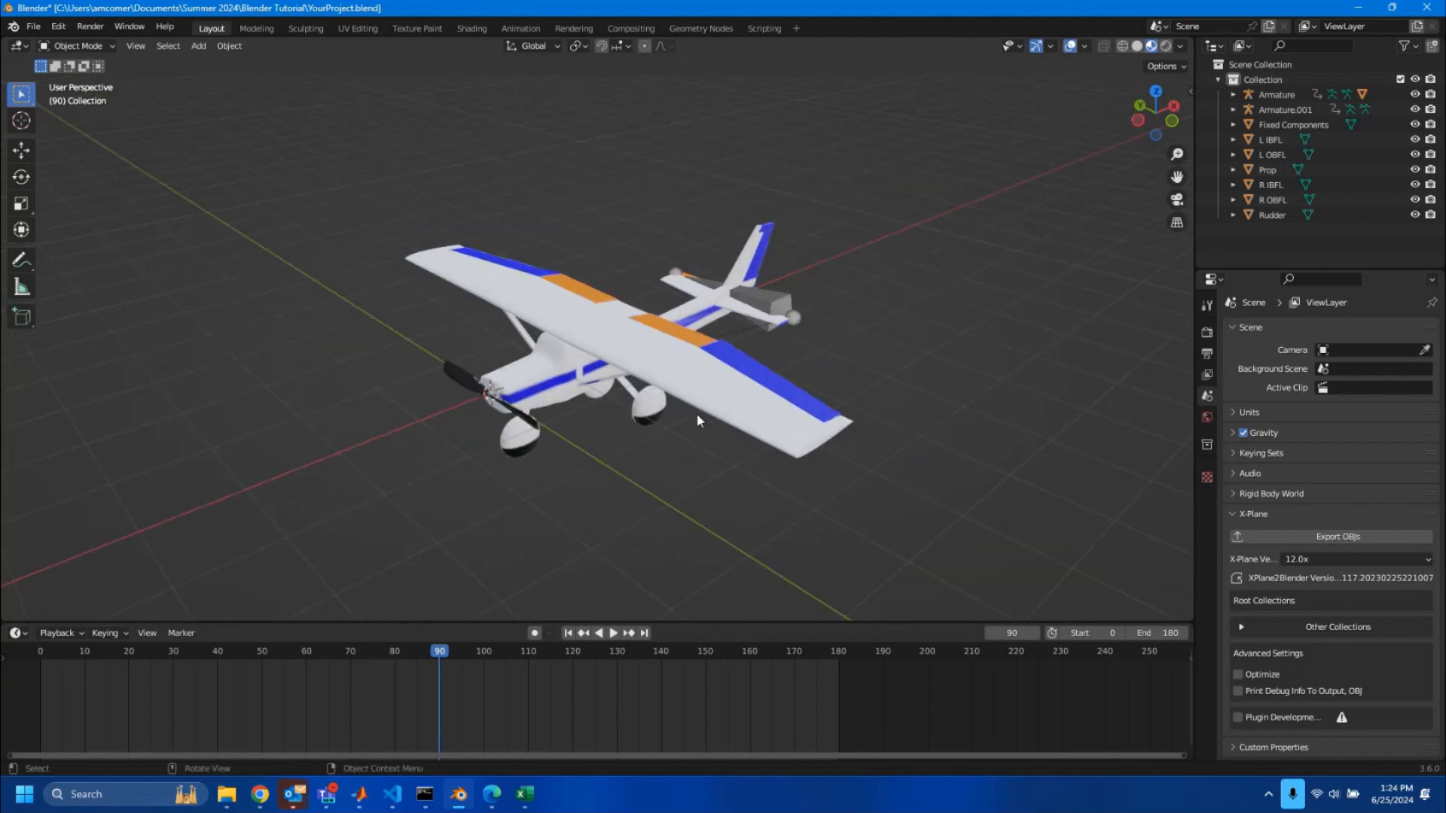
pyautogui.moveTo(695, 413); pyautogui.dragTo(666, 381, button='middle')
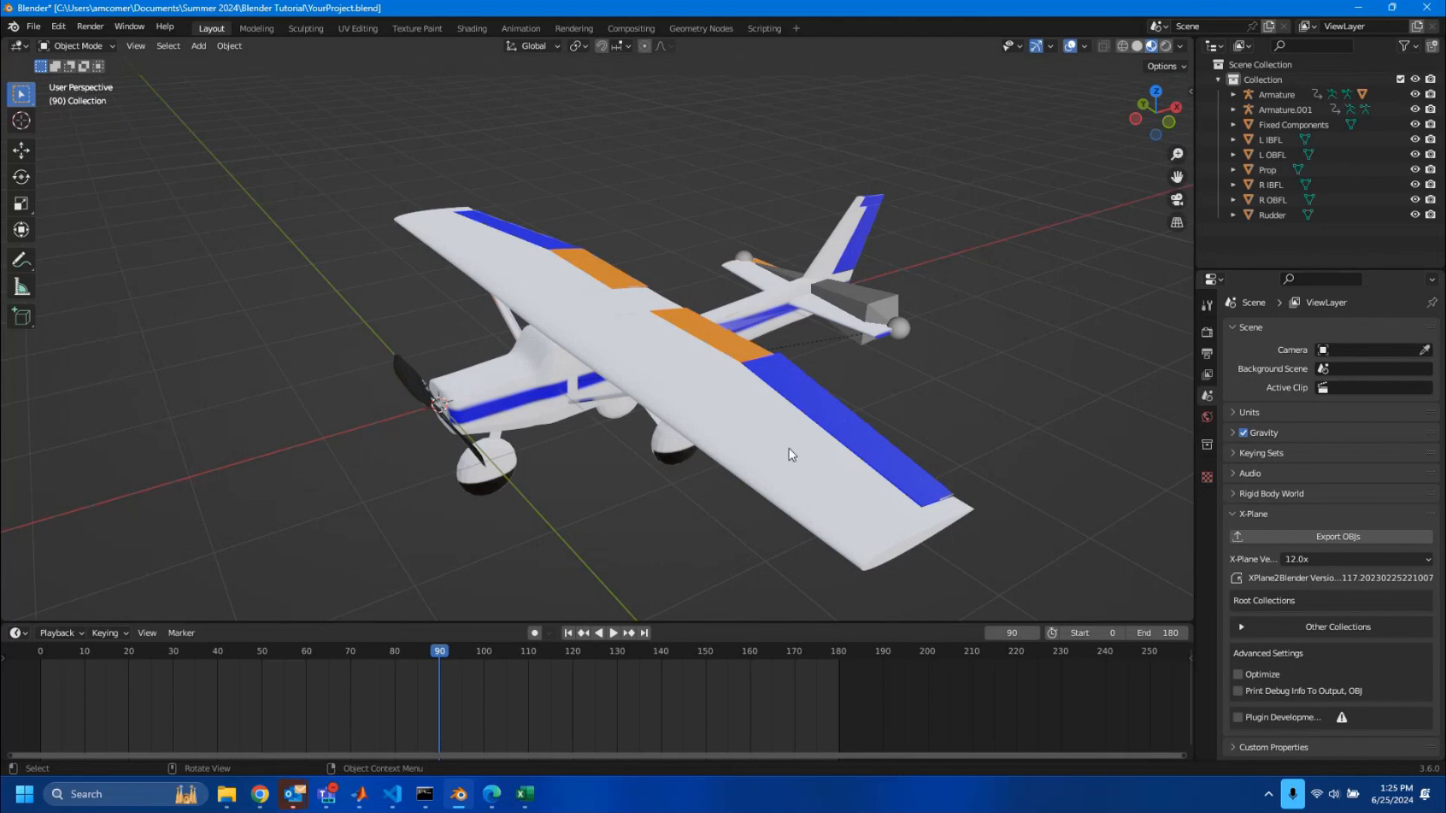
# Play the timeline animation briefly, stop it at frame 109, and select Armature.001 to inspect its keyframes
pyautogui.press('space')
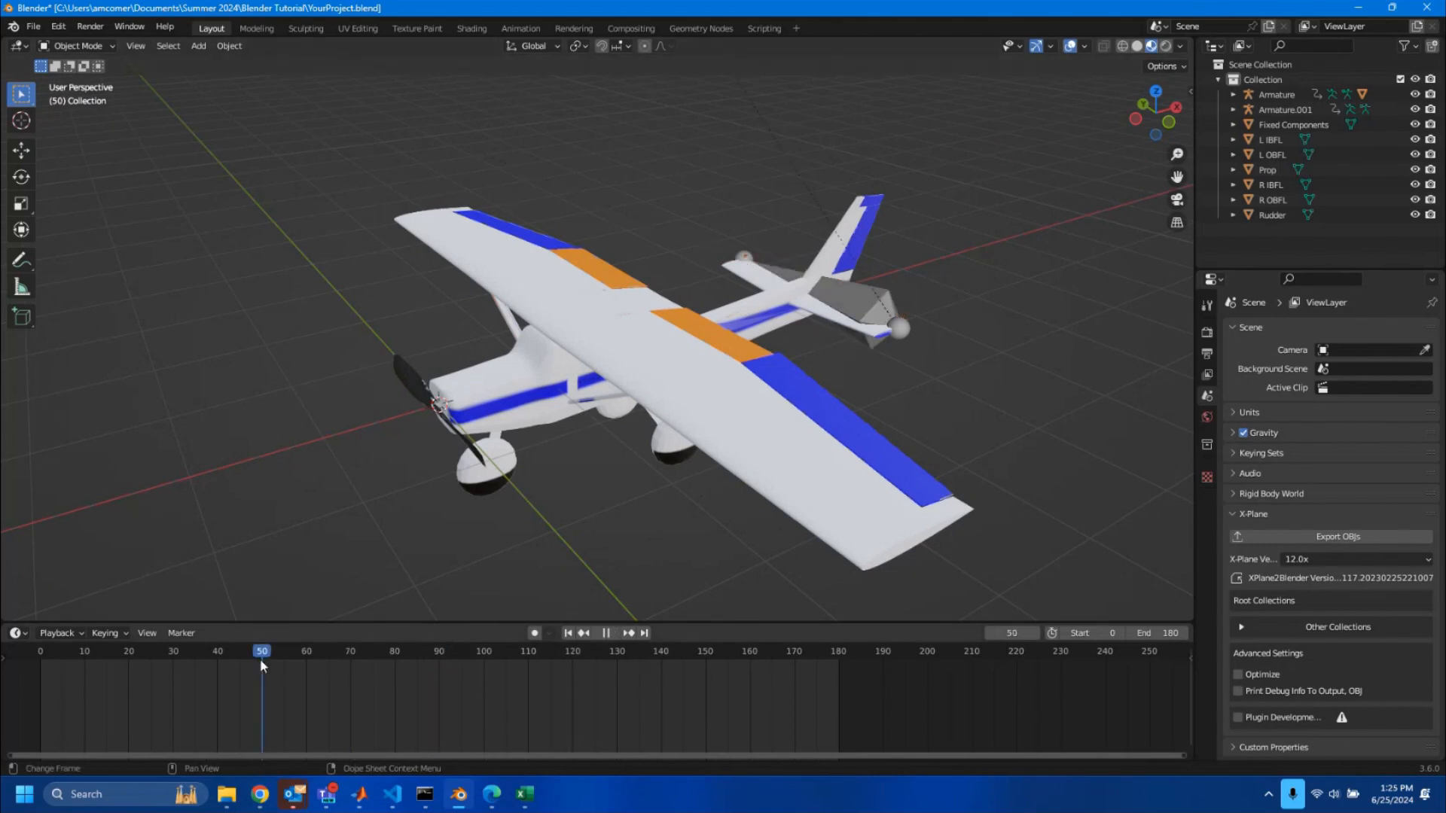
pyautogui.press('space')
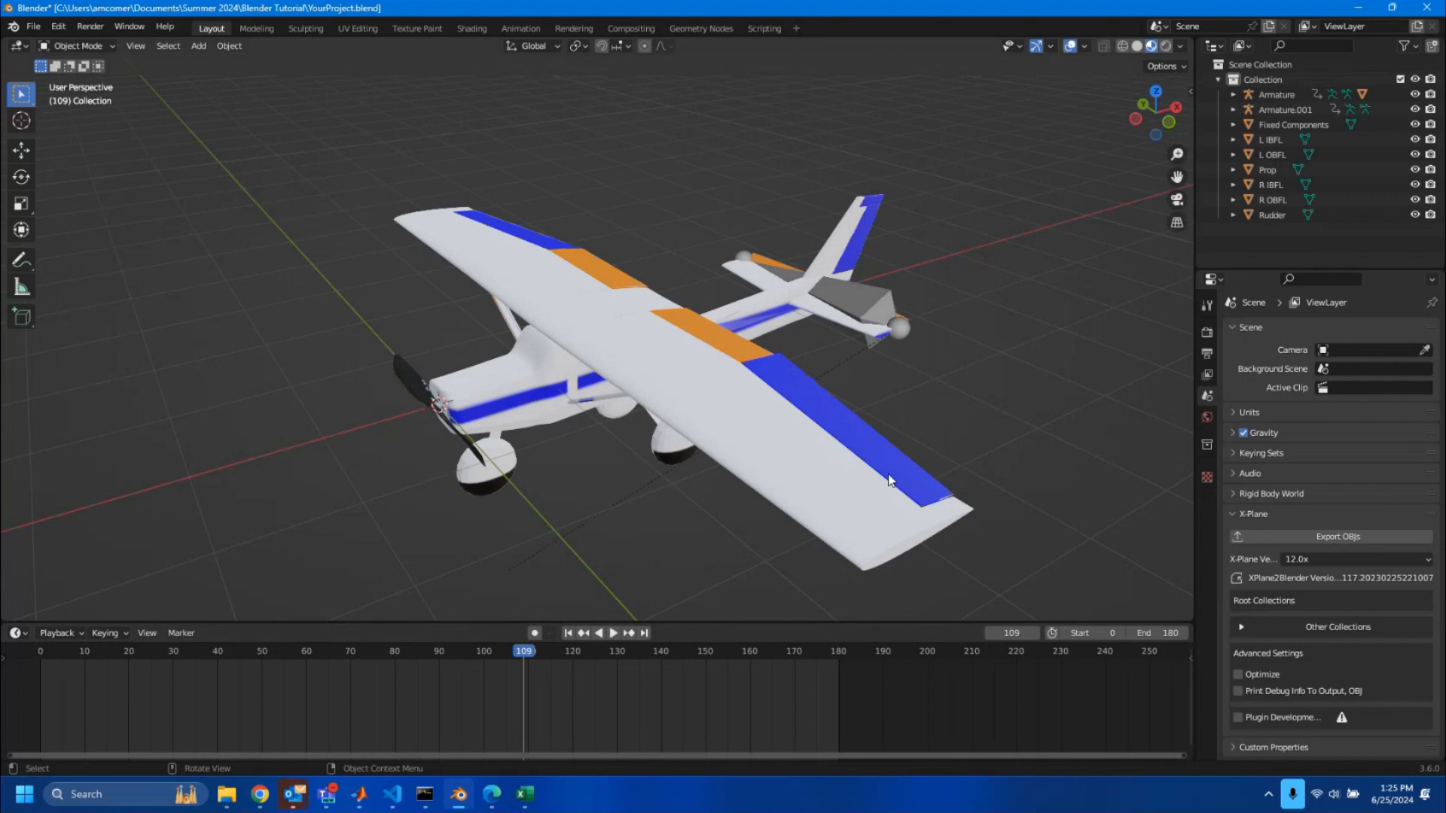
pyautogui.click(1302, 111)
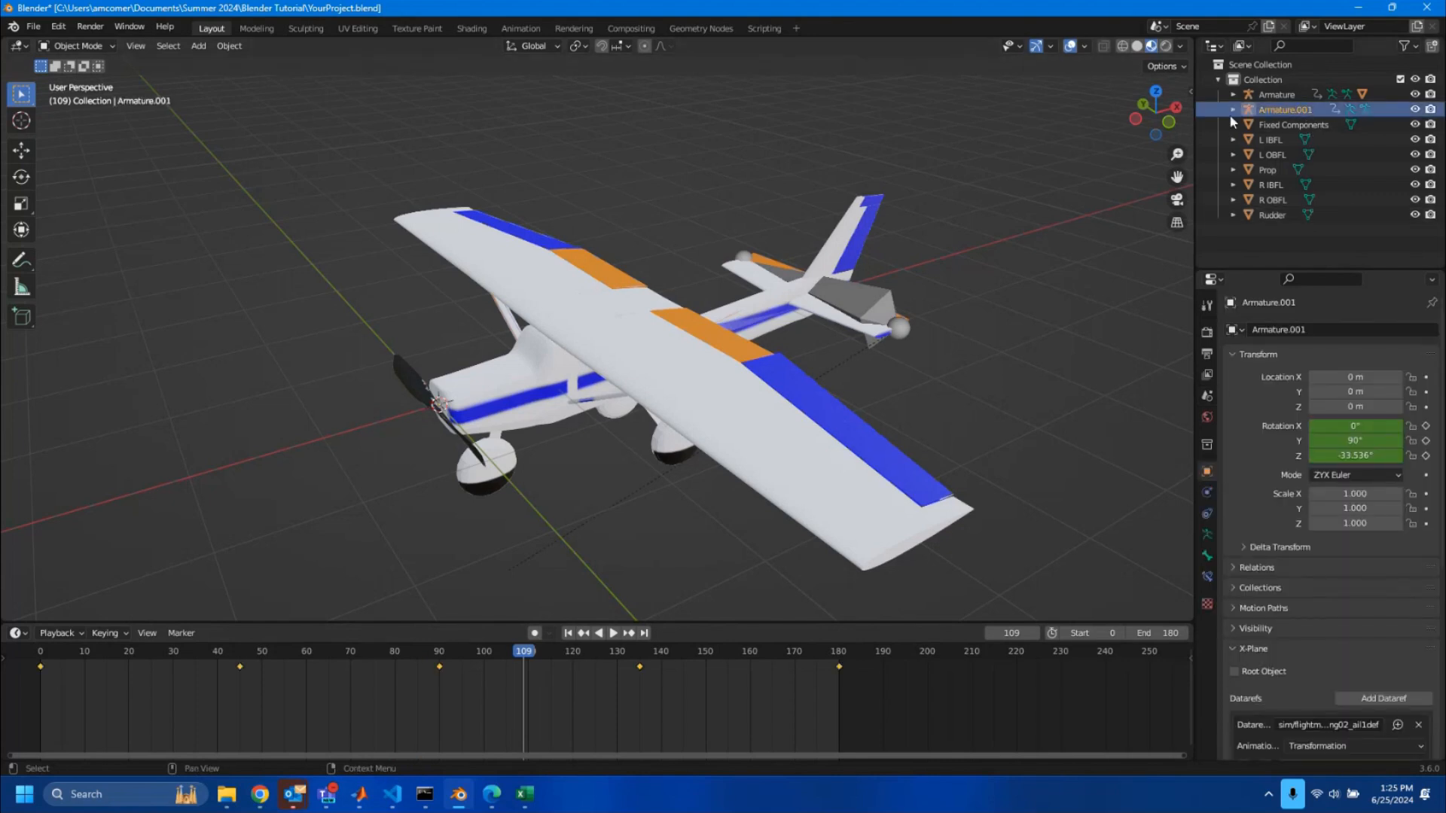
pyautogui.click(34, 27)
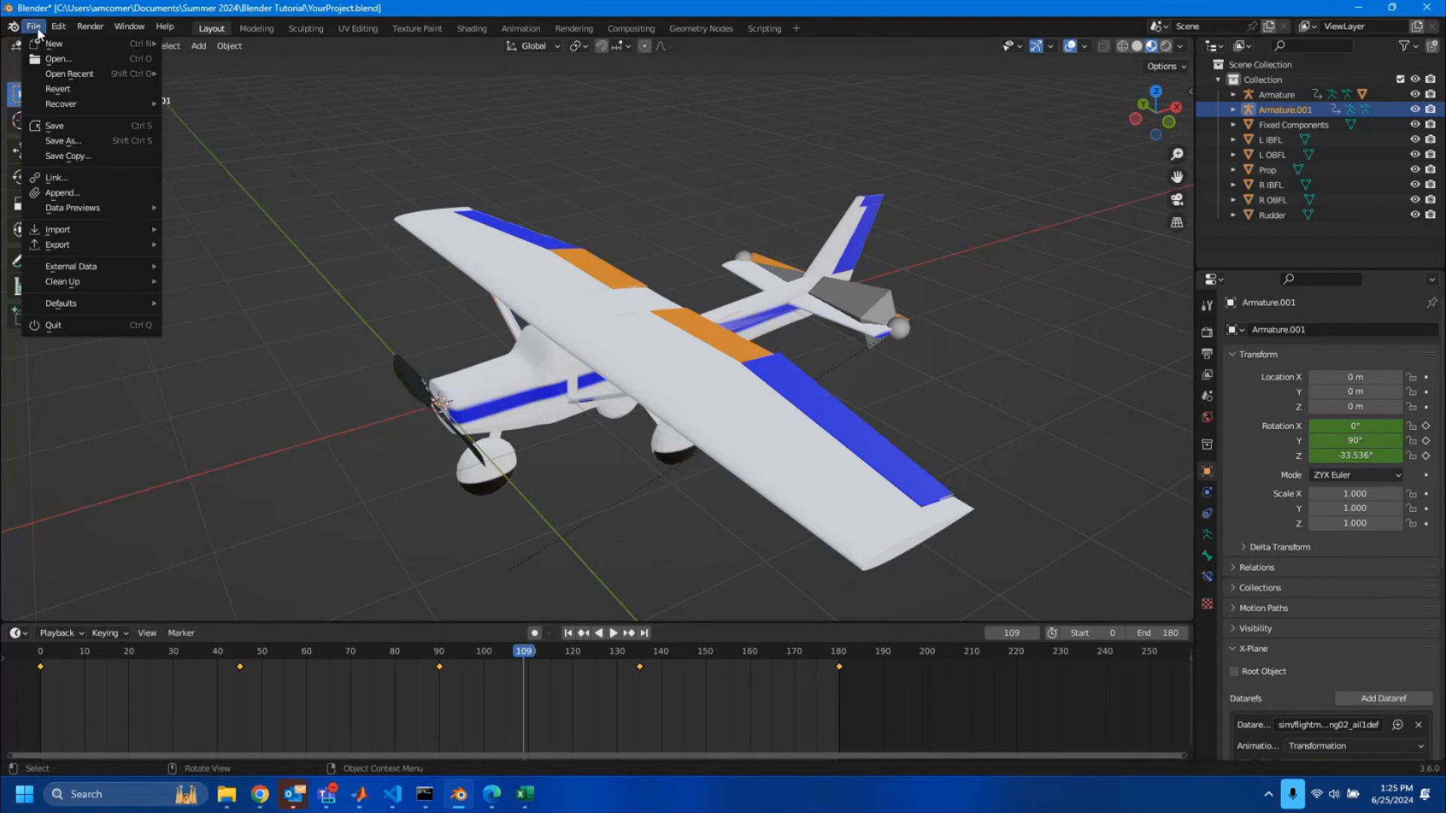
pyautogui.click(253, 340)
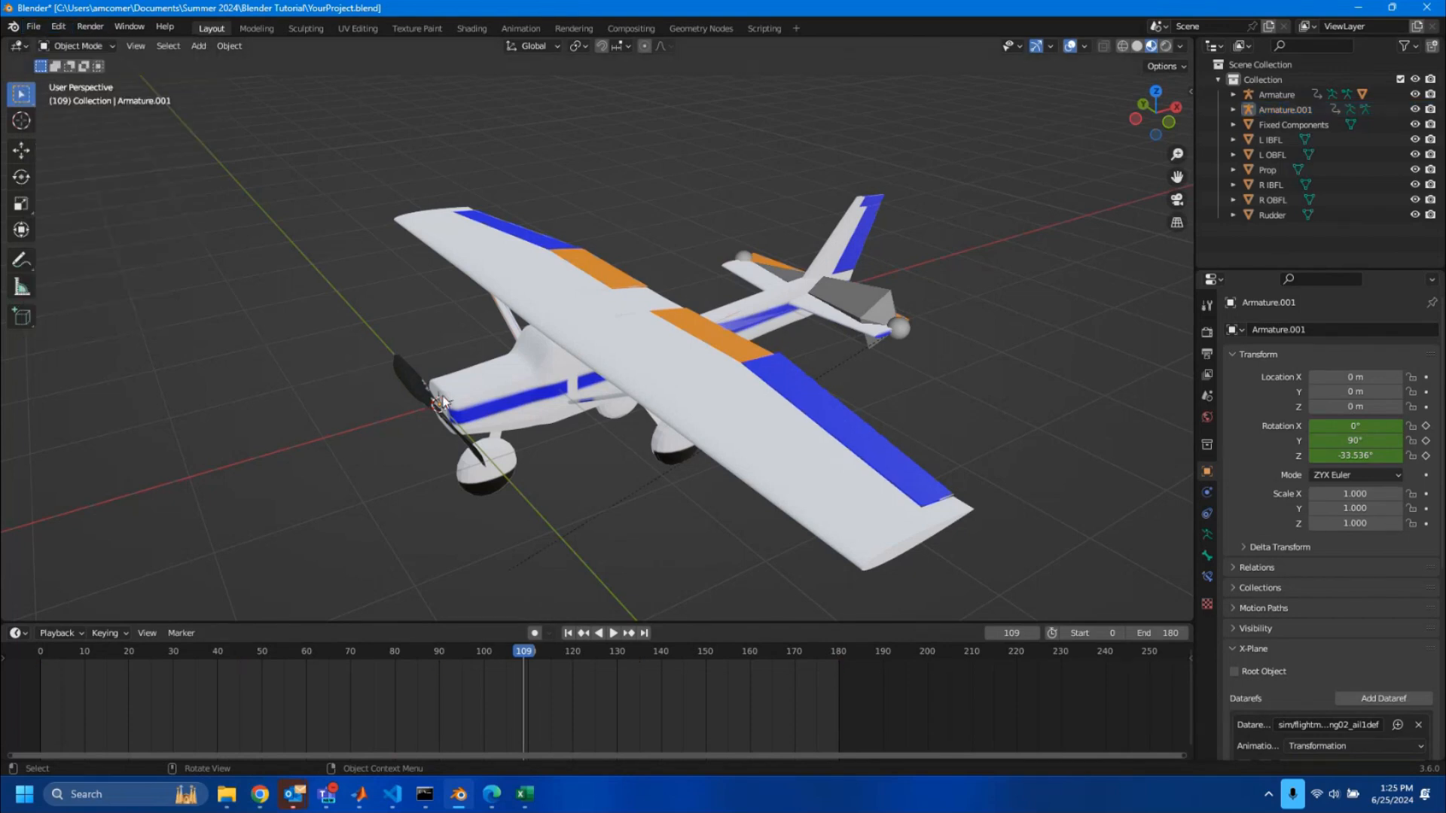
# Hide the Fixed Components object and move the timeline to frame 90 with Armature.001 selected
pyautogui.click(413, 390)
pyautogui.moveTo(861, 349); pyautogui.dragTo(622, 467, button='middle')
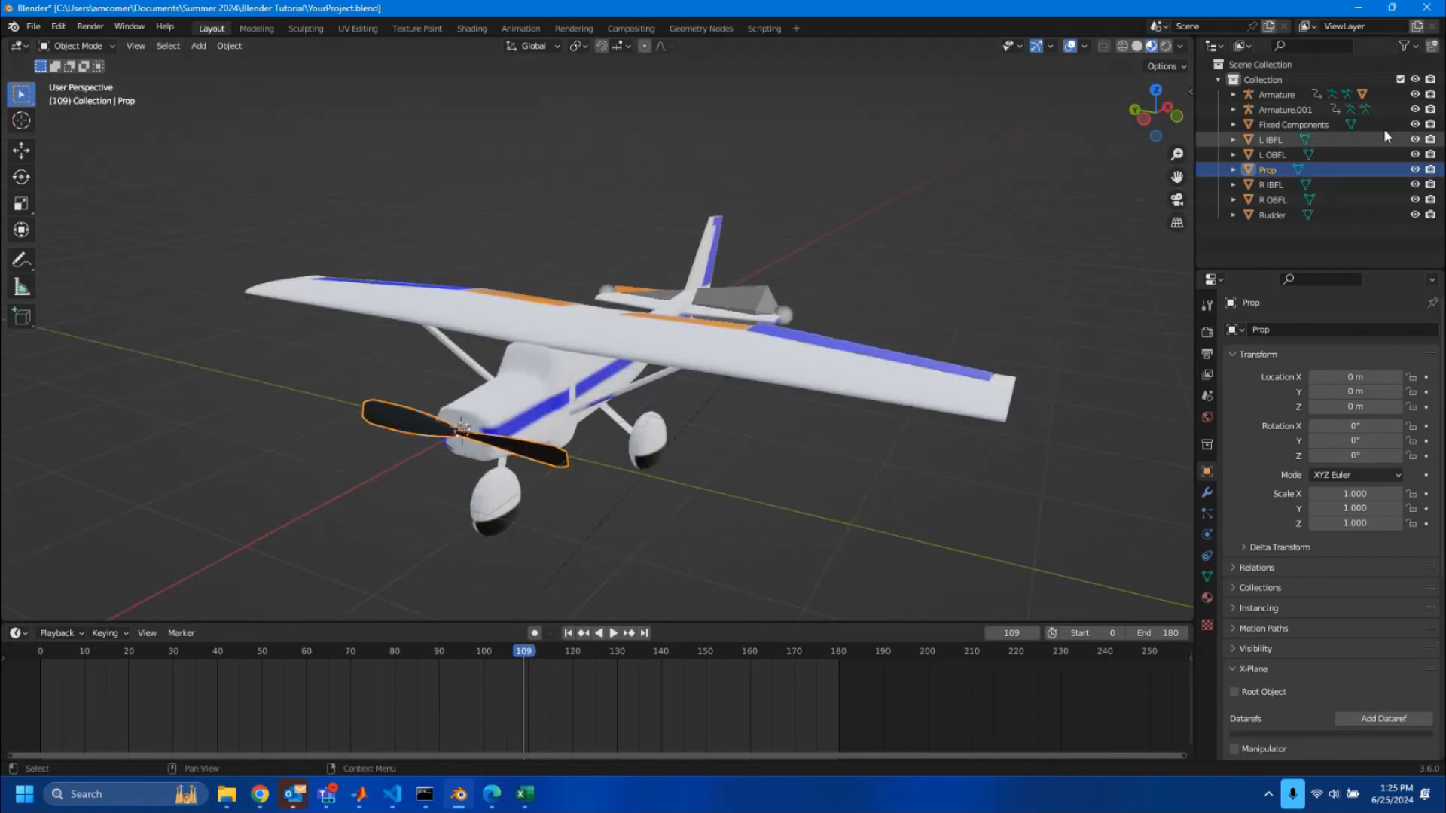
pyautogui.click(1414, 125)
pyautogui.moveTo(599, 363); pyautogui.dragTo(527, 392, button='middle')
pyautogui.click(505, 398)
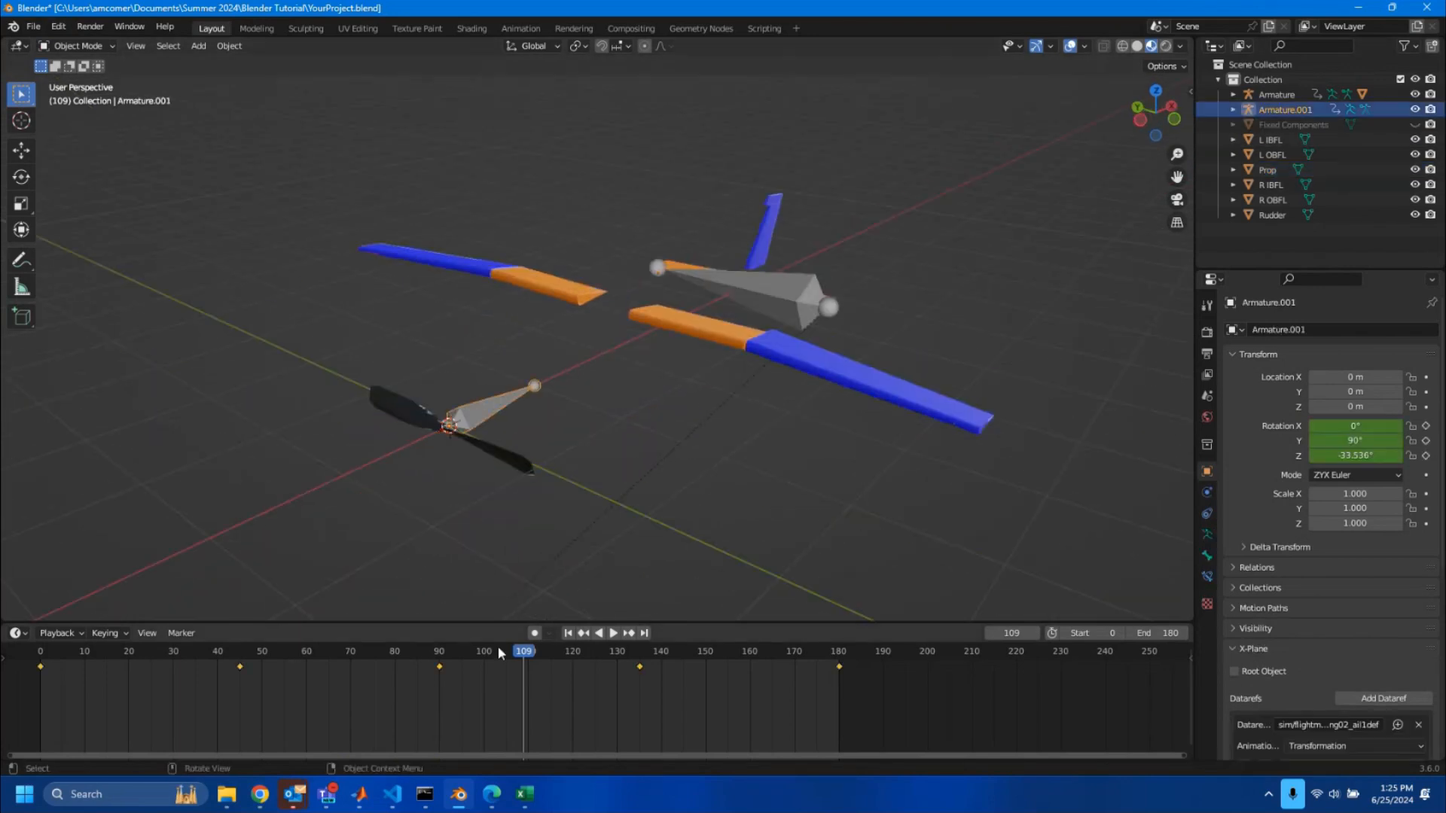
pyautogui.moveTo(516, 662); pyautogui.dragTo(439, 657)
pyautogui.scroll(5, 421, 525)
# Parent the Prop mesh to Armature.001 at the nose
pyautogui.click(421, 525)
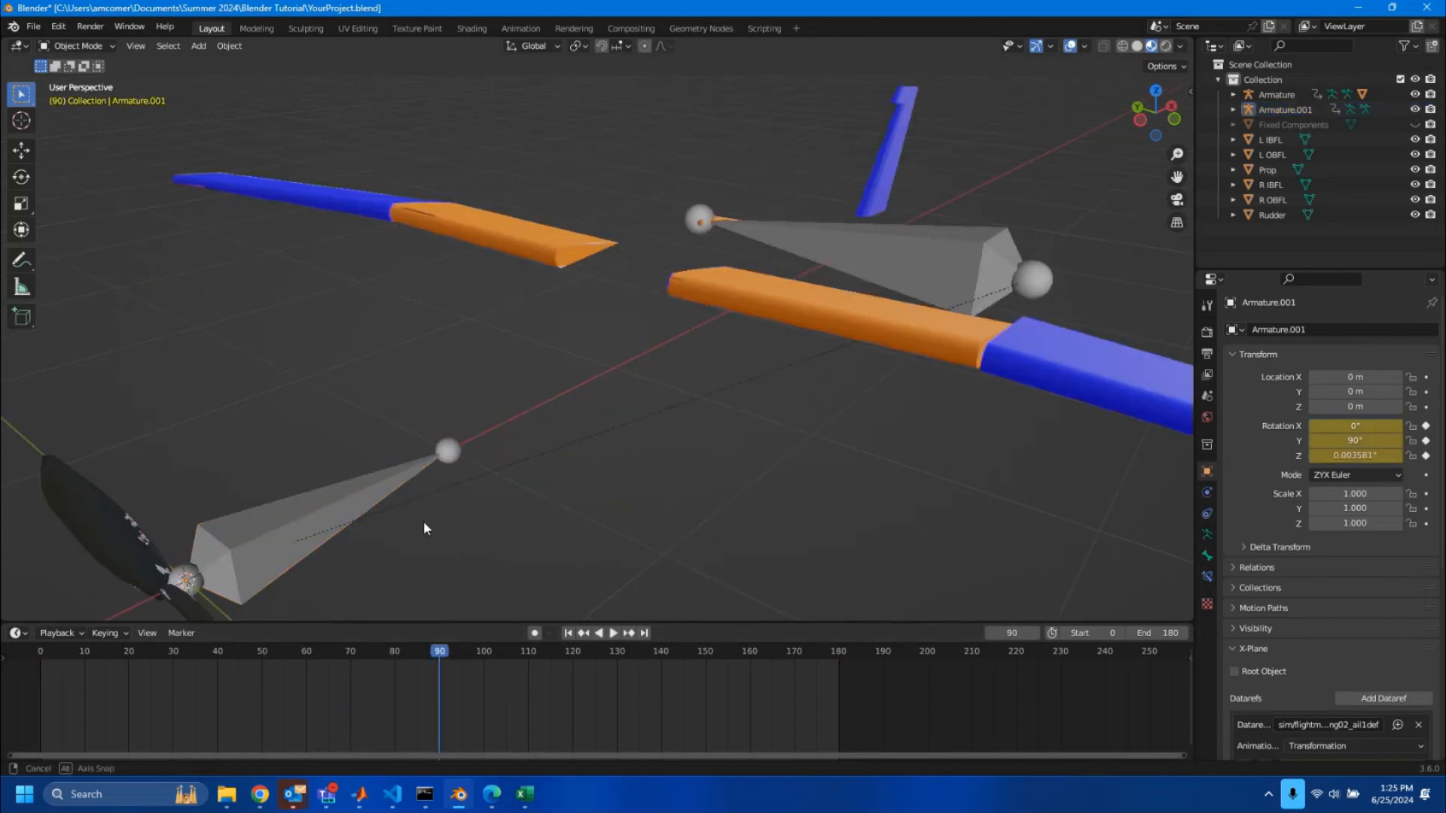
pyautogui.moveTo(423, 524); pyautogui.dragTo(403, 427, button='middle')
pyautogui.click(393, 420)
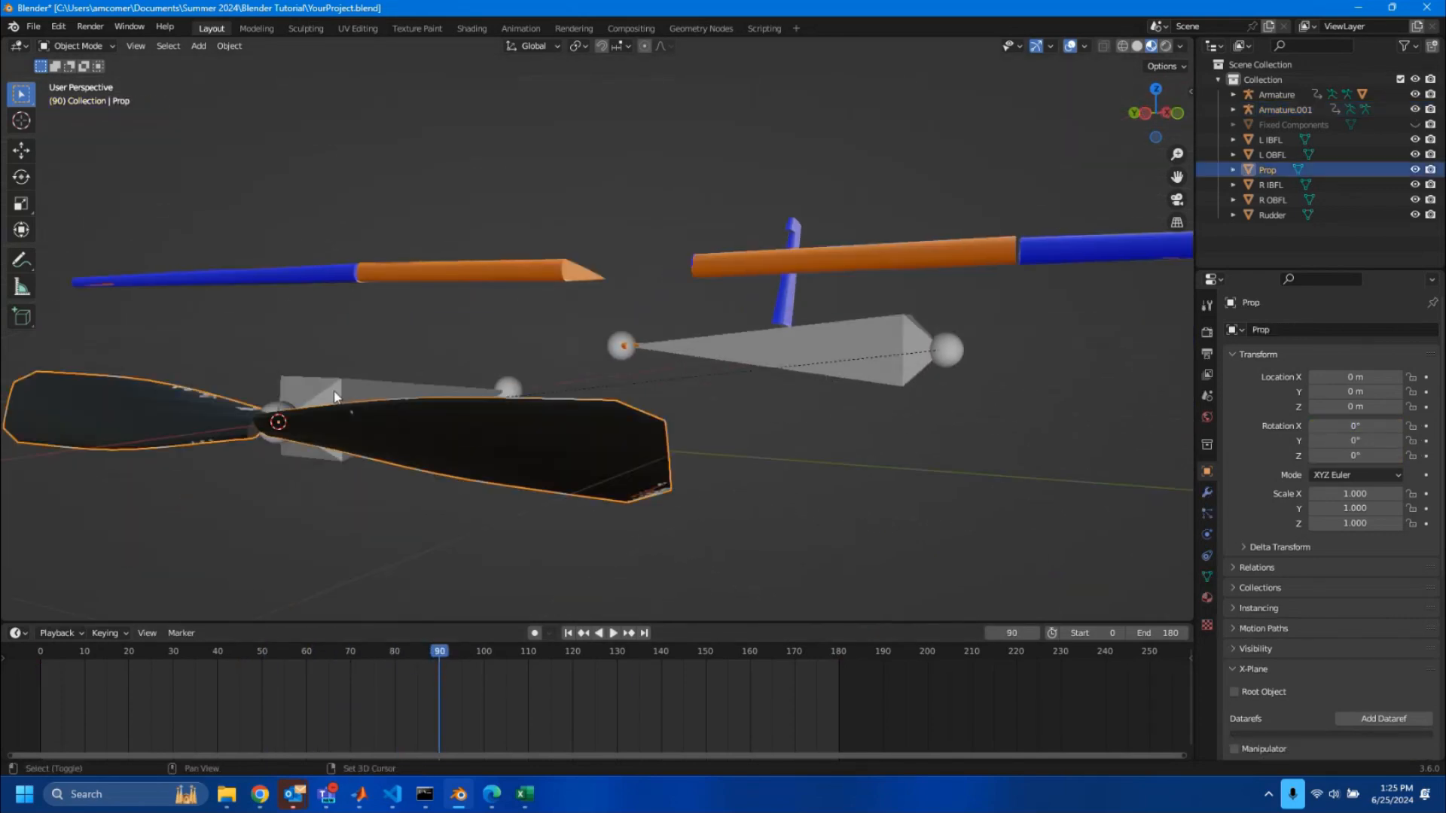
pyautogui.keyDown('shift'); pyautogui.click(337, 397); pyautogui.keyUp('shift')
pyautogui.rightClick(334, 396)
pyautogui.moveTo(322, 357)
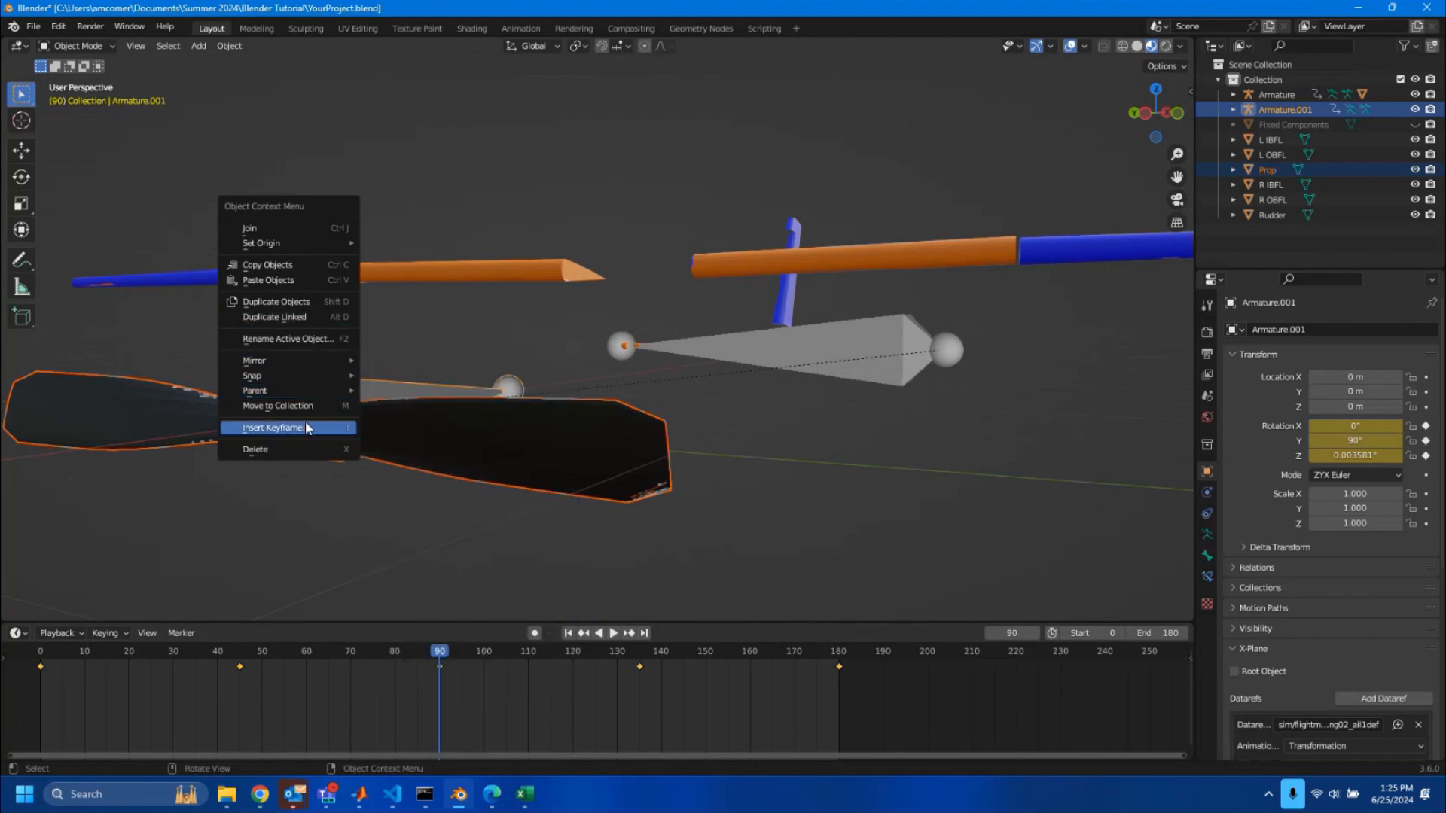
pyautogui.moveTo(292, 389)
pyautogui.click(442, 389)
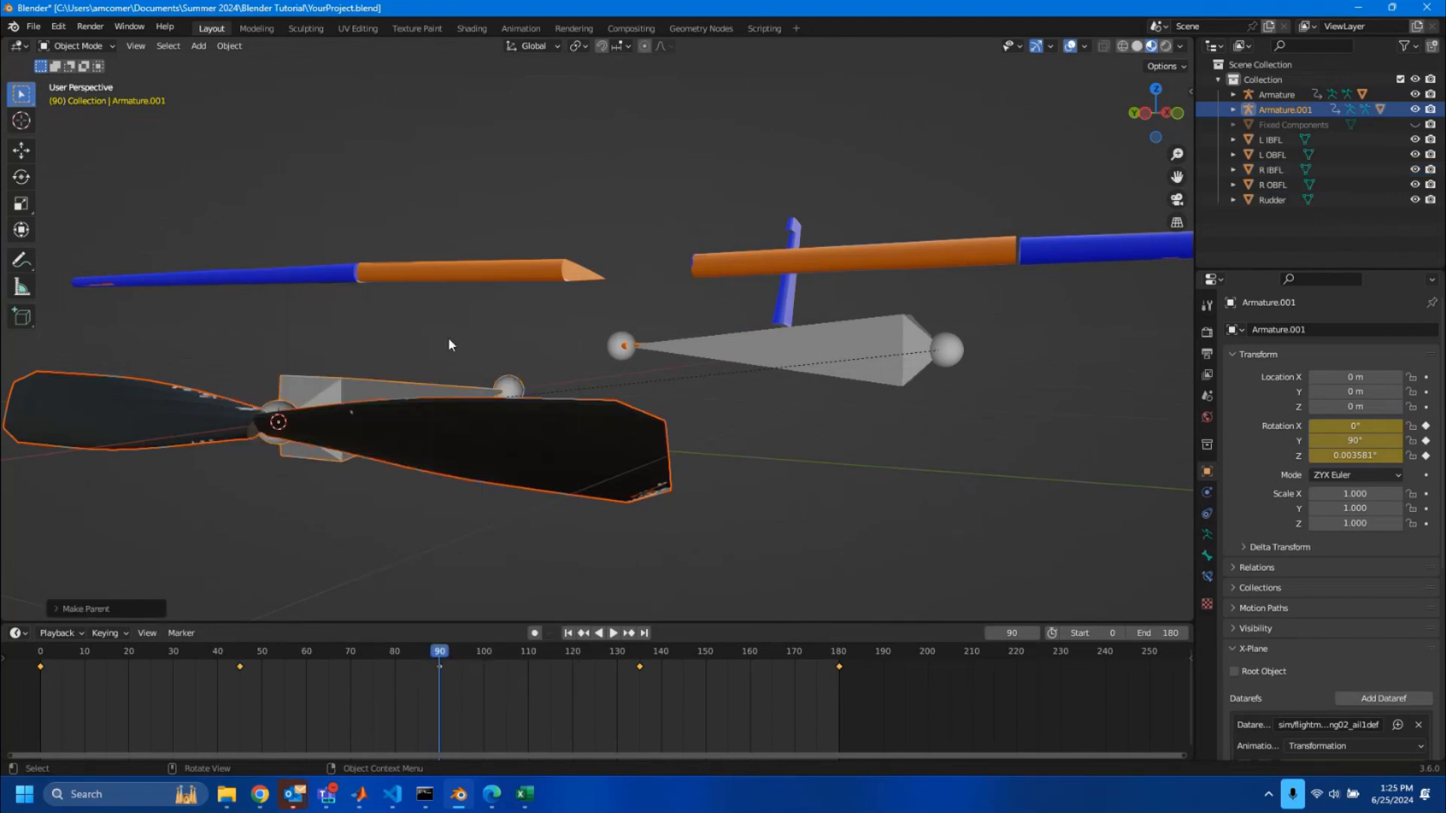
pyautogui.click(449, 337)
# Scrub the timeline back to frame 86 to check the propeller's motion, and show Fixed Components again
pyautogui.moveTo(435, 652)
pyautogui.mouseDown()
pyautogui.moveTo(363, 639)
pyautogui.moveTo(422, 646)
pyautogui.mouseUp()
pyautogui.scroll(-5, 685, 352)
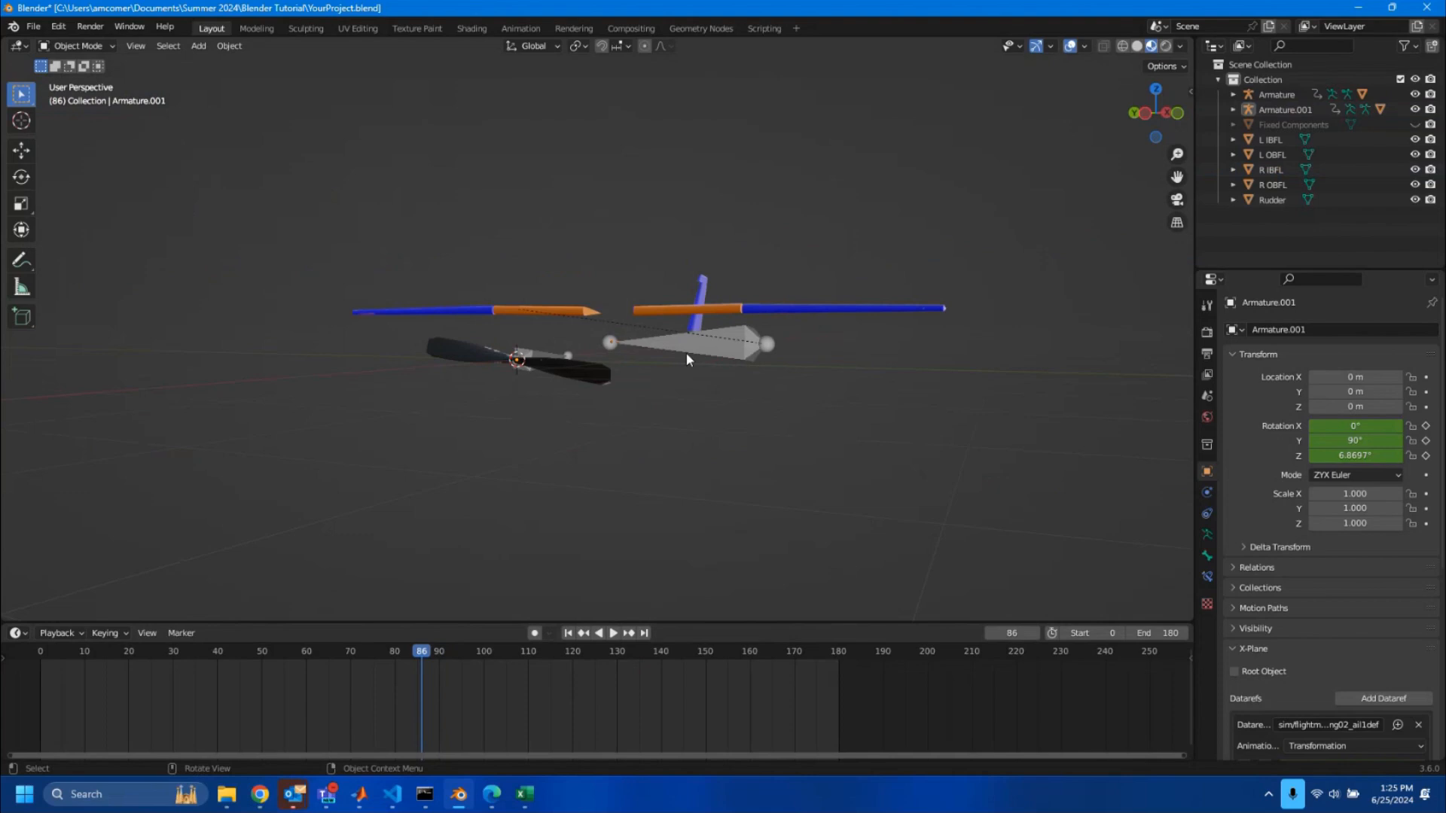
pyautogui.moveTo(686, 352); pyautogui.dragTo(753, 383, button='middle')
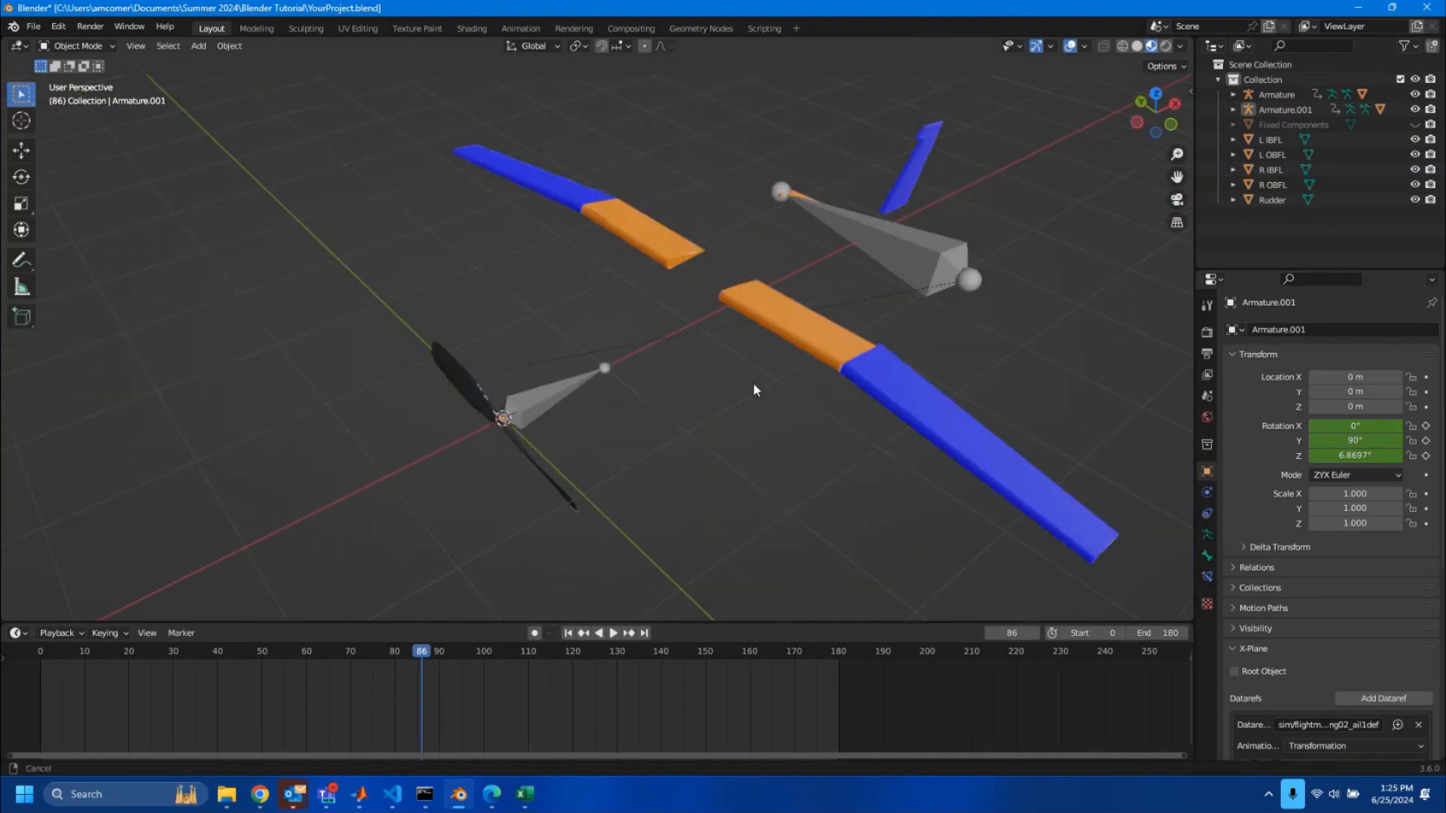
pyautogui.click(1413, 125)
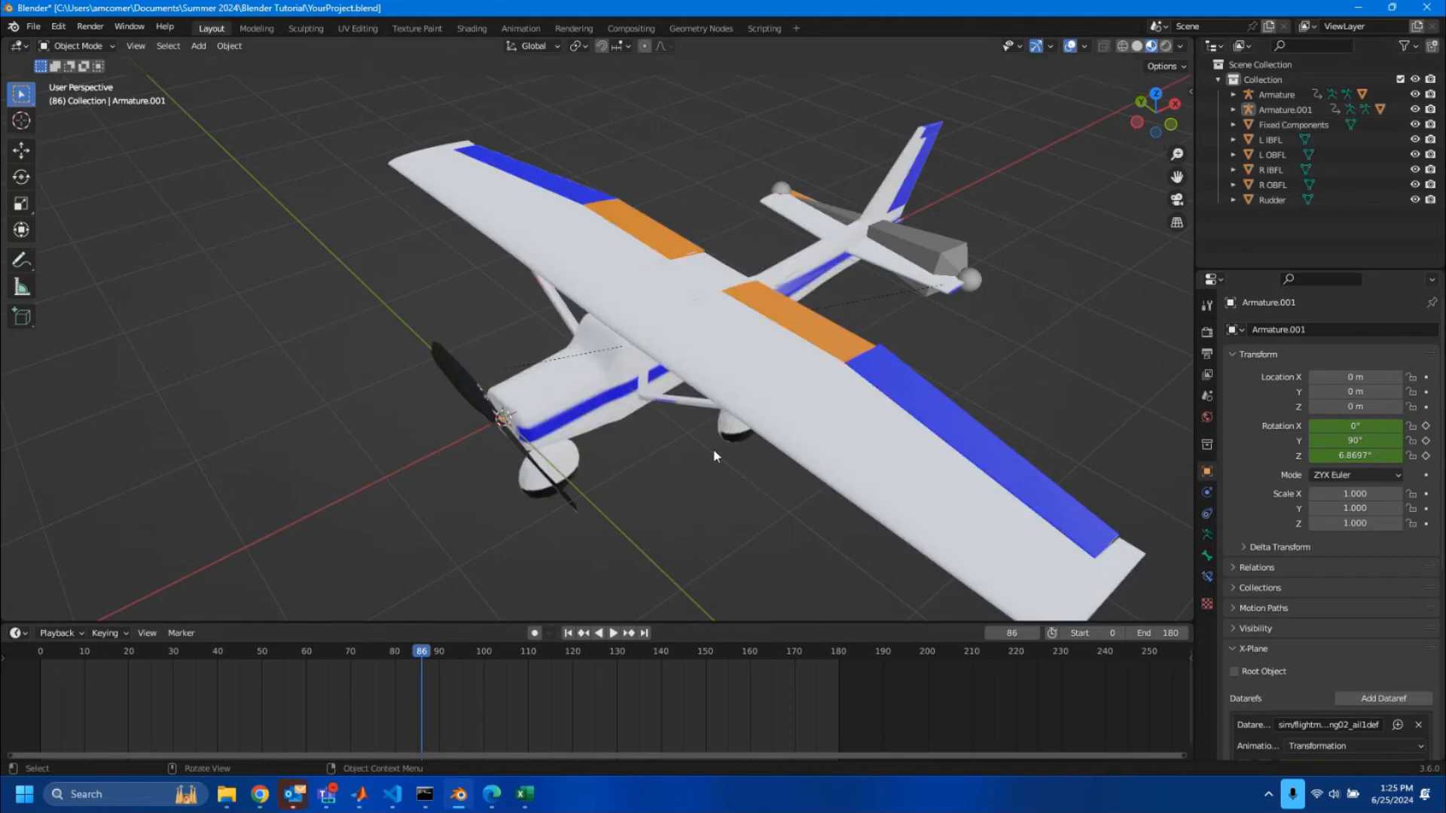
# Play the animation on the whole airplane and return the timeline to frame 90
pyautogui.press('space')
pyautogui.moveTo(439, 657); pyautogui.dragTo(440, 654)
pyautogui.scroll(-4, 713, 421)
pyautogui.moveTo(855, 387); pyautogui.dragTo(833, 371, button='middle')
pyautogui.scroll(2, 748, 393)
pyautogui.scroll(-1, 737, 428)
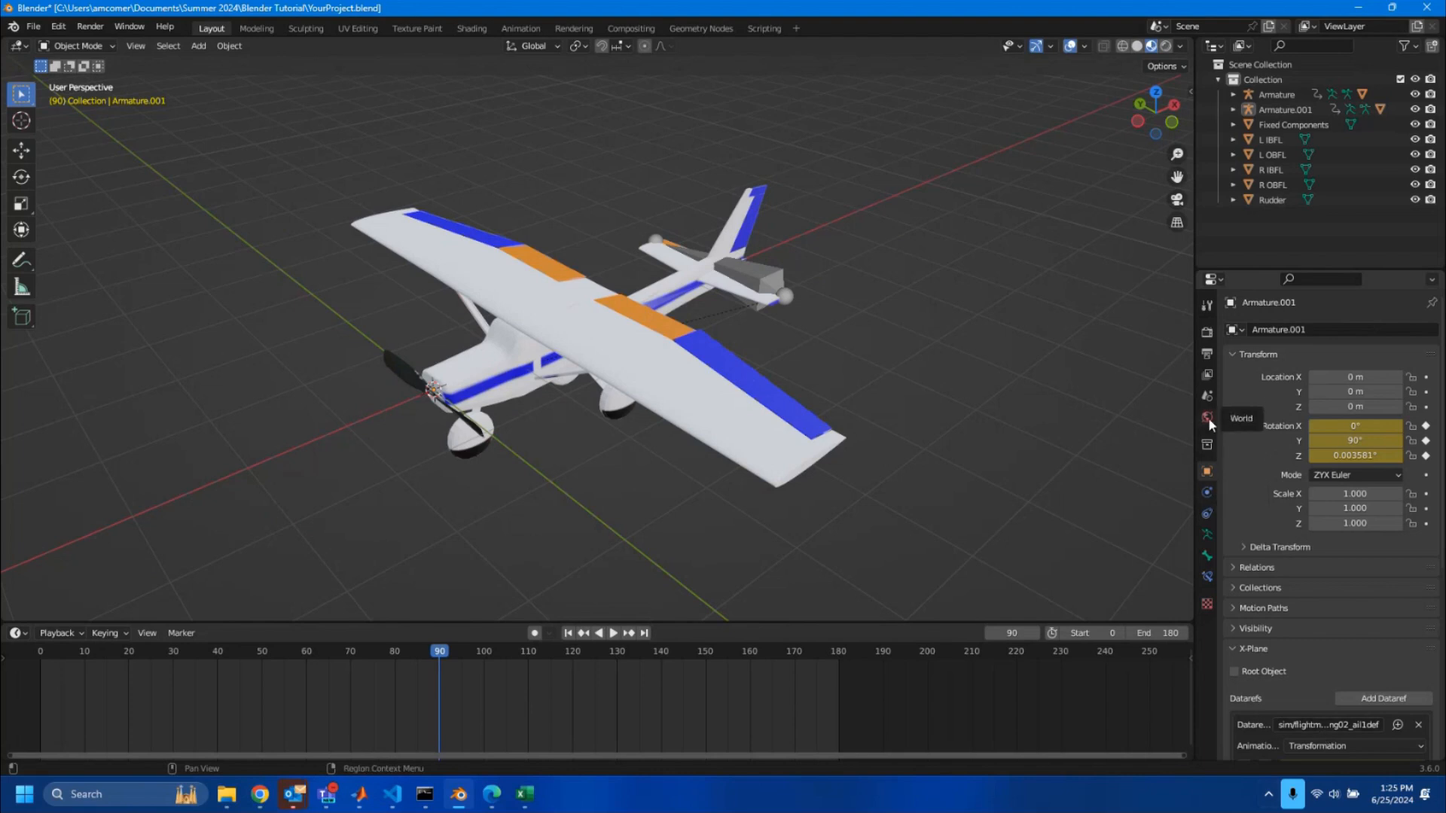
# In the scene's X-Plane settings, set the X-Plane version to 11.0x and enable Print Debug Info To Output, OBJ
pyautogui.click(1206, 306)
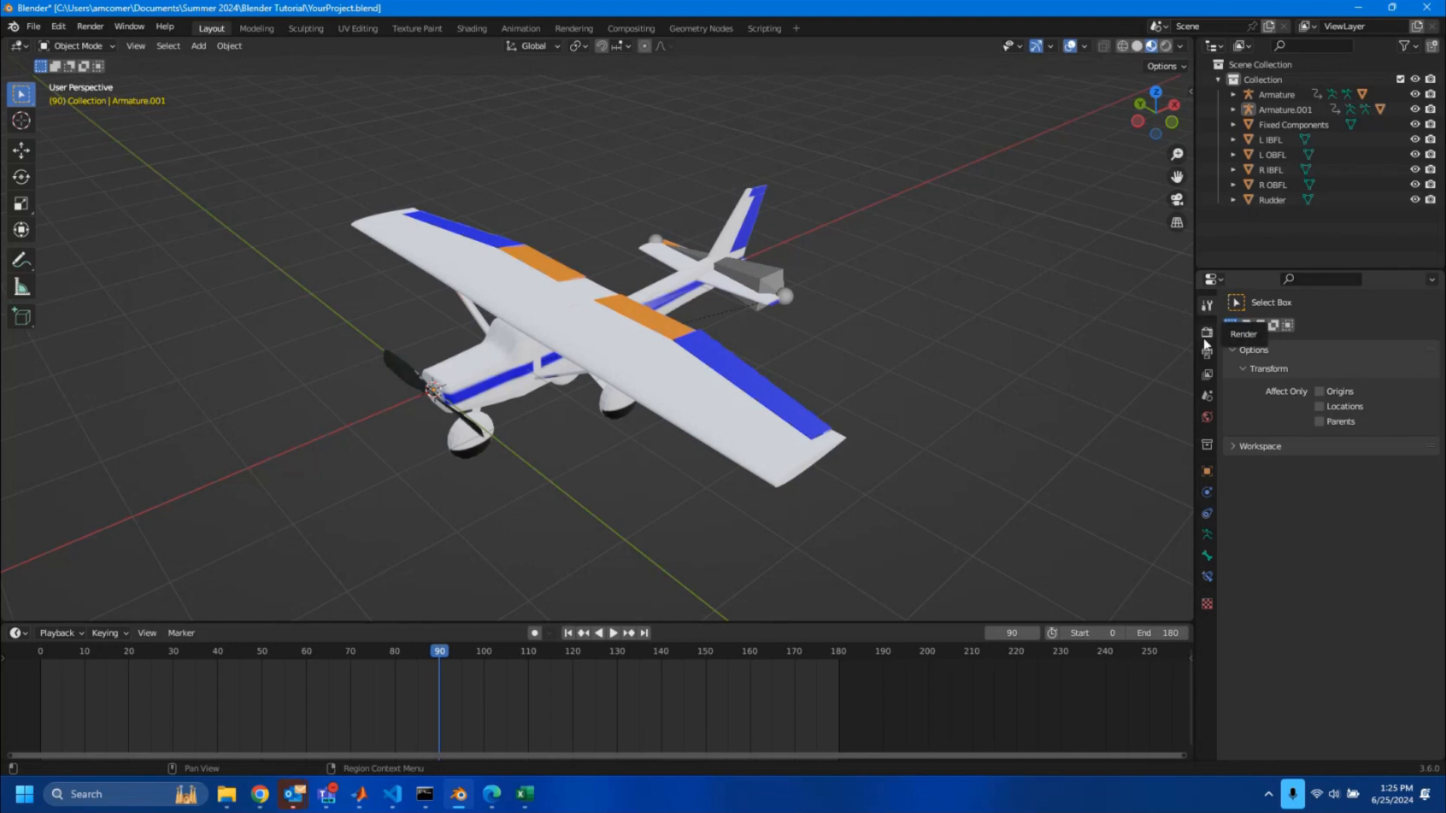
pyautogui.click(1206, 332)
pyautogui.click(1207, 396)
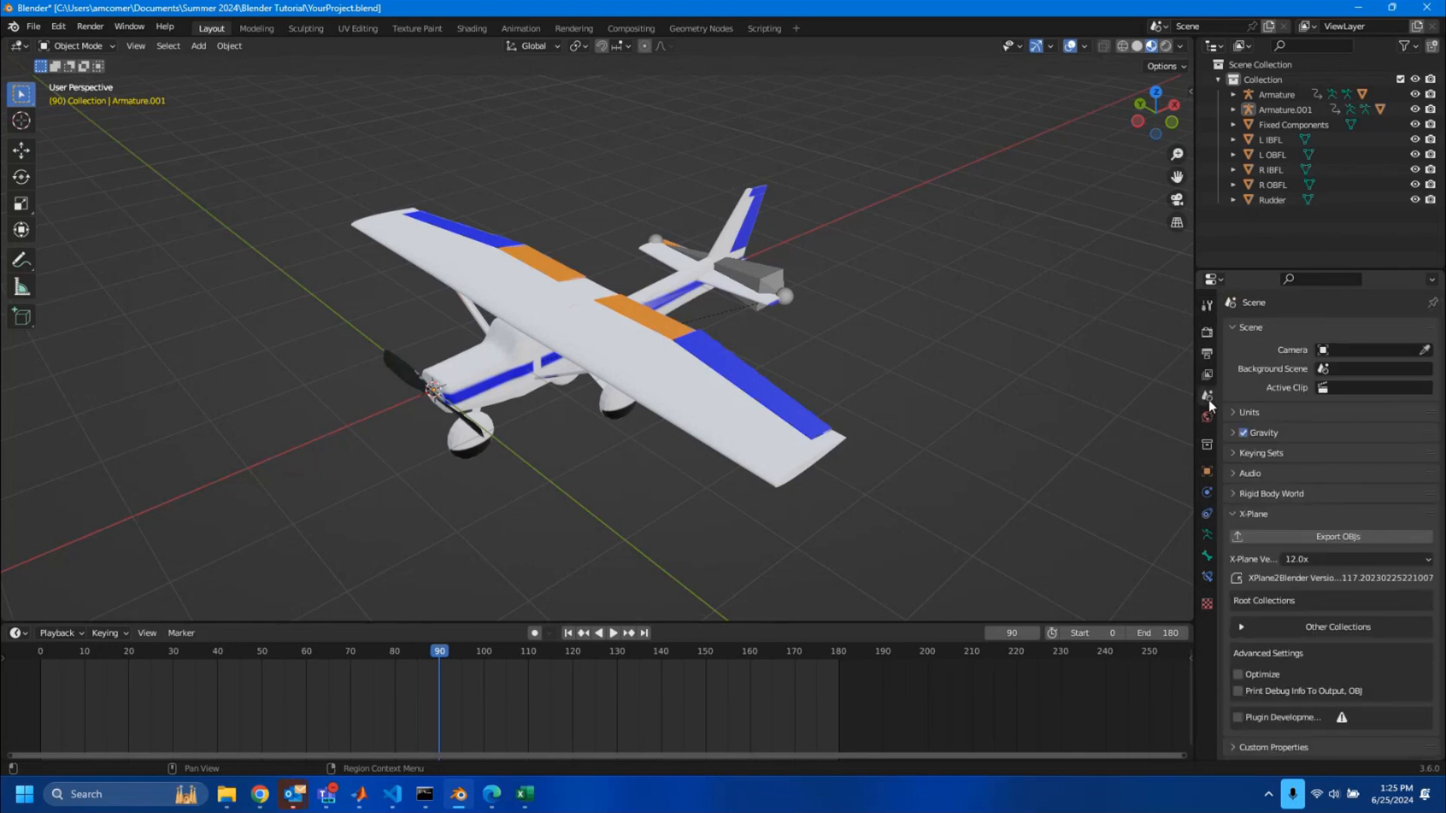
pyautogui.click(1229, 514)
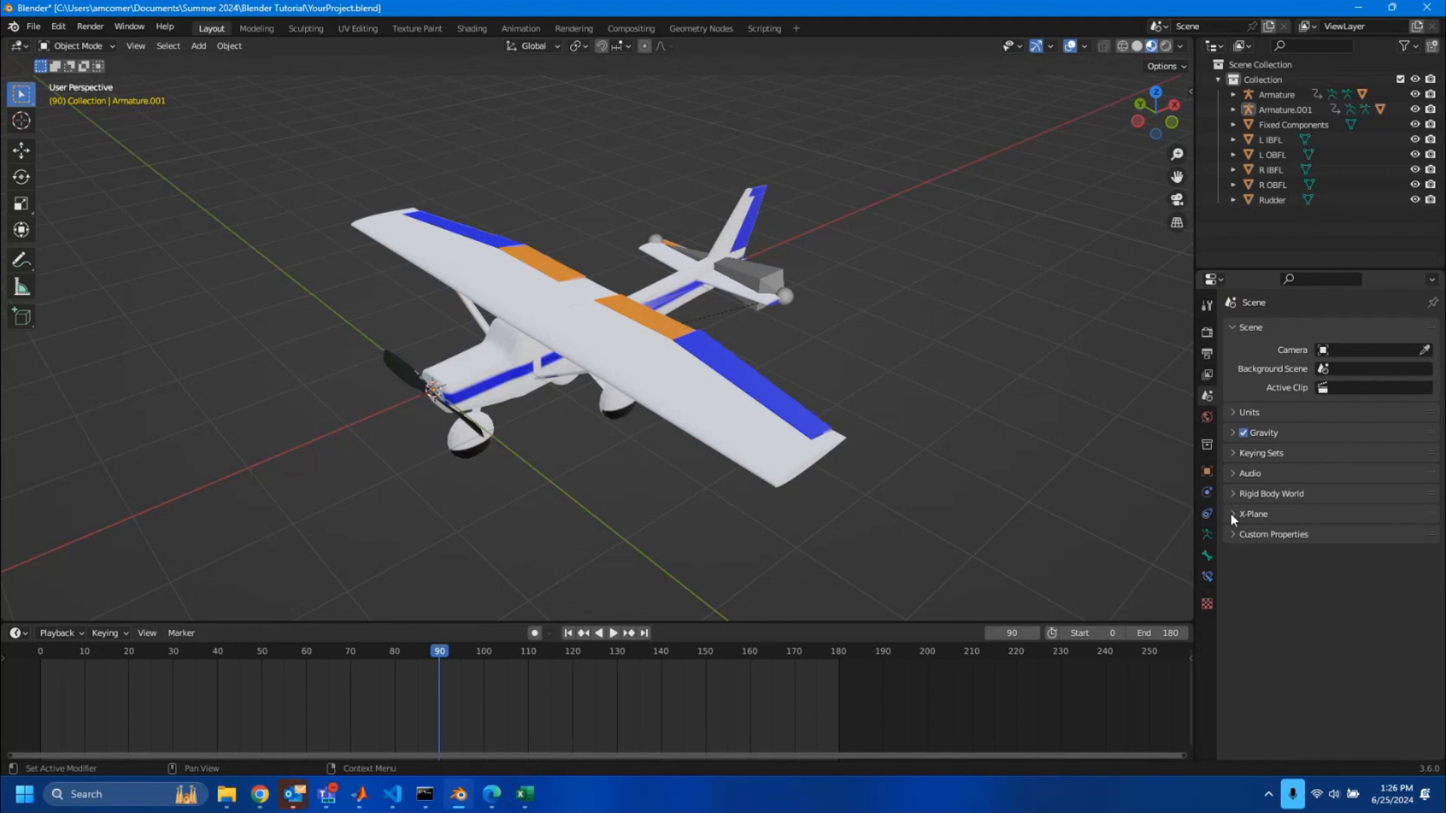
pyautogui.click(1231, 515)
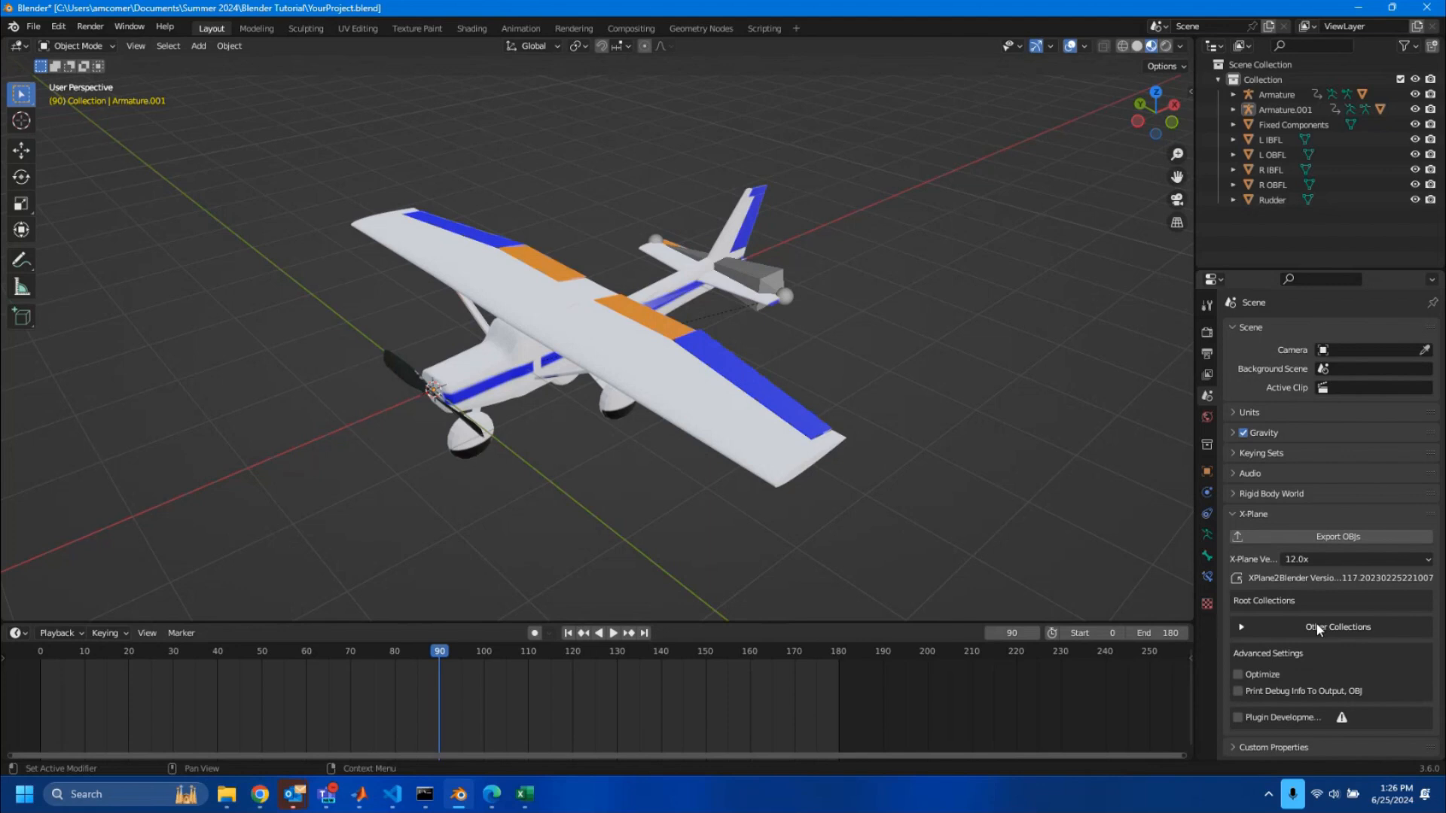
pyautogui.click(1330, 559)
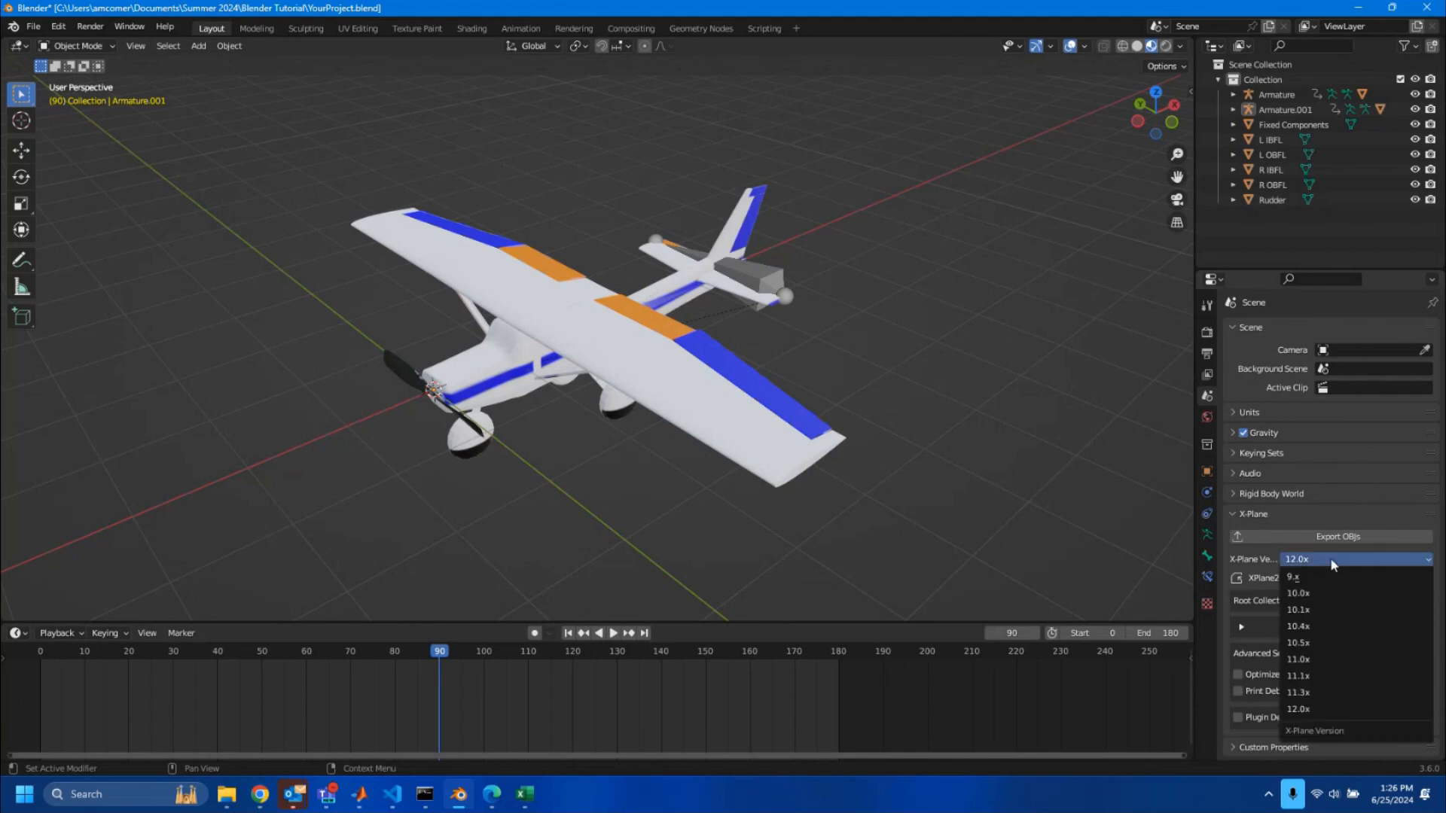
pyautogui.click(1325, 661)
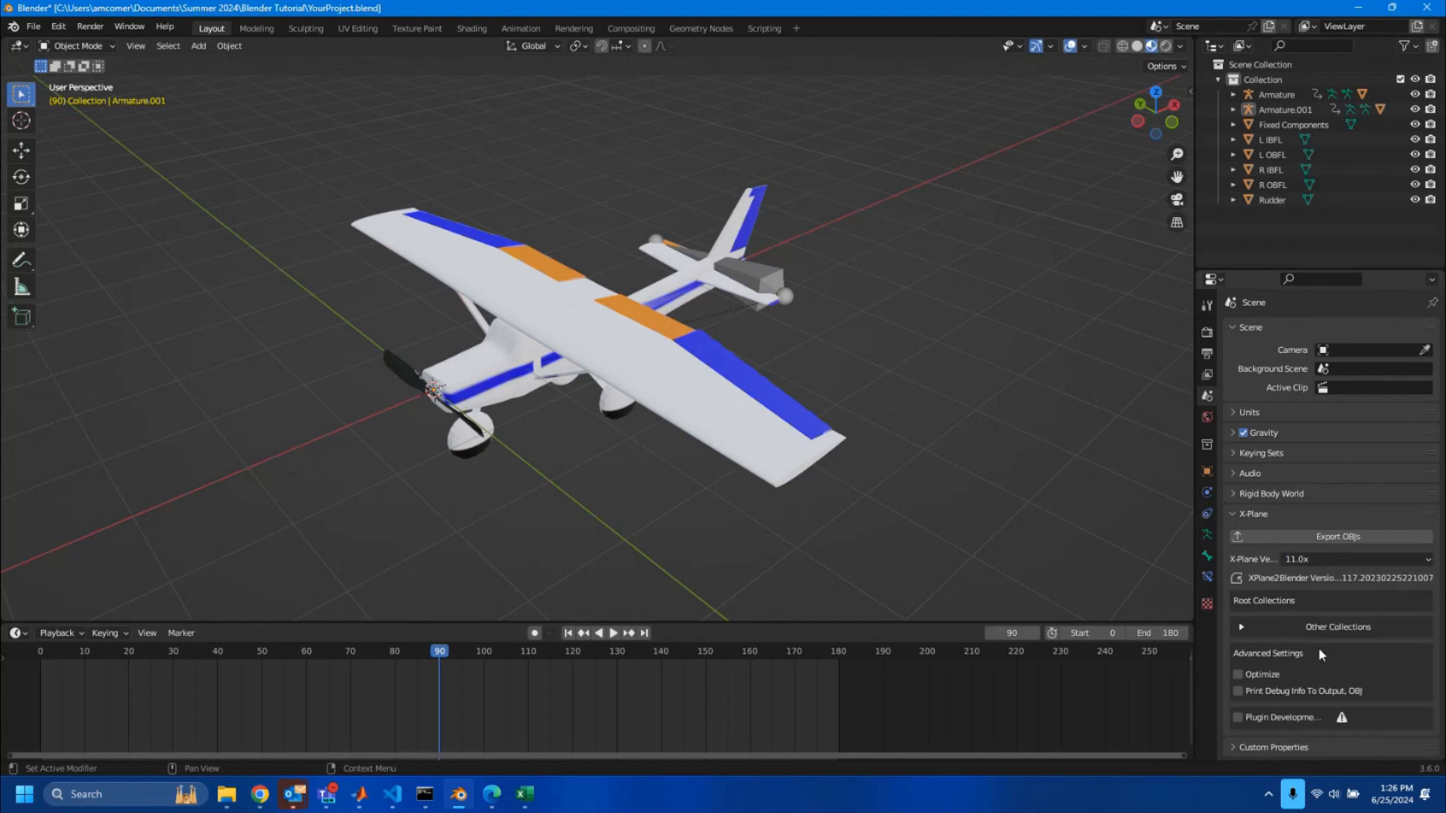
pyautogui.click(1241, 693)
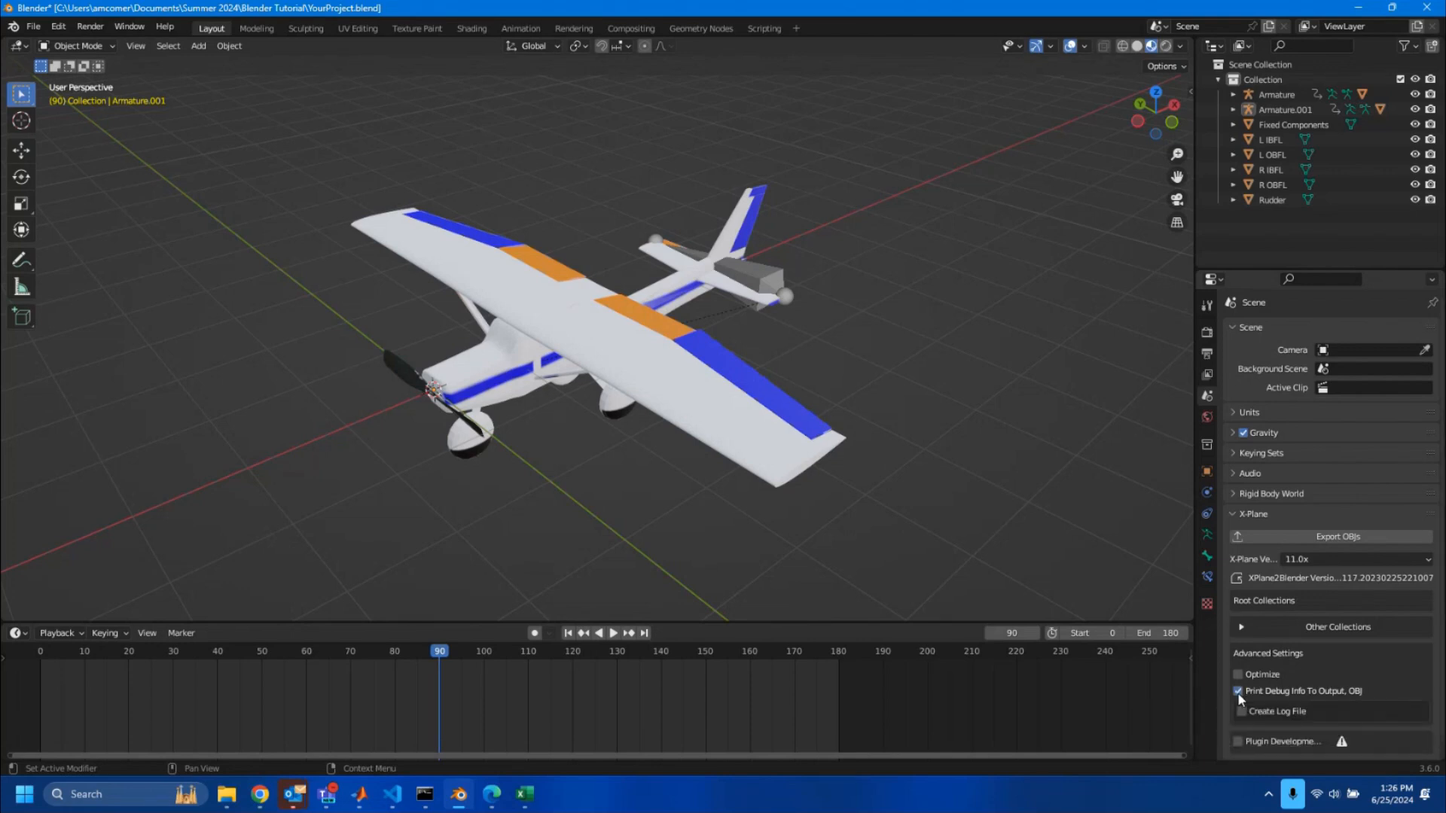
# Expand Collection in the X-Plane export settings and mark it as a Root Collection
pyautogui.click(1241, 626)
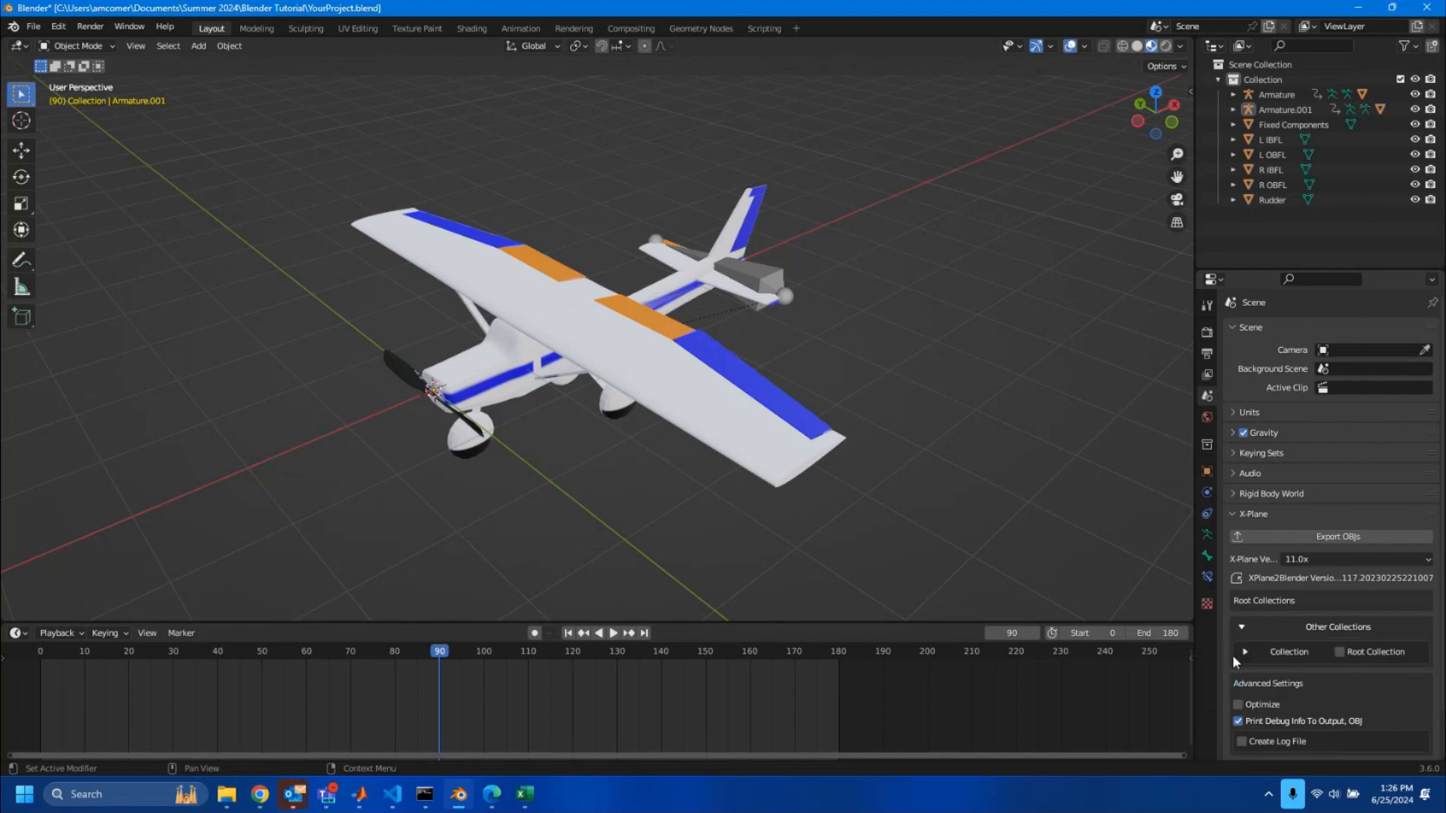
pyautogui.click(1246, 653)
pyautogui.scroll(-3, 1246, 653)
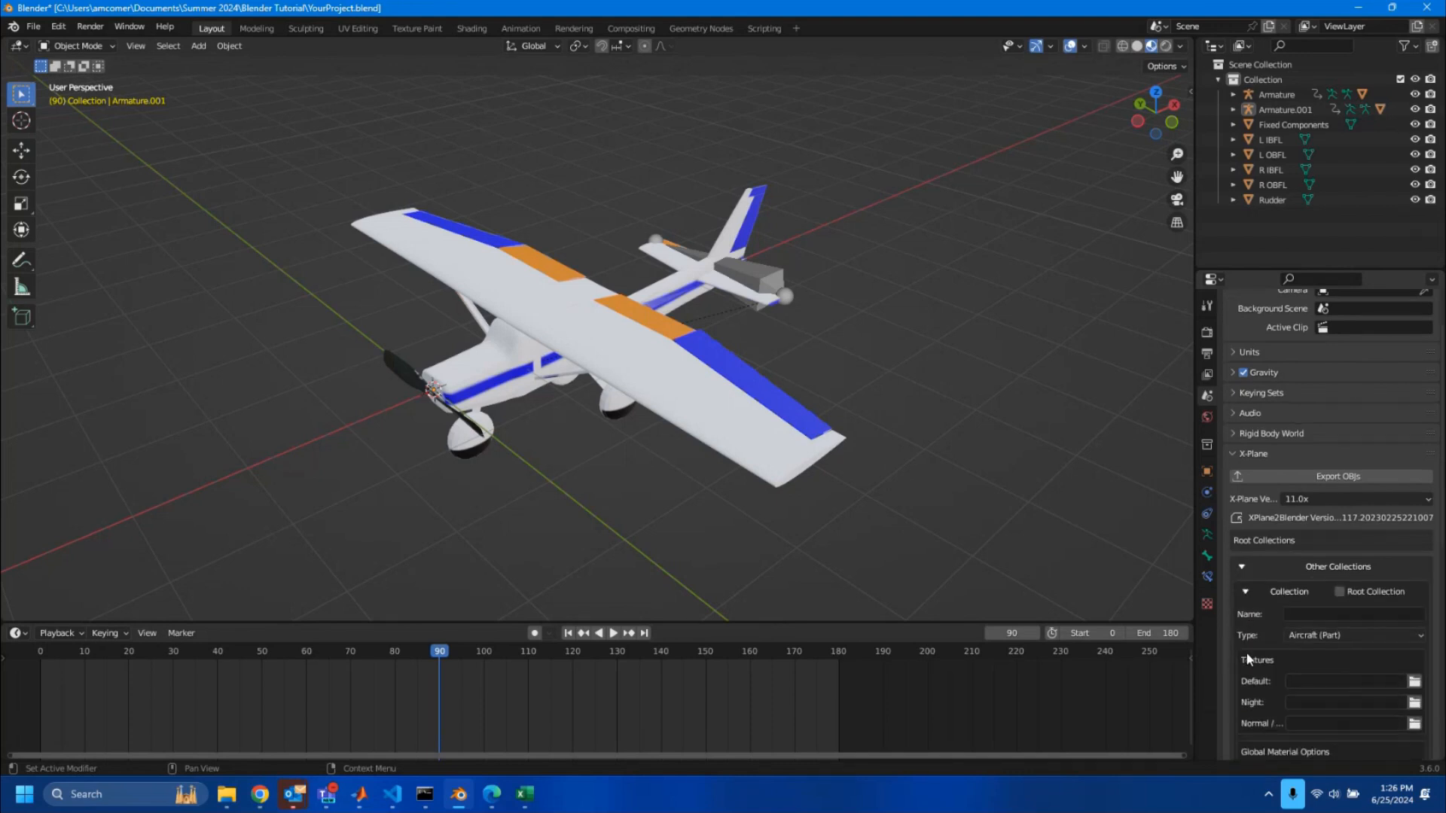
pyautogui.click(1339, 562)
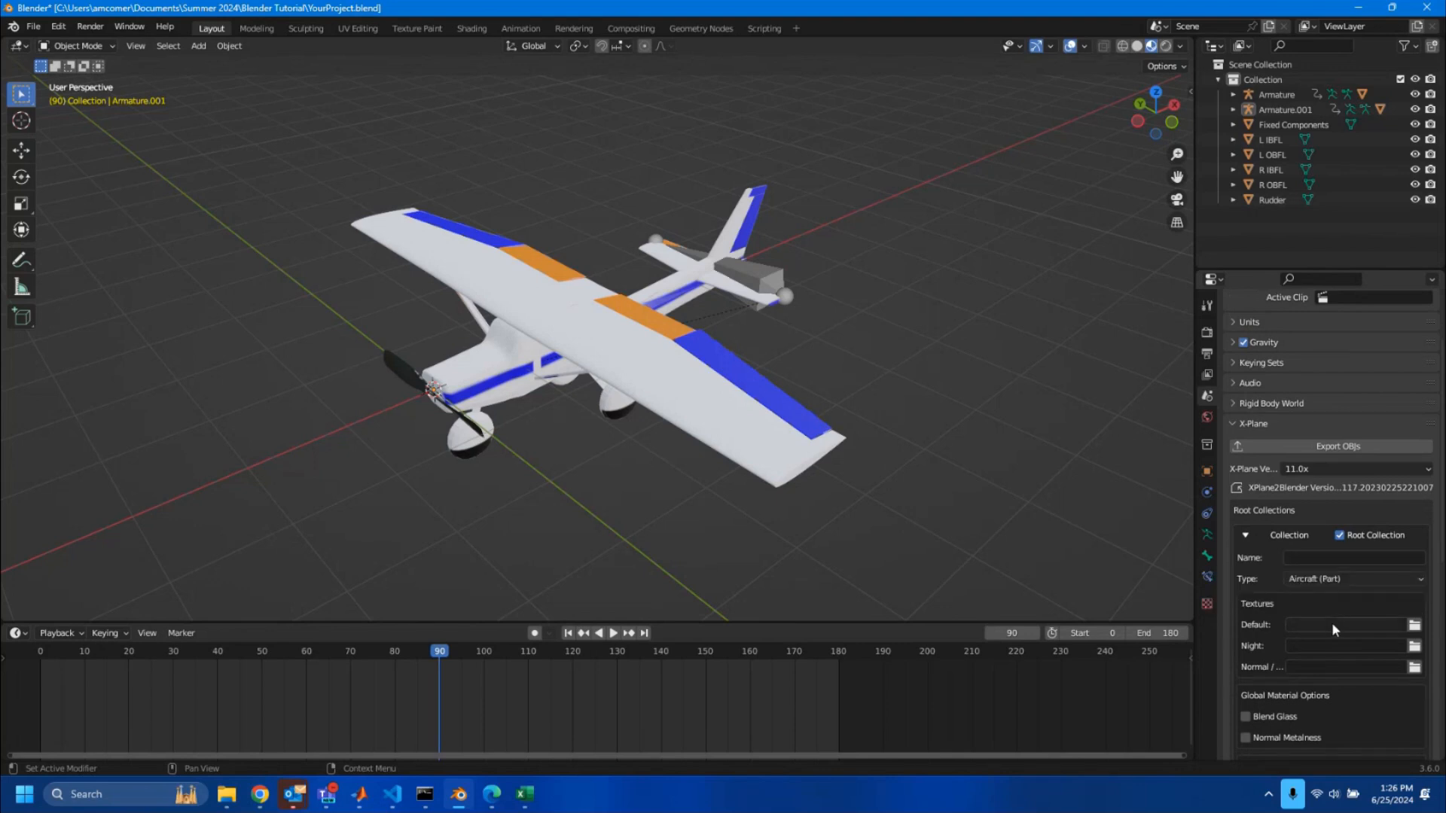
# Assign Red.png as the root collection's default texture
pyautogui.click(1414, 625)
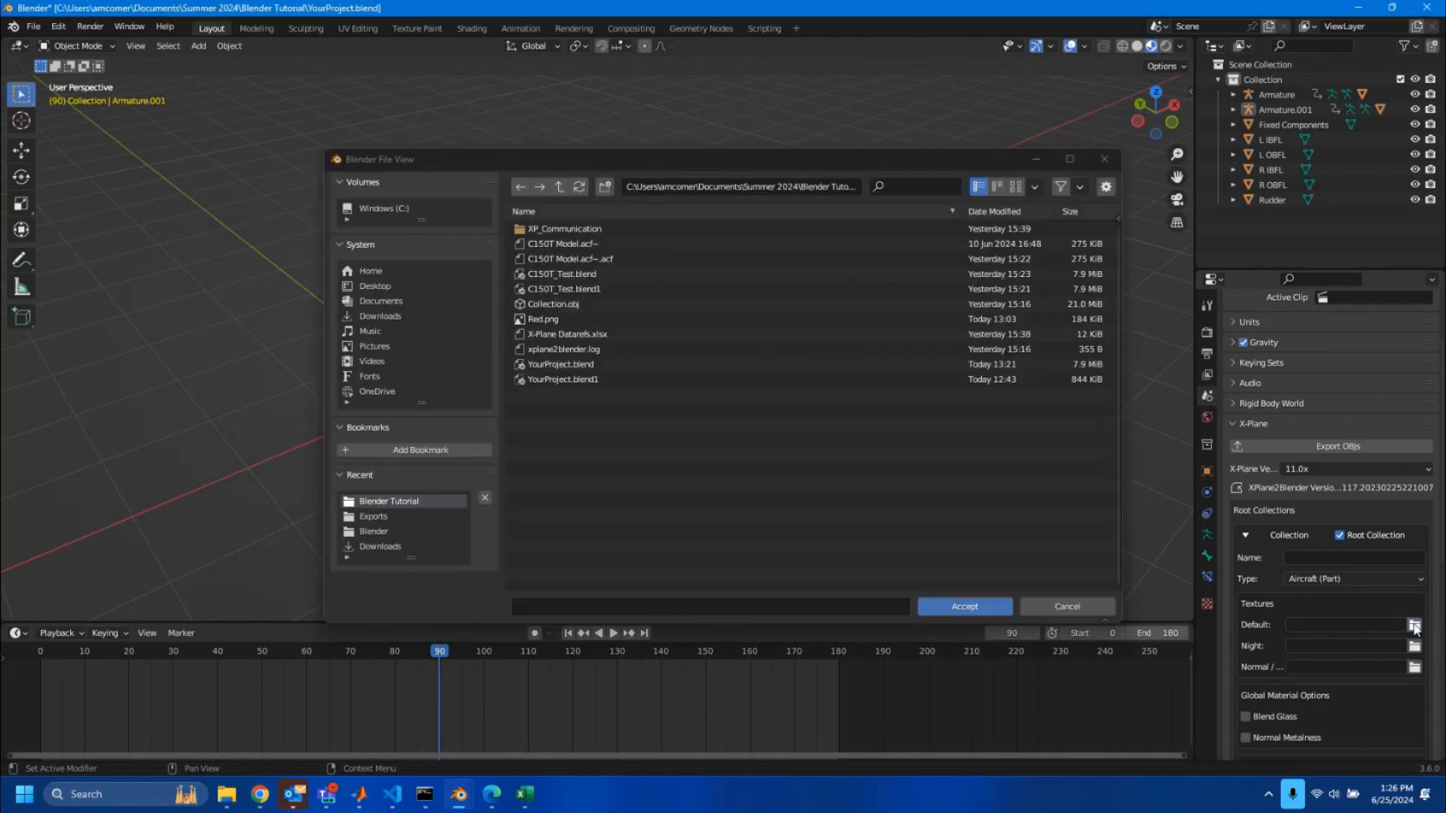
pyautogui.click(549, 321)
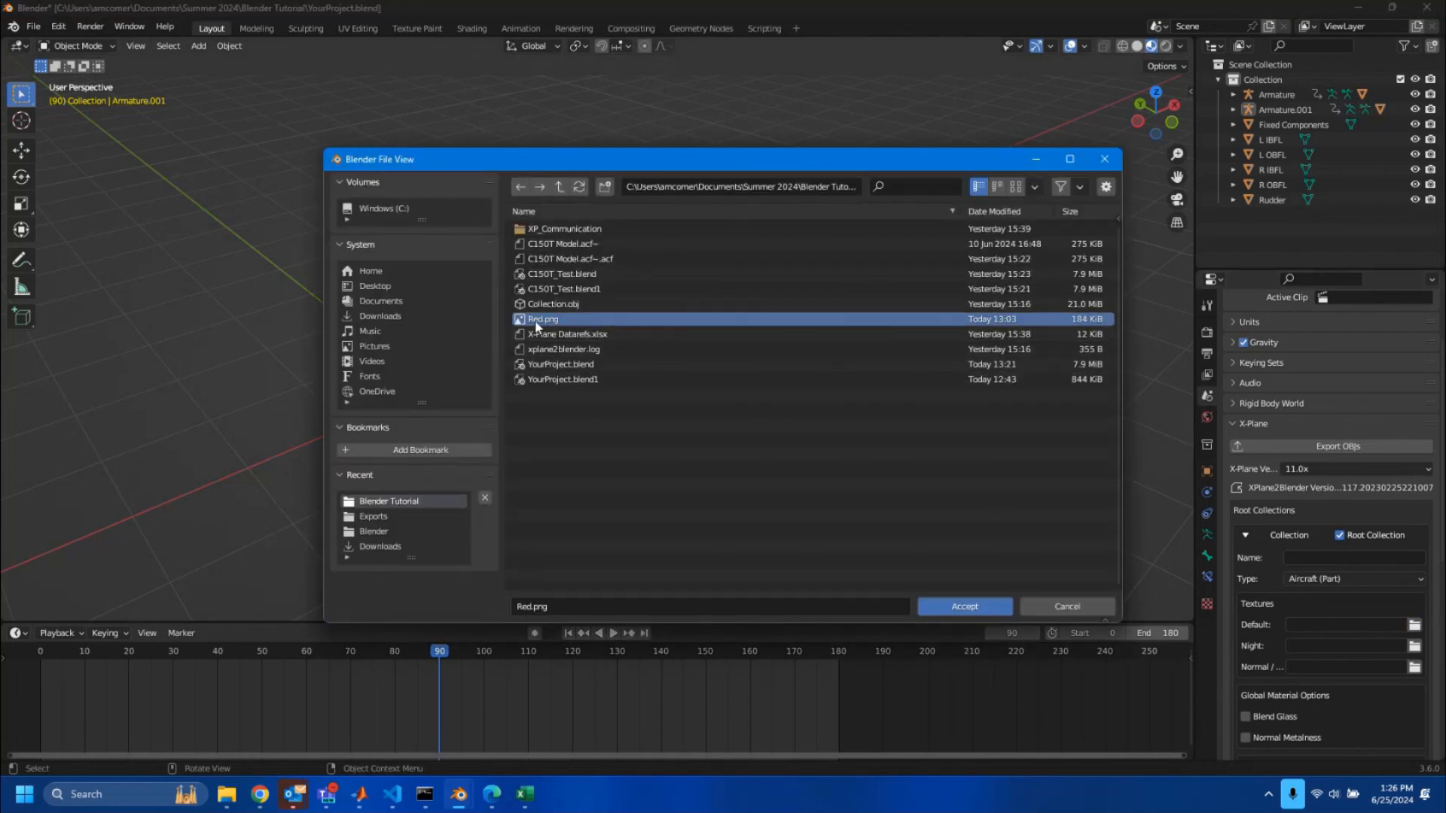
pyautogui.click(952, 607)
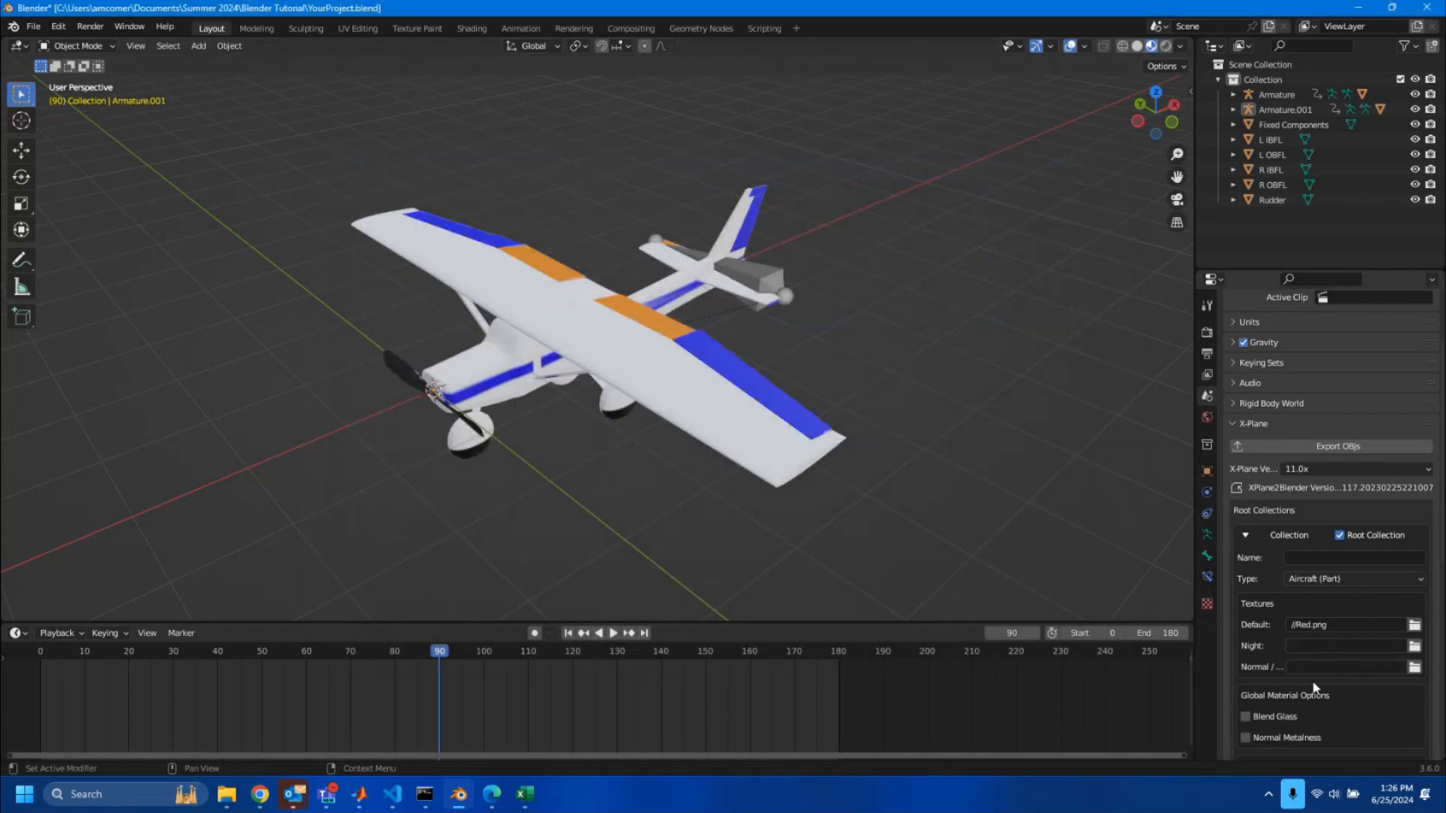
# Enable Blend Glass and Normal Metalness in the collection's global material options
pyautogui.scroll(-3, 1281, 648)
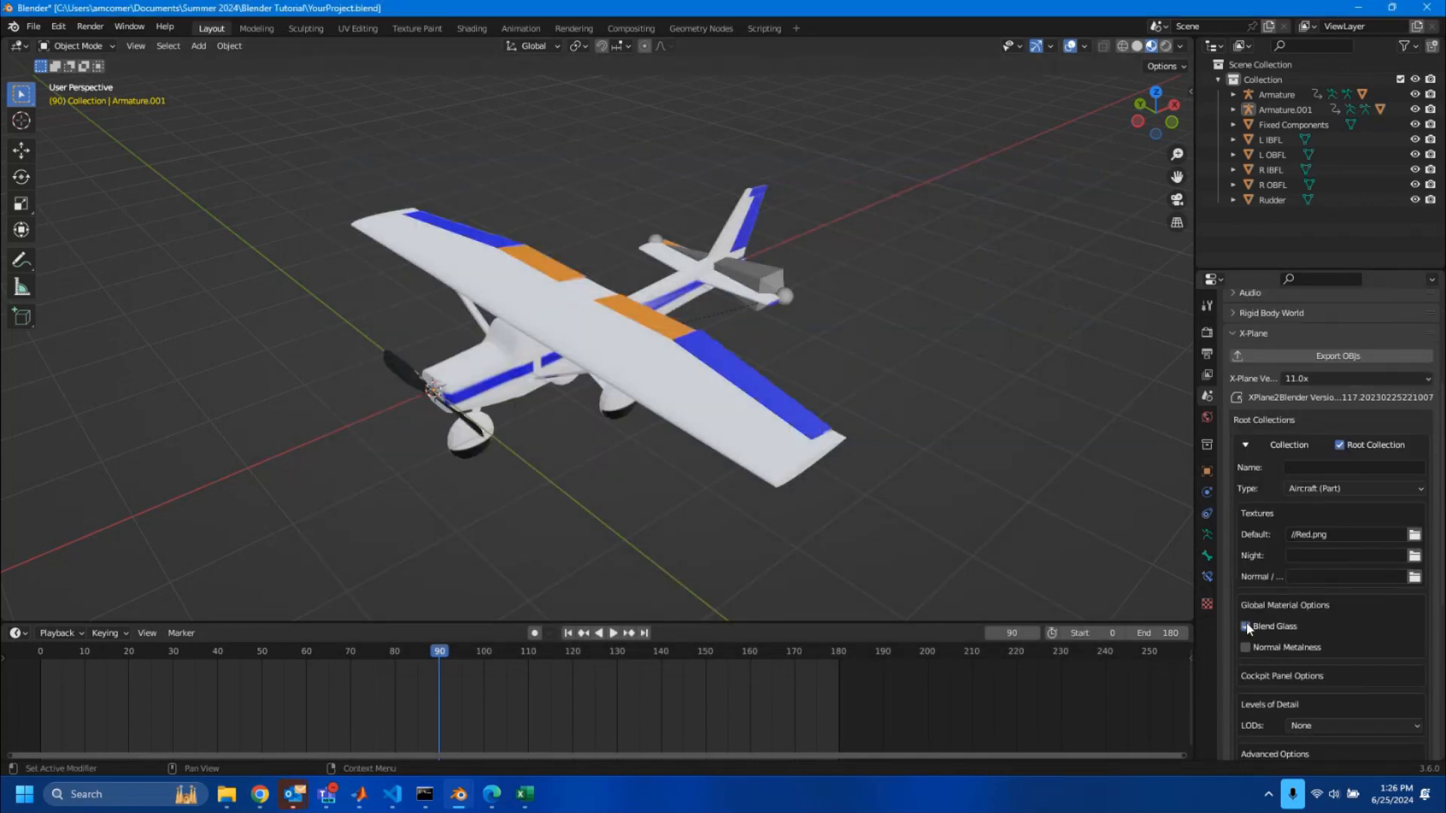
pyautogui.click(1245, 647)
pyautogui.scroll(-2, 1294, 629)
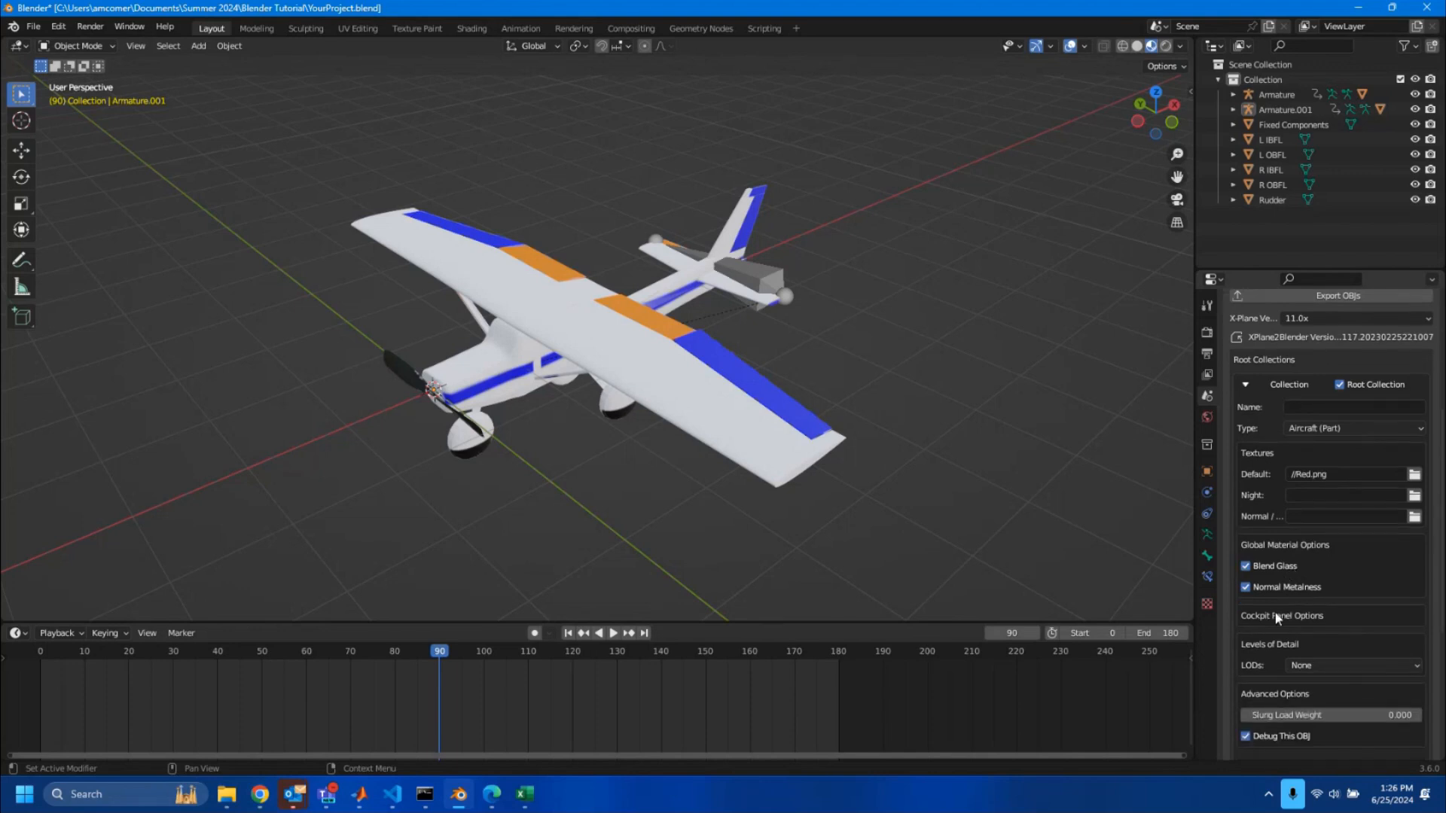
# Review the remaining X-Plane export settings, including the advanced options and the scene's custom properties
pyautogui.scroll(1, 1250, 620)
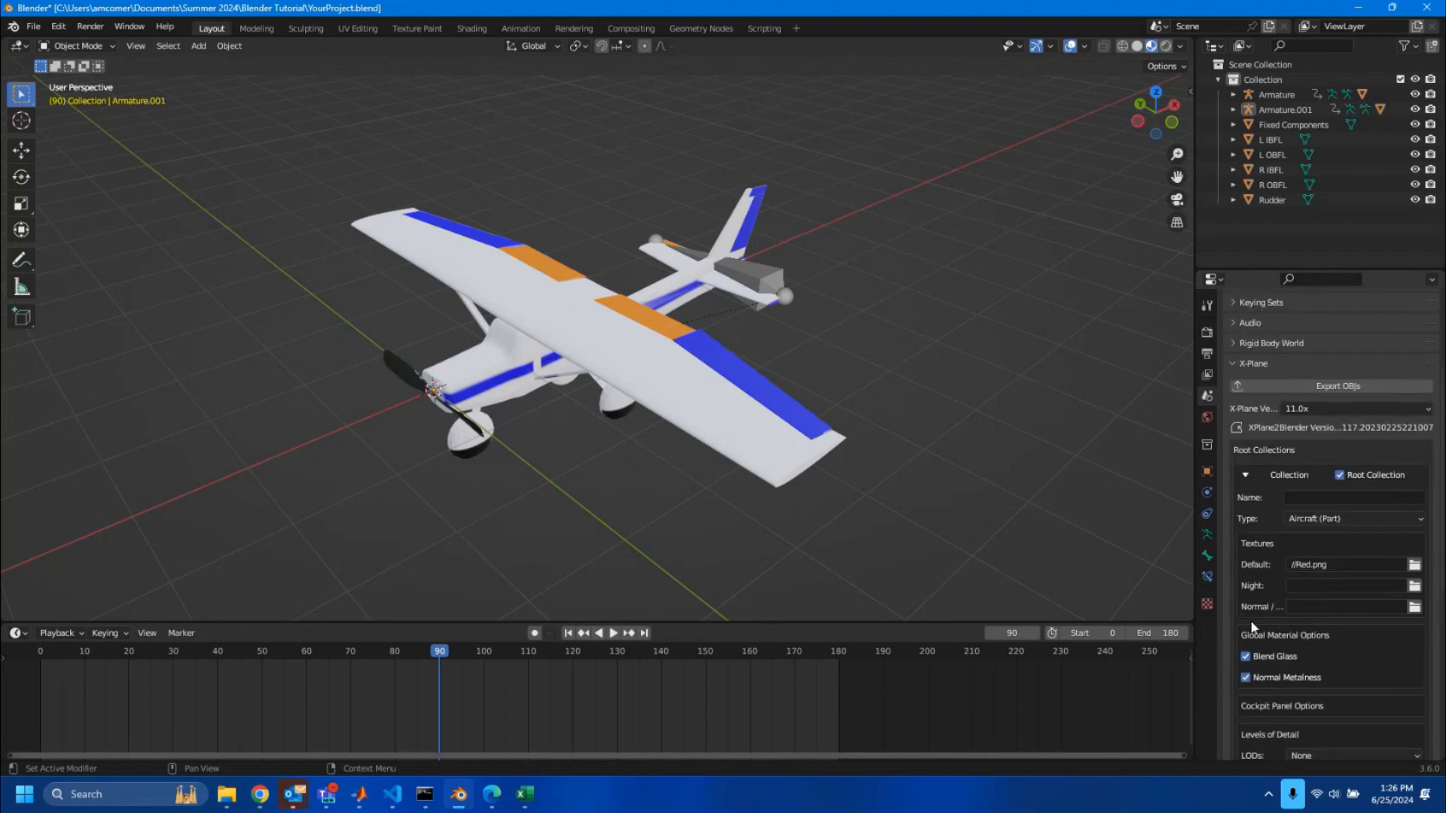
pyautogui.scroll(-2, 1251, 617)
pyautogui.scroll(-7, 1253, 610)
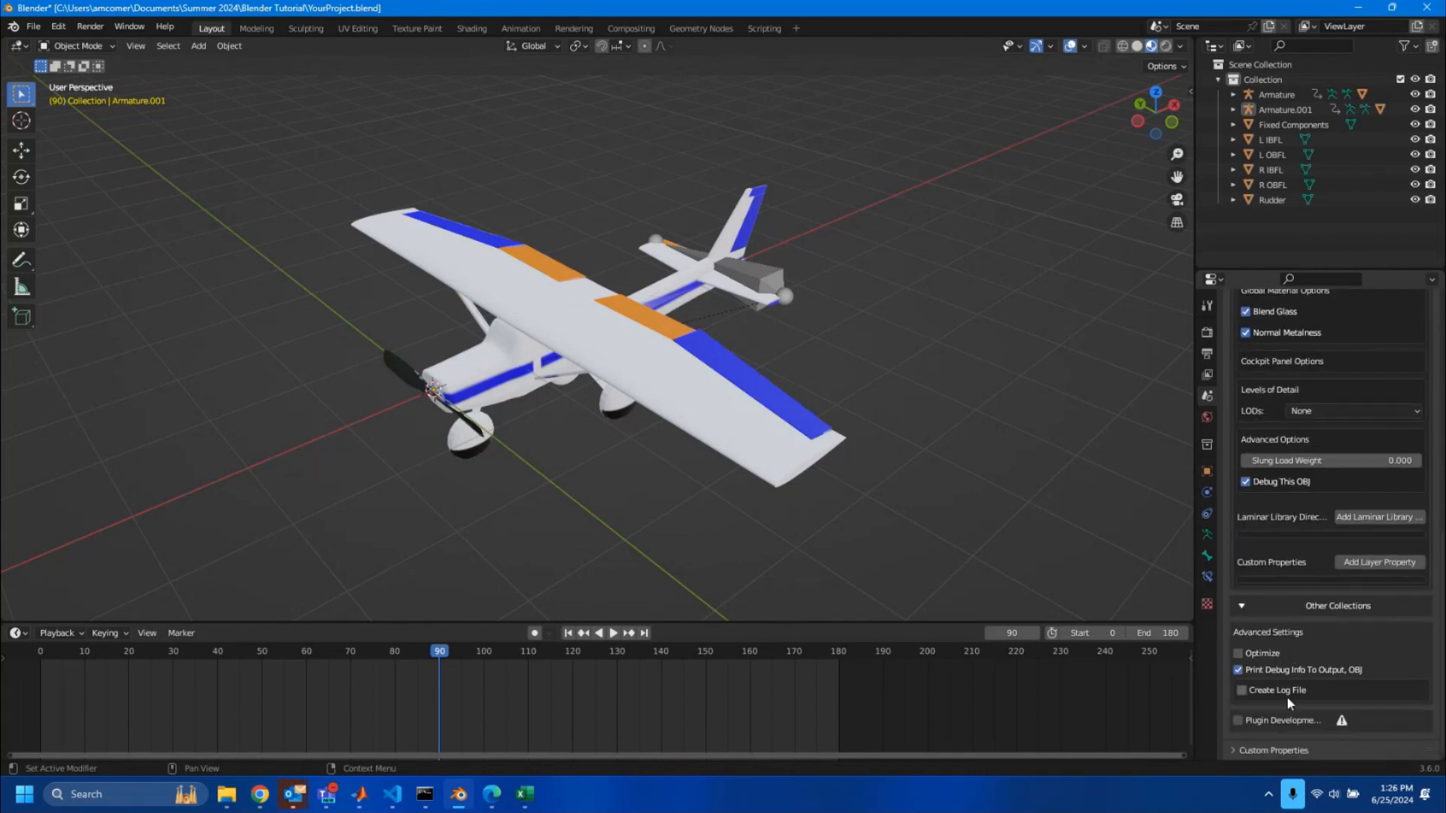
pyautogui.click(1269, 751)
pyautogui.scroll(-2, 1292, 692)
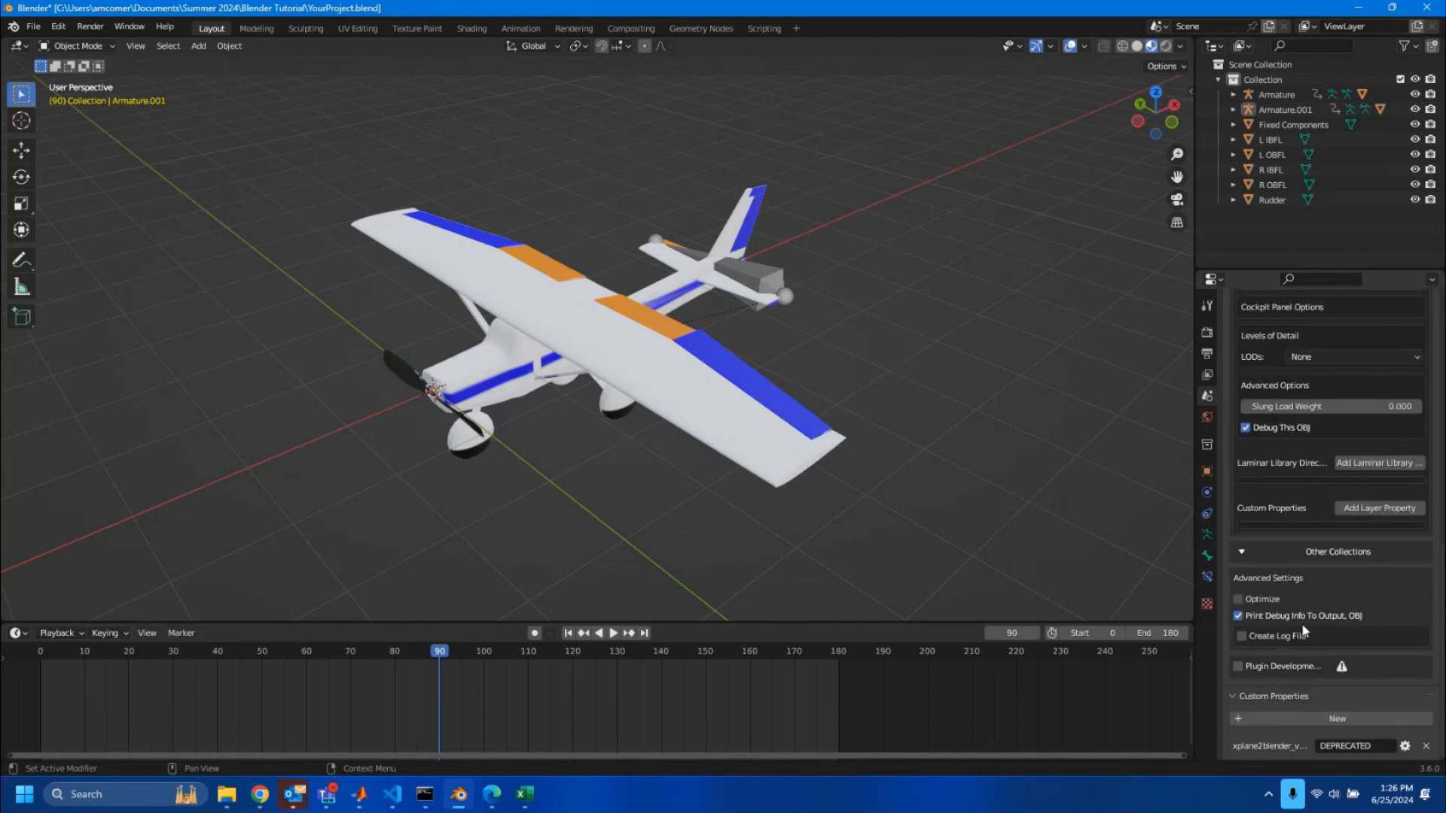
pyautogui.scroll(10, 1302, 622)
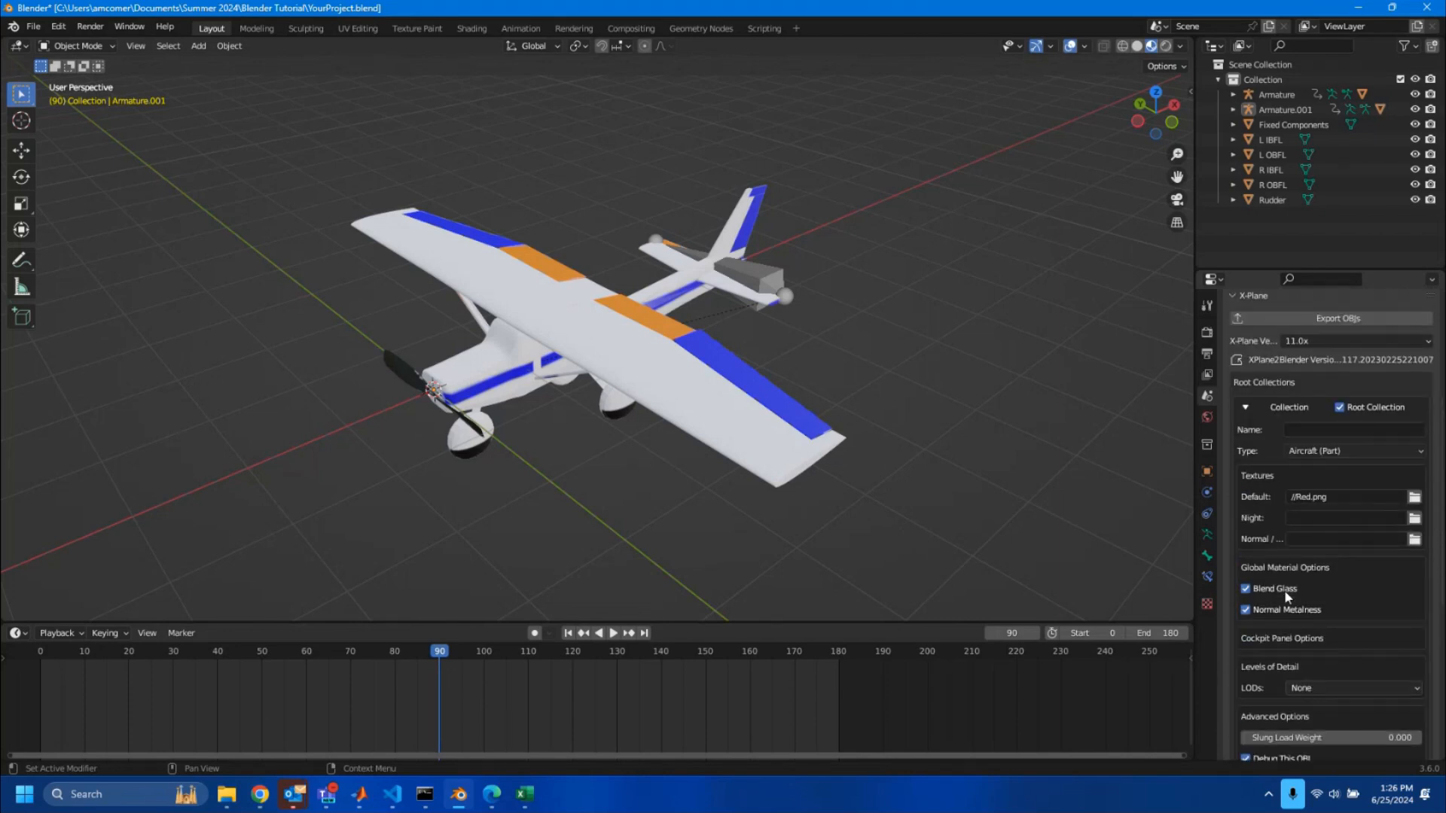
pyautogui.scroll(6, 1285, 590)
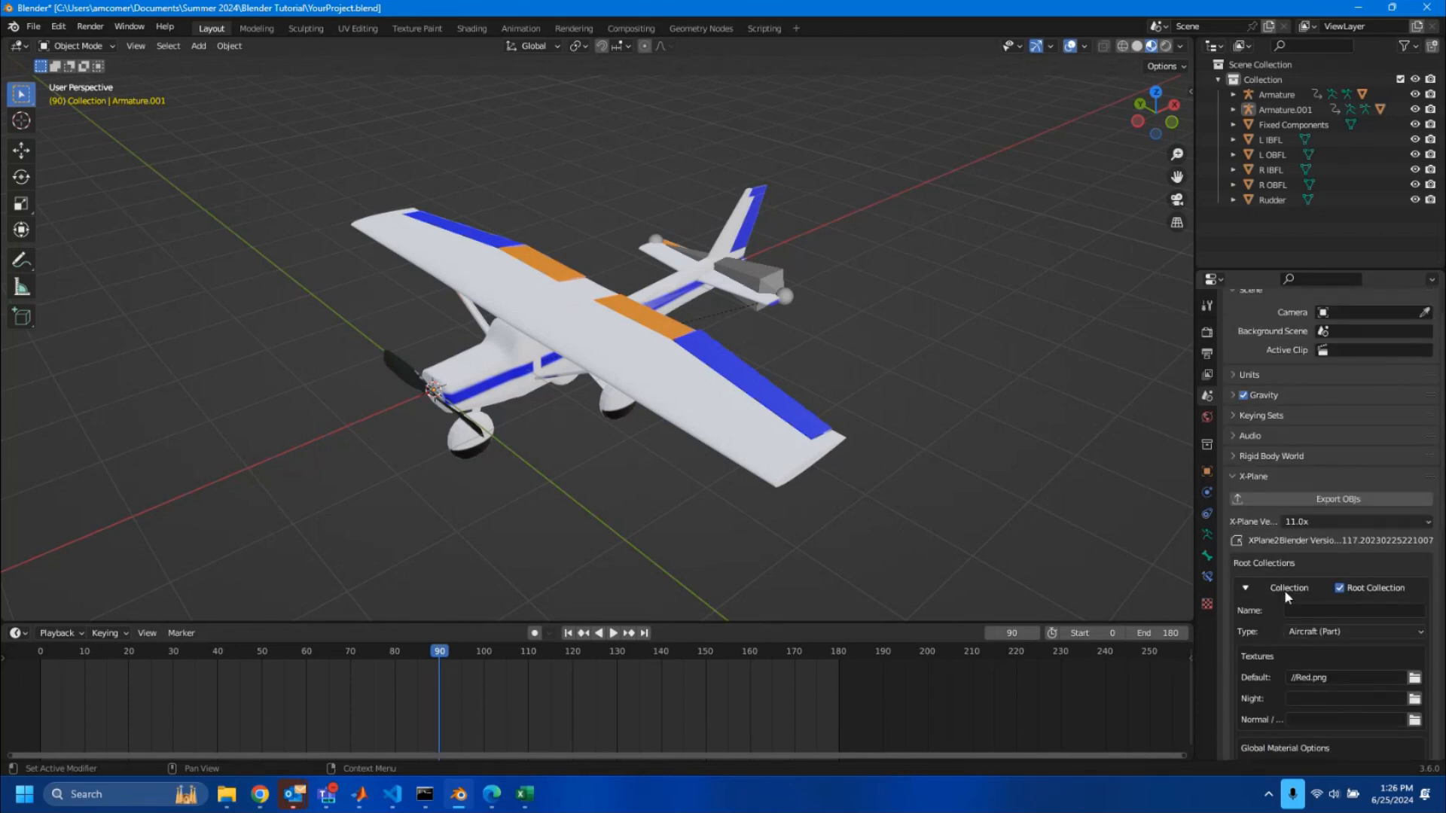
pyautogui.scroll(1, 1285, 590)
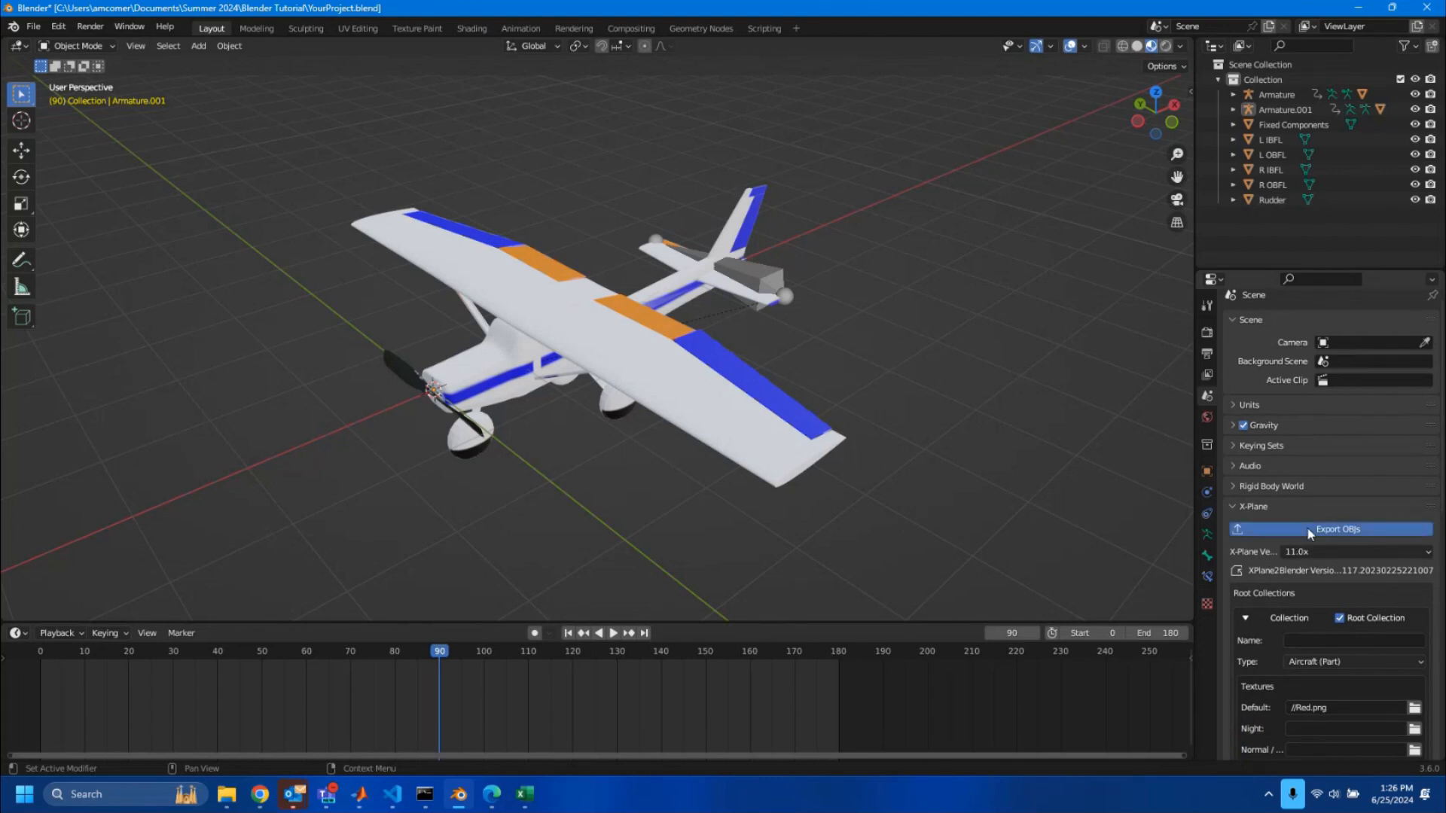
# Export the X-Plane OBJ and switch to File Explorer to view the Blender Tutorial folder
pyautogui.click(1334, 530)
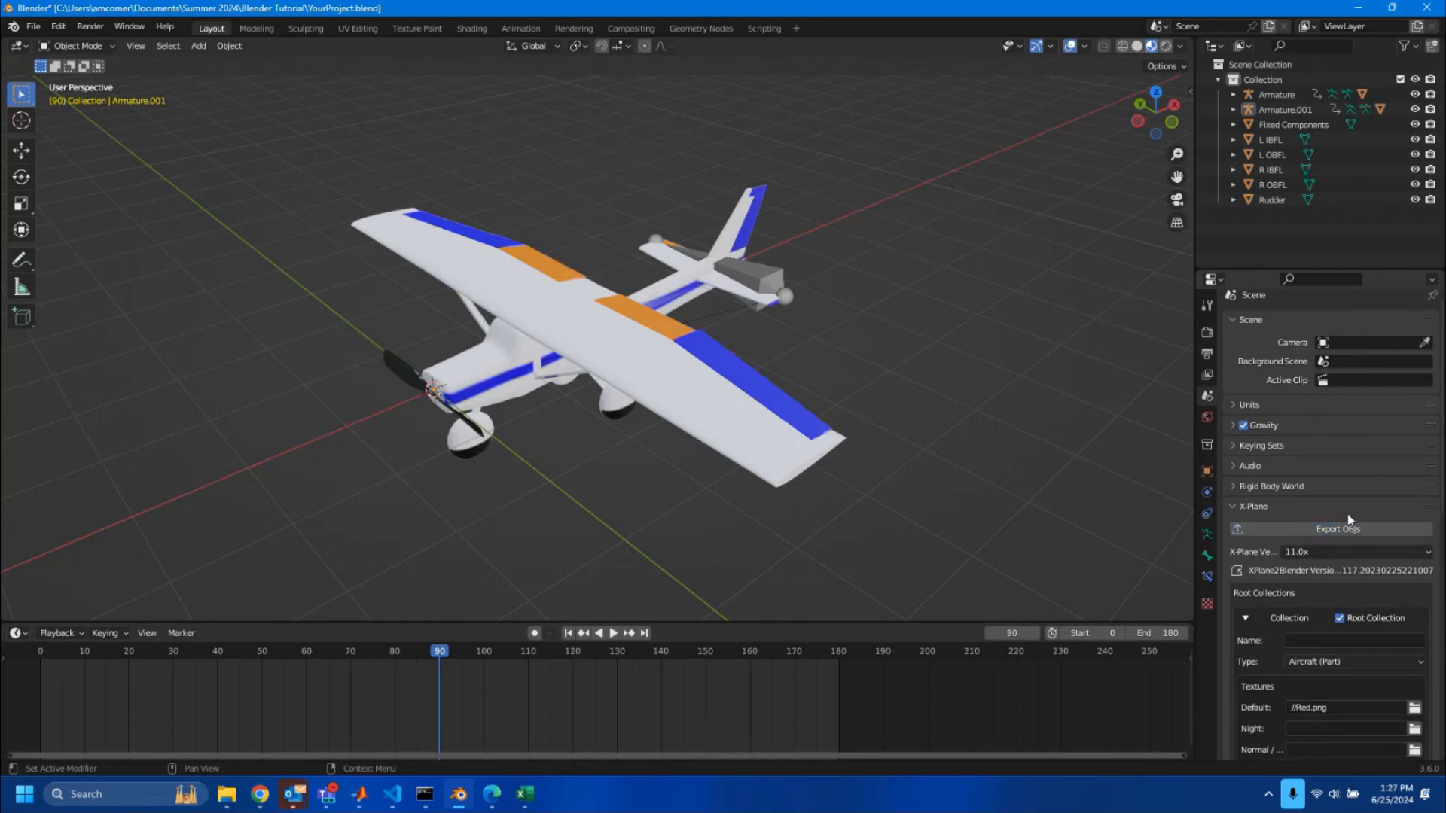
pyautogui.click(230, 795)
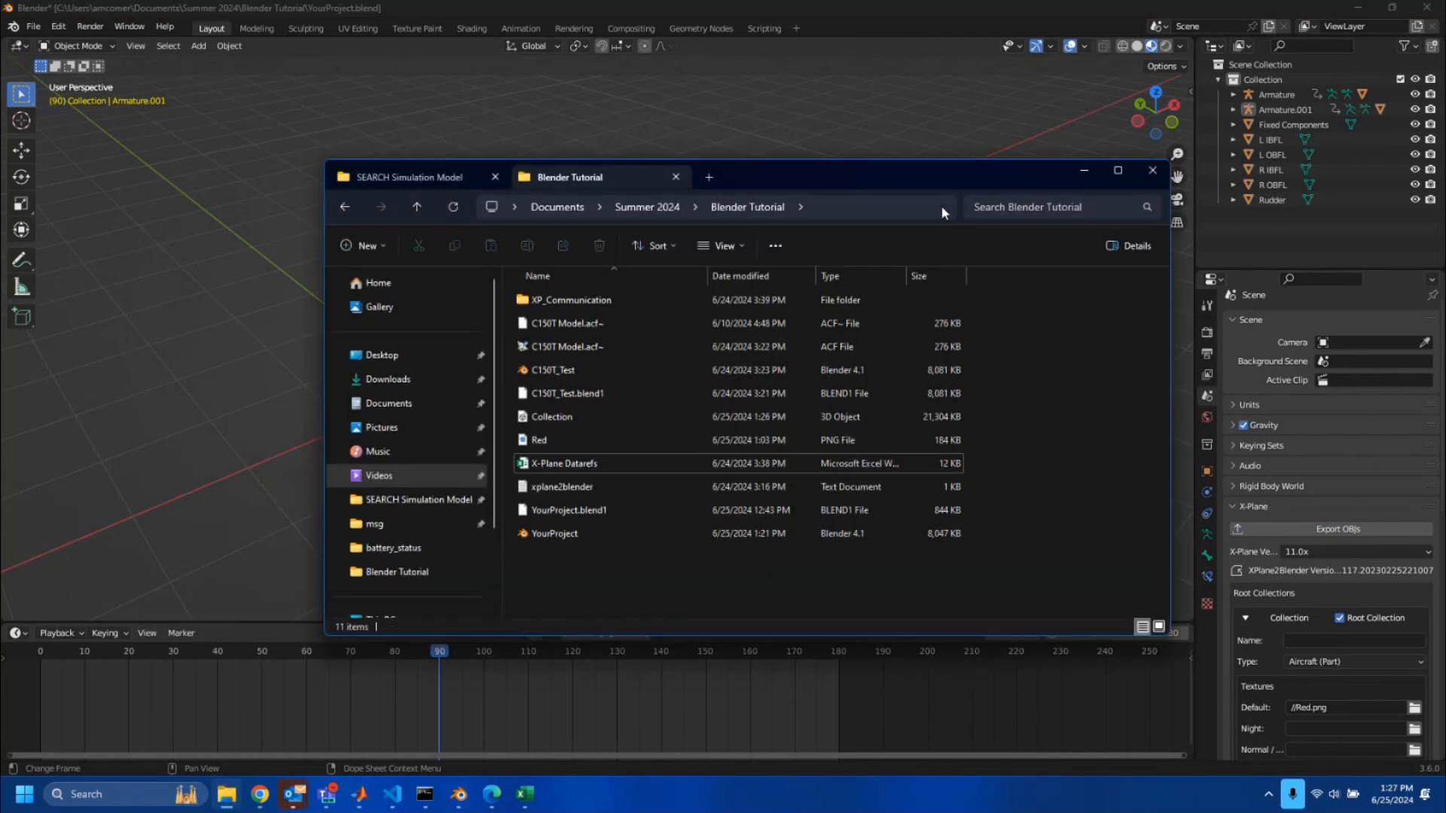
# Refresh the Blender Tutorial folder and check for the exported Collection object and the C150T Model aircraft file
pyautogui.click(454, 207)
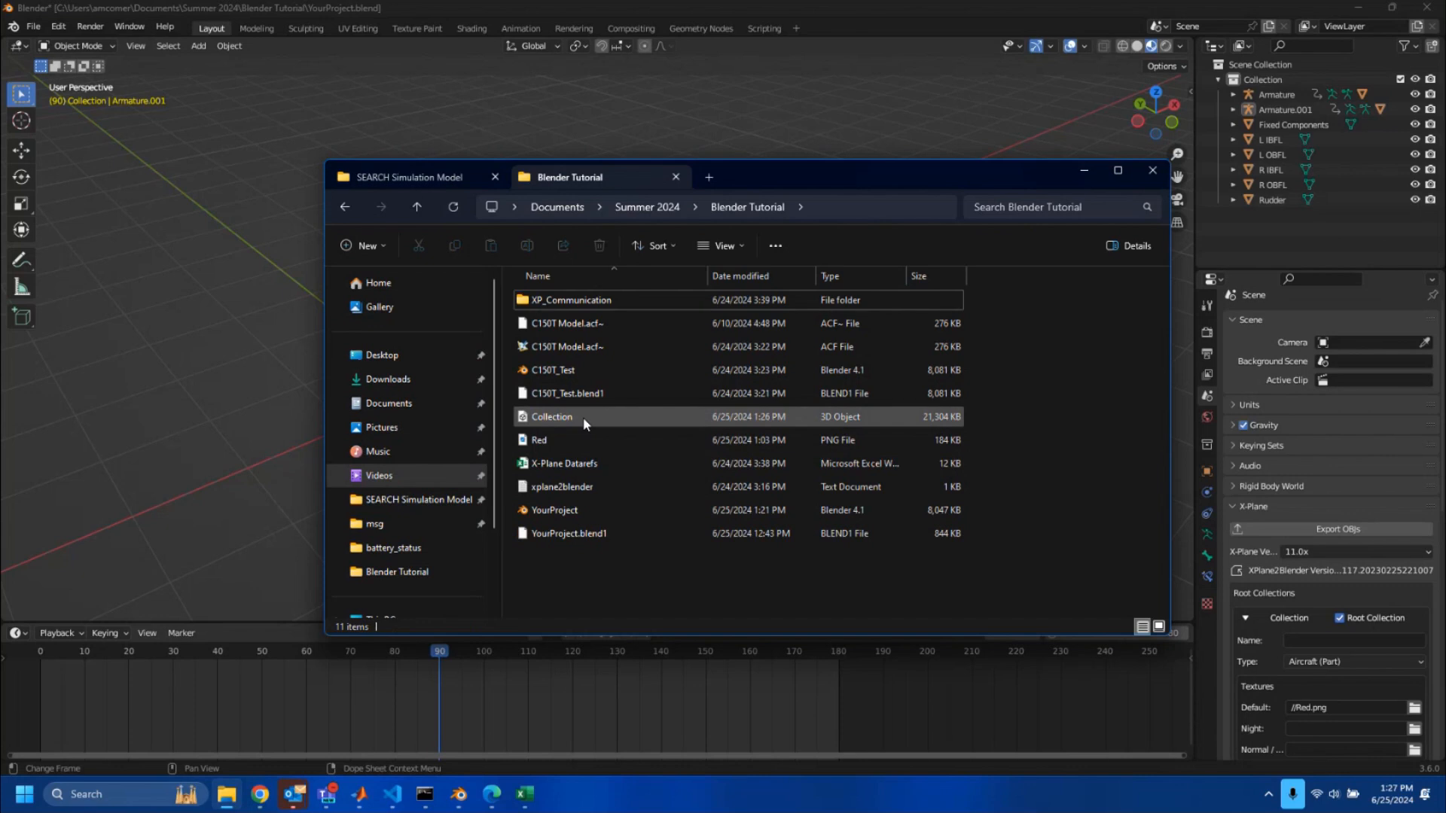
pyautogui.click(548, 418)
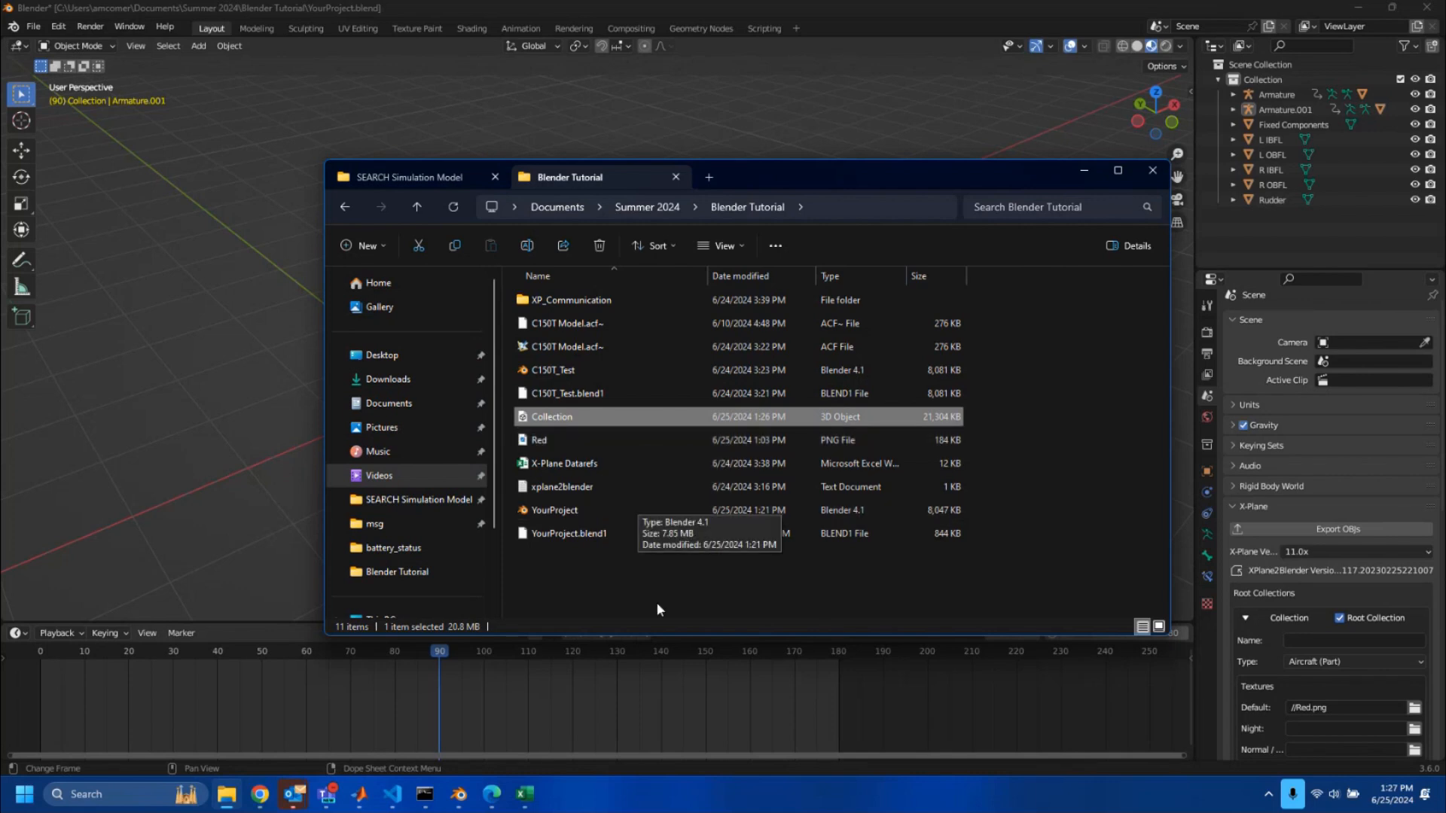
pyautogui.click(603, 574)
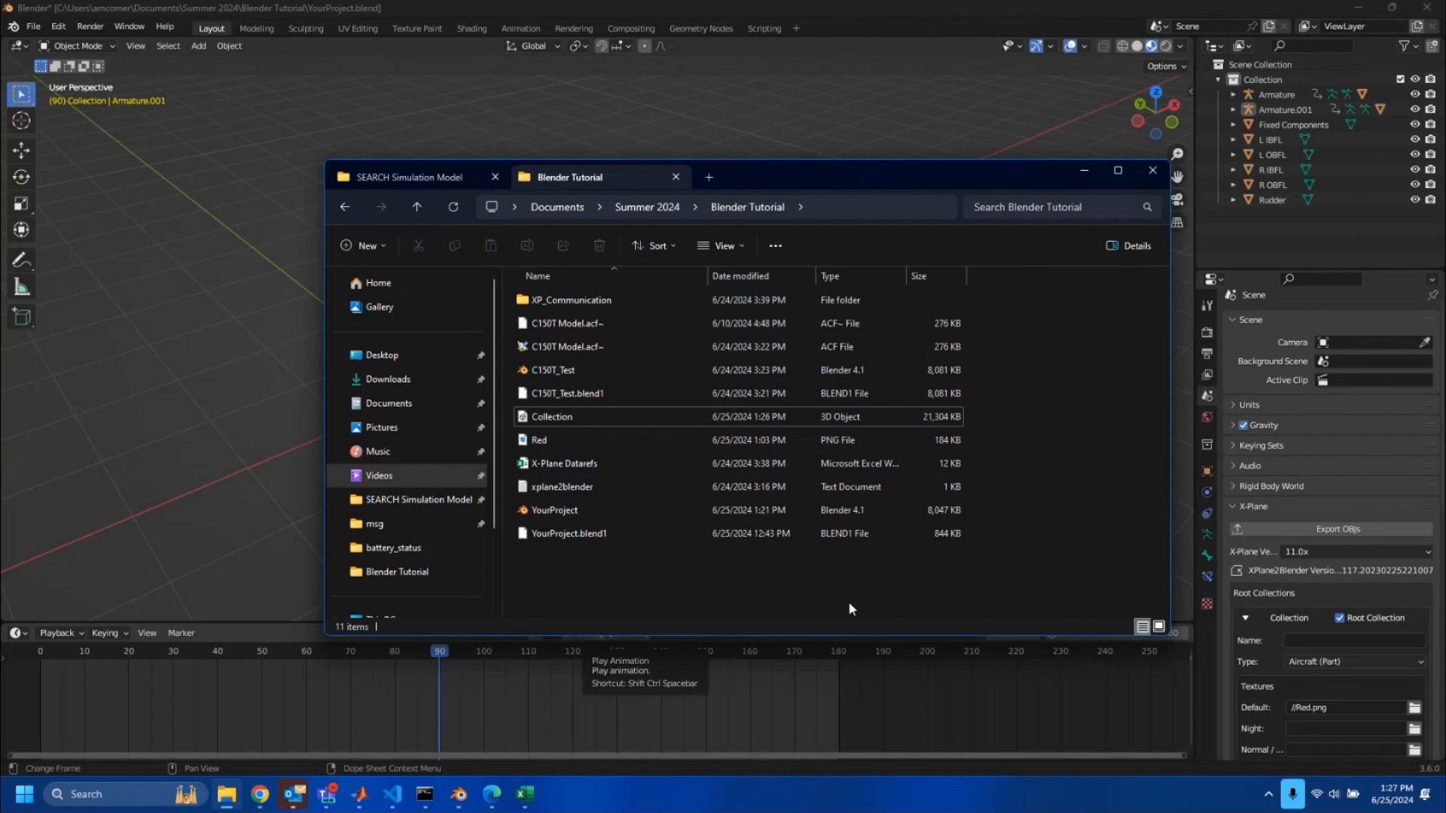
pyautogui.click(628, 345)
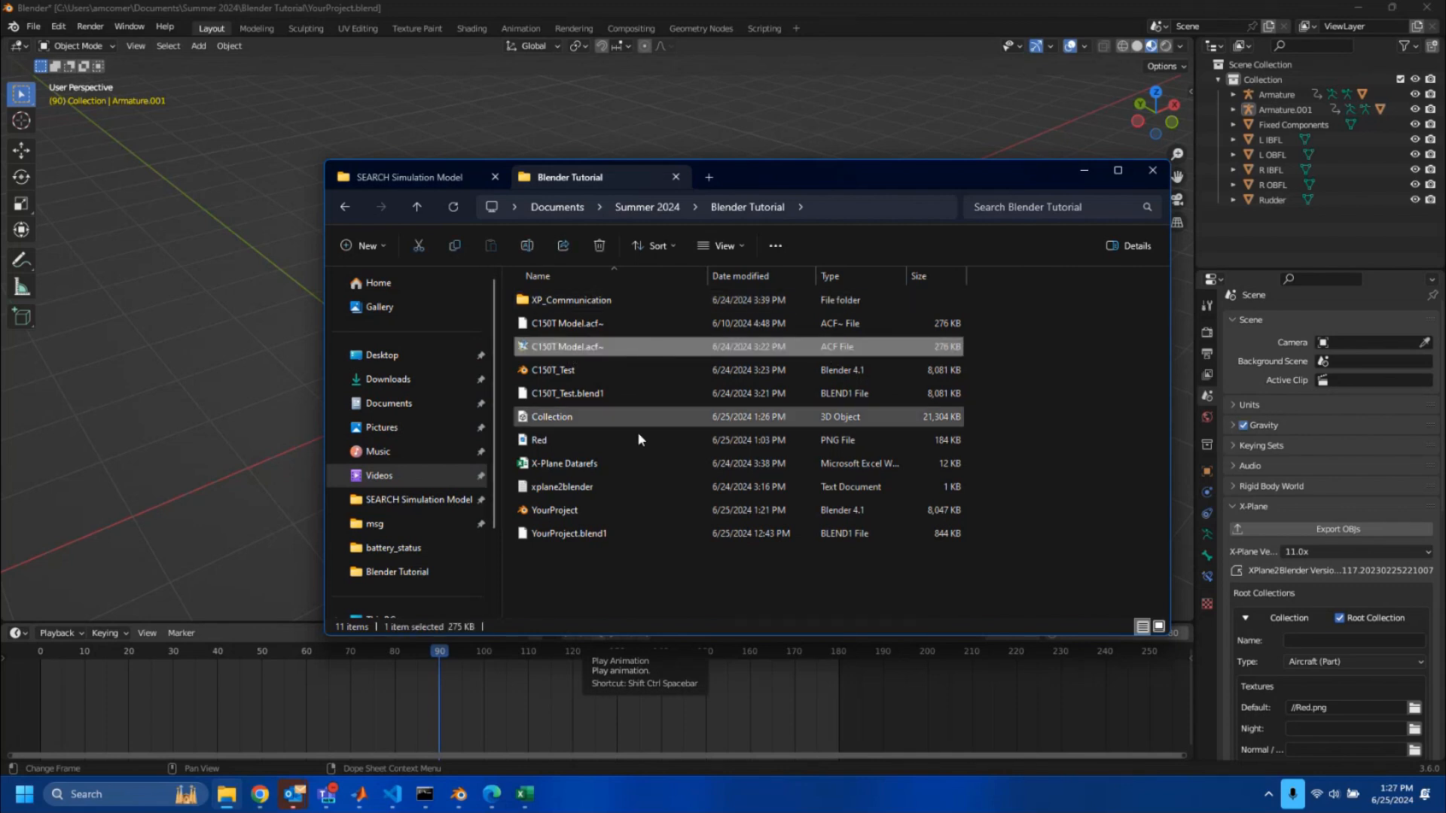
pyautogui.click(1005, 374)
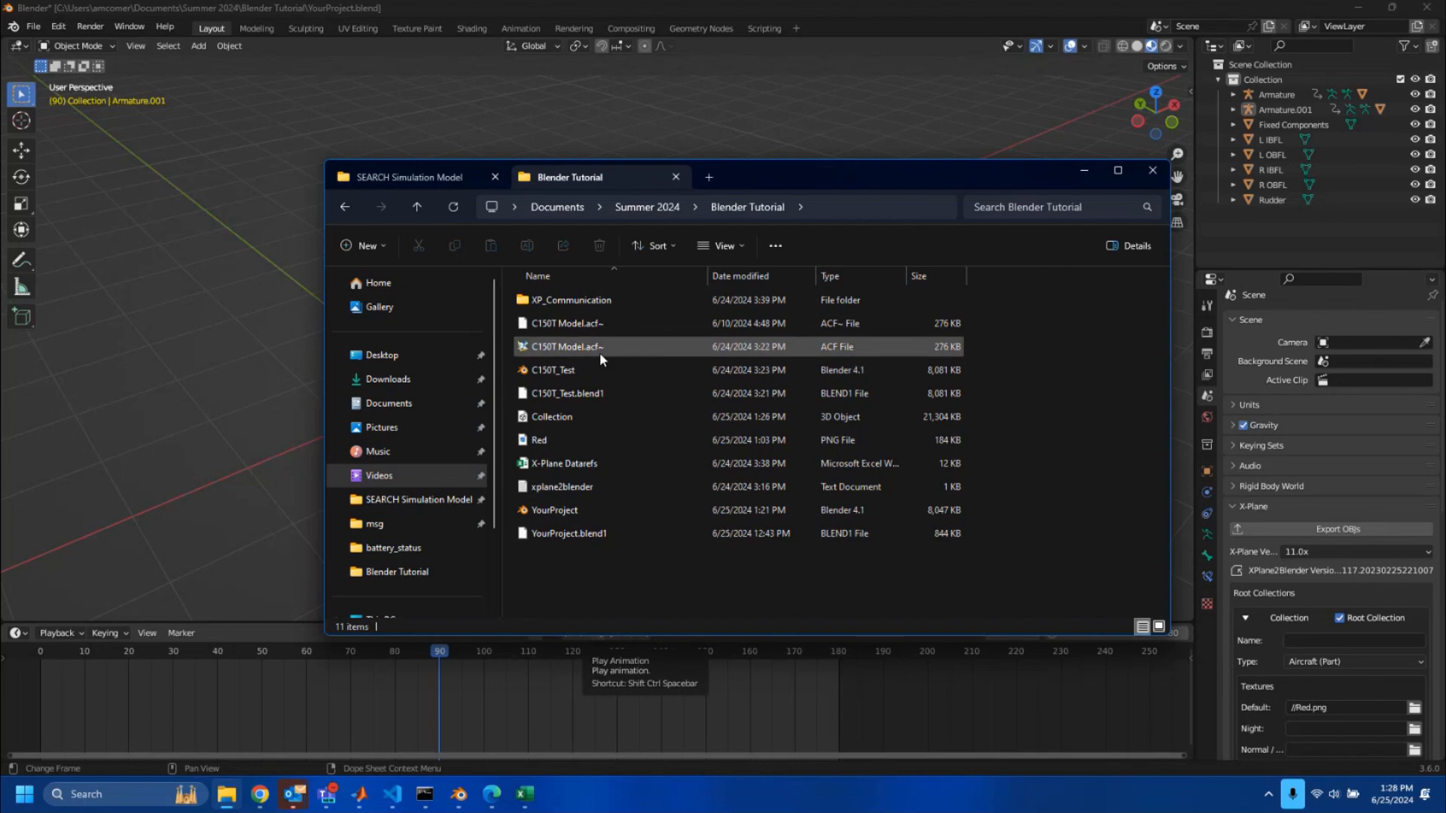
# Launch Plane Maker and maximize its window
pyautogui.click(105, 800)
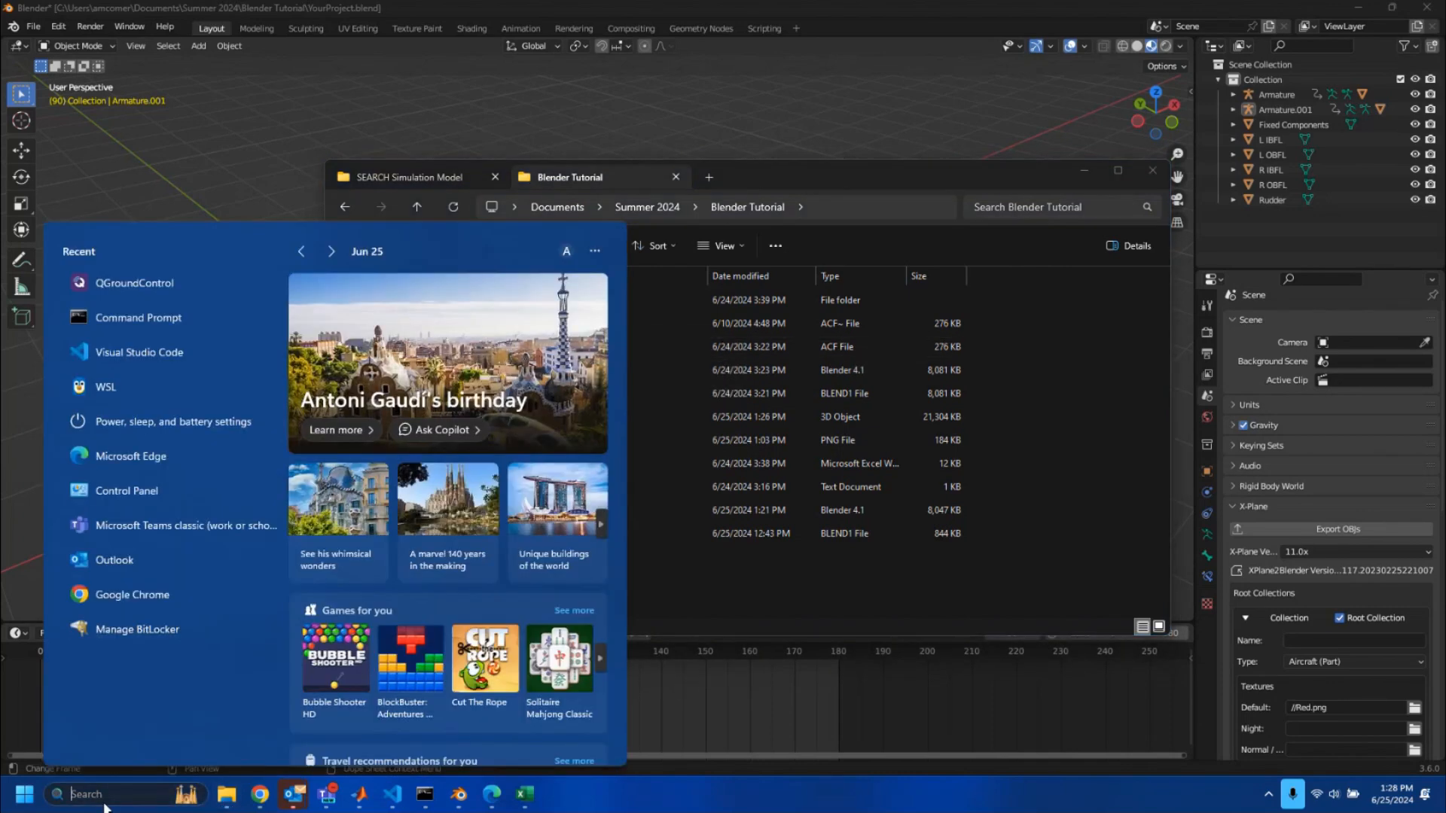
pyautogui.write('plane')
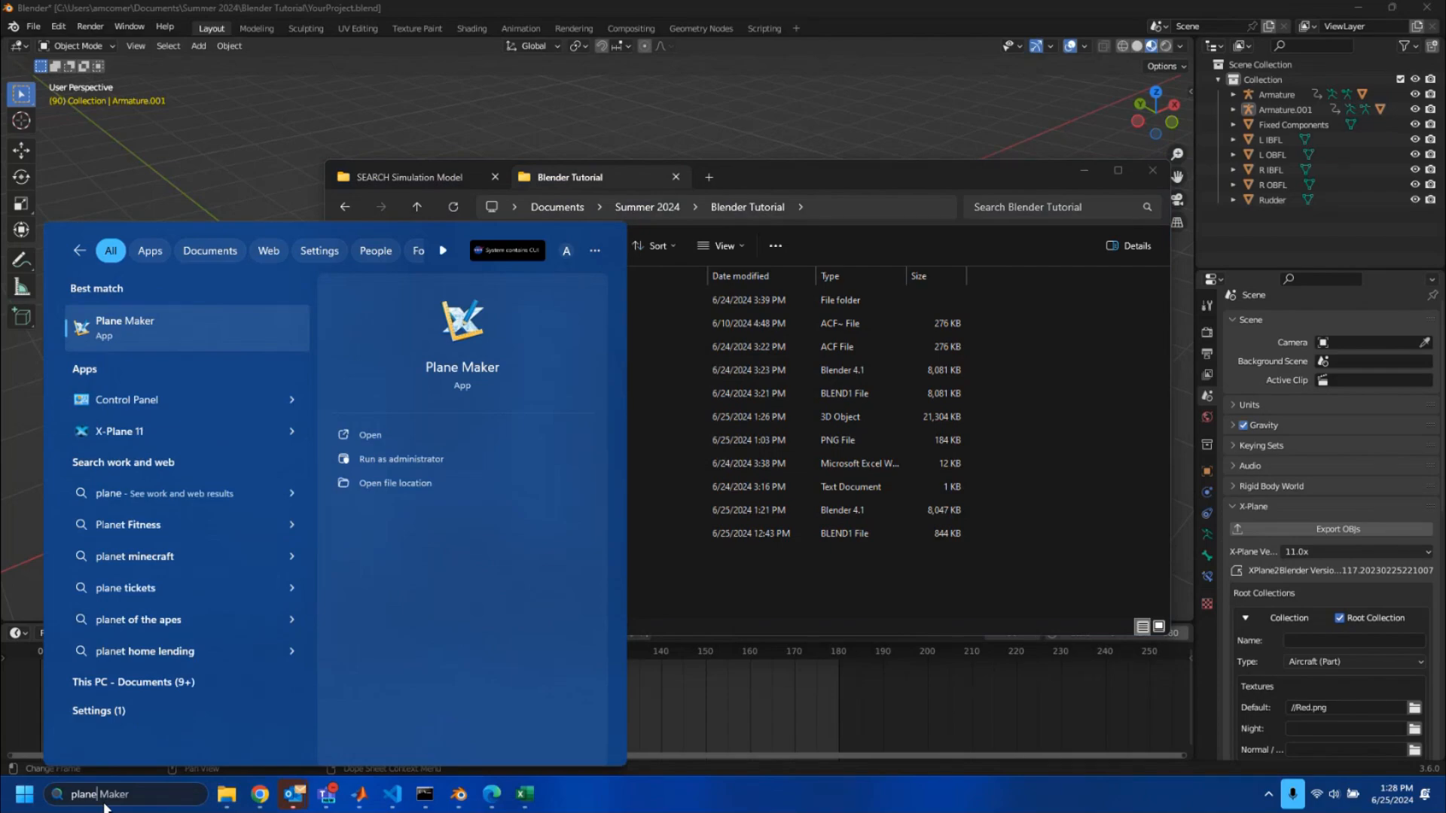
pyautogui.press('Return')
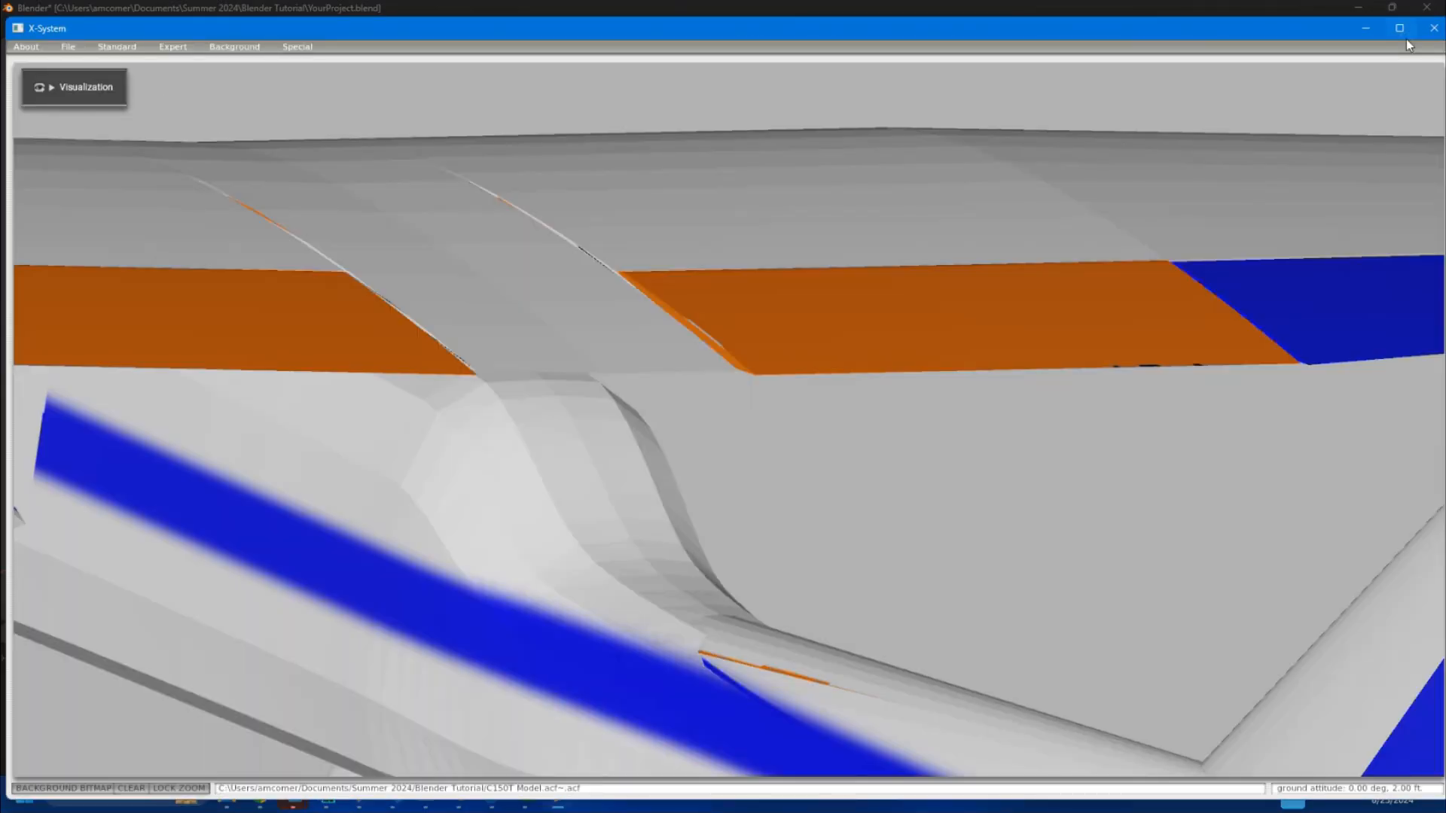
pyautogui.click(1403, 34)
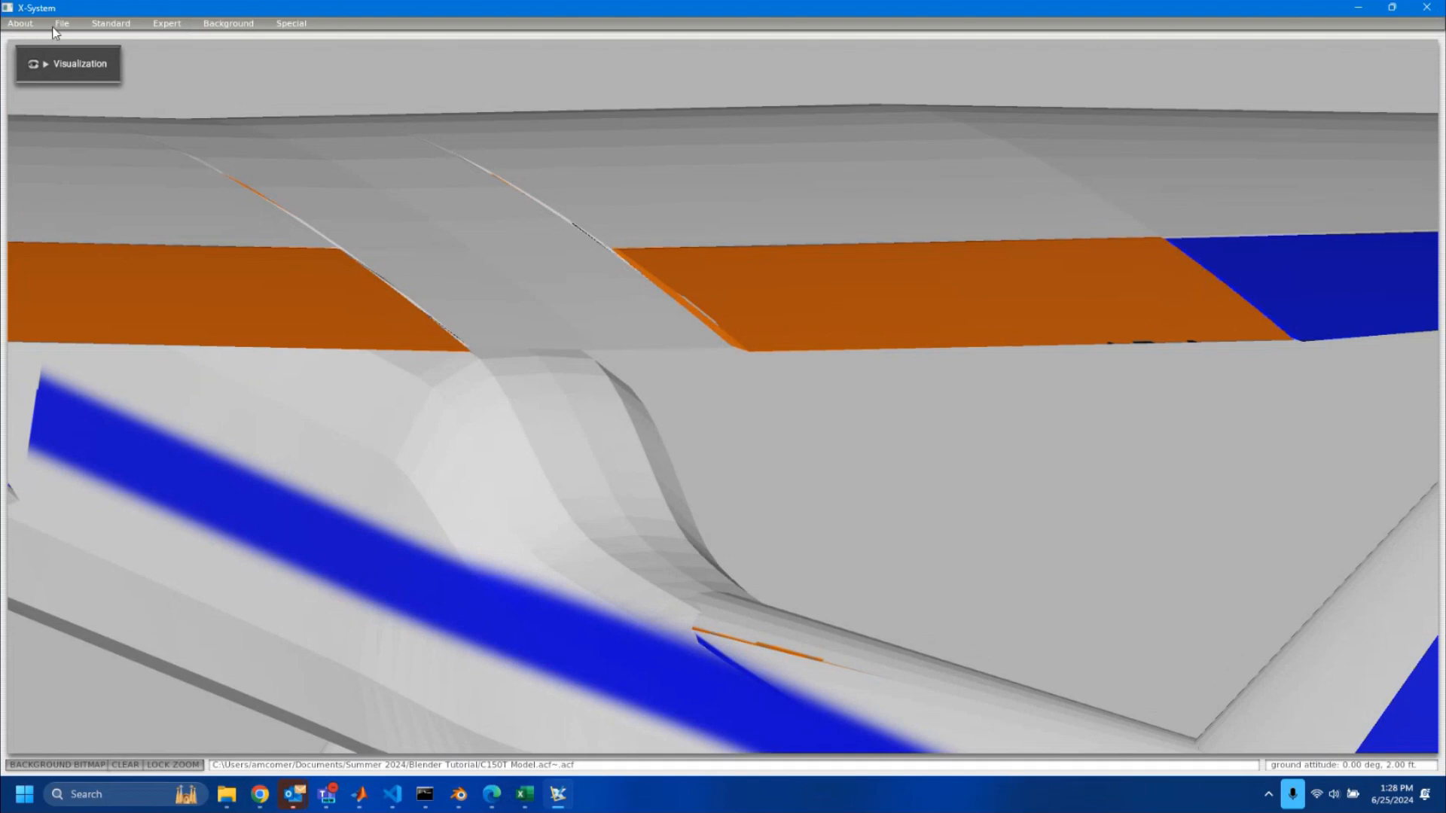
# Open the C150T Model.acf~ aircraft (ACF file) from the Blender Tutorial folder
pyautogui.click(60, 25)
pyautogui.click(72, 46)
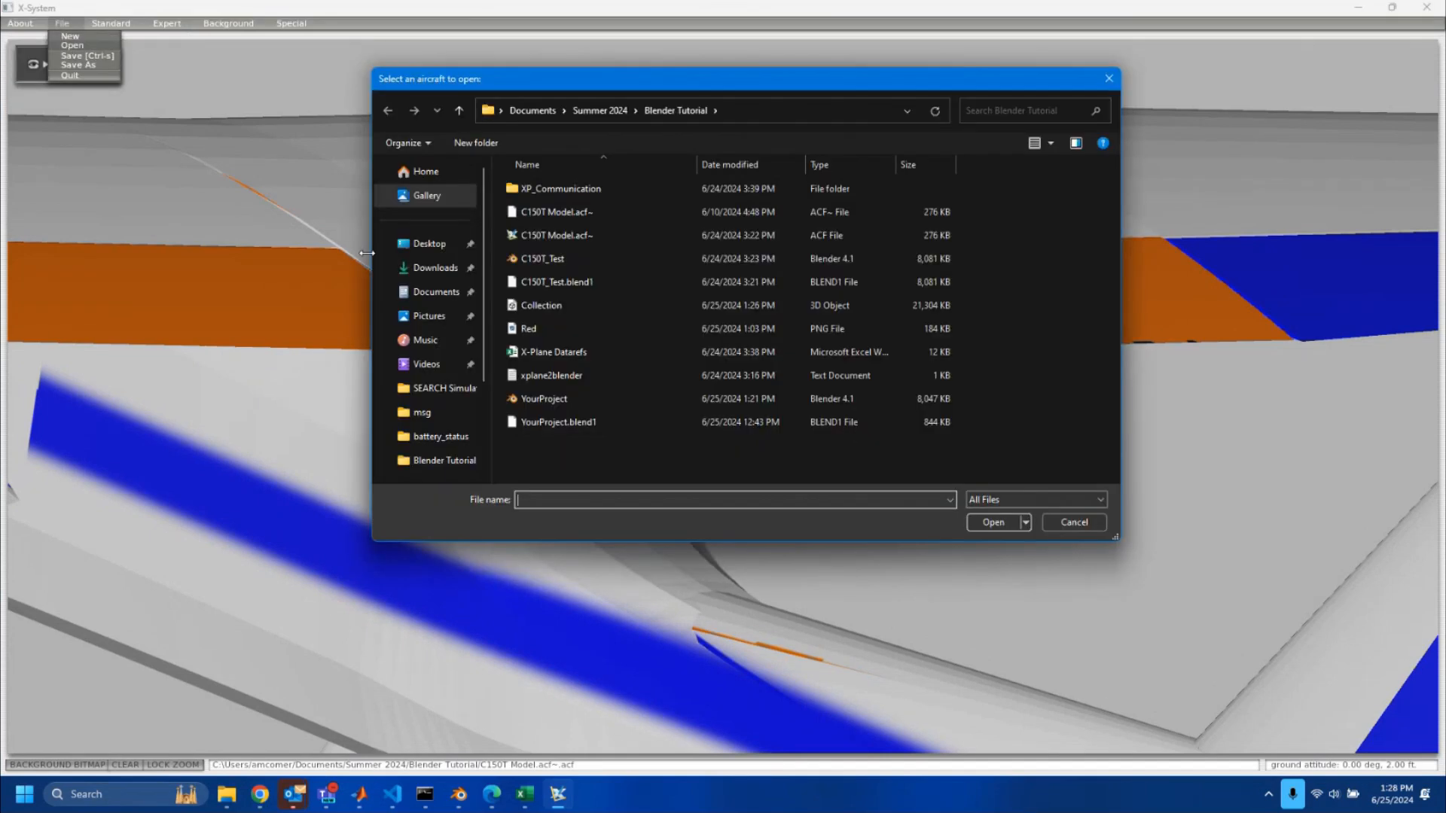
pyautogui.click(572, 237)
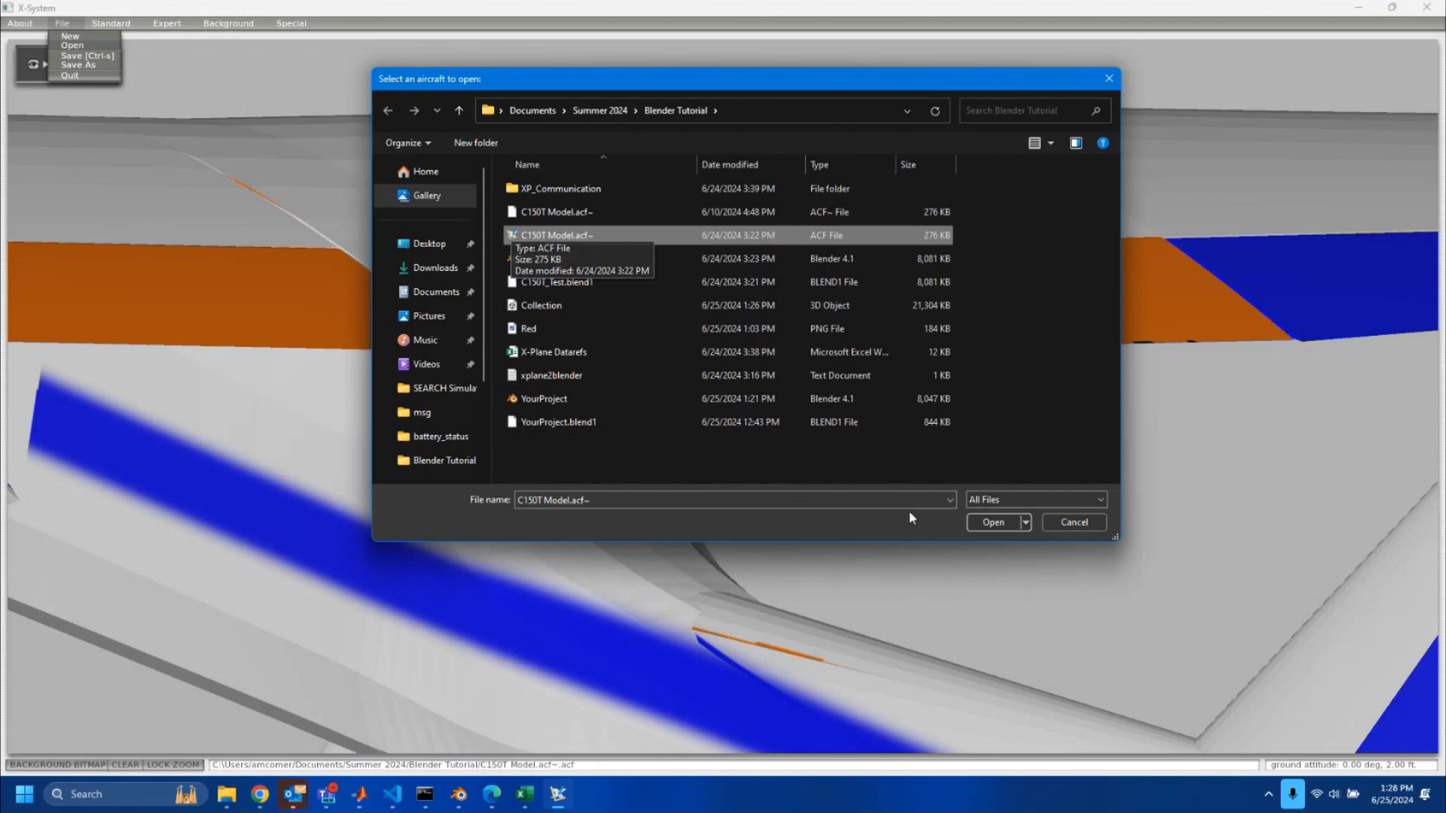
pyautogui.click(982, 524)
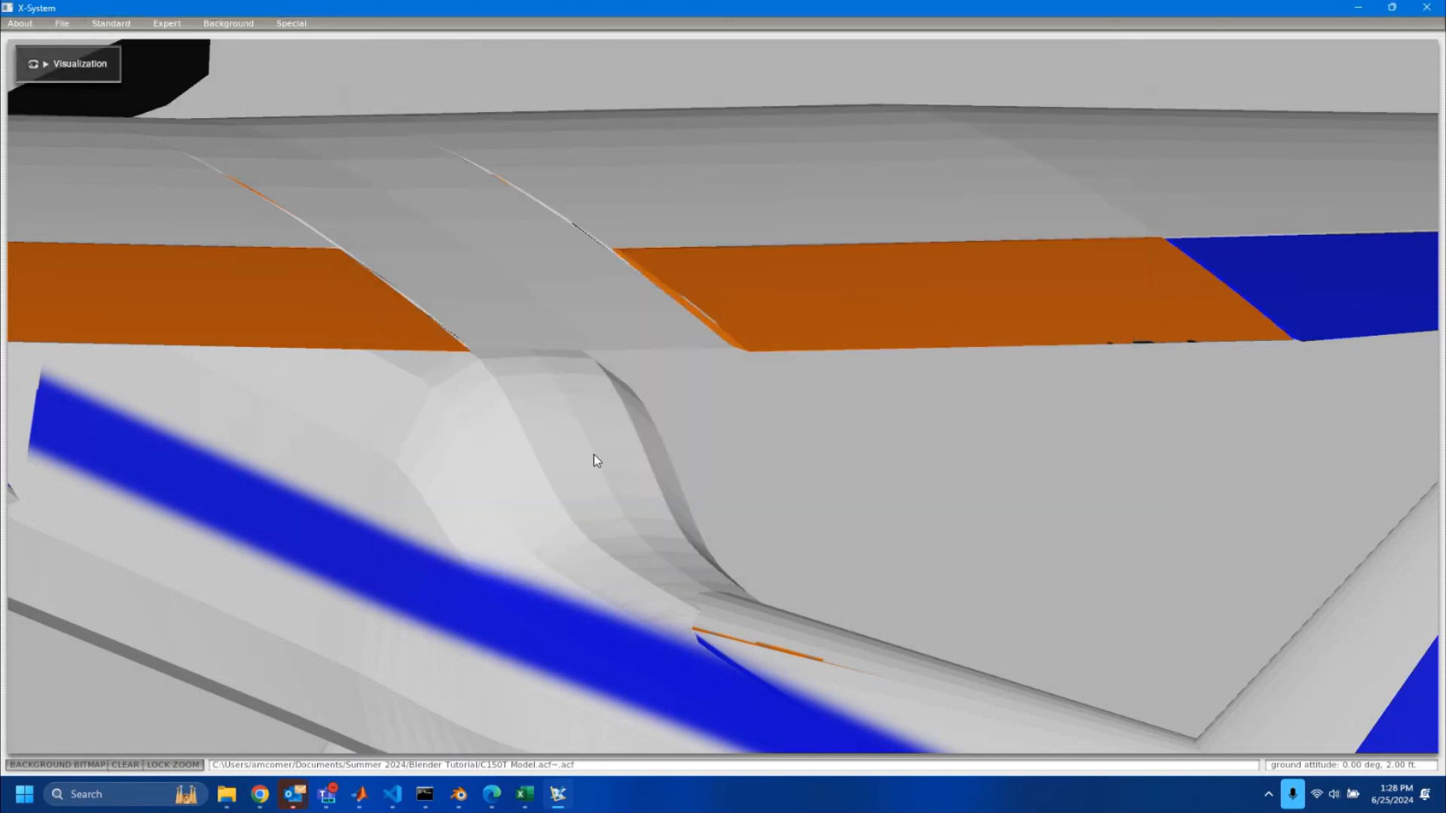
# Attach the exported Collection object from the Blender Tutorial folder as the aircraft's misc object and close the Misc Objects window
pyautogui.scroll(-1, 611, 441)
pyautogui.scroll(-5, 611, 442)
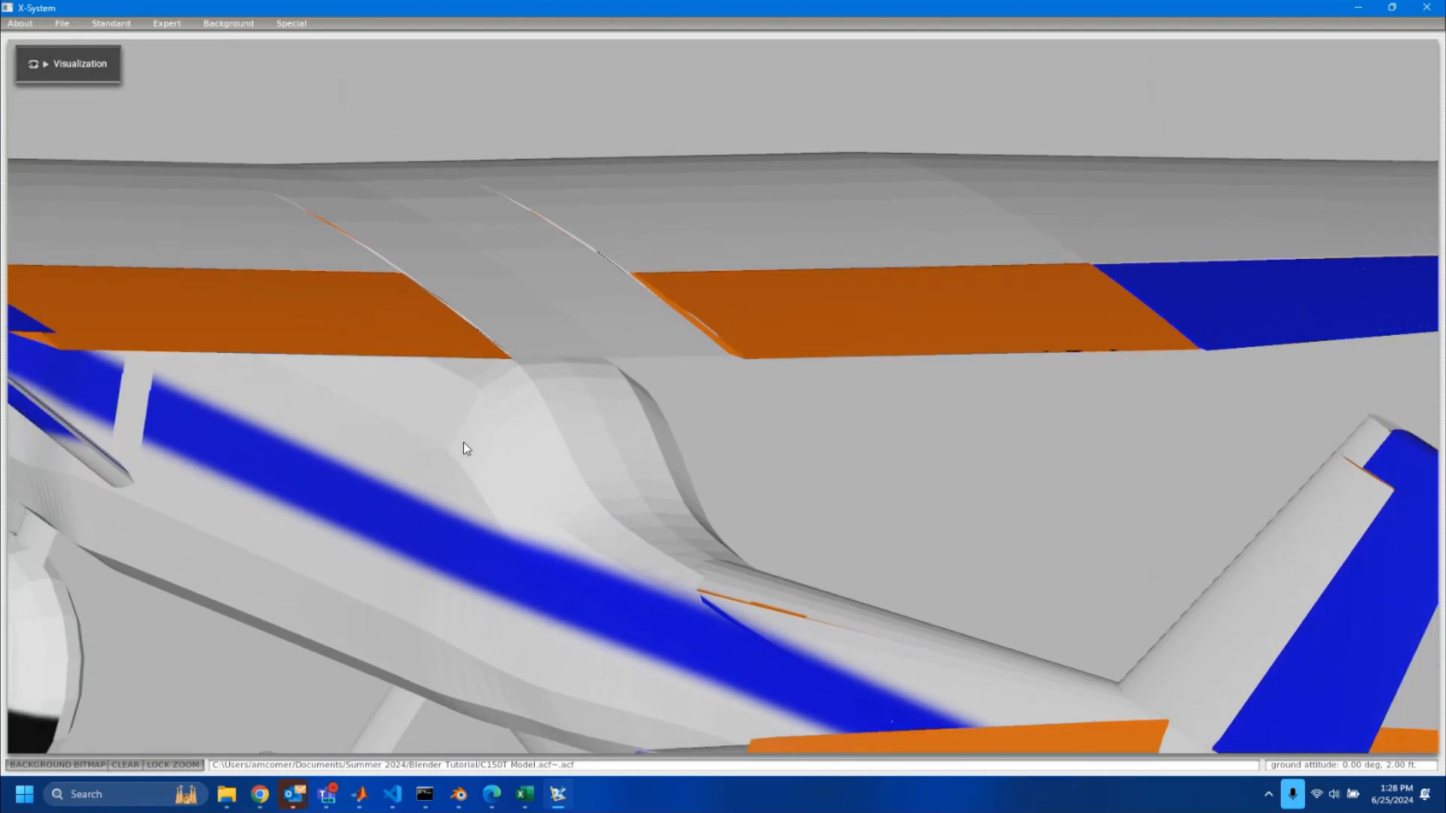
pyautogui.scroll(-5, 474, 455)
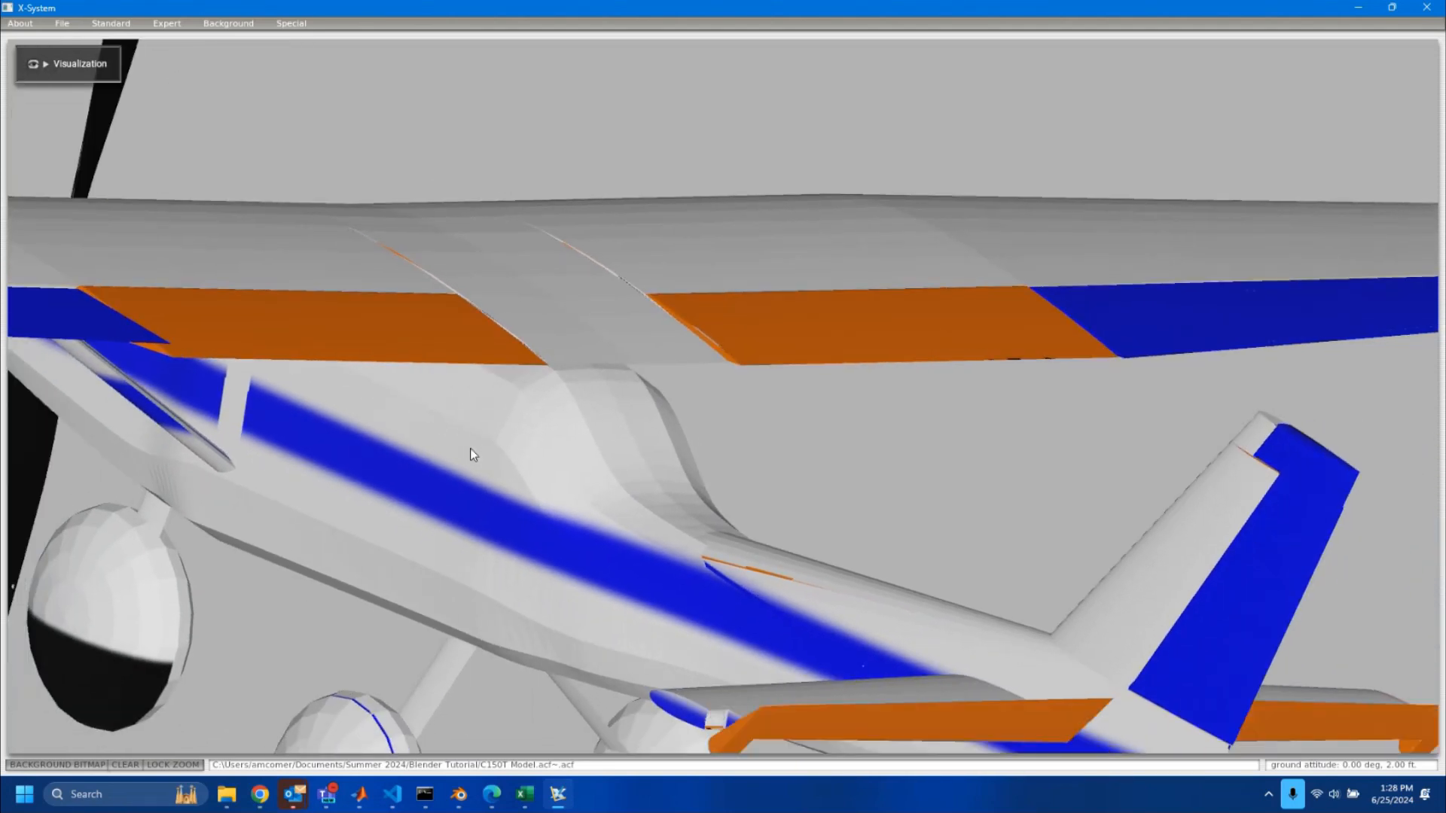
pyautogui.scroll(-5, 472, 450)
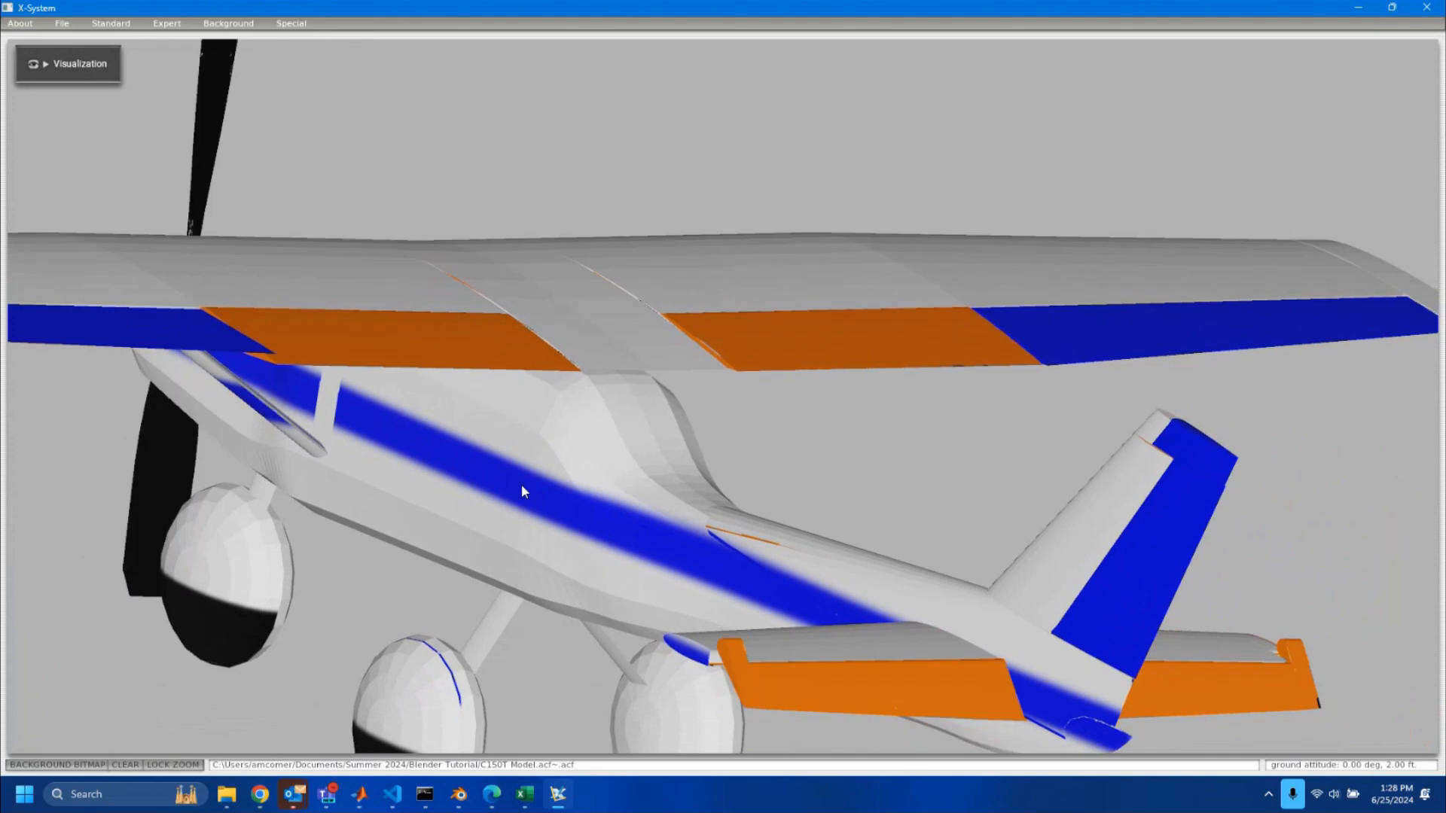
pyautogui.press('-')
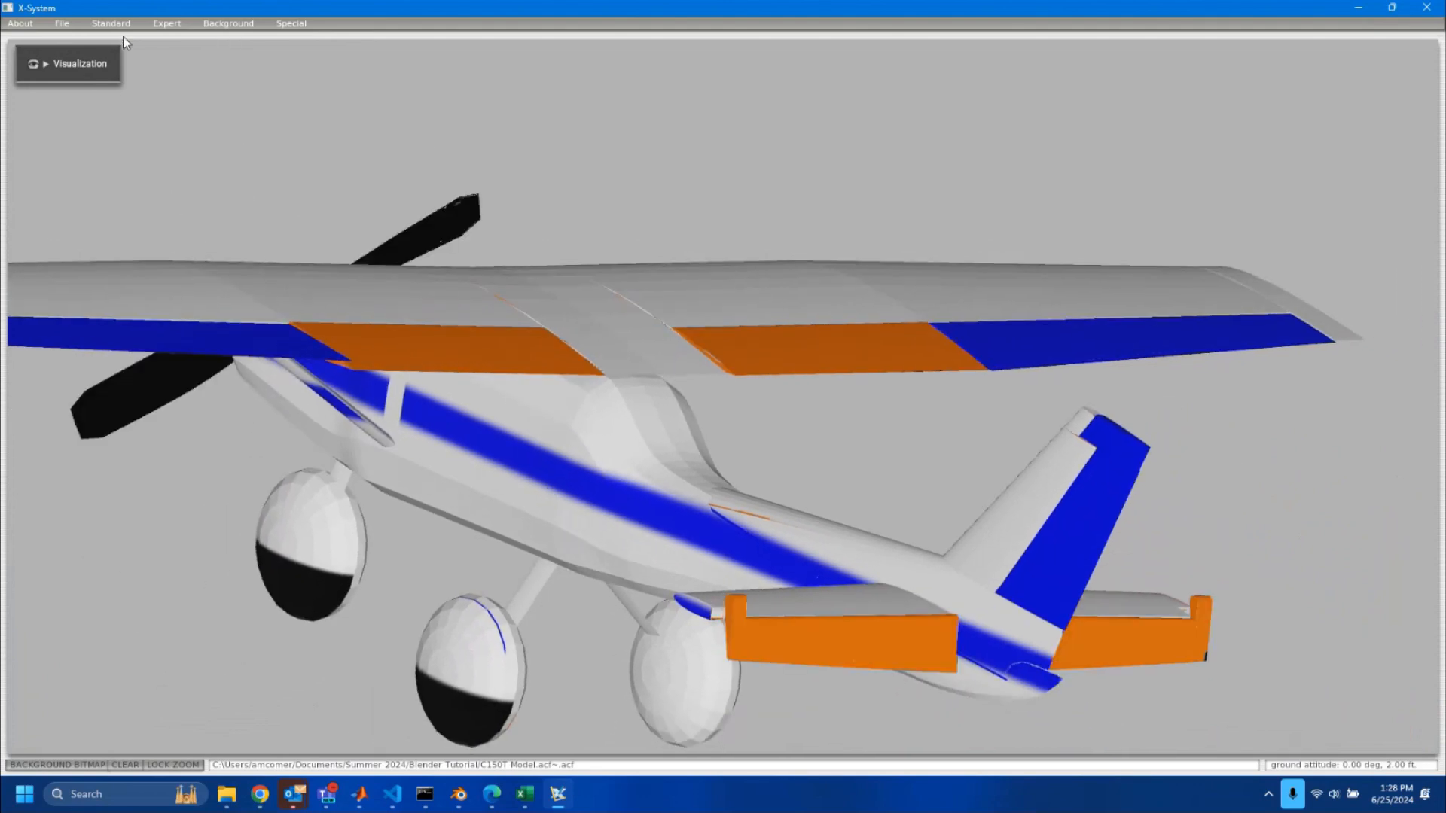
pyautogui.click(62, 25)
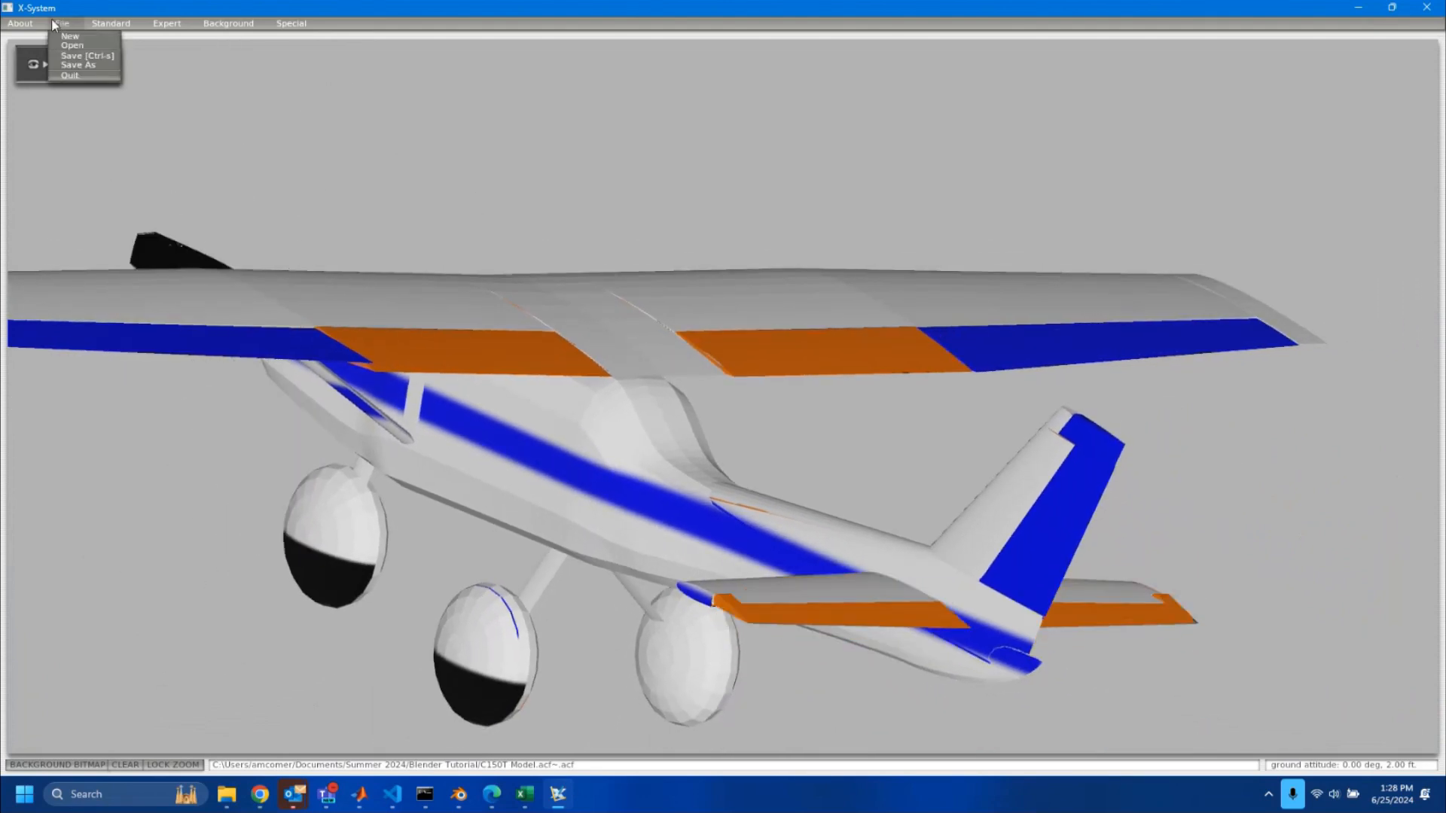
pyautogui.click(106, 24)
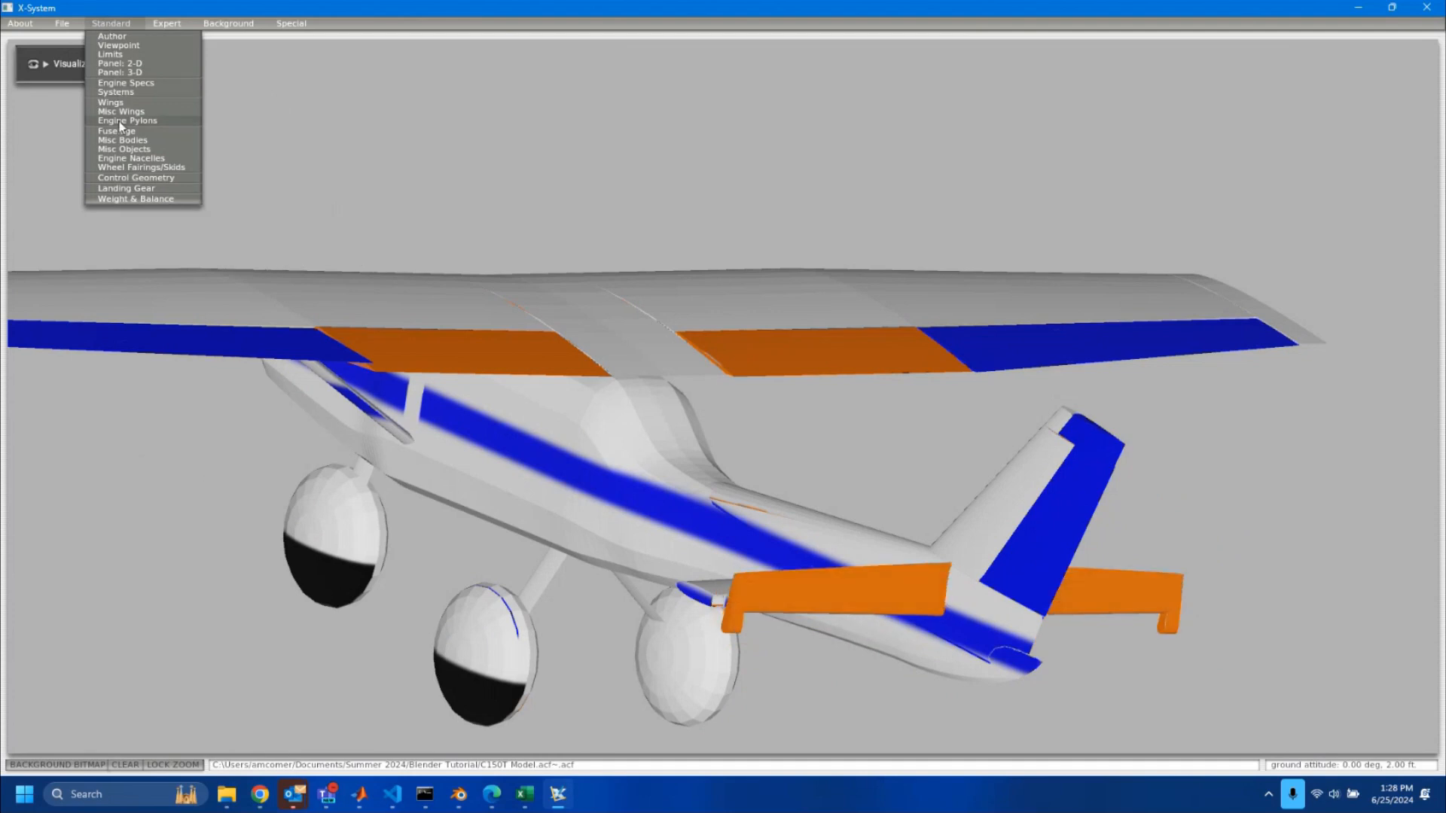
pyautogui.click(121, 149)
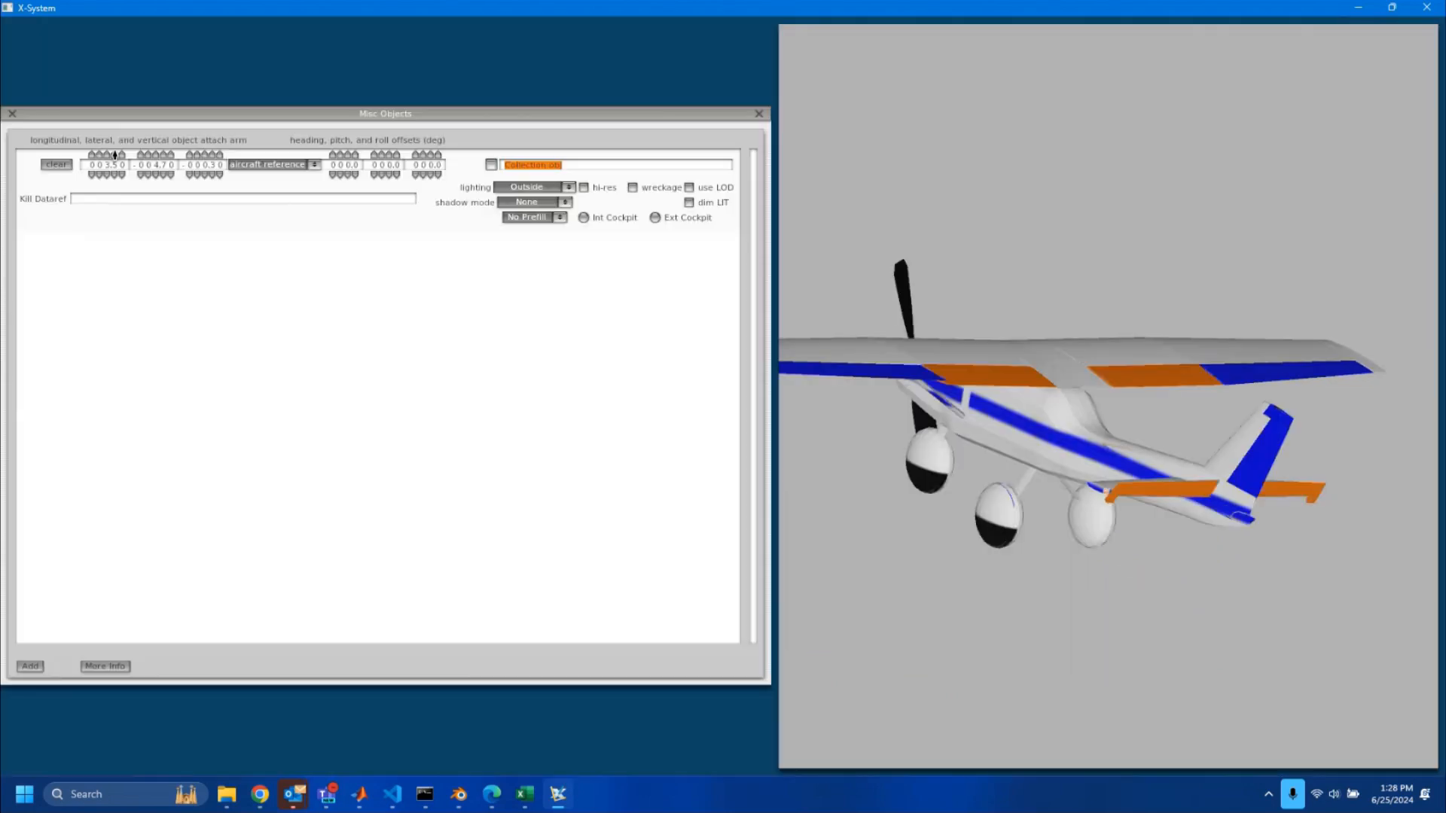
pyautogui.click(491, 166)
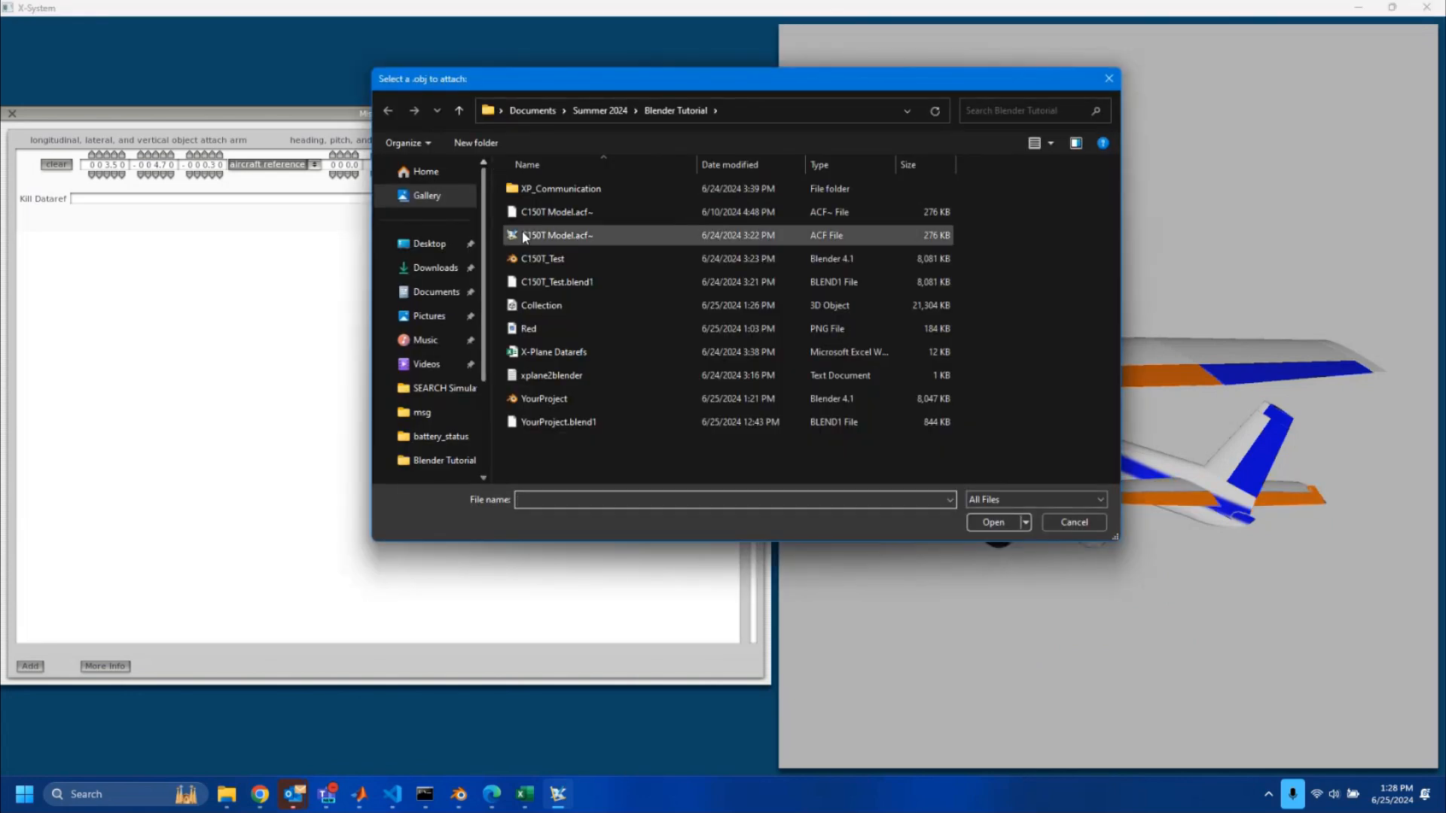
pyautogui.click(536, 307)
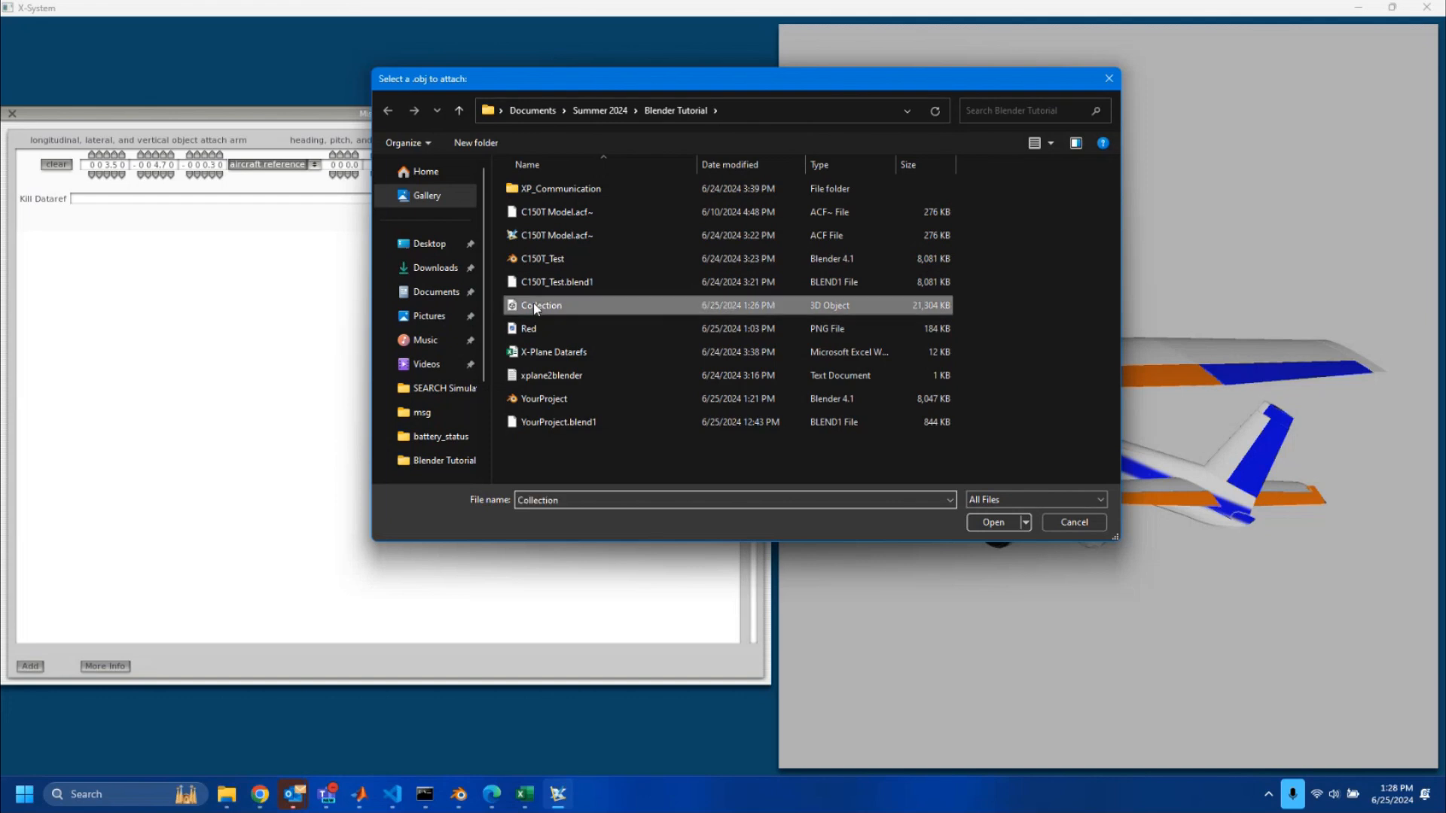
pyautogui.click(994, 525)
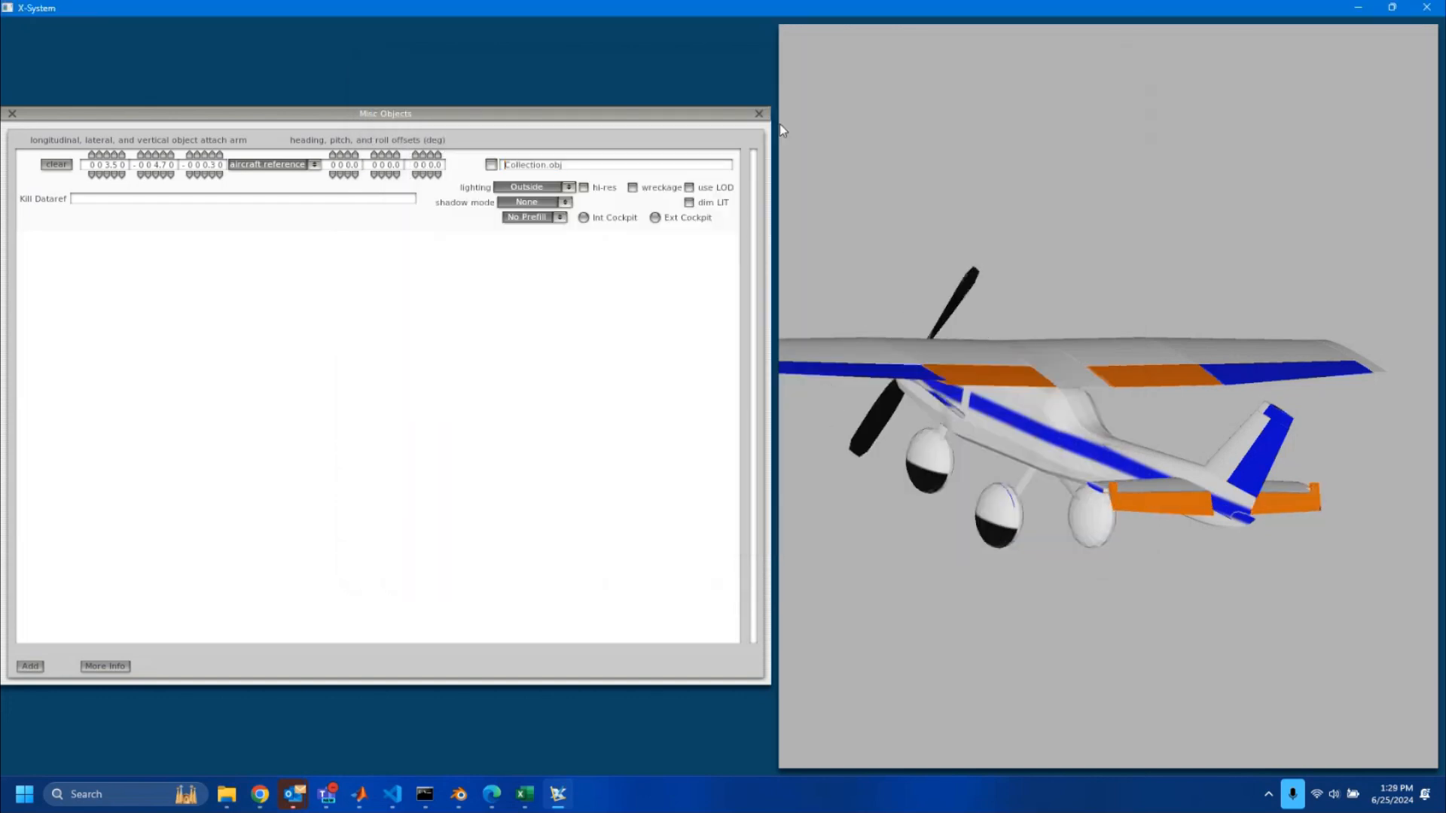
pyautogui.click(759, 114)
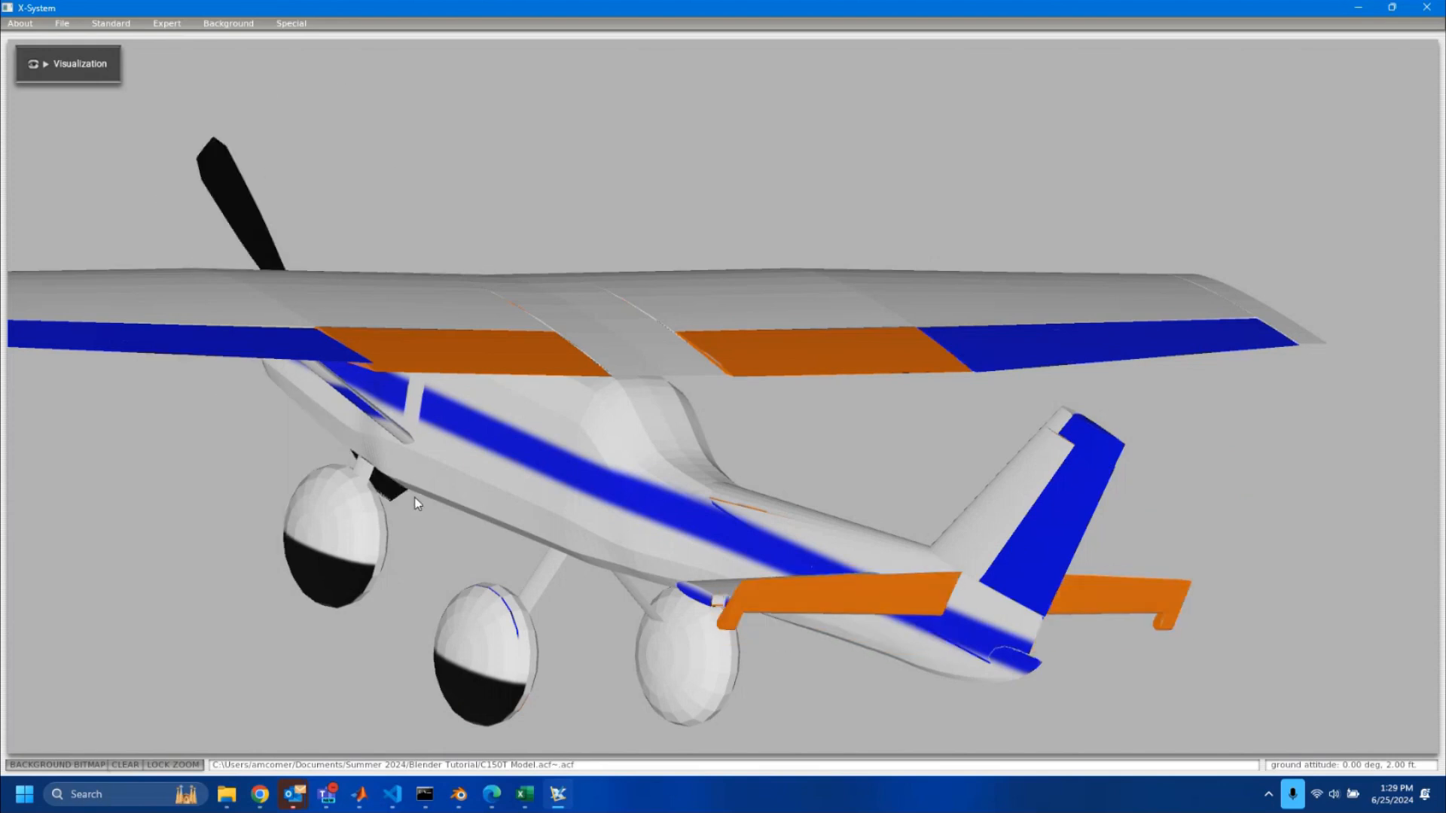
# Examine the aircraft with its attached object in side profile, from the propeller to the whole tail
pyautogui.press('Left')
pyautogui.press('Right')
pyautogui.press('Right')
pyautogui.press('Up')
pyautogui.press('Left')
pyautogui.press('Down')
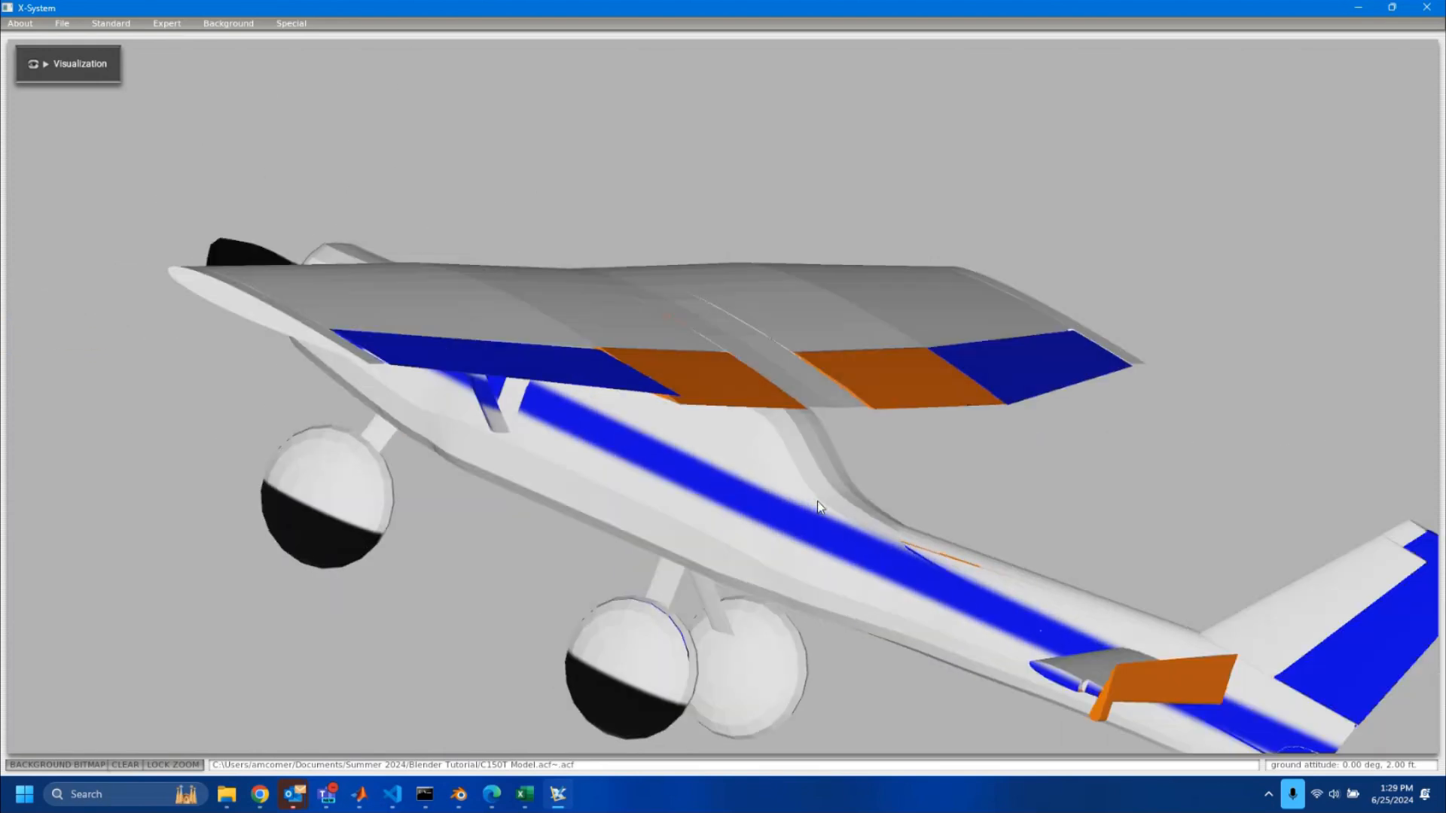
pyautogui.press('Right')
pyautogui.moveTo(823, 503); pyautogui.dragTo(980, 506)
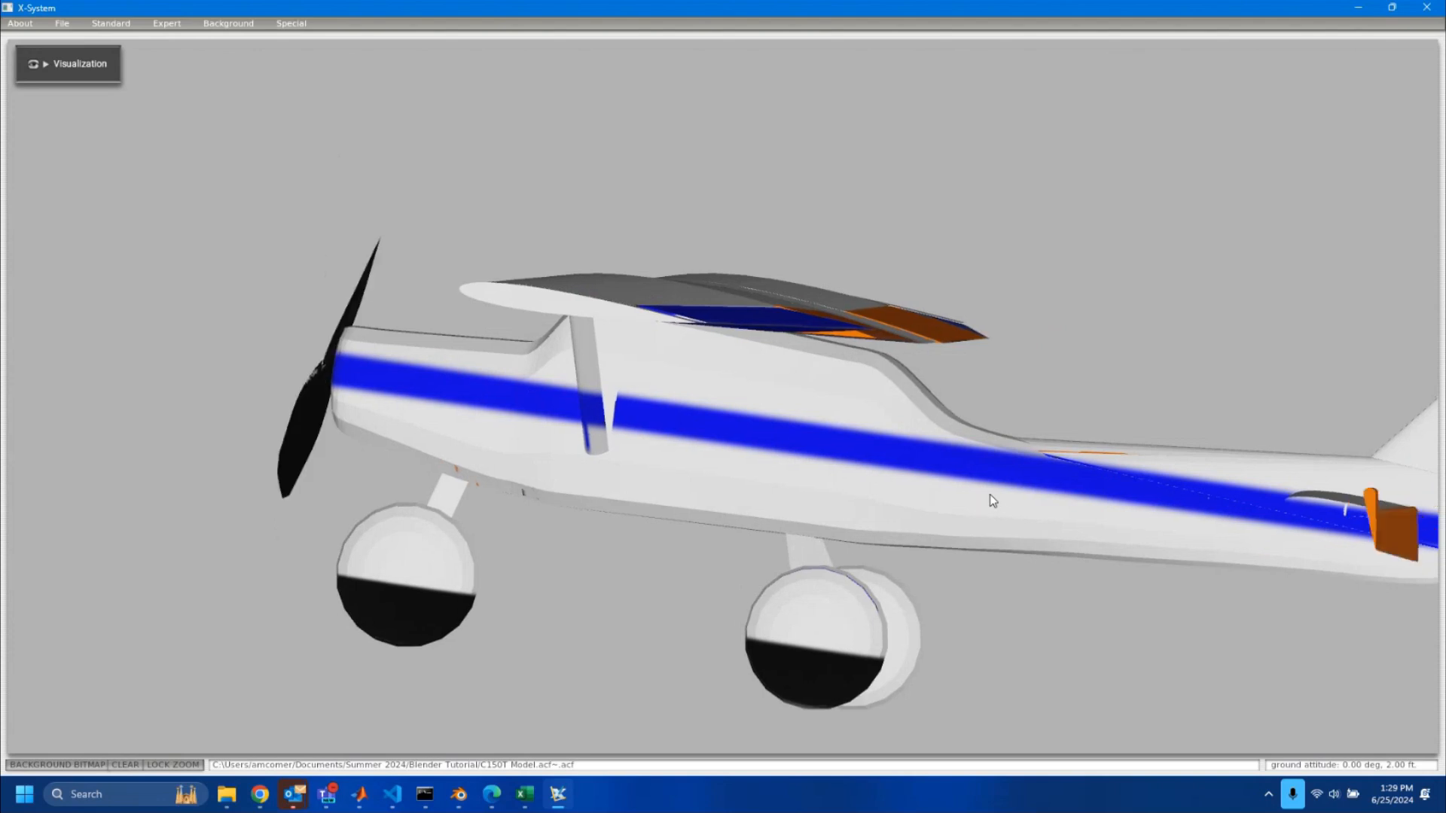
pyautogui.scroll(3, 990, 494)
pyautogui.scroll(-3, 990, 494)
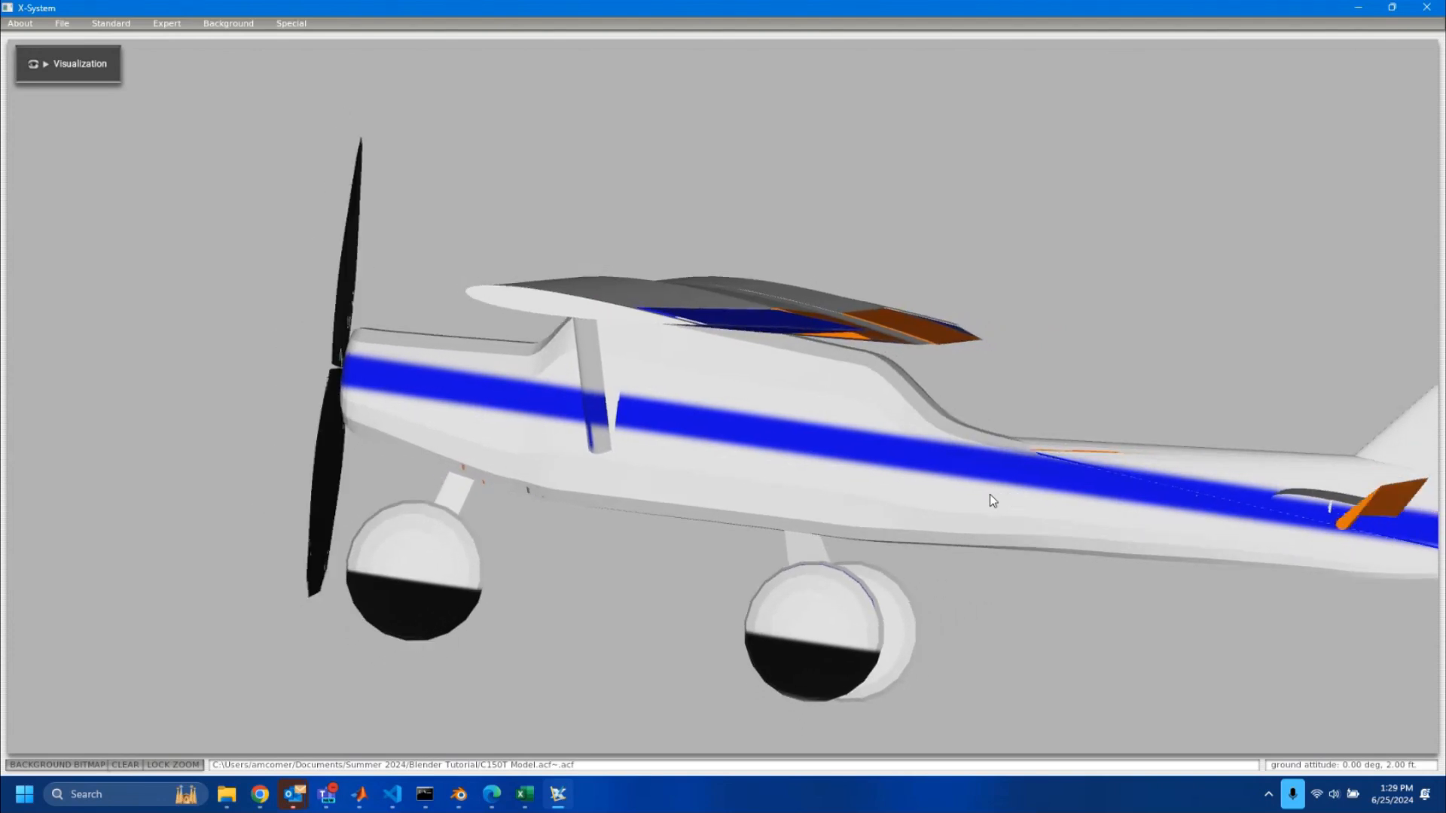
pyautogui.scroll(-2, 990, 494)
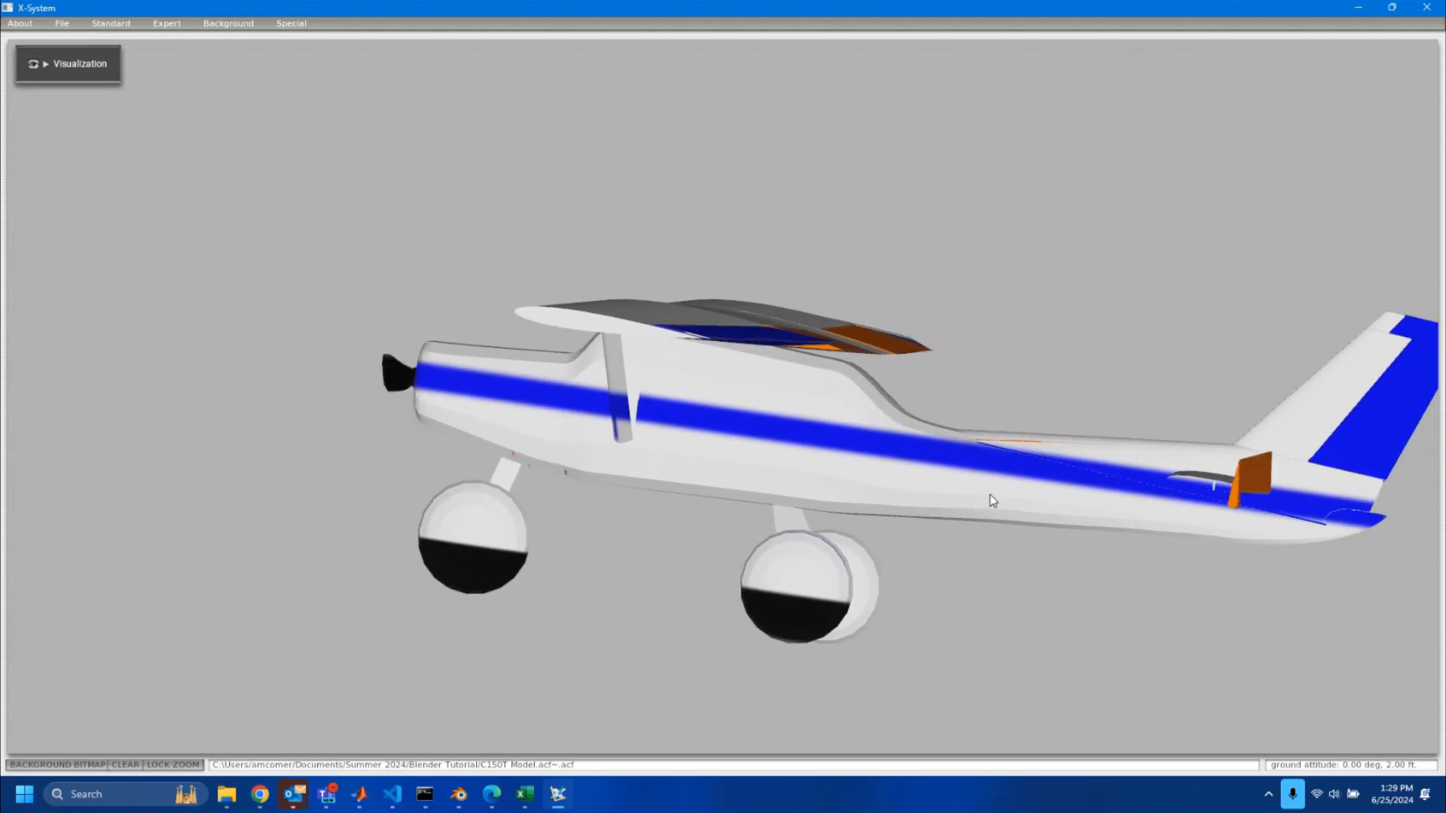
pyautogui.press('-')
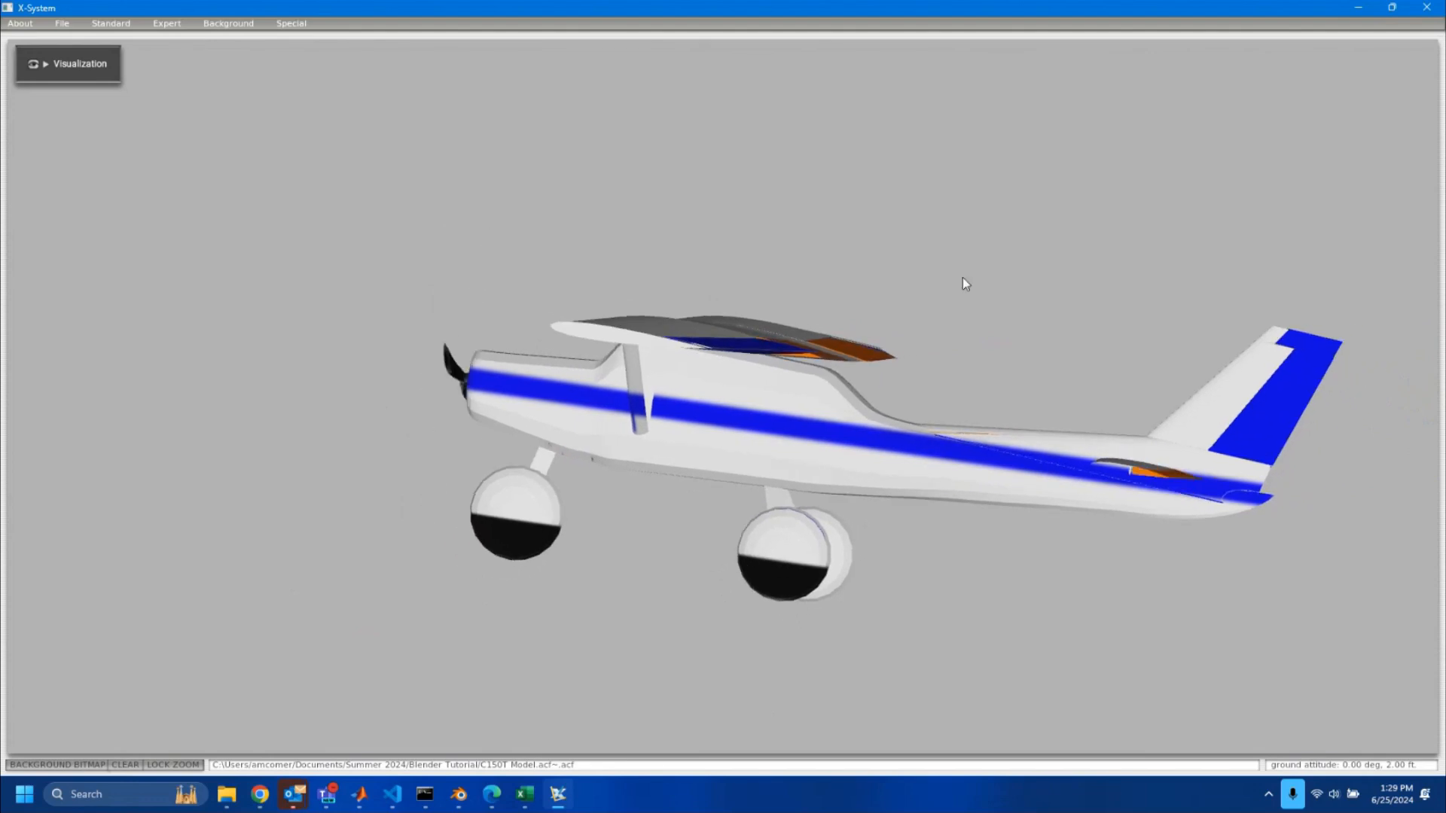
pyautogui.scroll(-4, 834, 390)
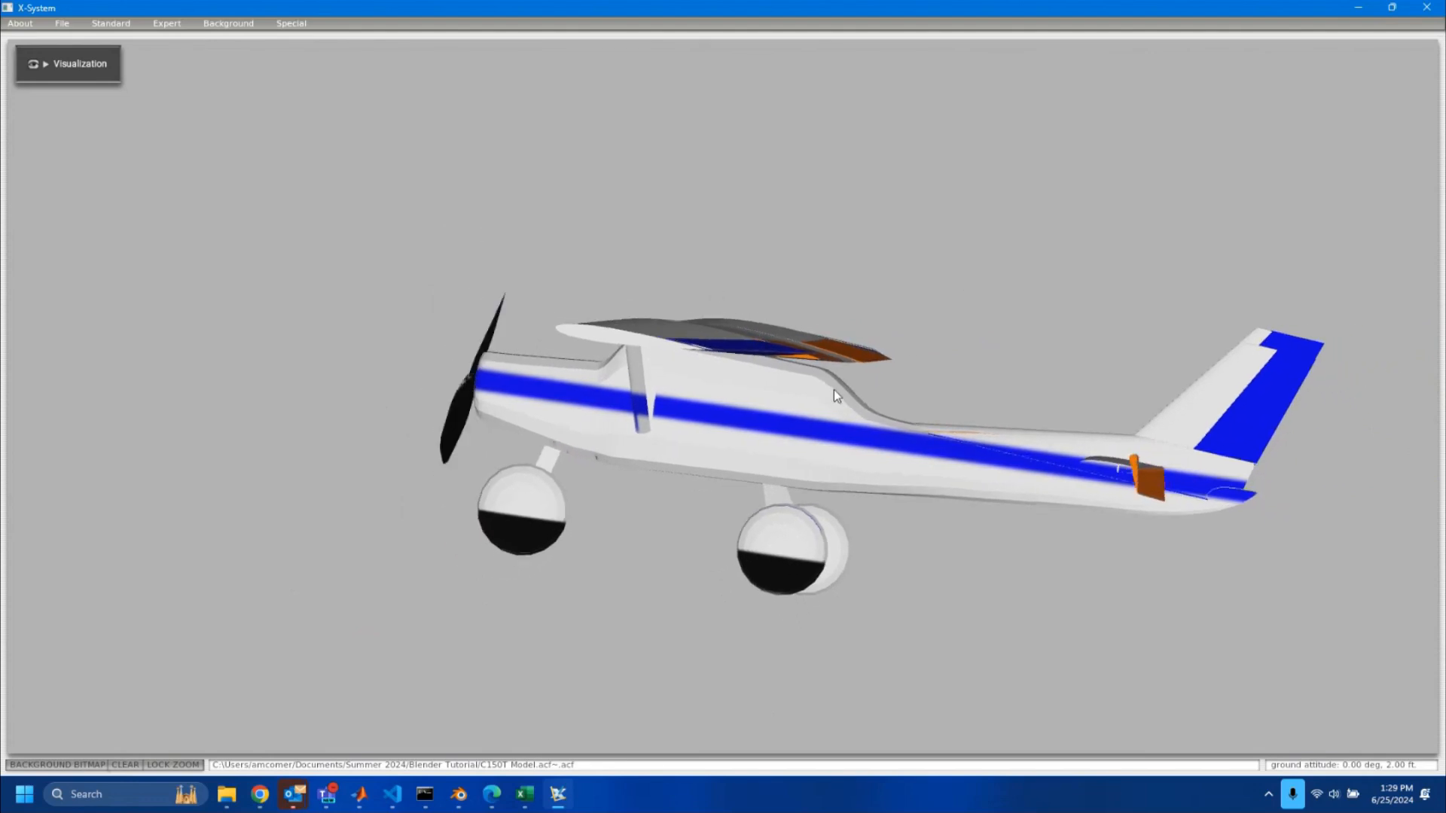
# Inspect the moving propeller, wings and tail surfaces of the aircraft from both higher and lower angles and from the front
pyautogui.press('a')
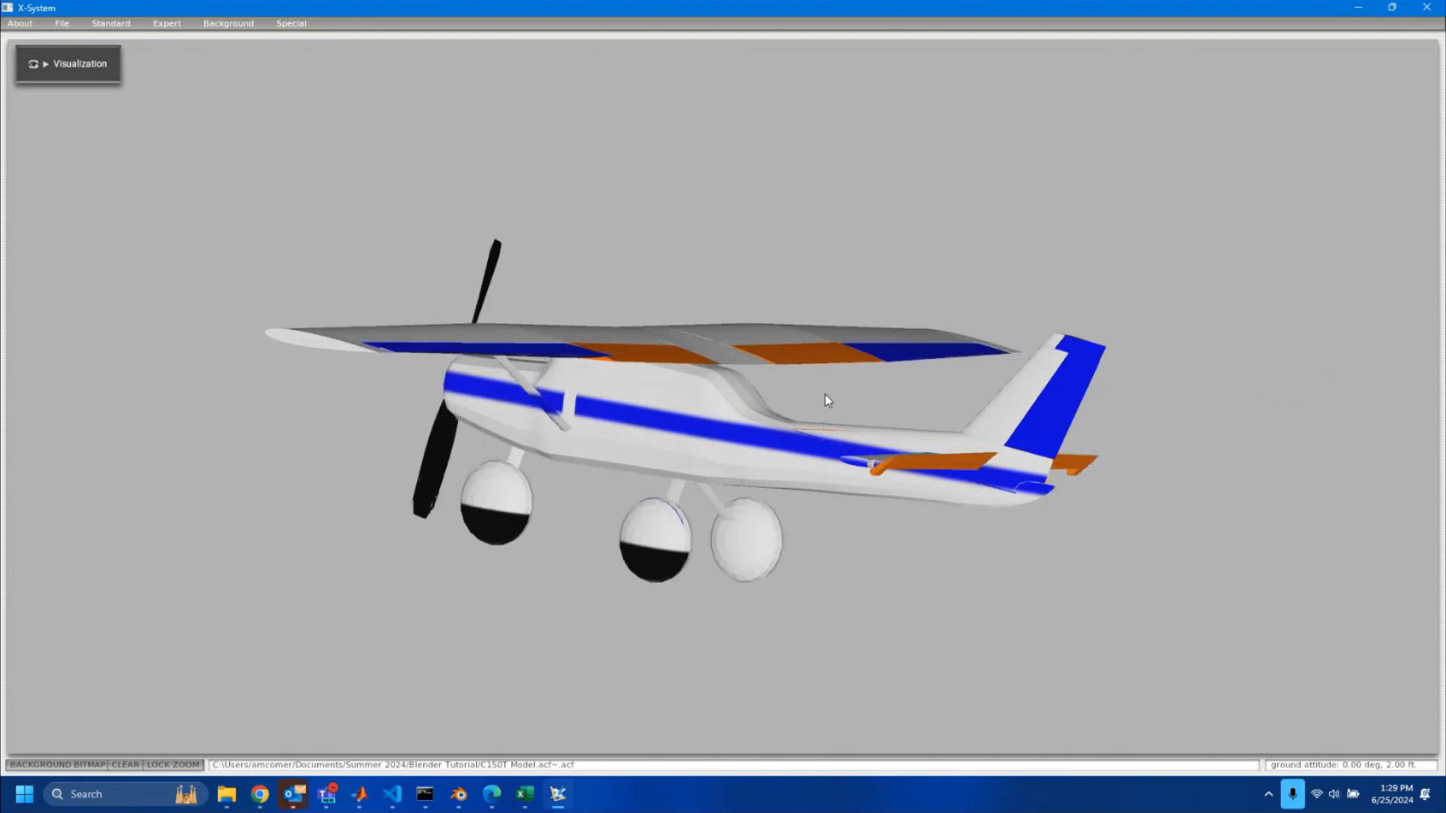
pyautogui.press('d')
pyautogui.press('d')
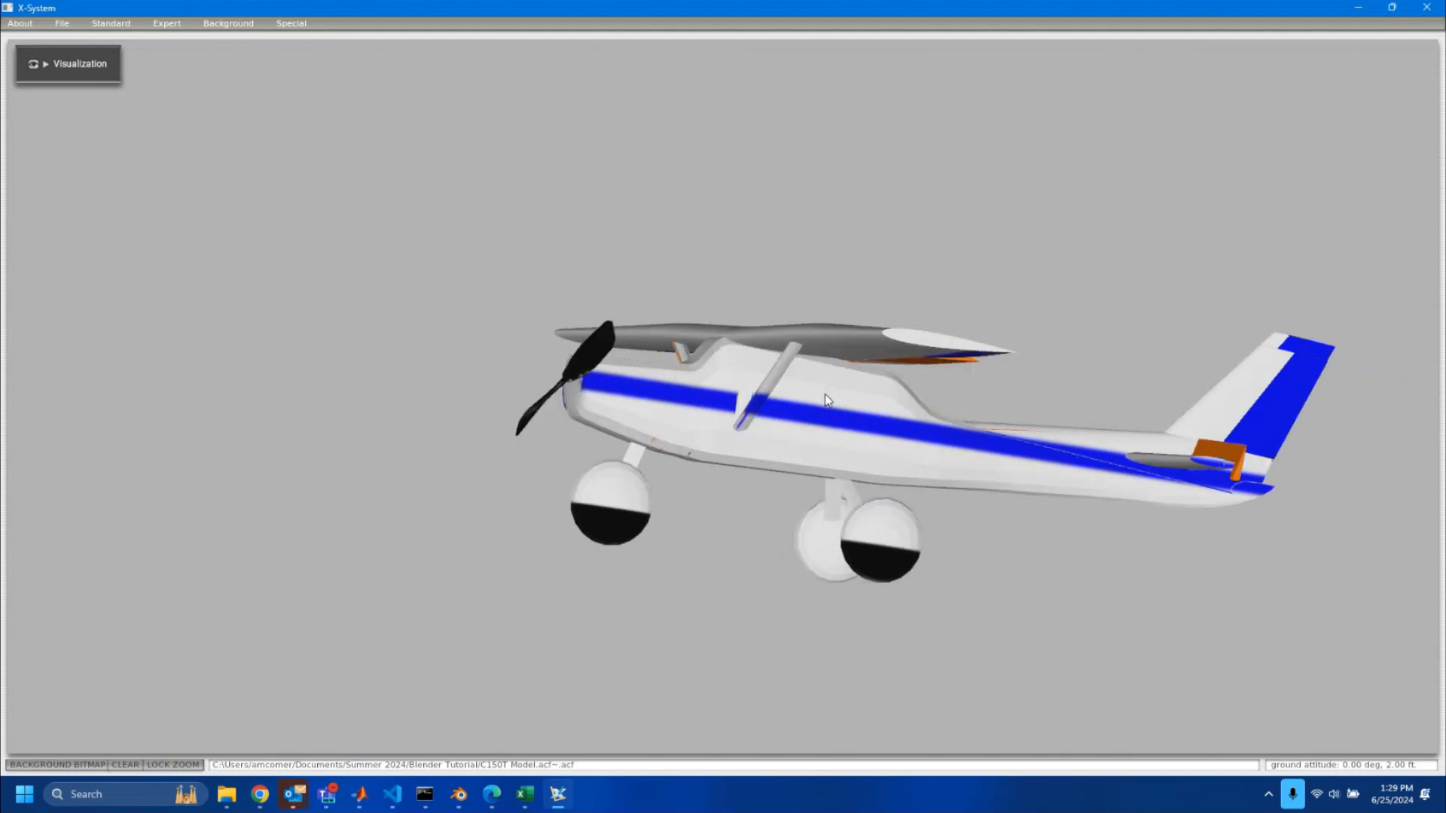
pyautogui.press('s')
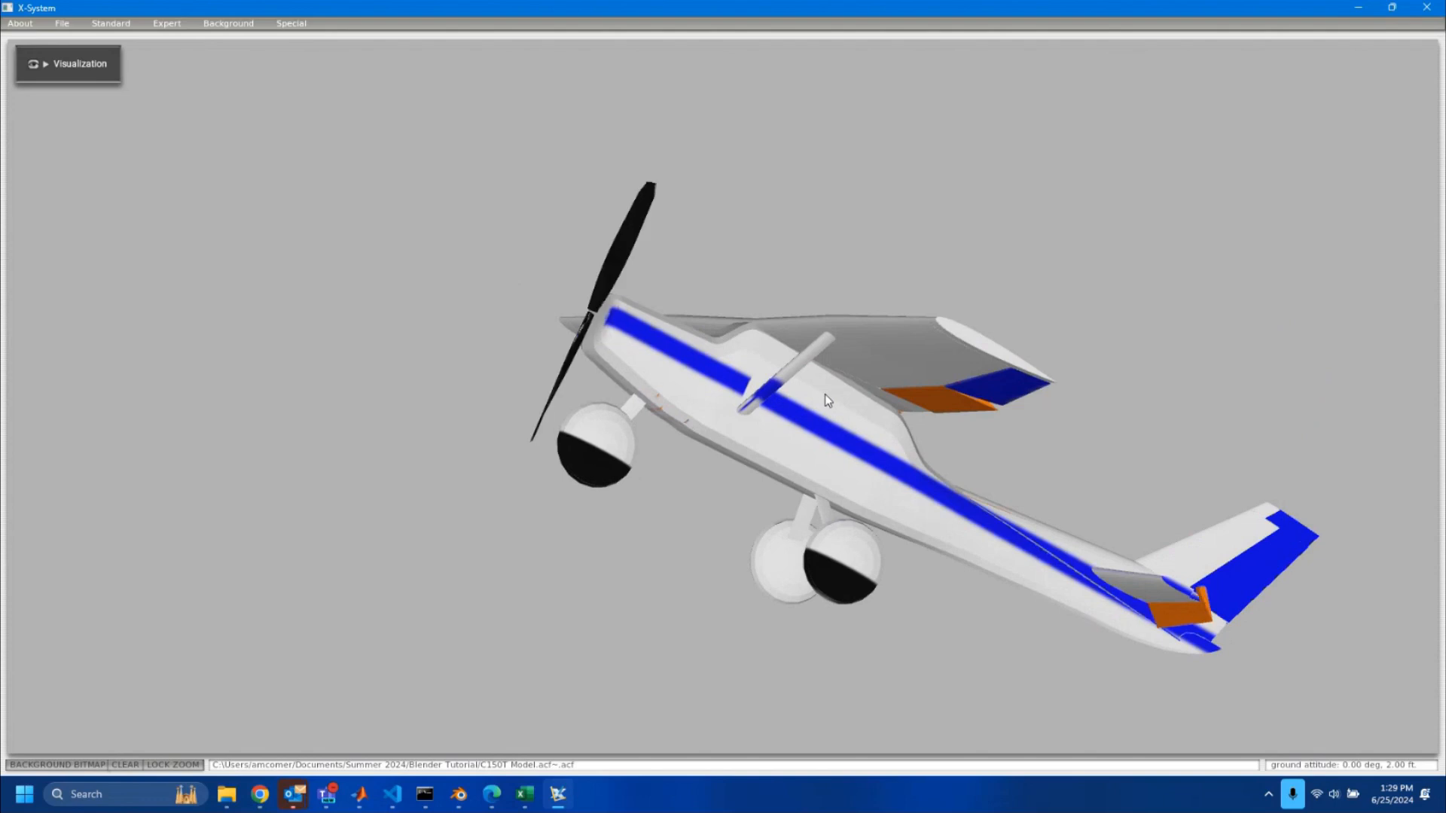
pyautogui.press('w')
pyautogui.press('w')
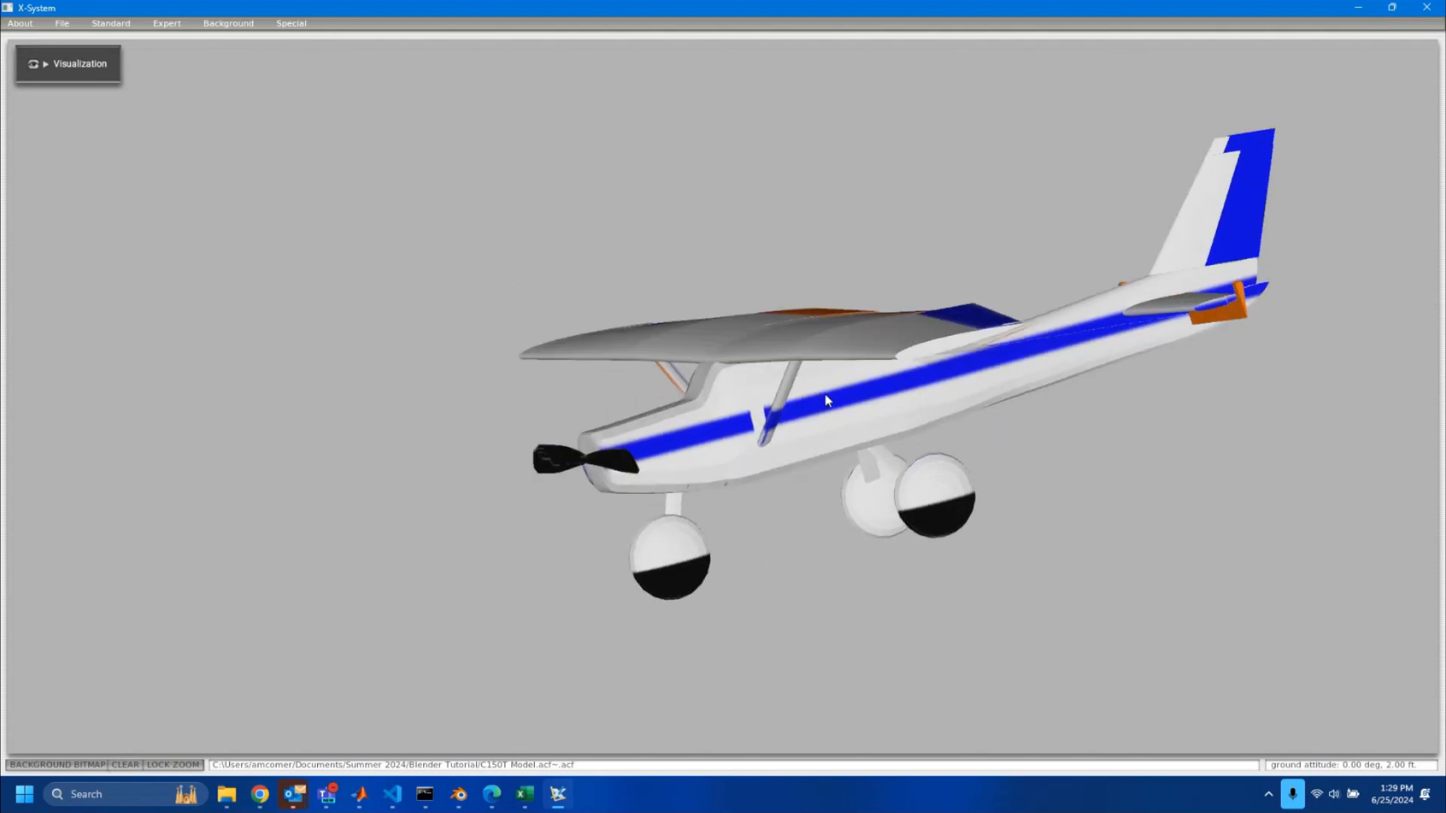
pyautogui.press('a')
pyautogui.press('s')
pyautogui.press('d')
pyautogui.press('w')
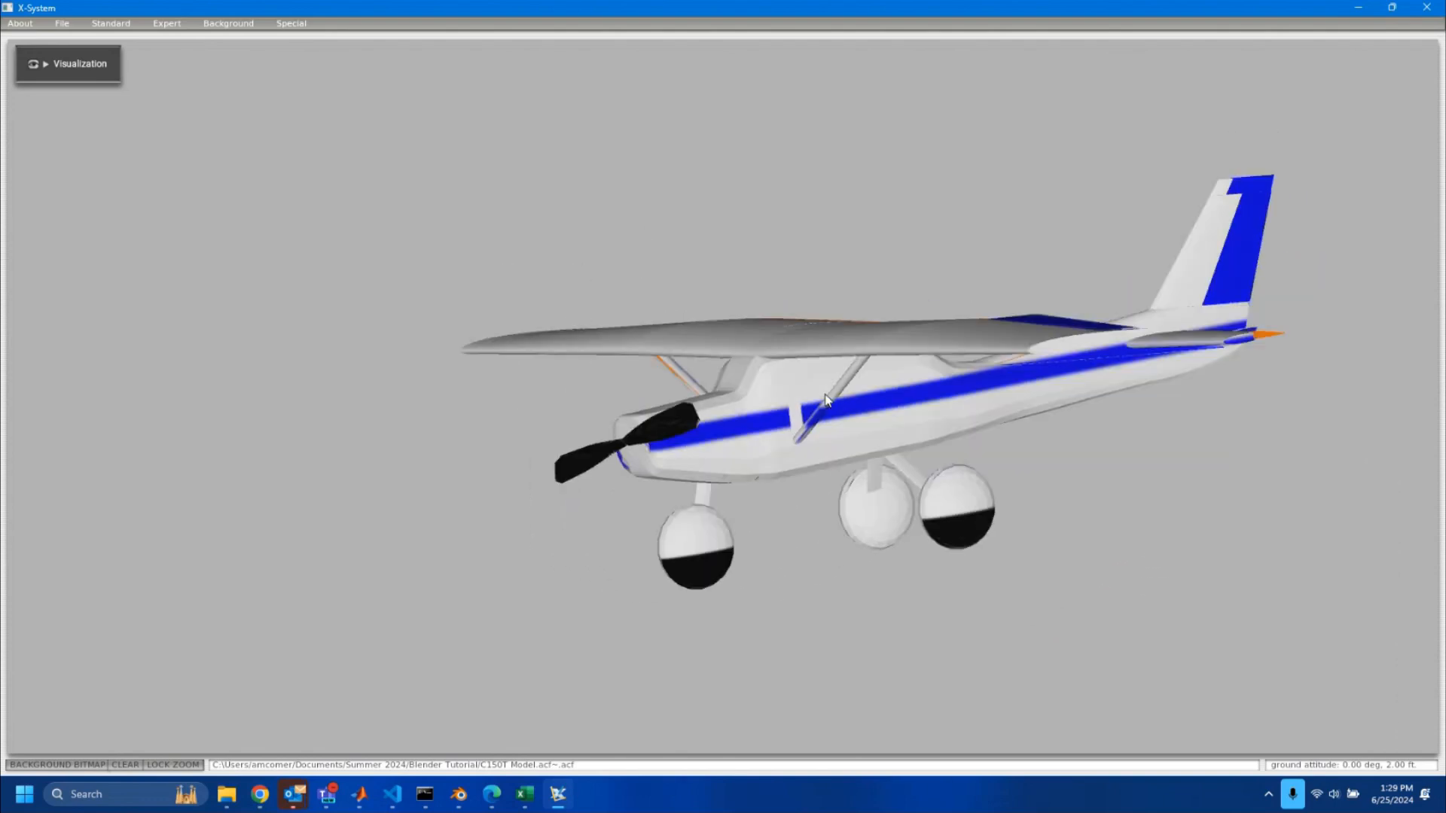
pyautogui.press('-')
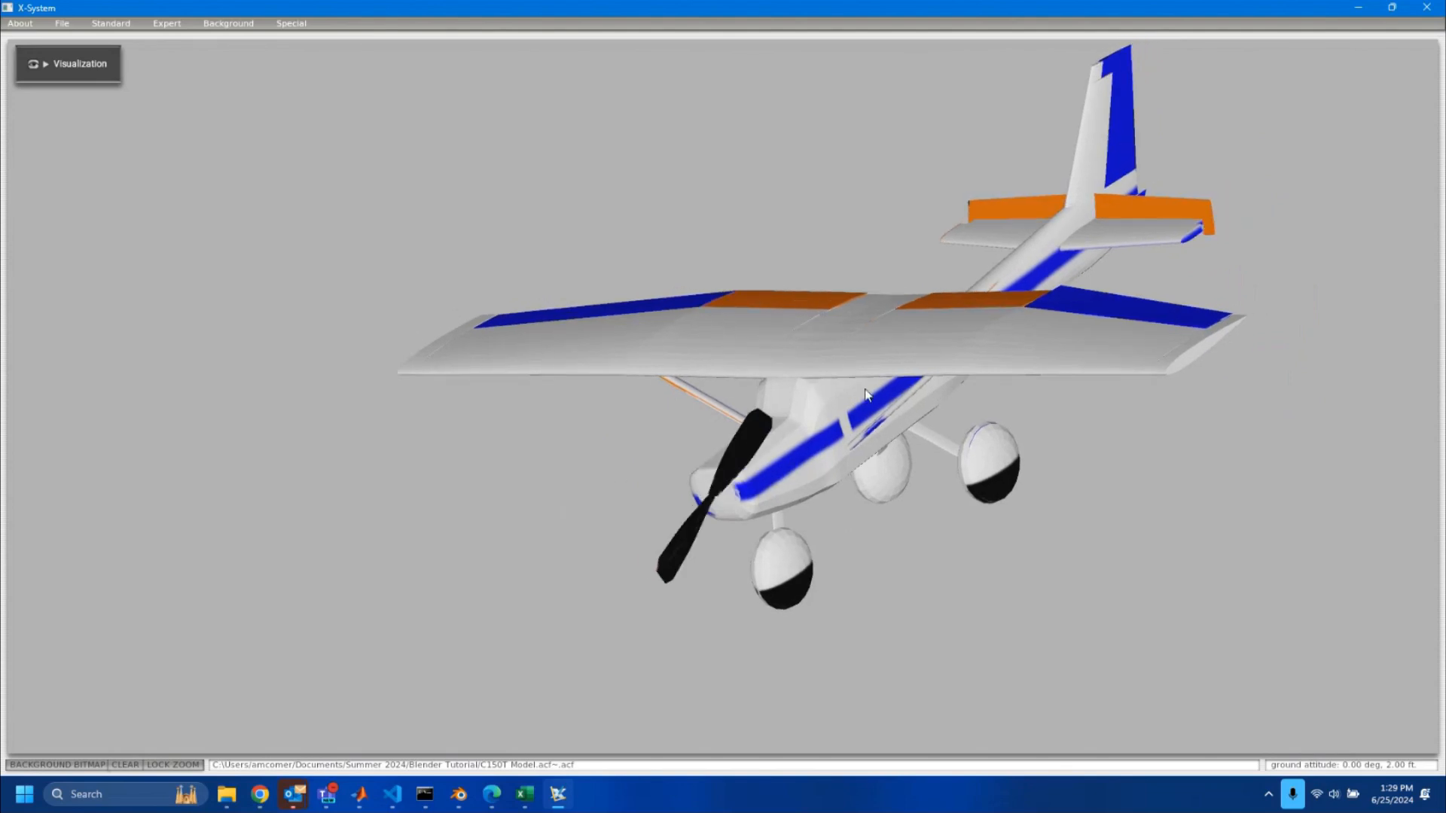
pyautogui.press('a')
pyautogui.press('a')
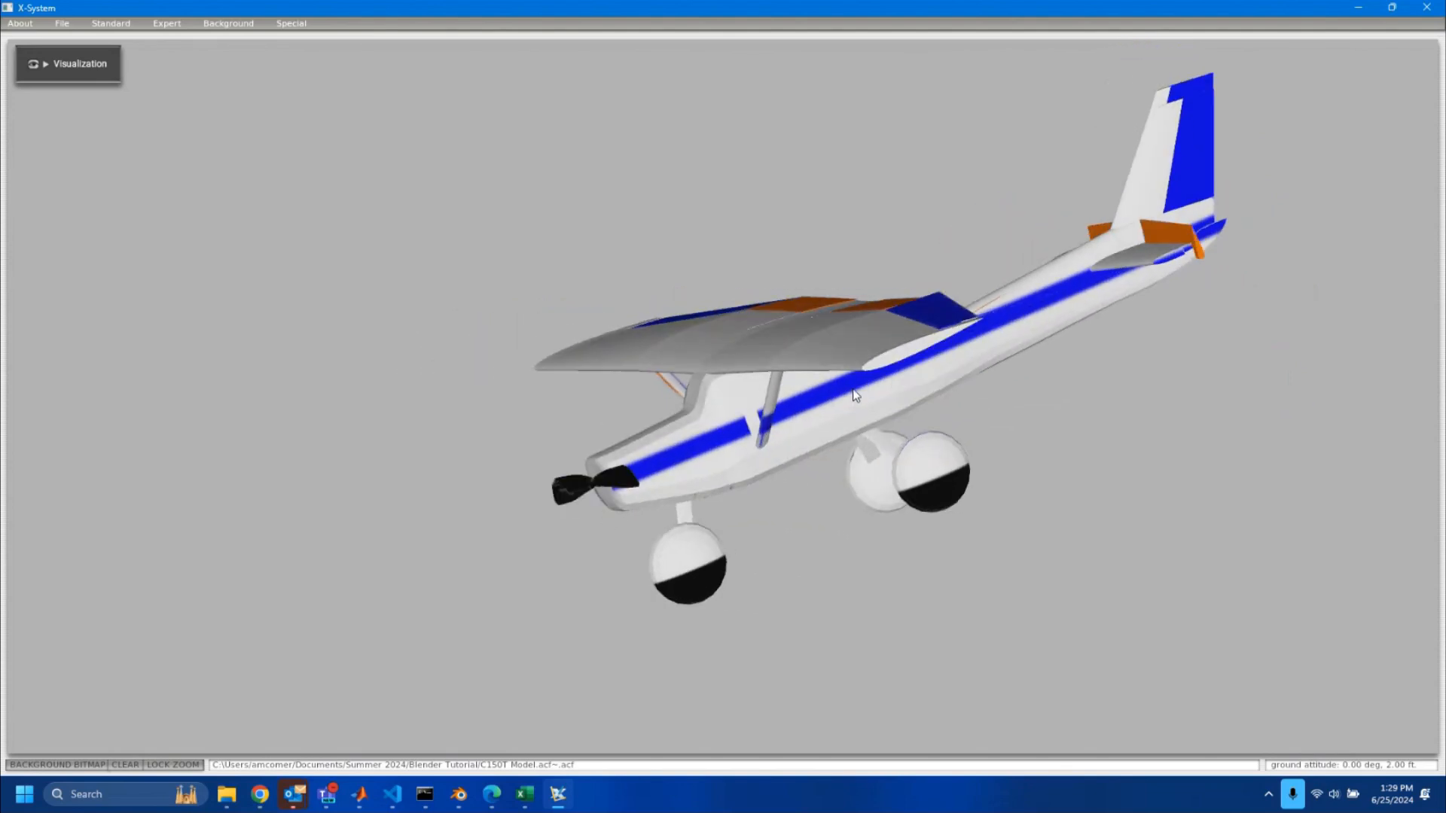
pyautogui.click(172, 24)
pyautogui.moveTo(111, 23)
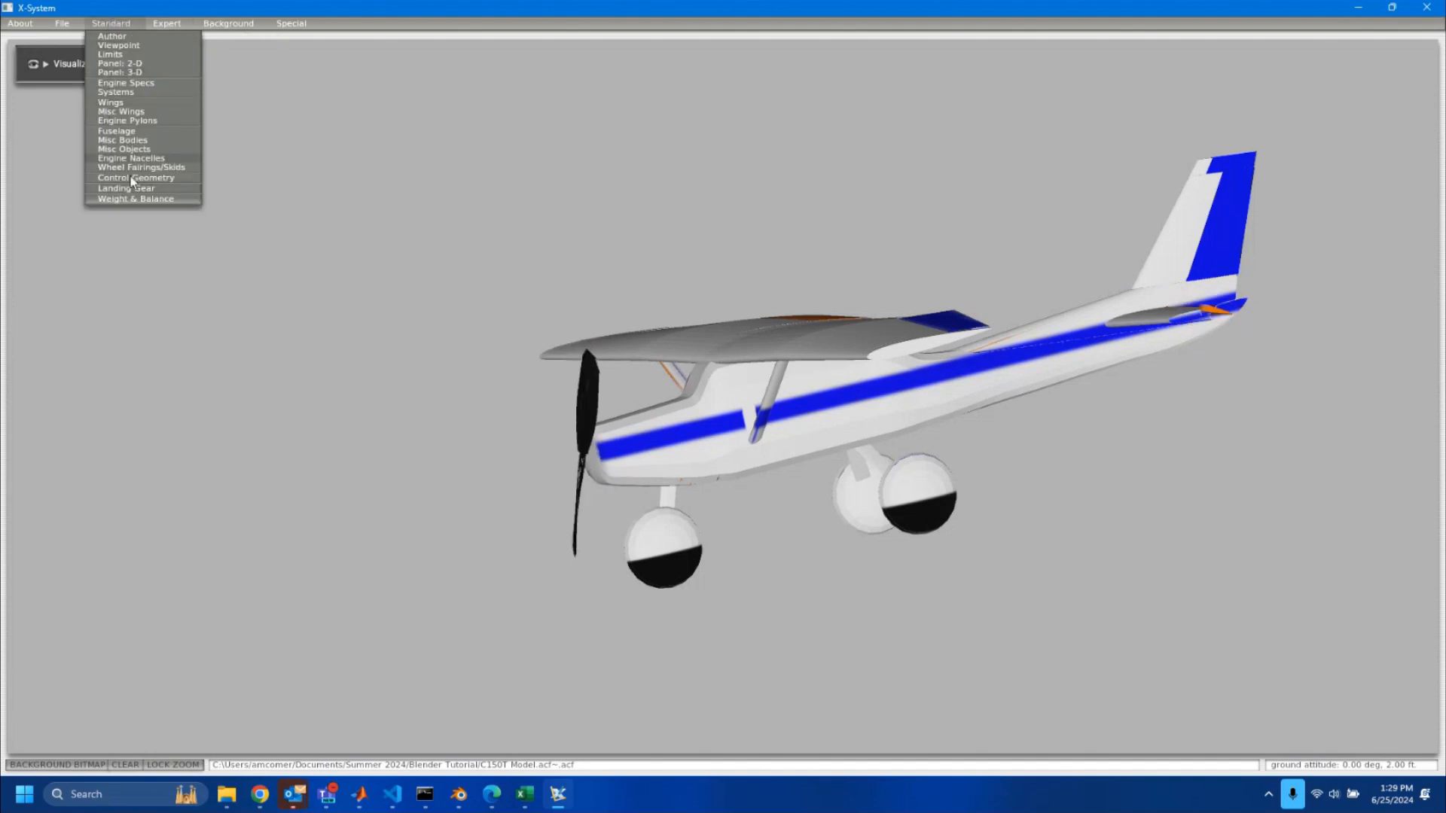
pyautogui.click(373, 237)
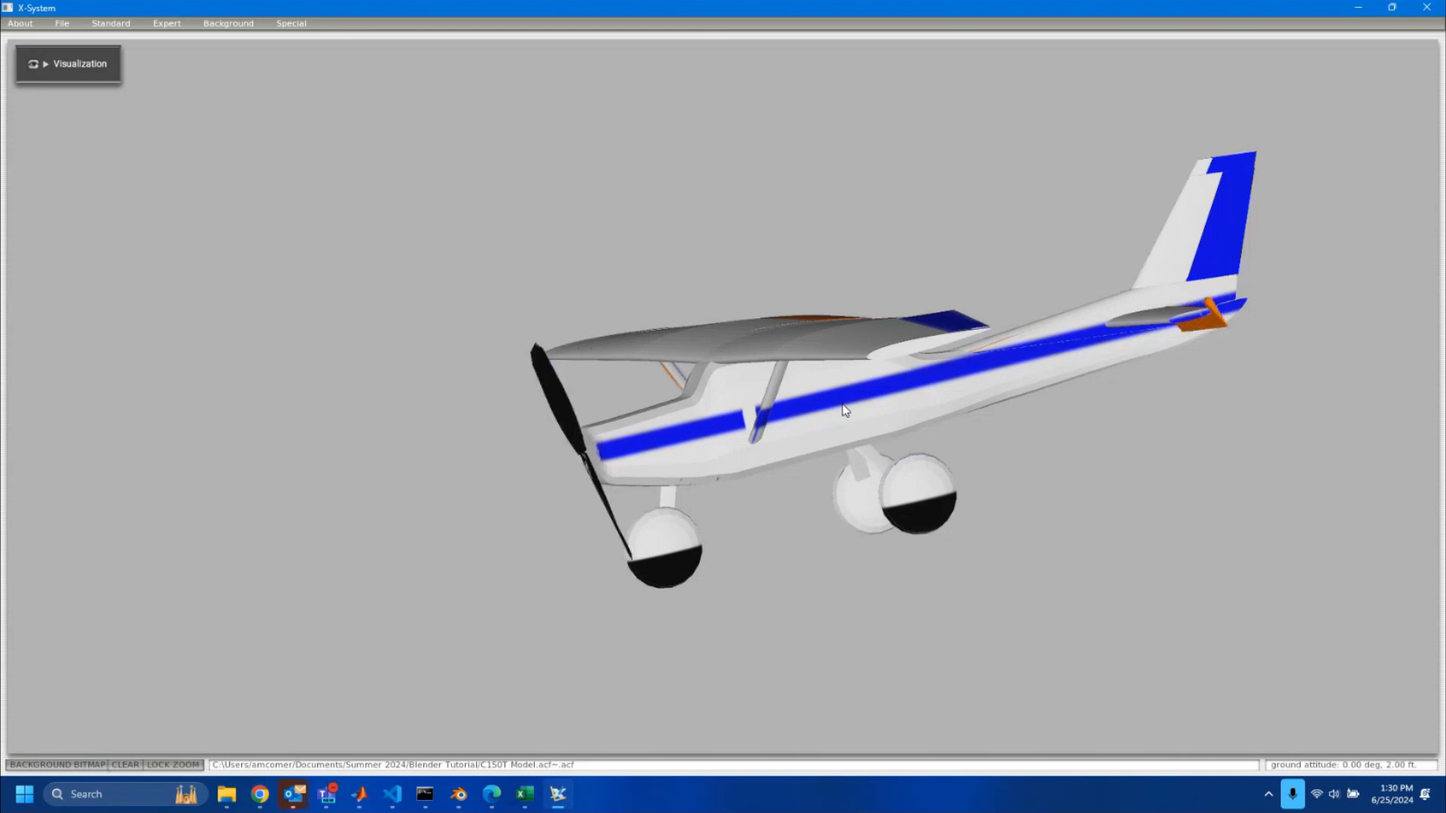
# Examine the moving propeller and elevator of the aircraft from the front quarter, lowering the viewpoint to wing level
pyautogui.moveTo(845, 409); pyautogui.dragTo(852, 410)
pyautogui.press('Right')
pyautogui.press('Down')
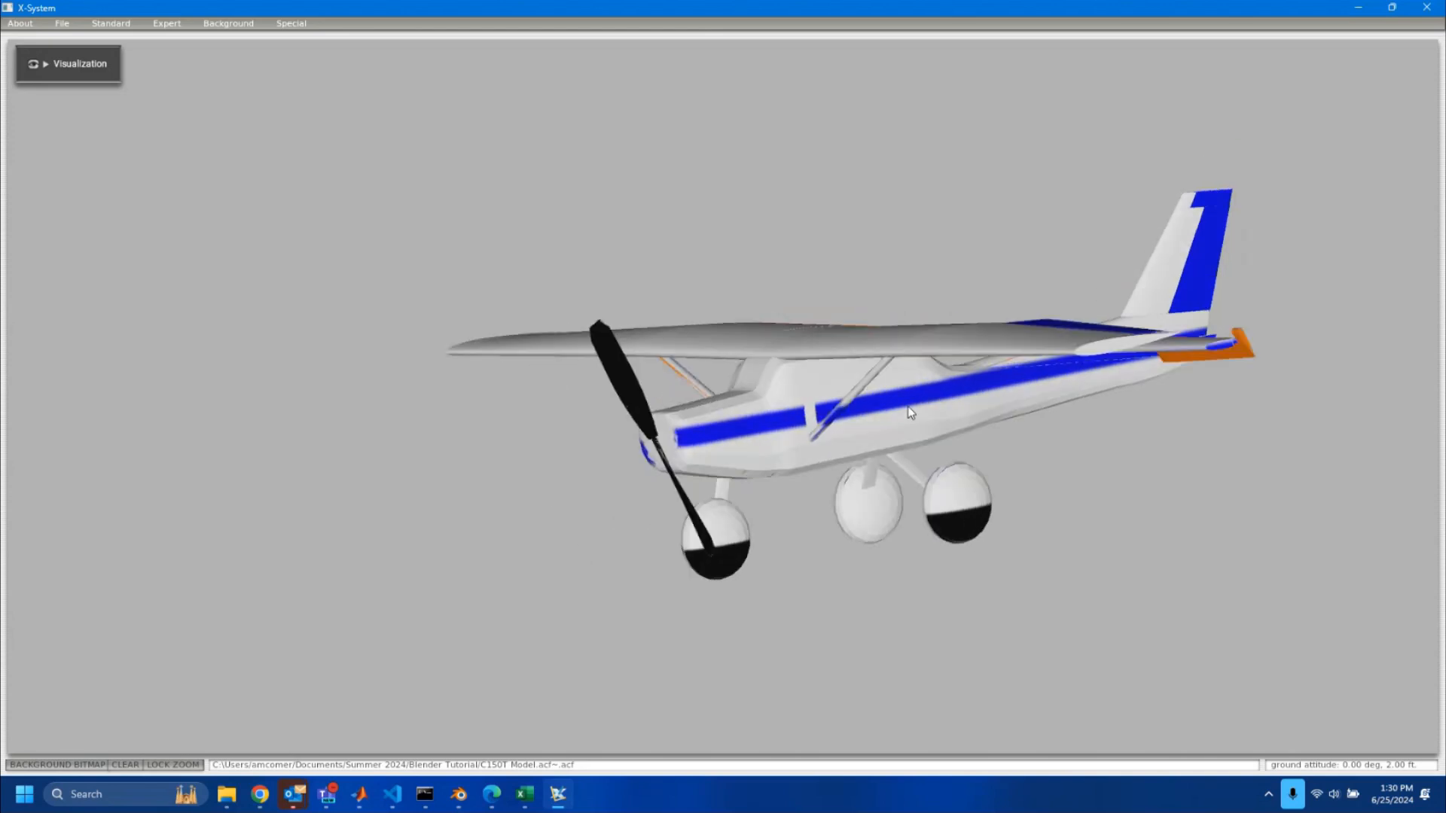
pyautogui.press('Right')
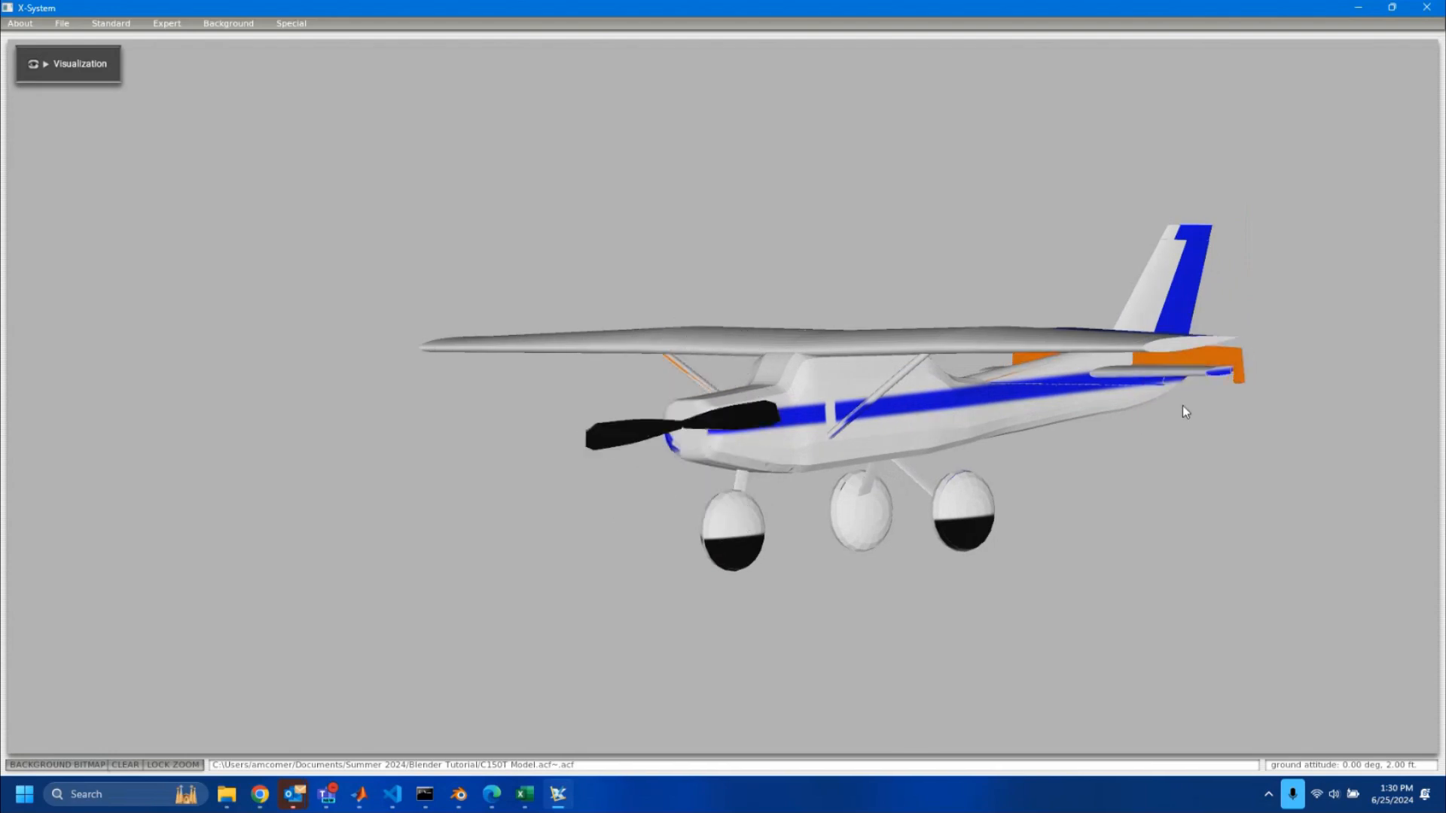
pyautogui.press('Right')
pyautogui.press('Left')
pyautogui.press('Down')
pyautogui.press('Up')
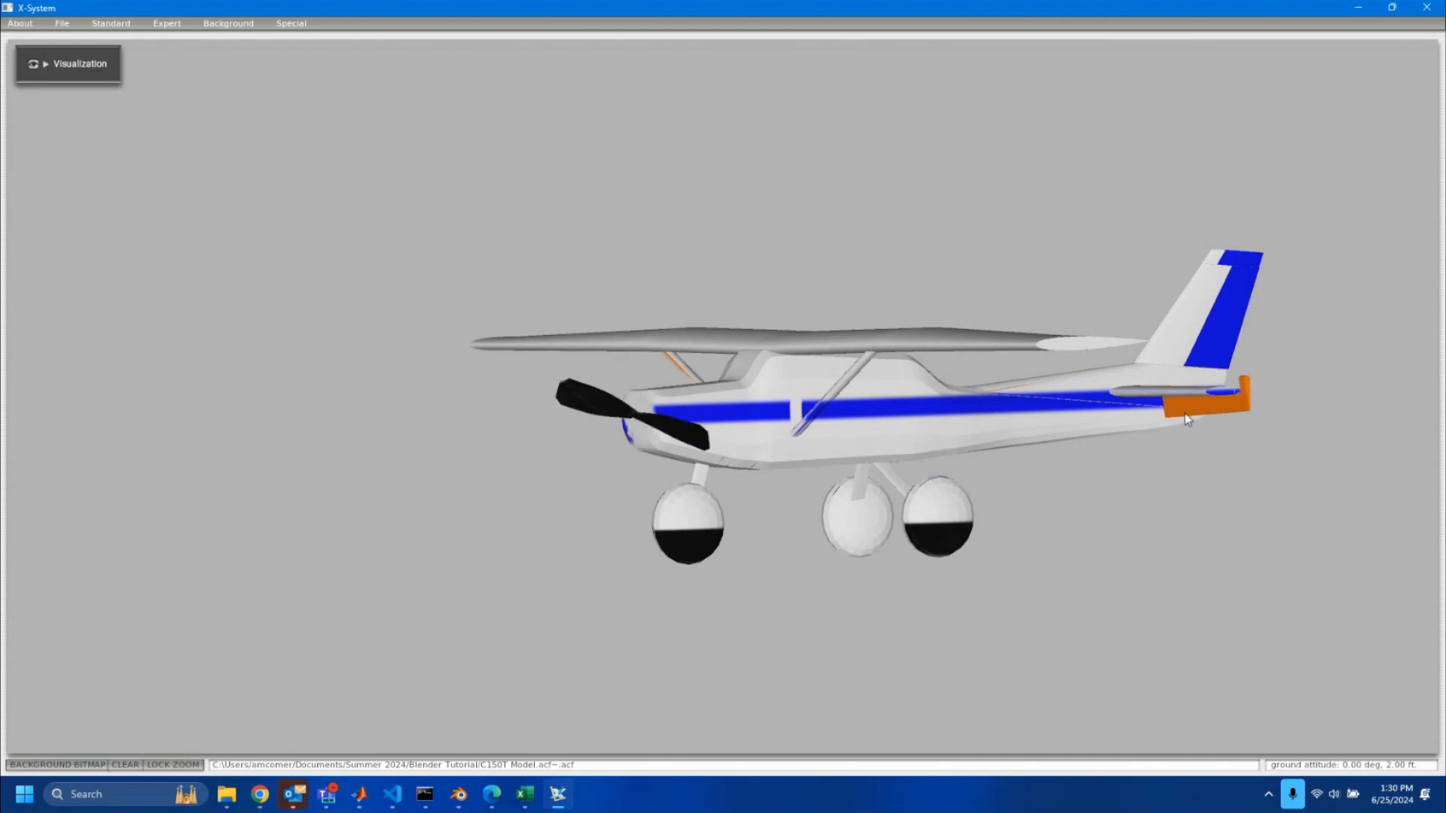
# Inspect the elevator, flaps and propeller motion from behind the aircraft and from both sides, ending in side profile
pyautogui.press('Left')
pyautogui.press('Left')
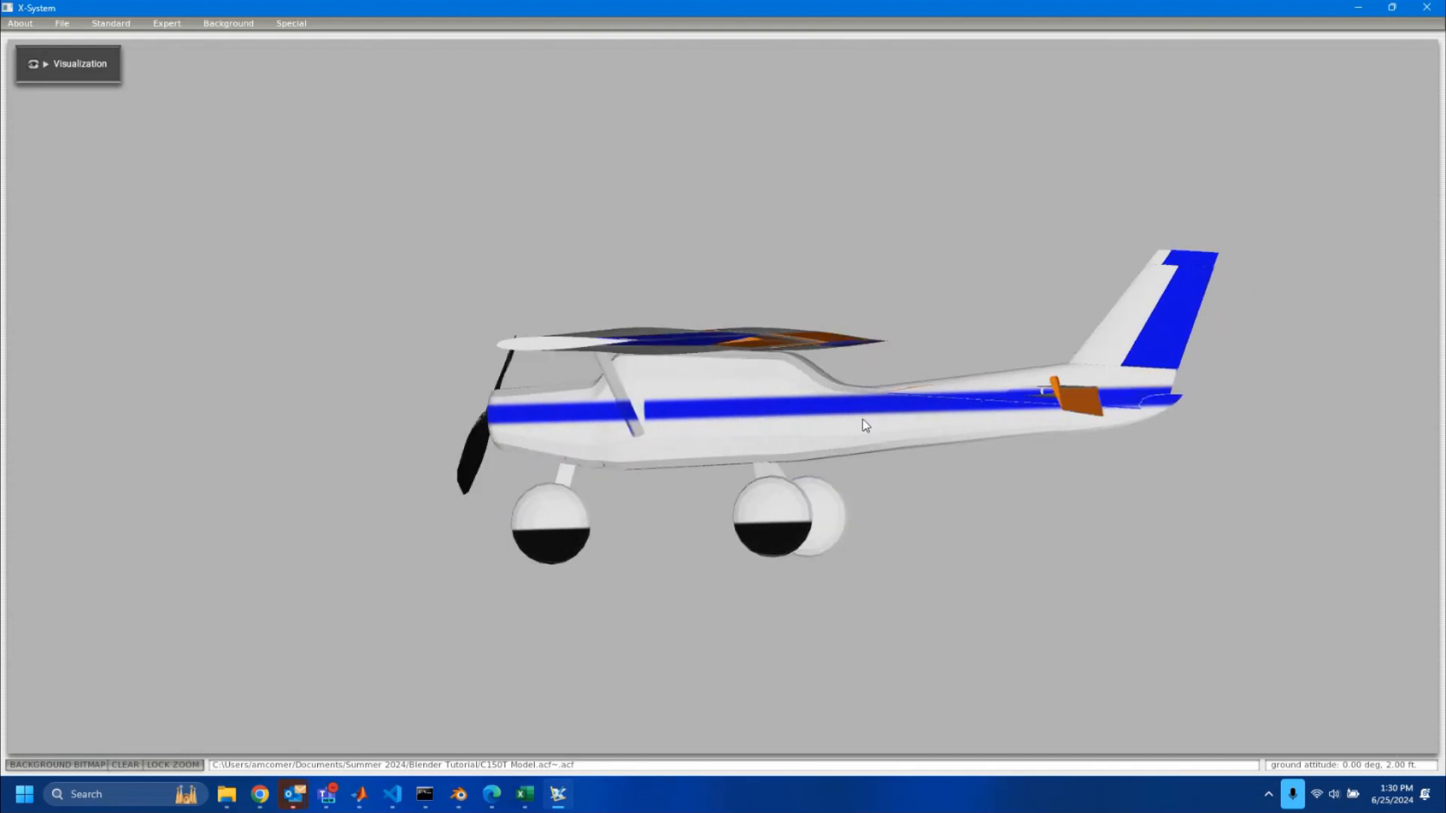
pyautogui.press('Left')
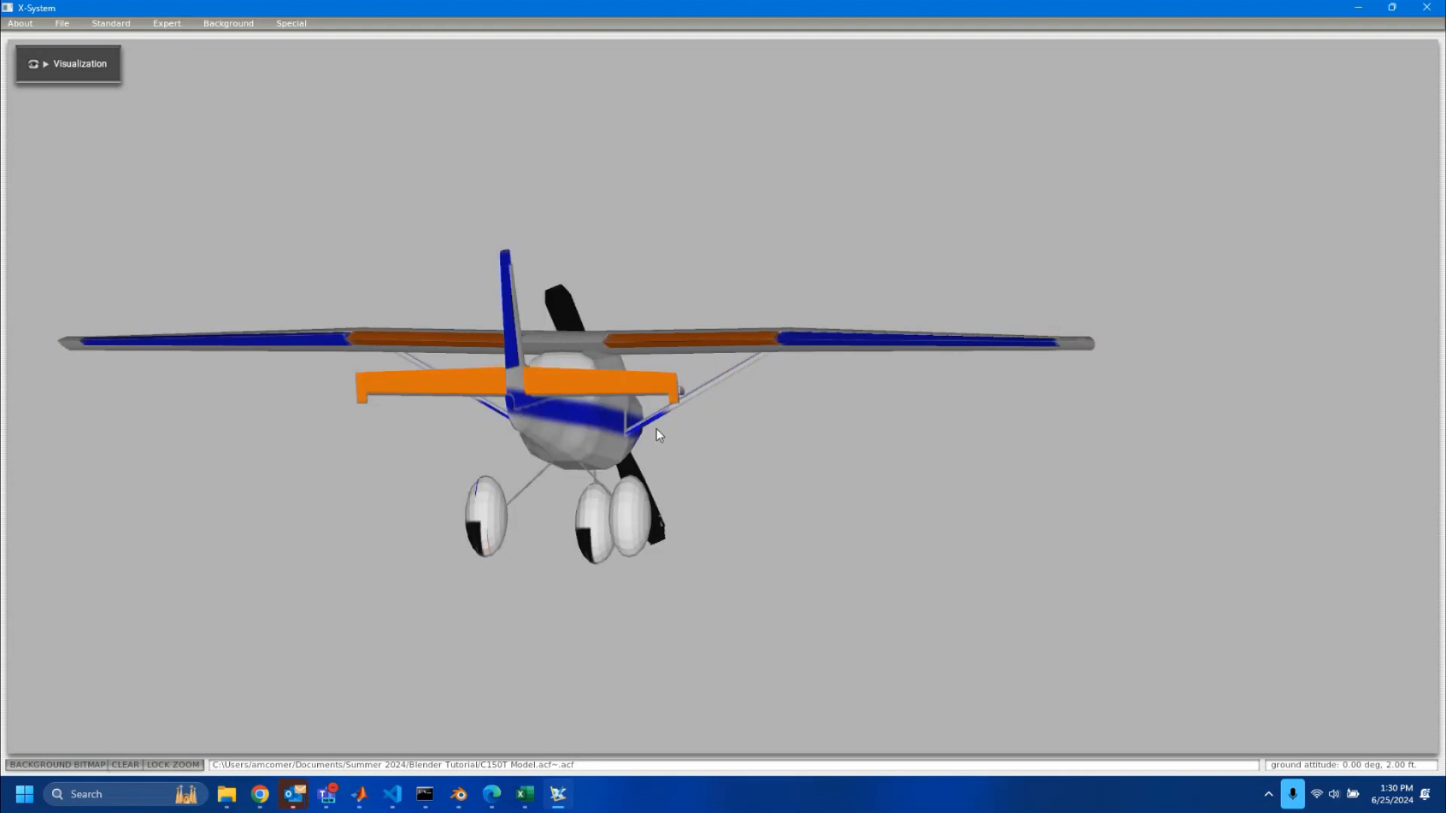
pyautogui.press('Right')
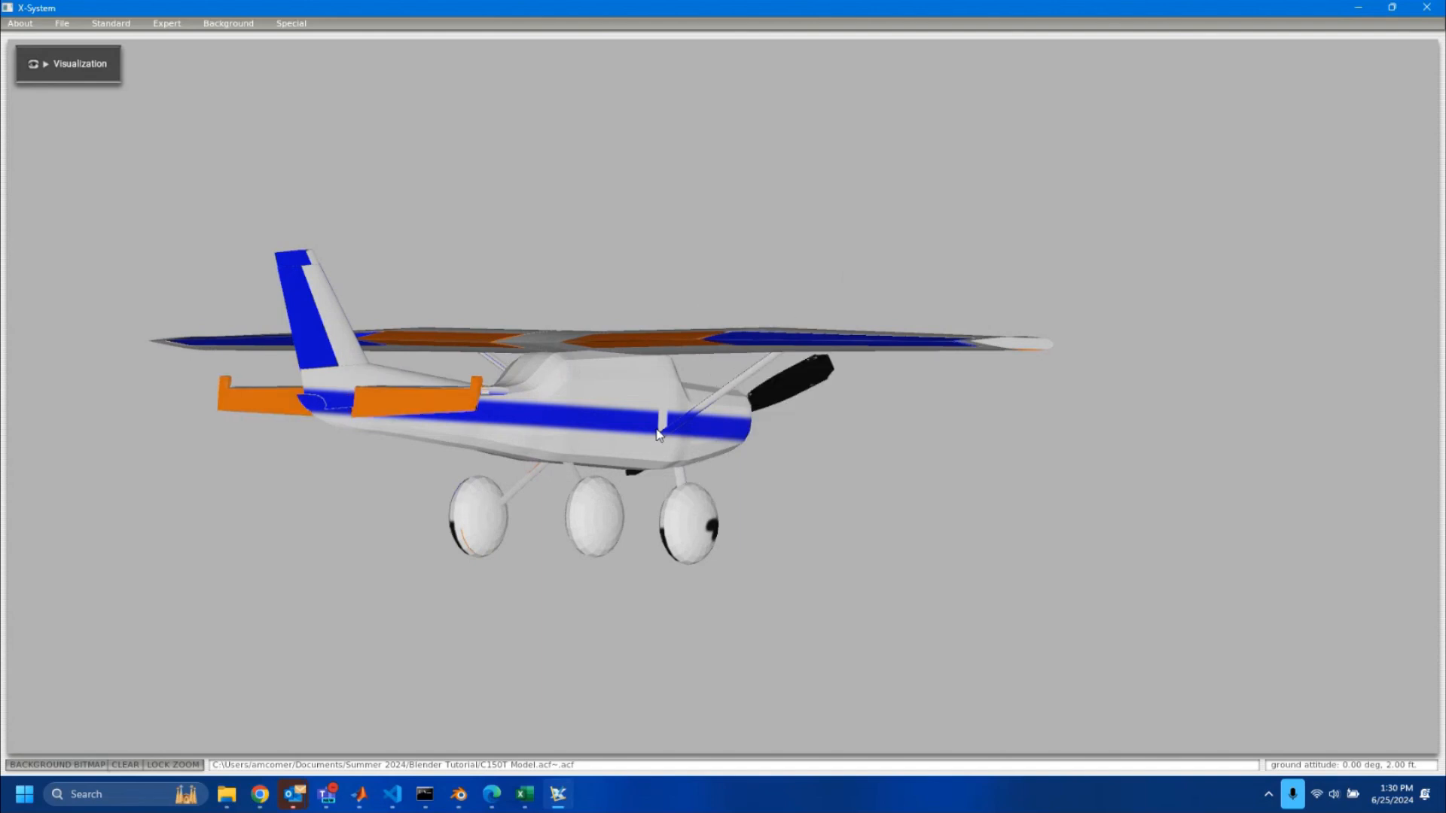
pyautogui.press('Left')
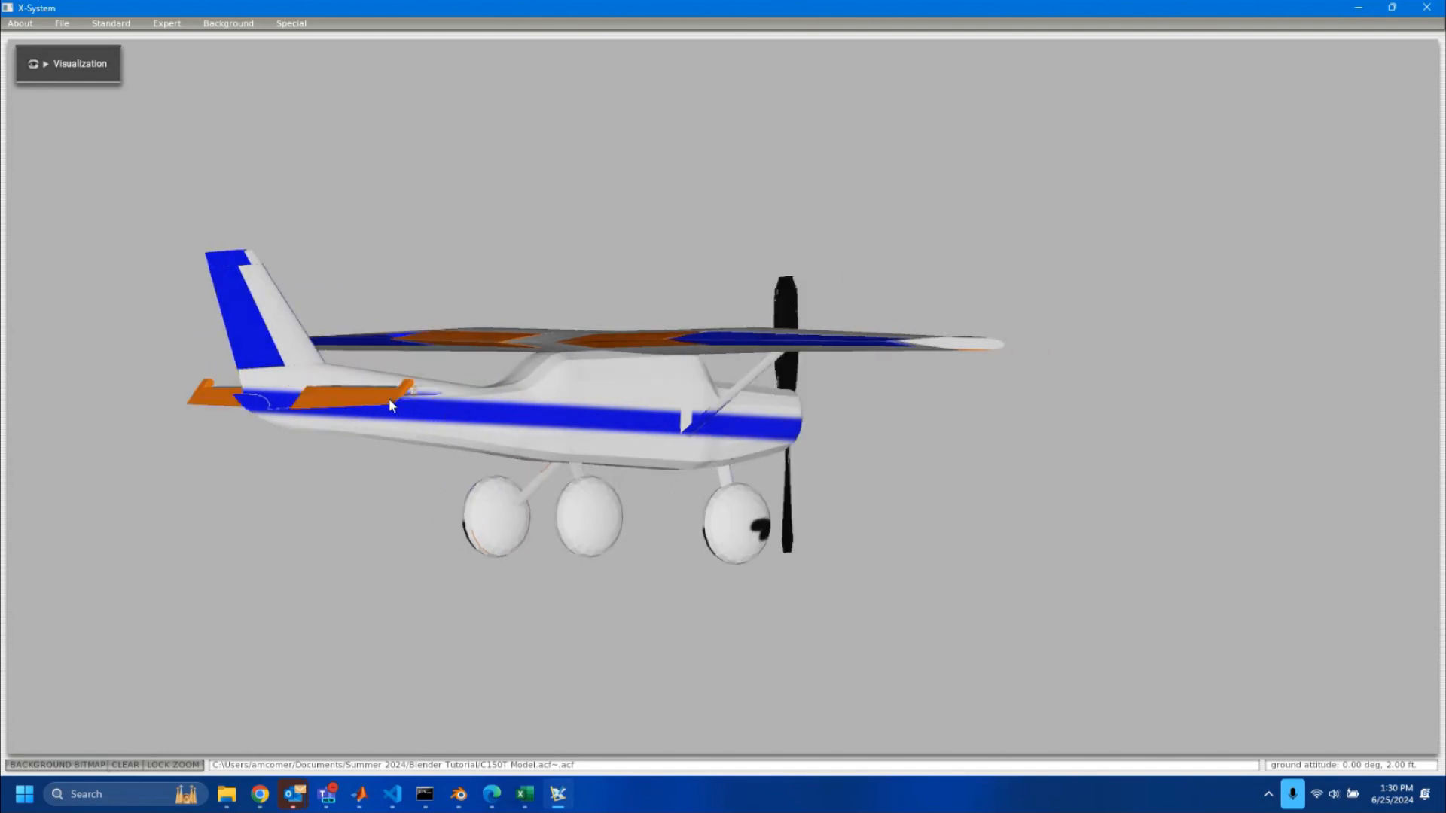
pyautogui.press('Right')
pyautogui.press('Right')
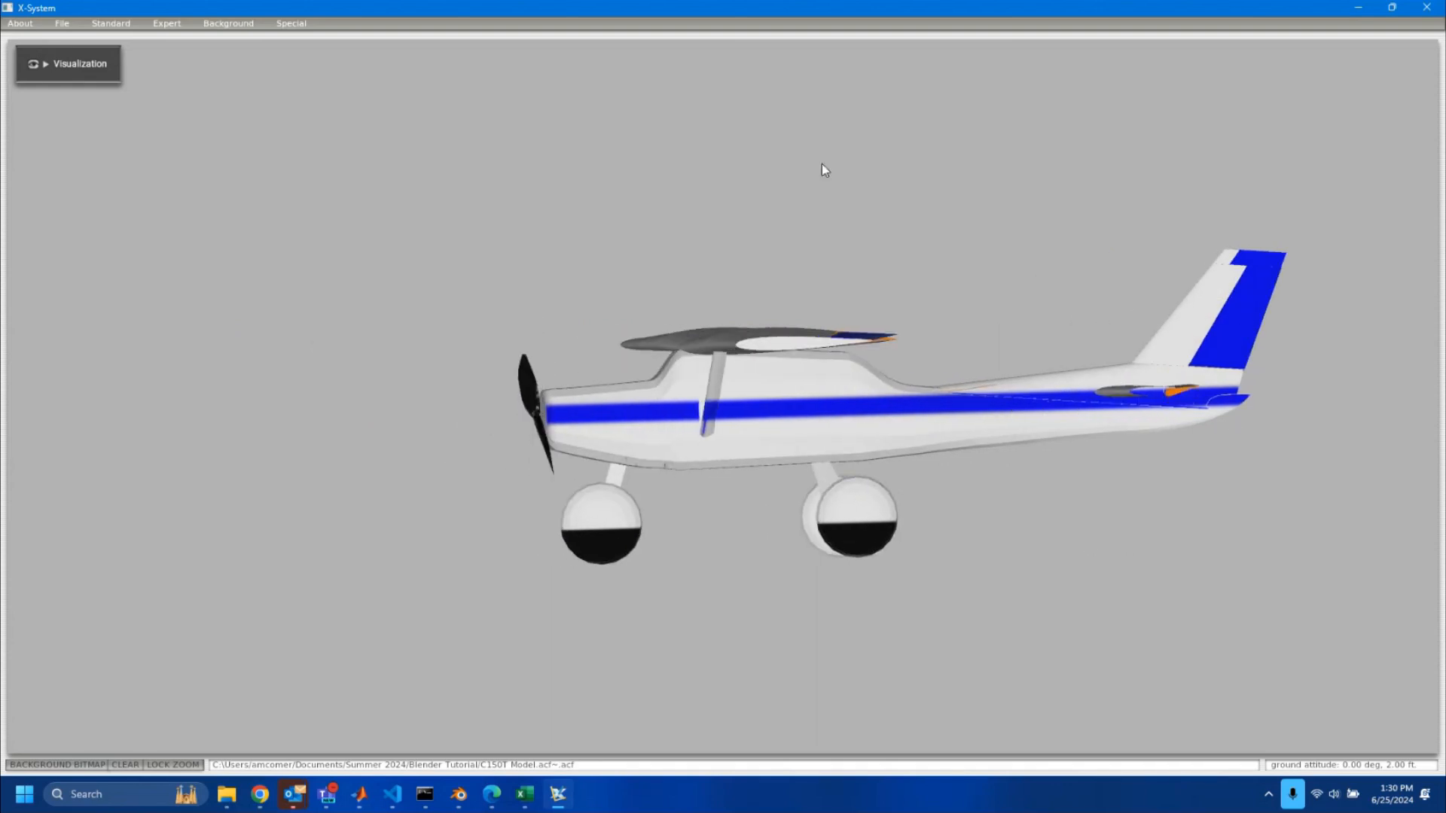
pyautogui.press('Left')
pyautogui.press('Right')
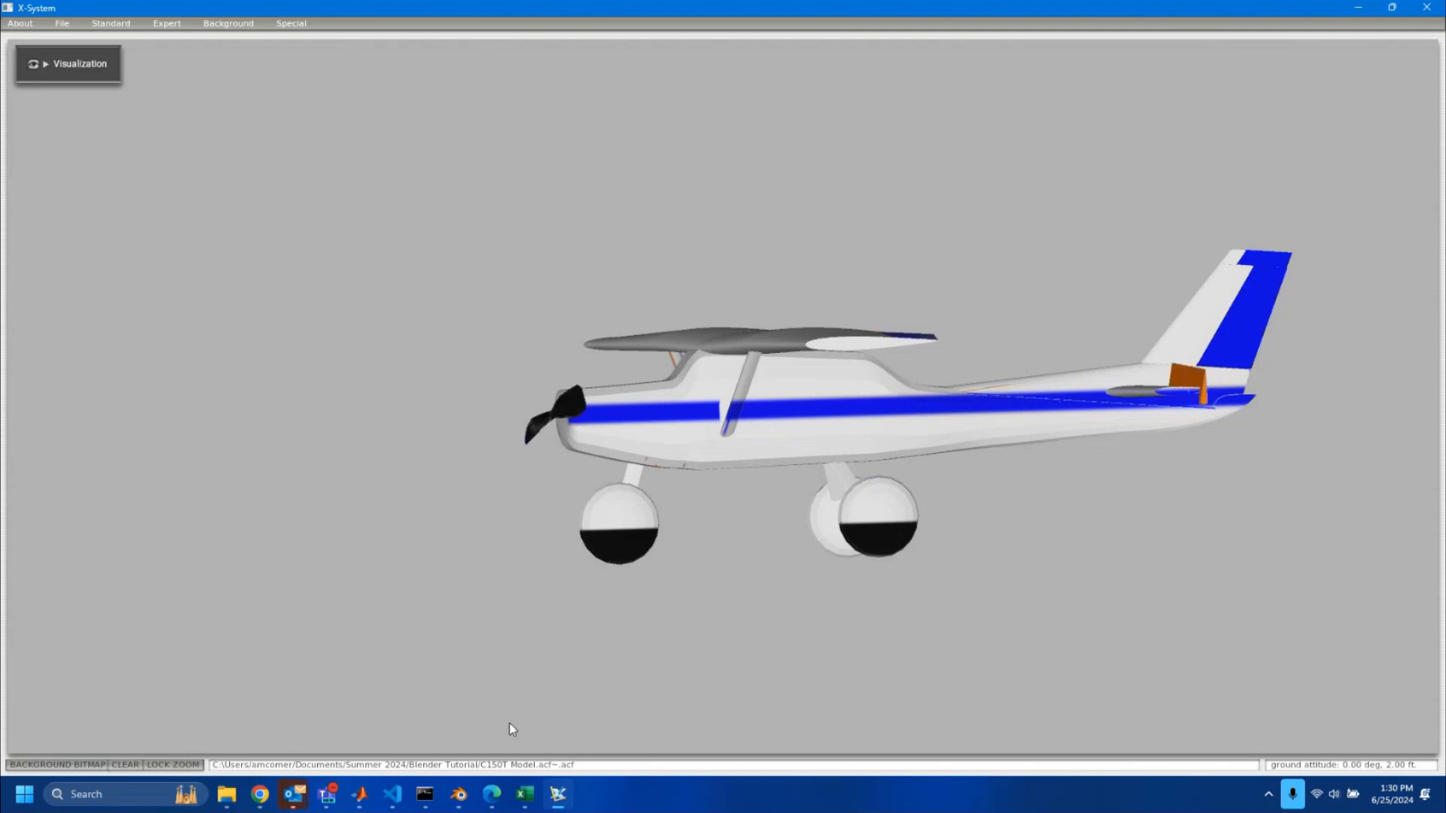
# Switch to File Explorer and review the aircraft, Blender, object and texture files in the Blender Tutorial folder
pyautogui.moveTo(292, 795)
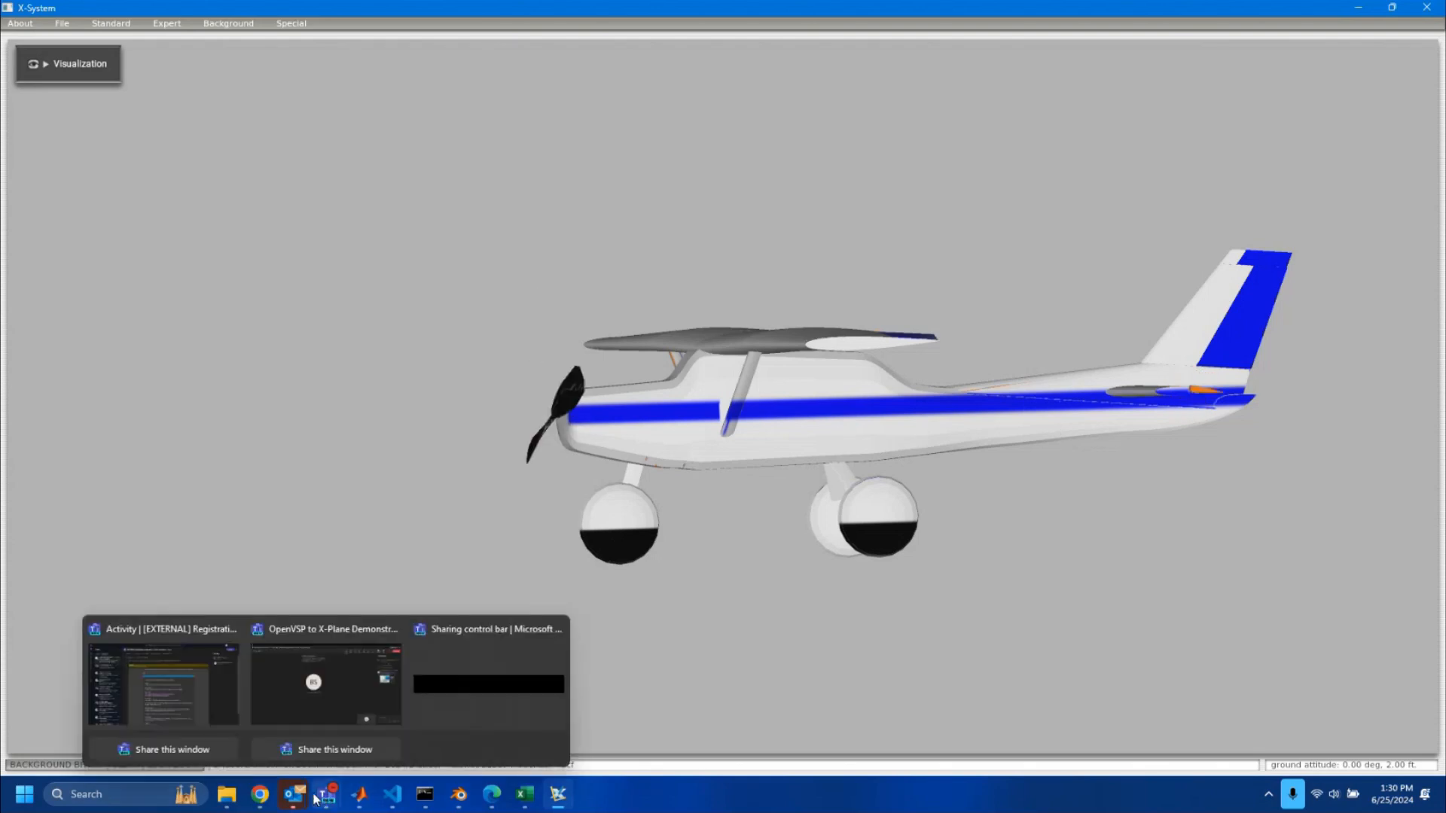
pyautogui.click(240, 807)
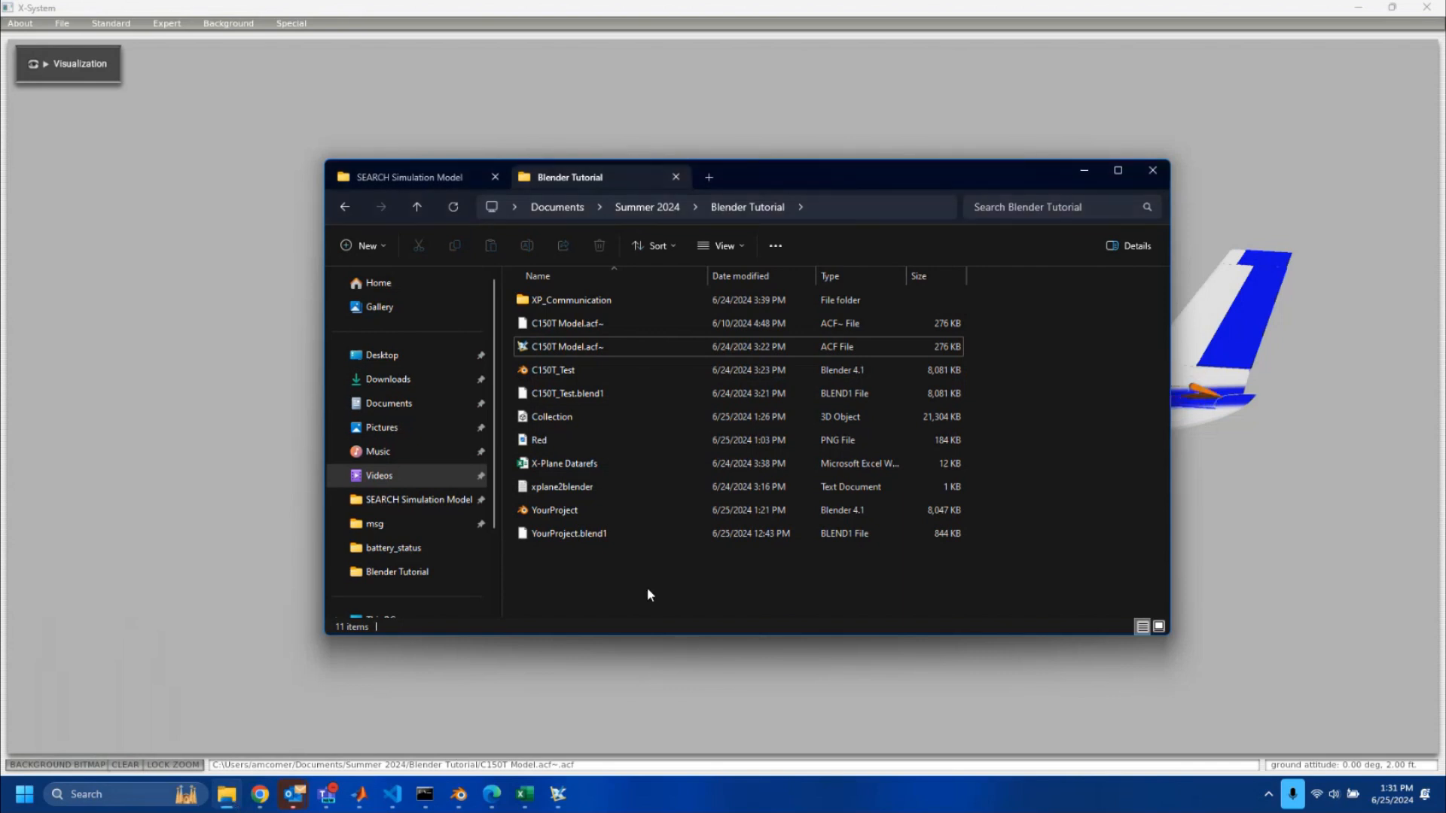
pyautogui.moveTo(625, 548); pyautogui.dragTo(576, 316)
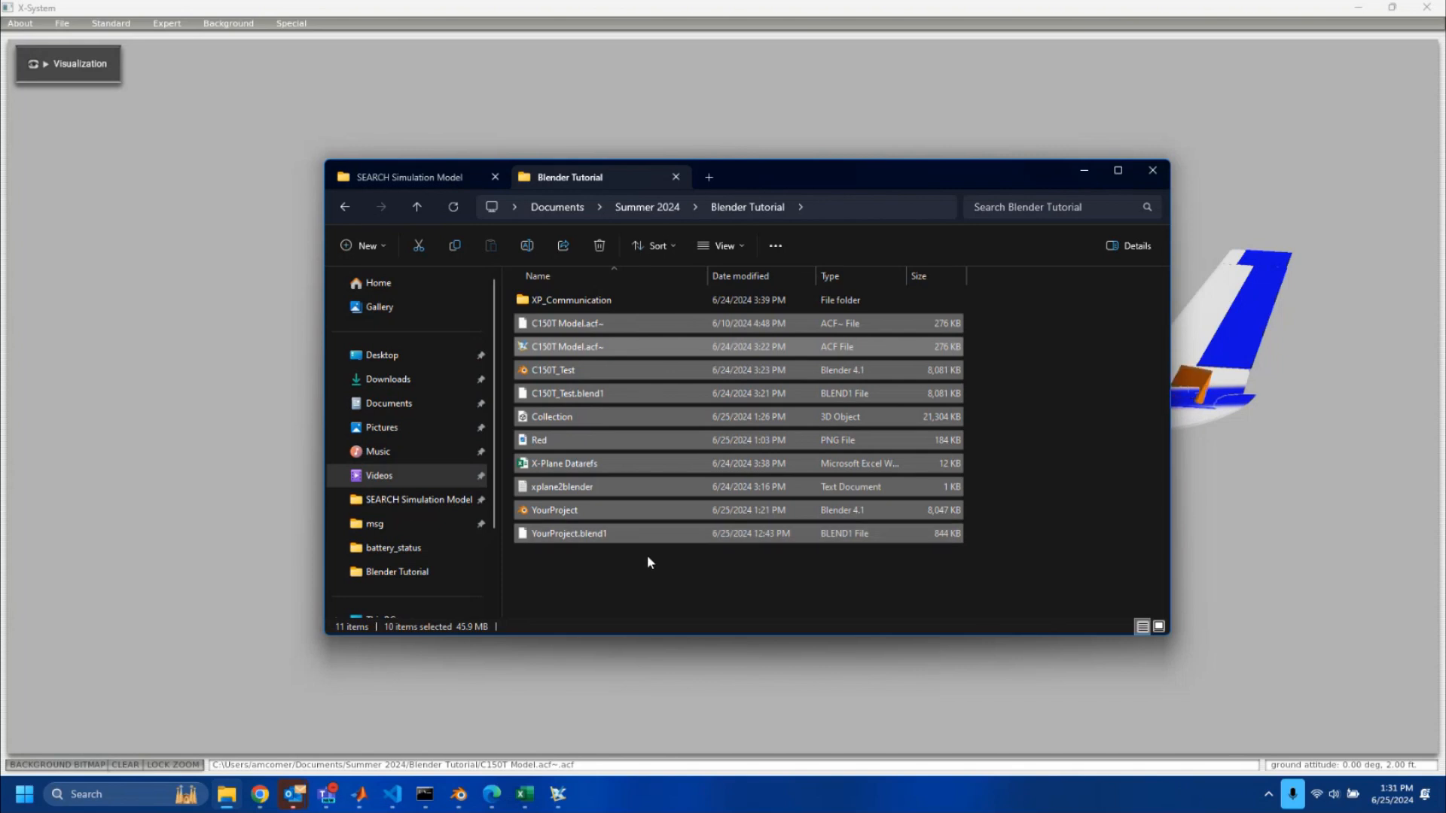
pyautogui.click(649, 555)
# Open the Aircraft folder of X-Plane 11 on the Windows (C:) drive in a new File Explorer tab
pyautogui.click(710, 176)
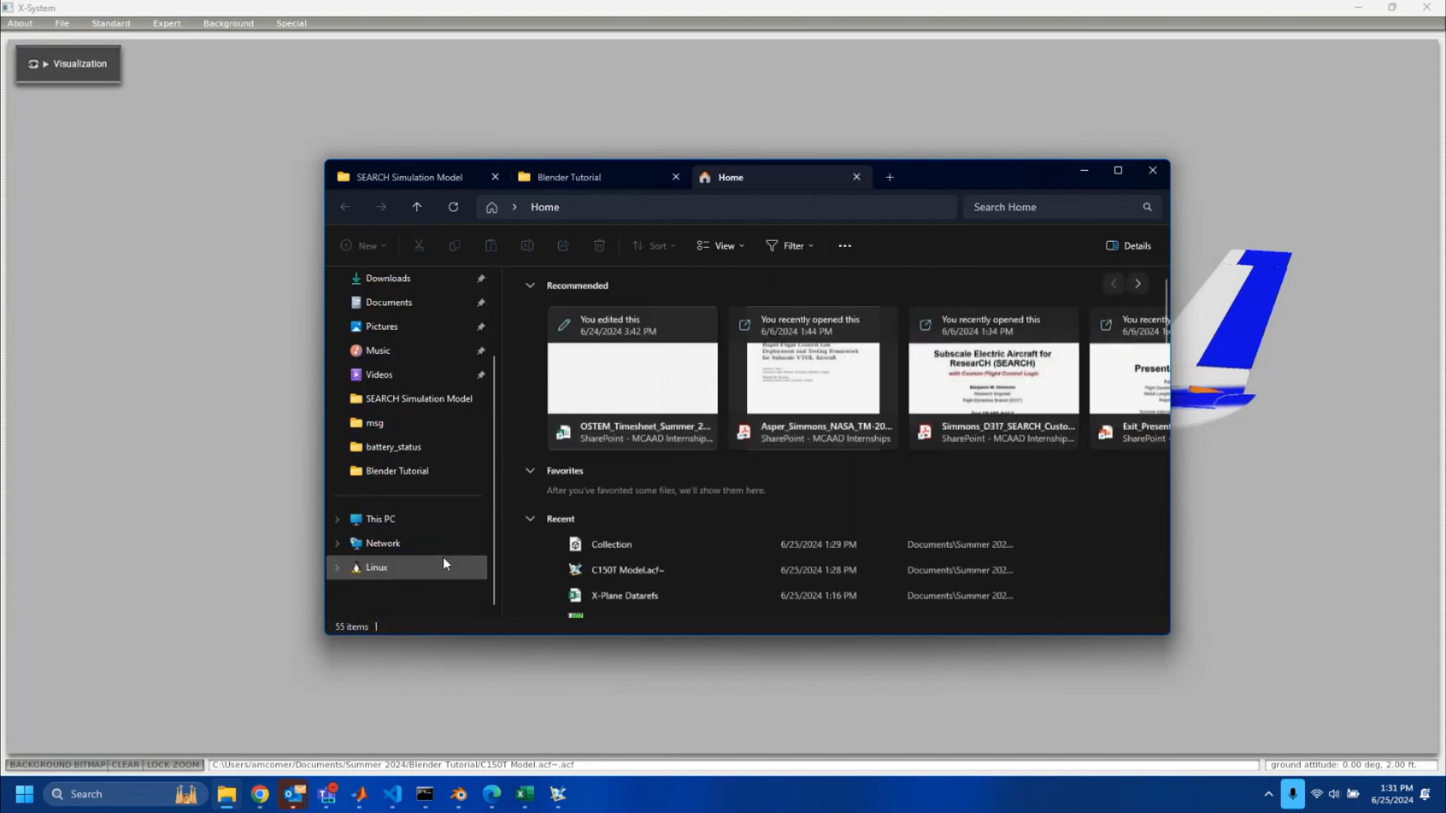
pyautogui.scroll(-2, 443, 556)
pyautogui.click(415, 523)
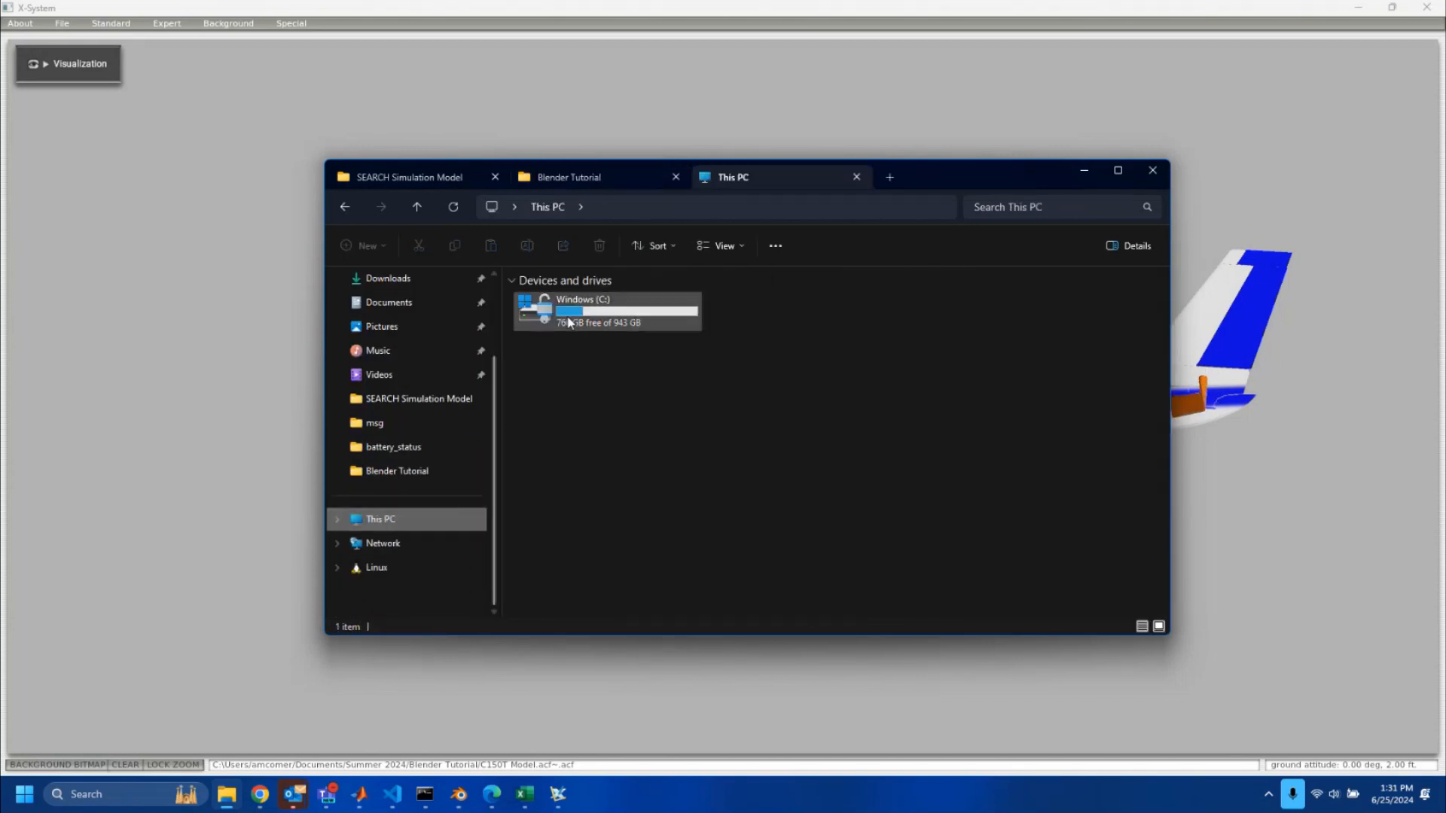
pyautogui.doubleClick(536, 305)
pyautogui.doubleClick(551, 555)
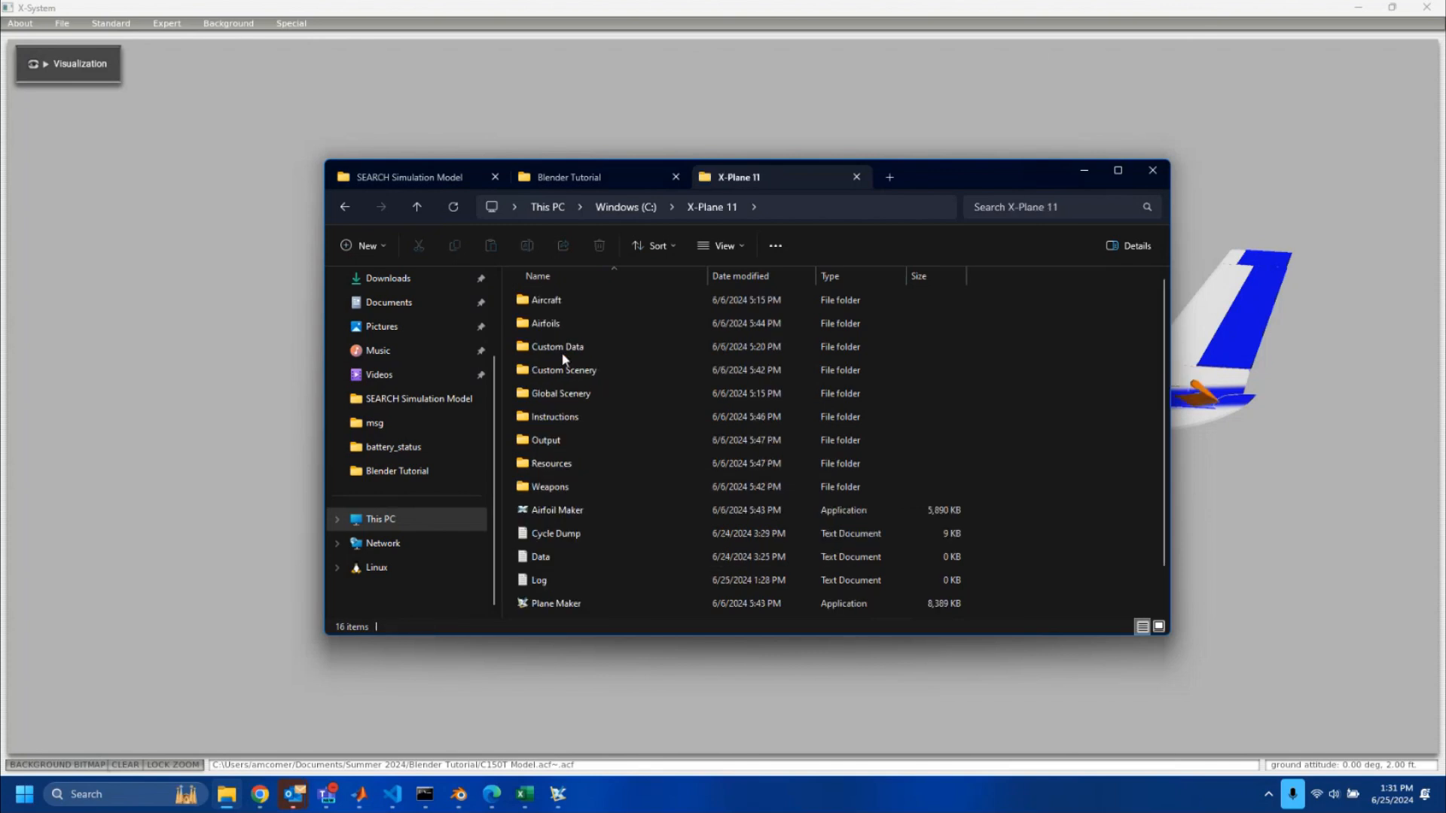
pyautogui.doubleClick(572, 306)
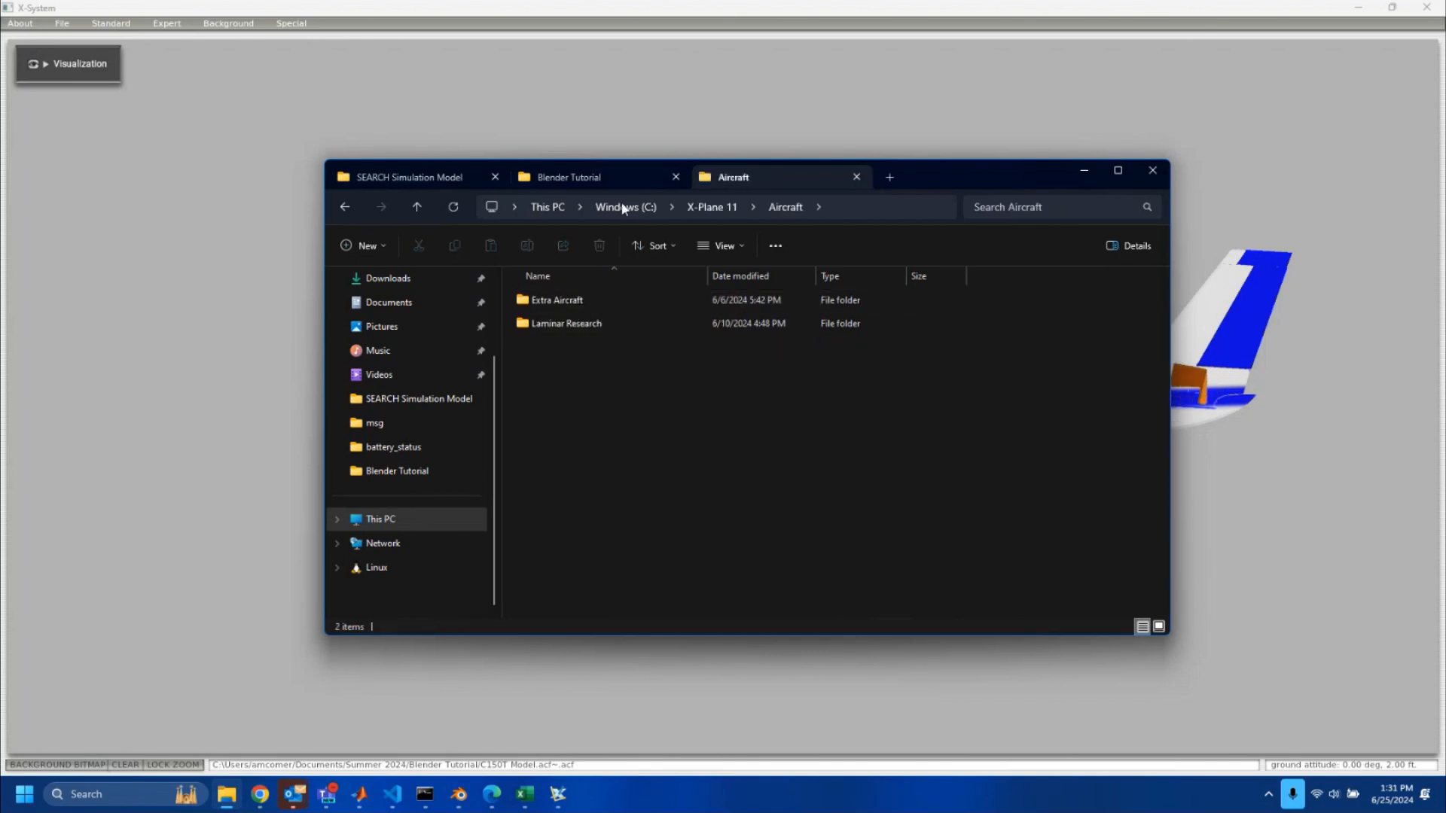
# Create a new folder named C150T_TUTORIAL inside the Blender Tutorial folder
pyautogui.click(604, 173)
pyautogui.click(411, 176)
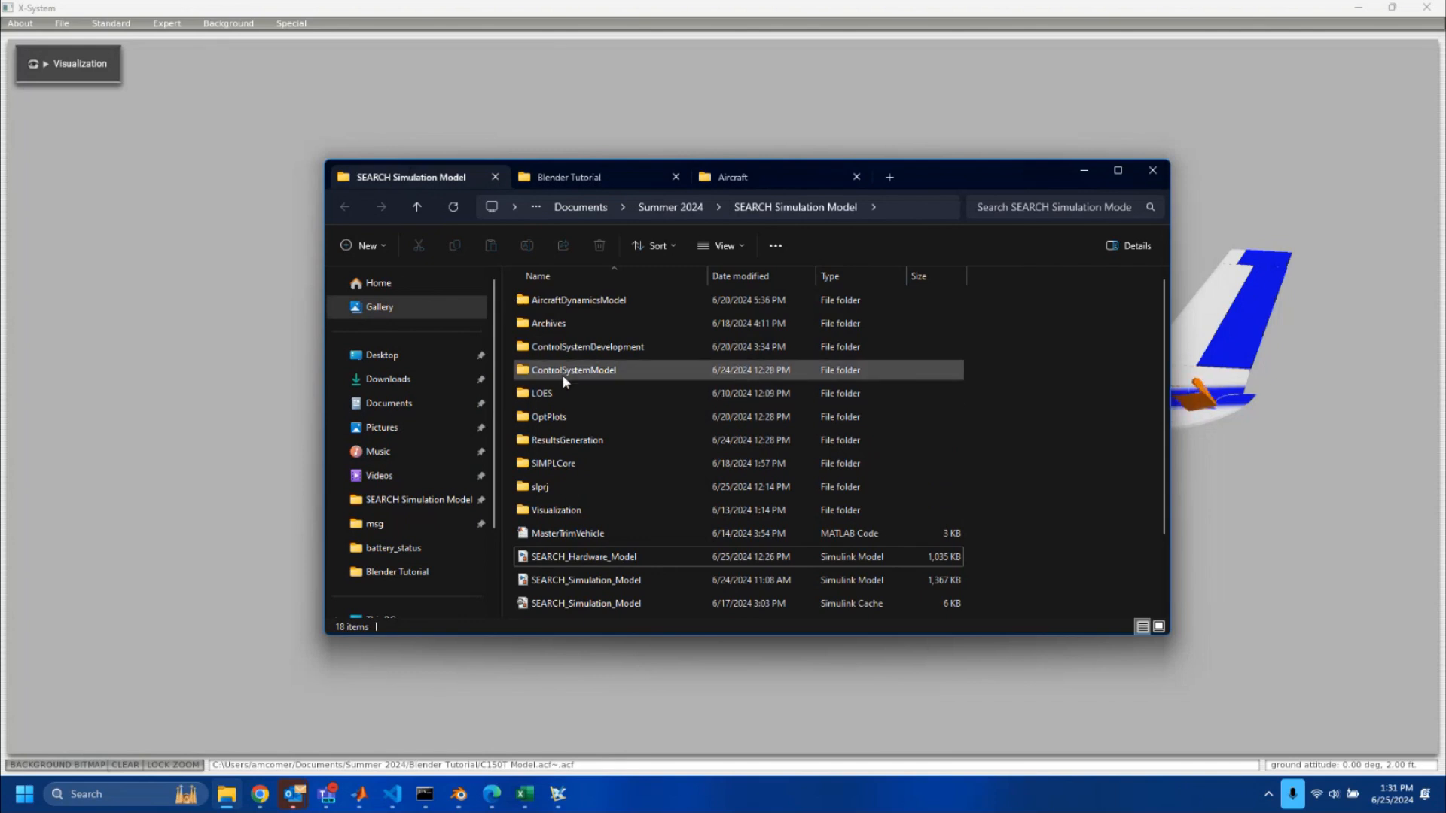
pyautogui.click(608, 181)
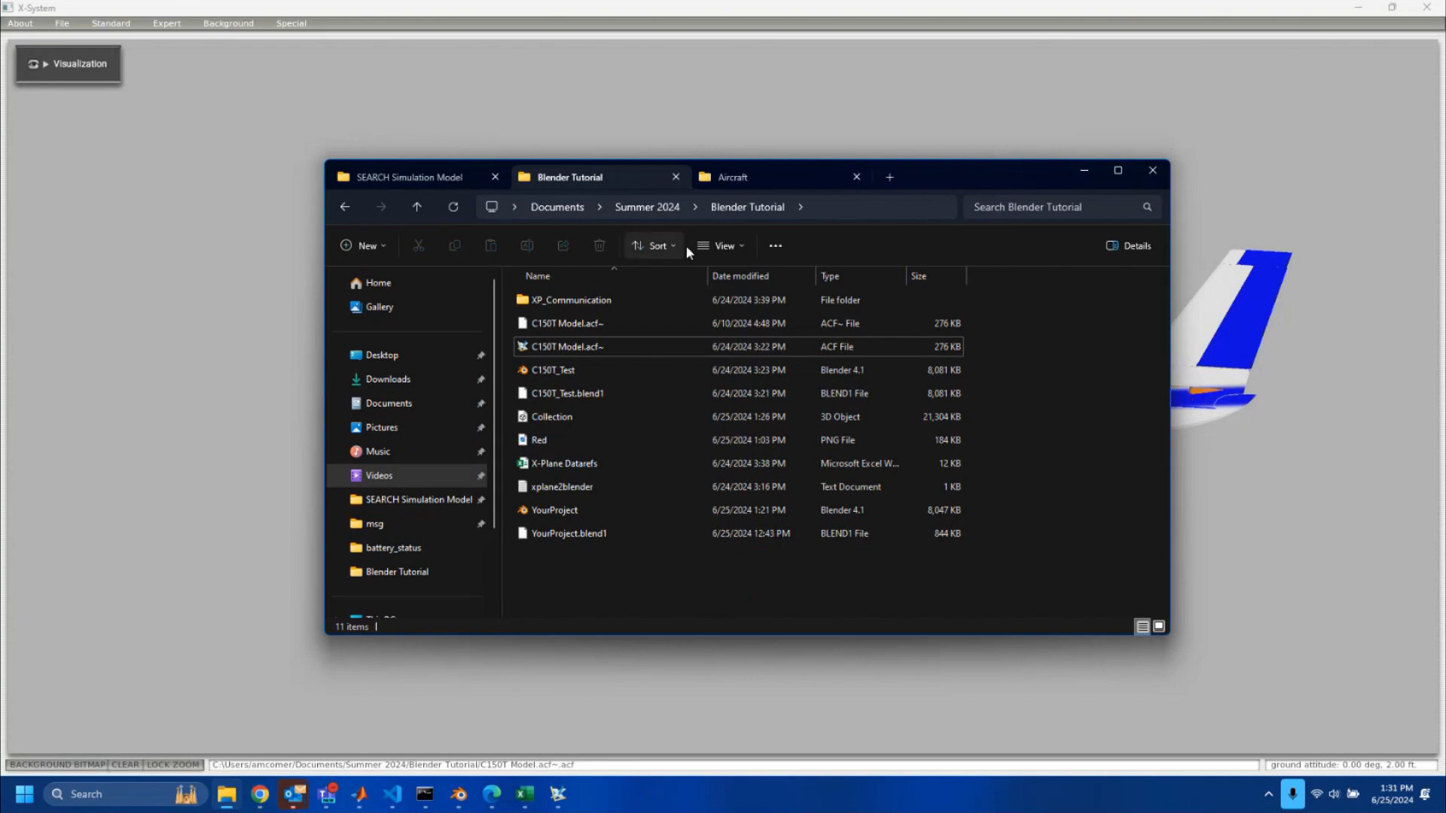
pyautogui.click(376, 249)
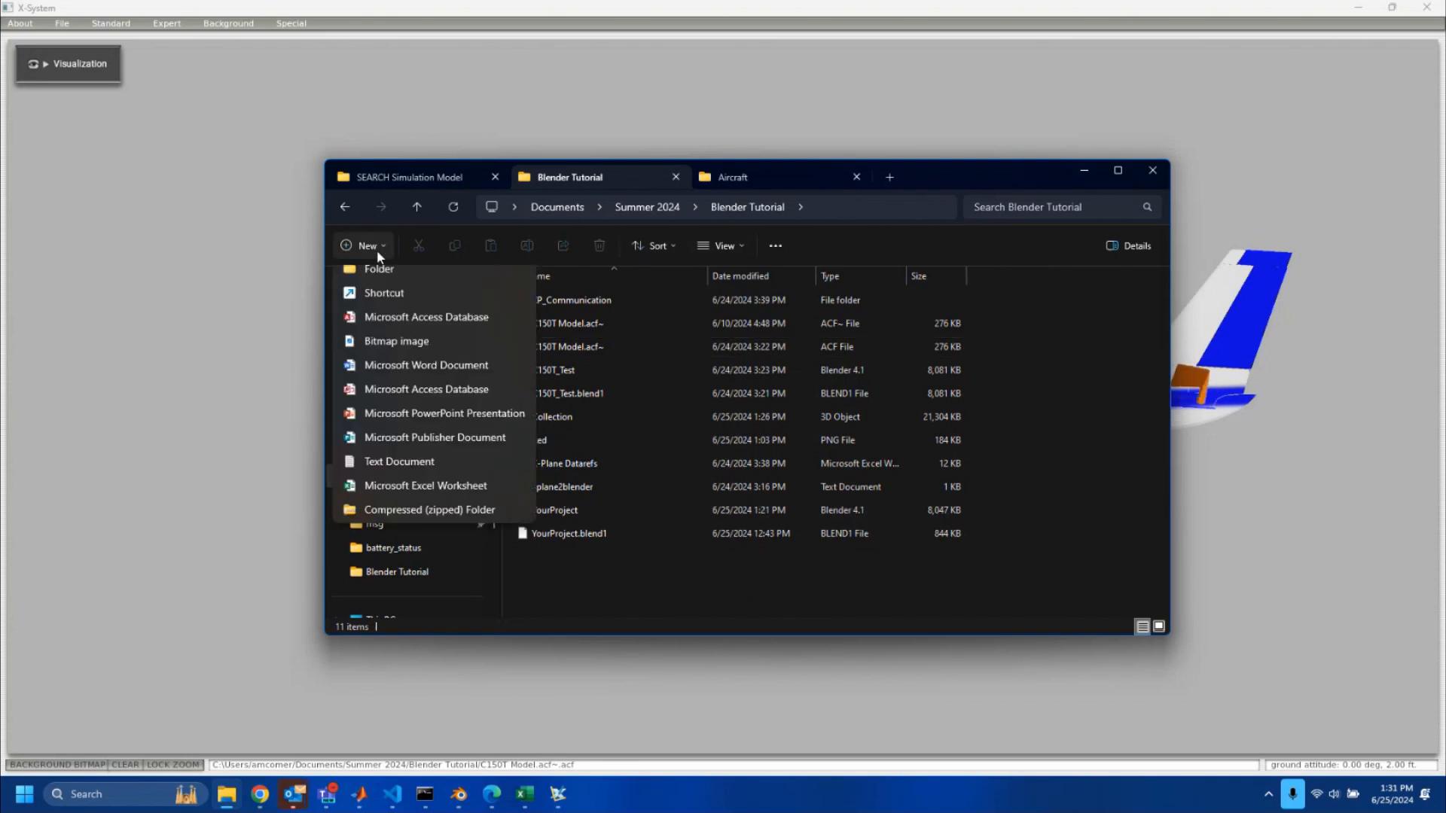
pyautogui.click(381, 282)
pyautogui.write('C150T_')
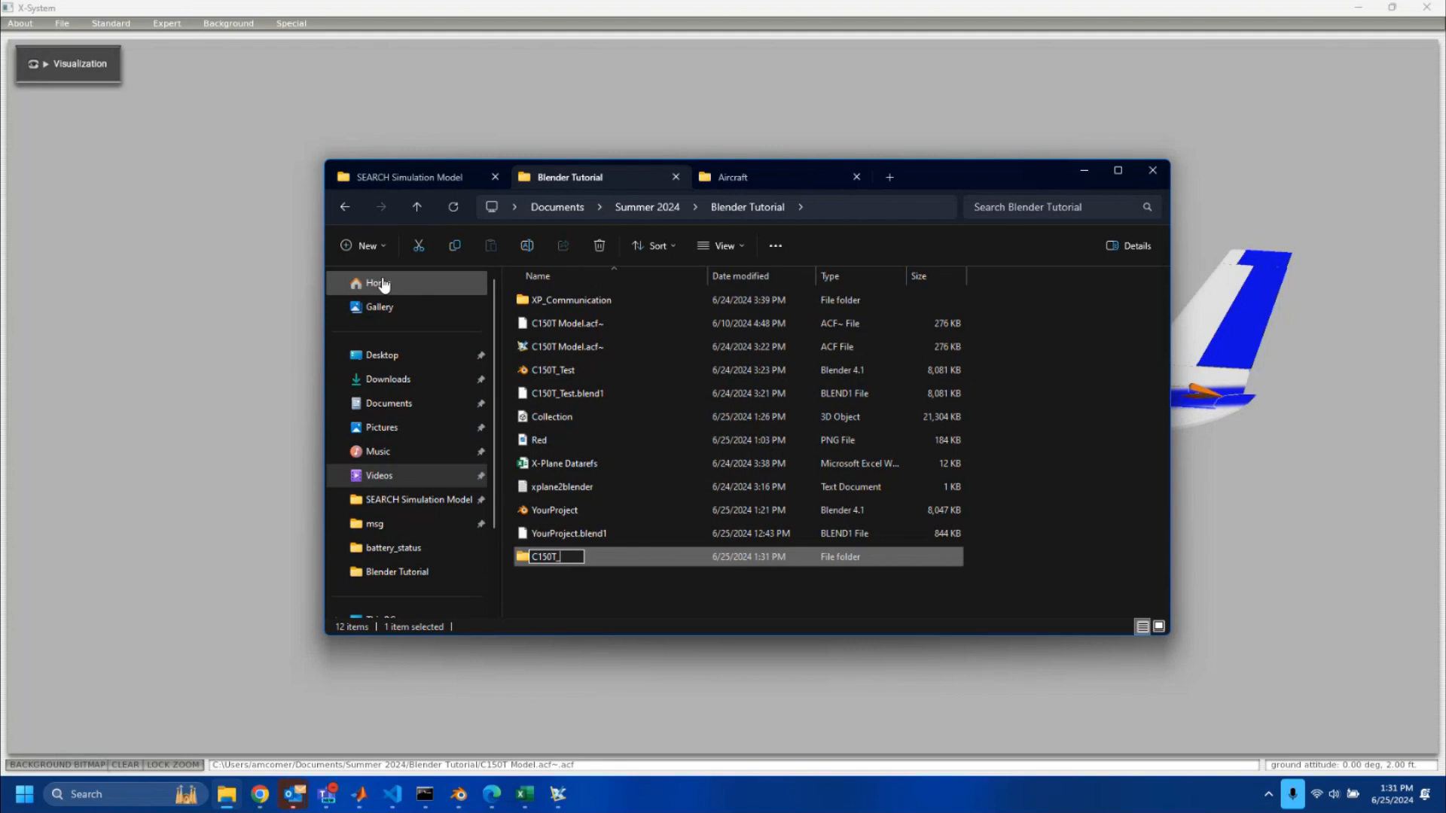
pyautogui.write('TUTORIA')
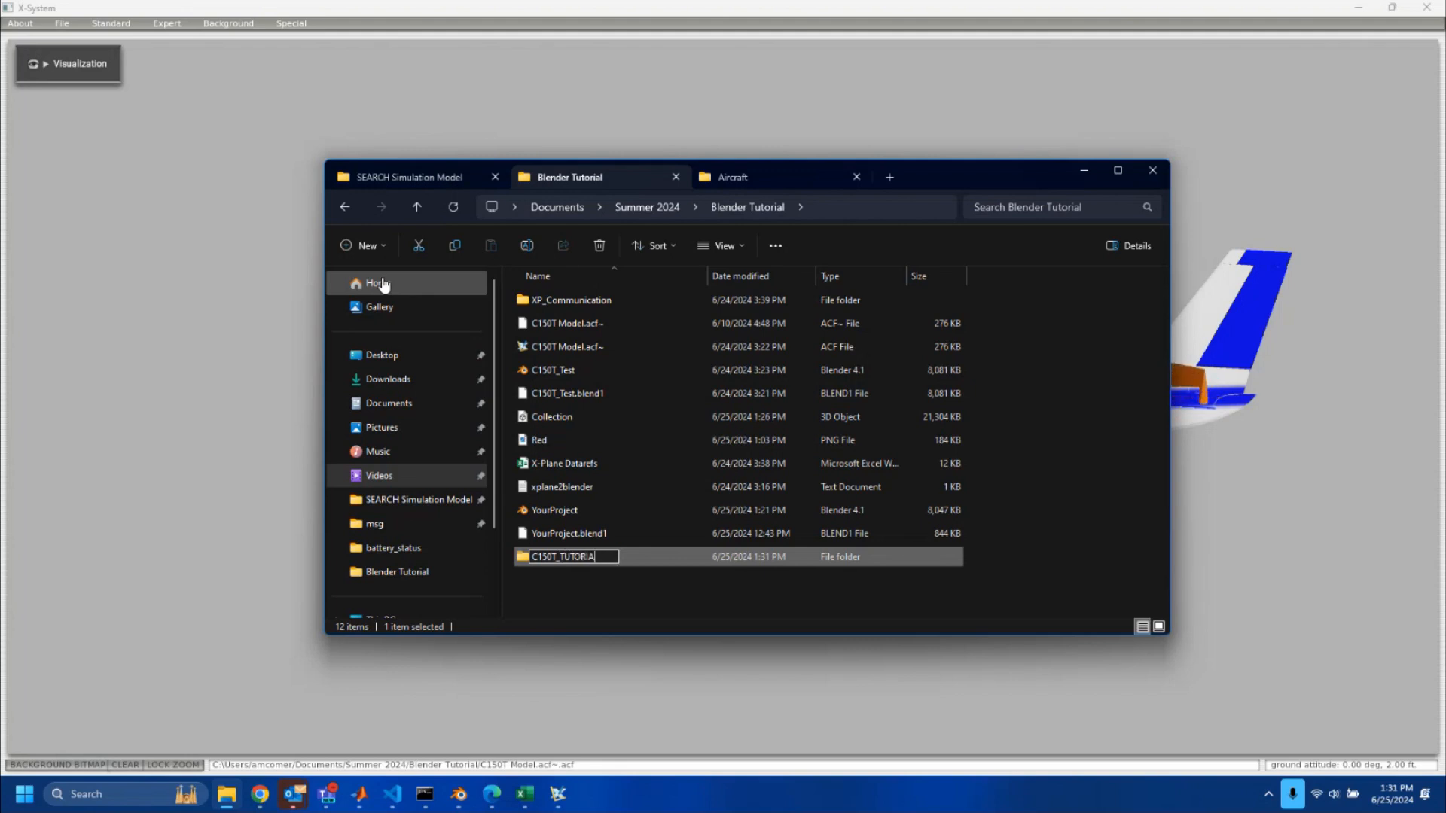
pyautogui.write('L')
pyautogui.press('Return')
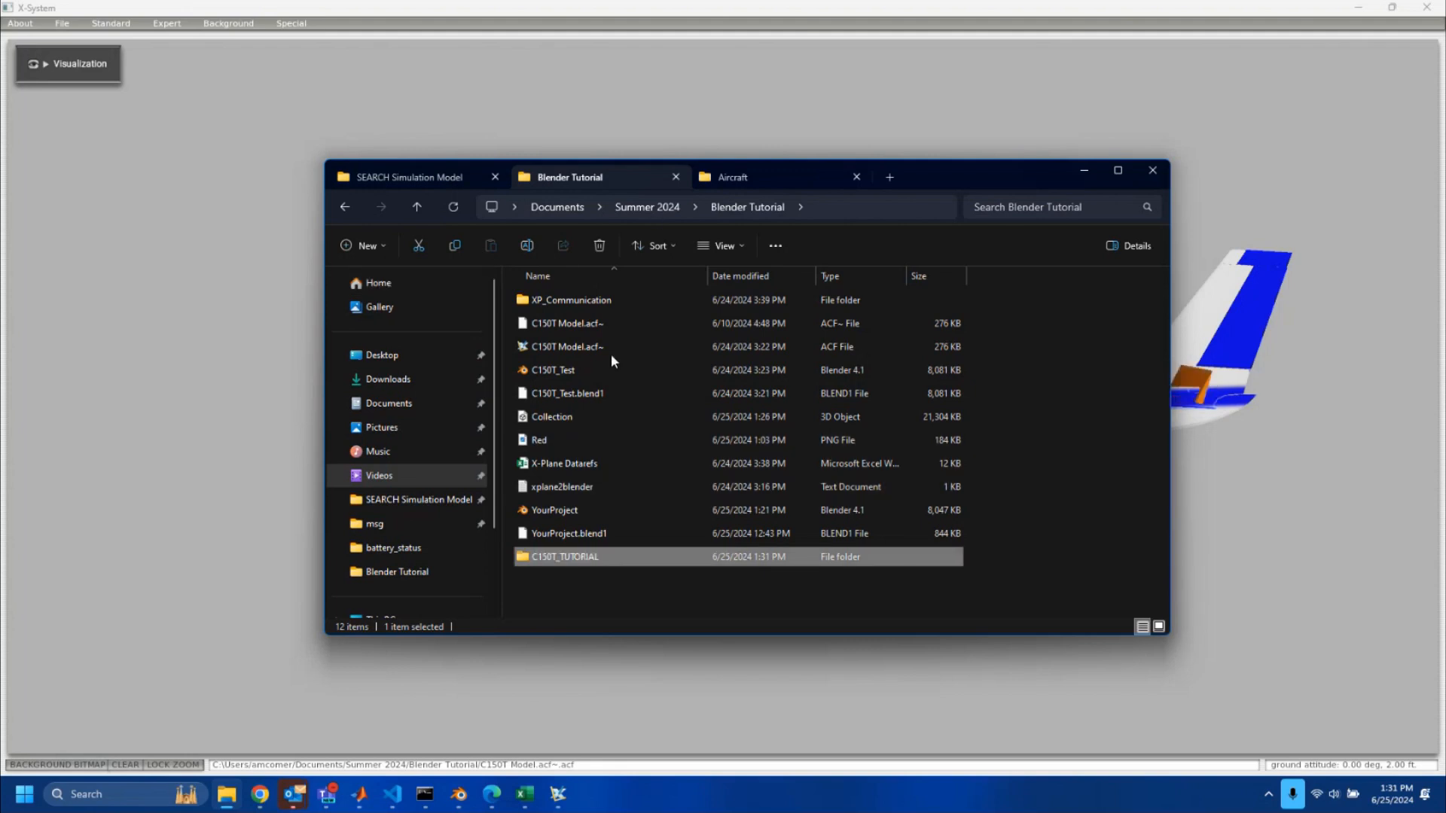
# Copy all files of the Blender Tutorial folder, from C150T Model.acf~ through YourProject.blend1, into the C150T_TUTORIAL folder
pyautogui.click(600, 328)
pyautogui.keyDown('shift'); pyautogui.click(578, 534); pyautogui.keyUp('shift')
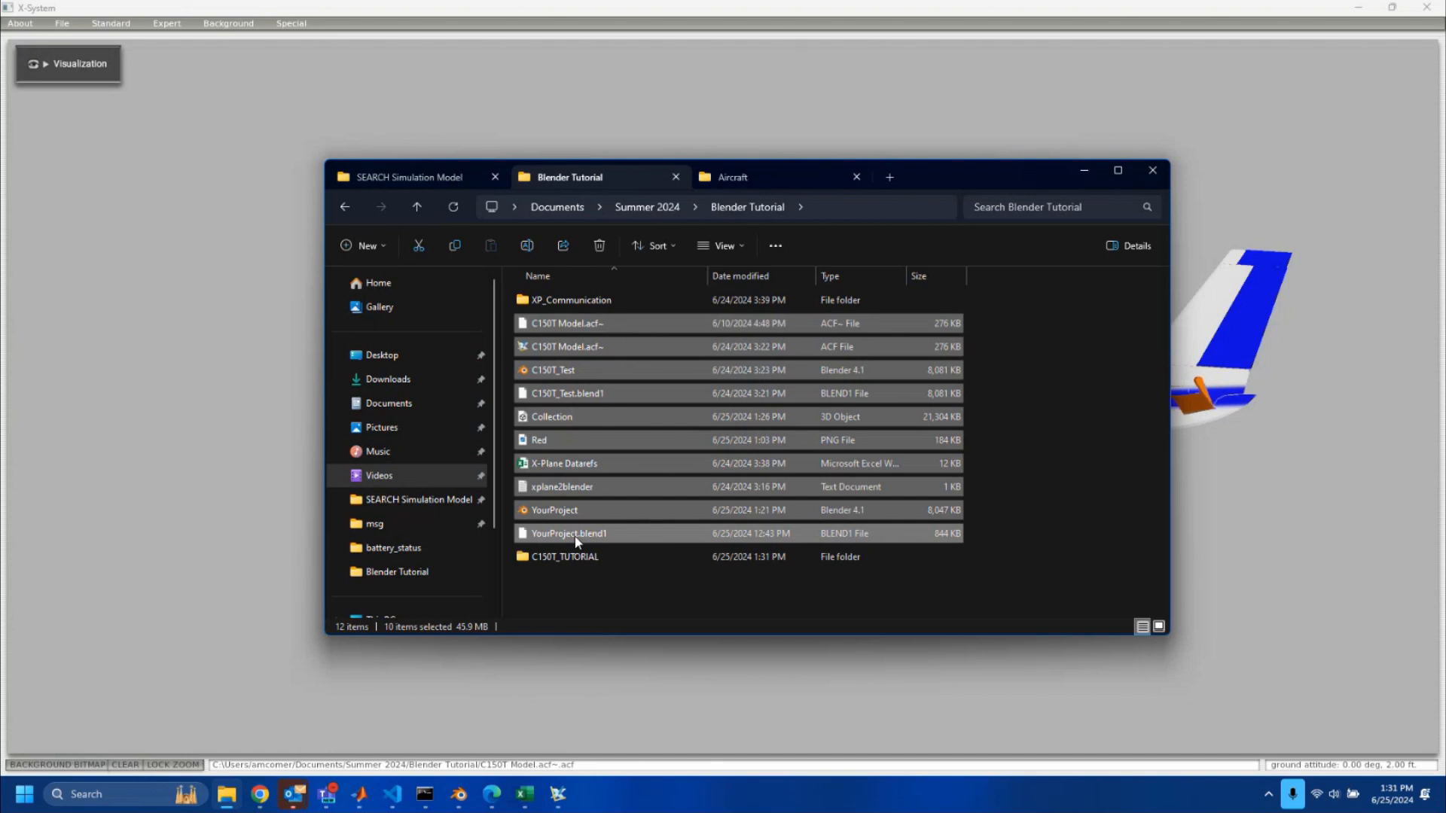
pyautogui.hotkey('ctrl', 'c')
pyautogui.doubleClick(582, 558)
pyautogui.hotkey('ctrl', 'v')
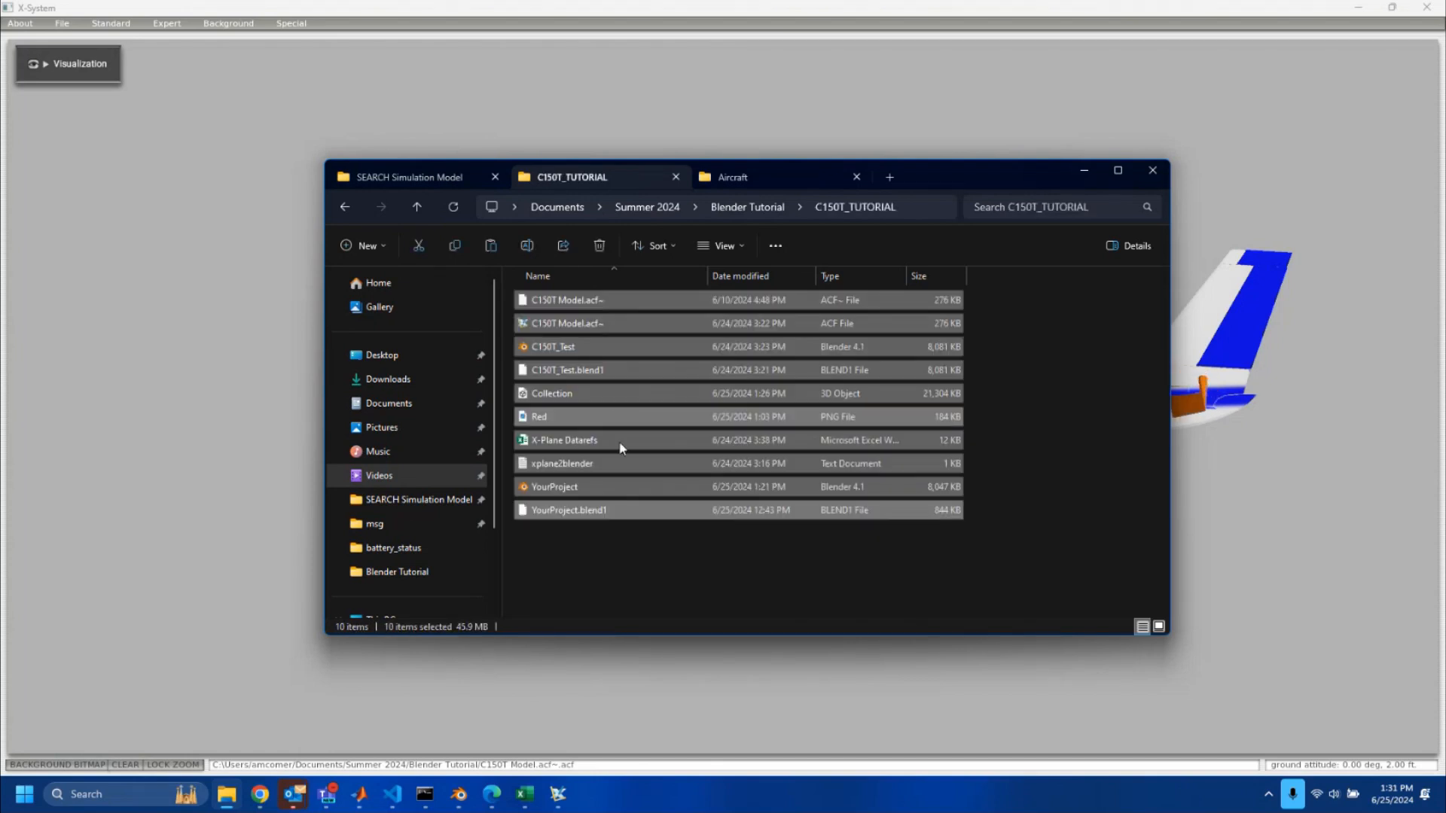
pyautogui.click(630, 607)
# Go back to the Blender Tutorial folder and open Laminar Research within the X-Plane 11 Aircraft folder
pyautogui.click(747, 208)
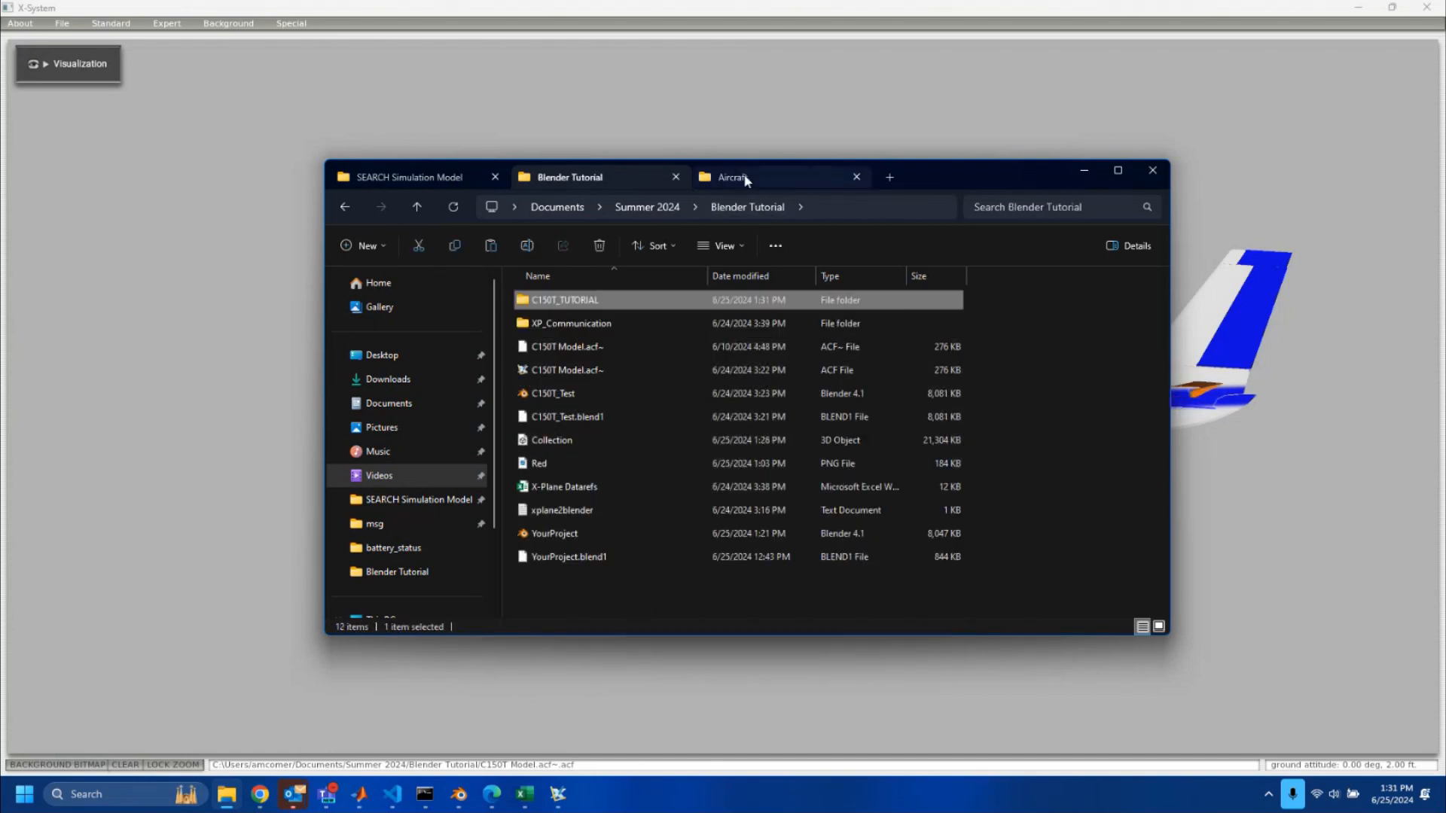
pyautogui.click(745, 179)
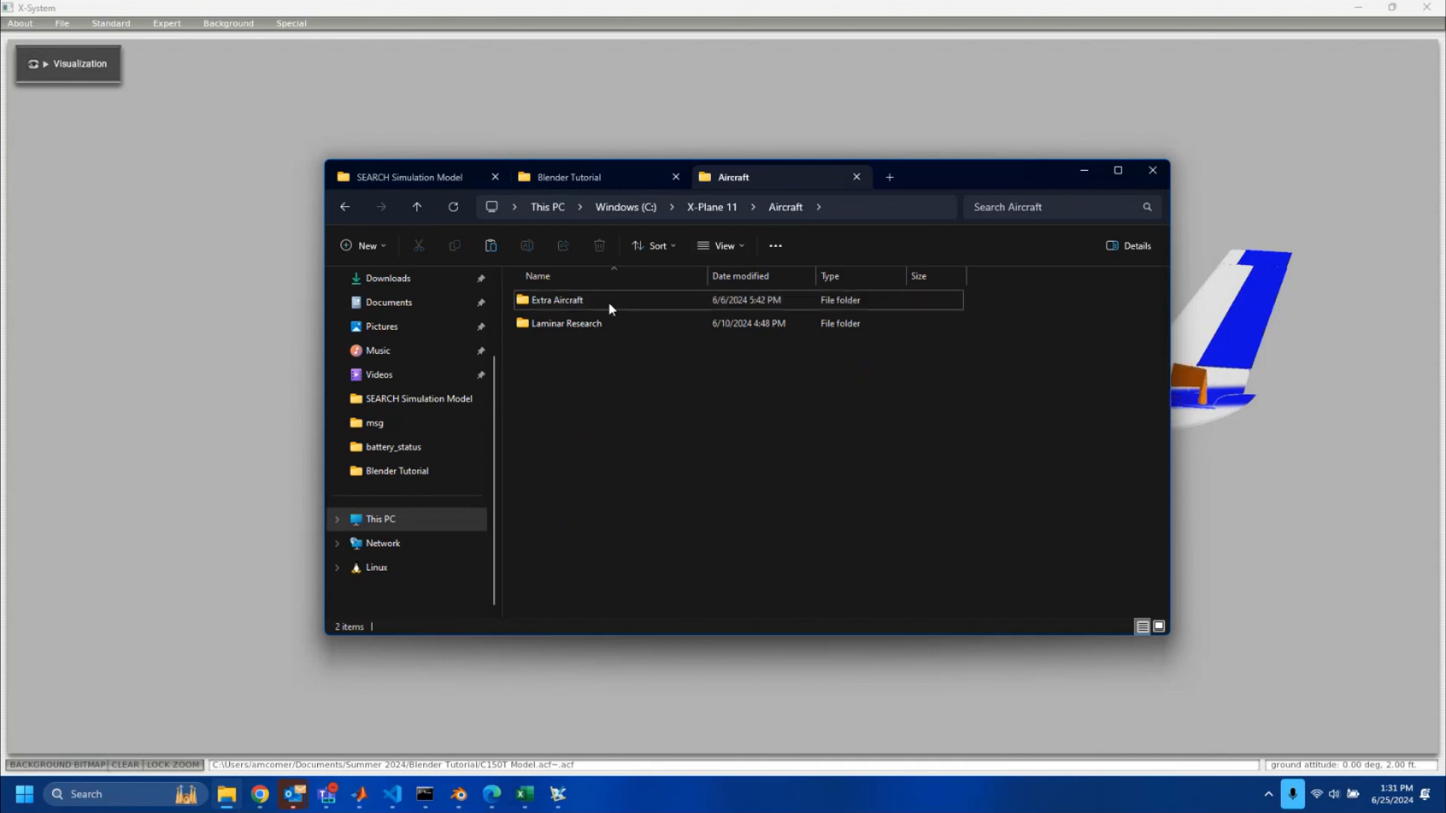
pyautogui.doubleClick(610, 329)
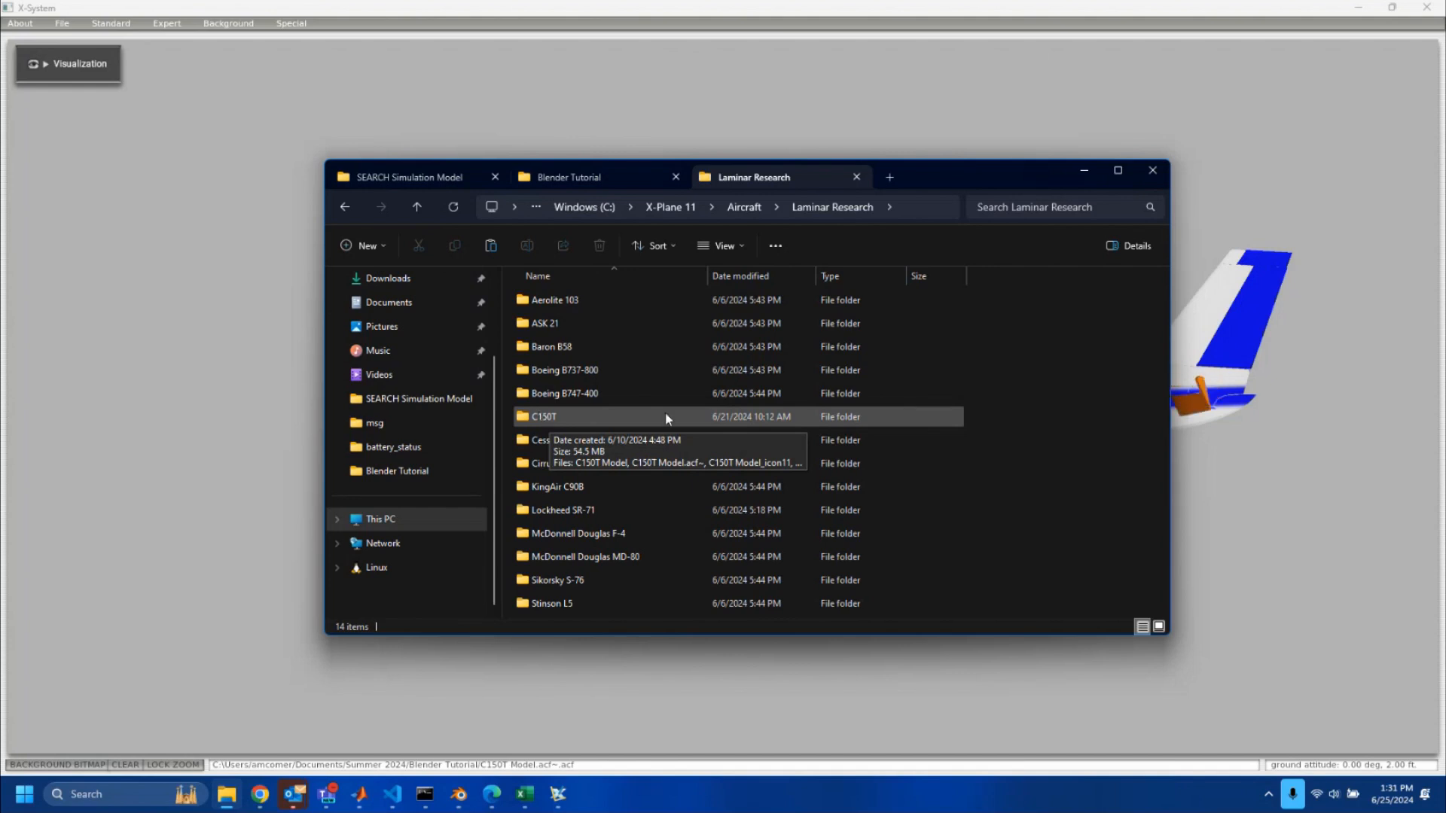
# Save the aircraft in Plane Maker over the ACF file C150T Model.acf~ in the C150T_TUTORIAL folder, and close Plane Maker
pyautogui.click(64, 22)
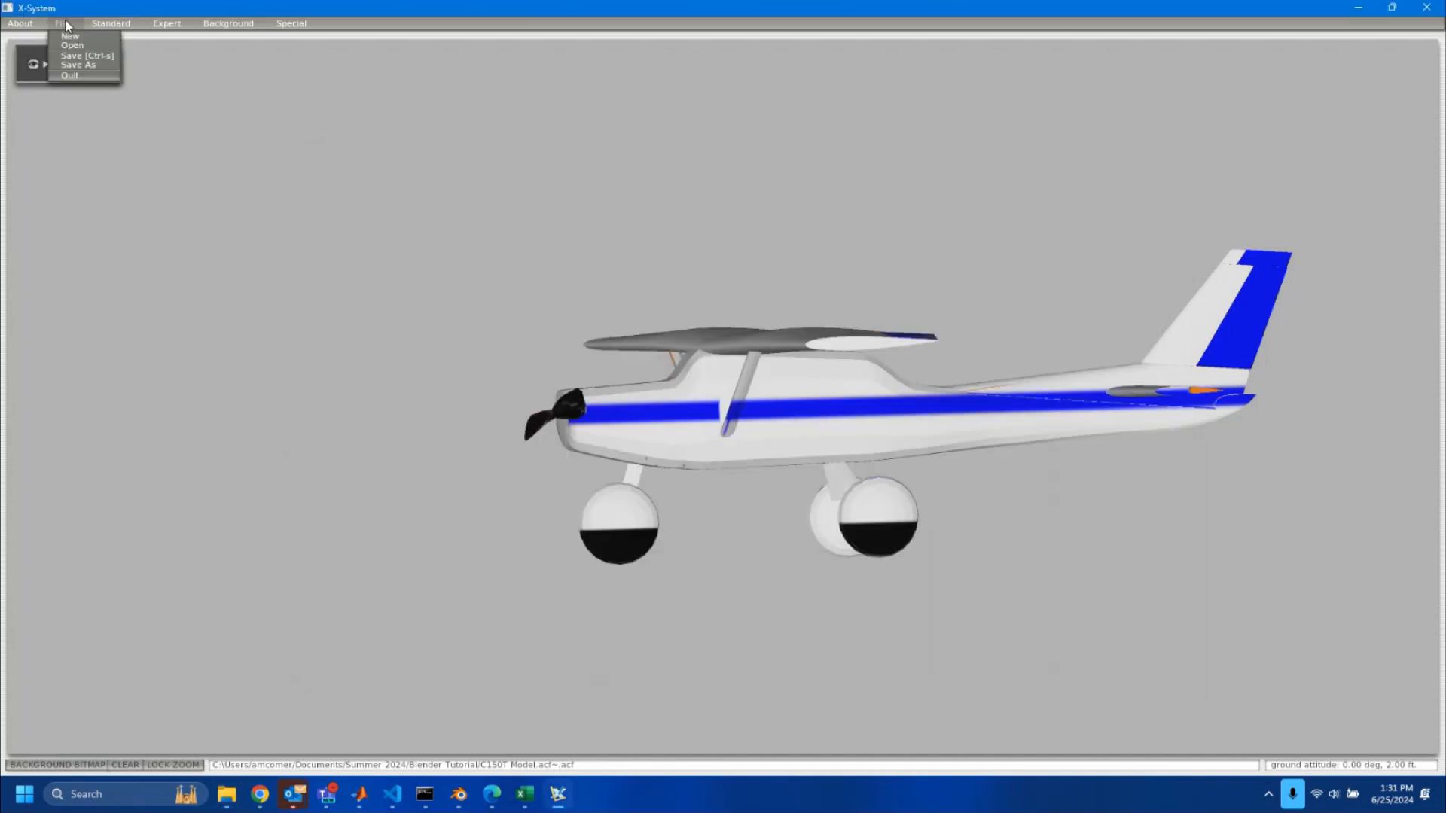
pyautogui.click(70, 66)
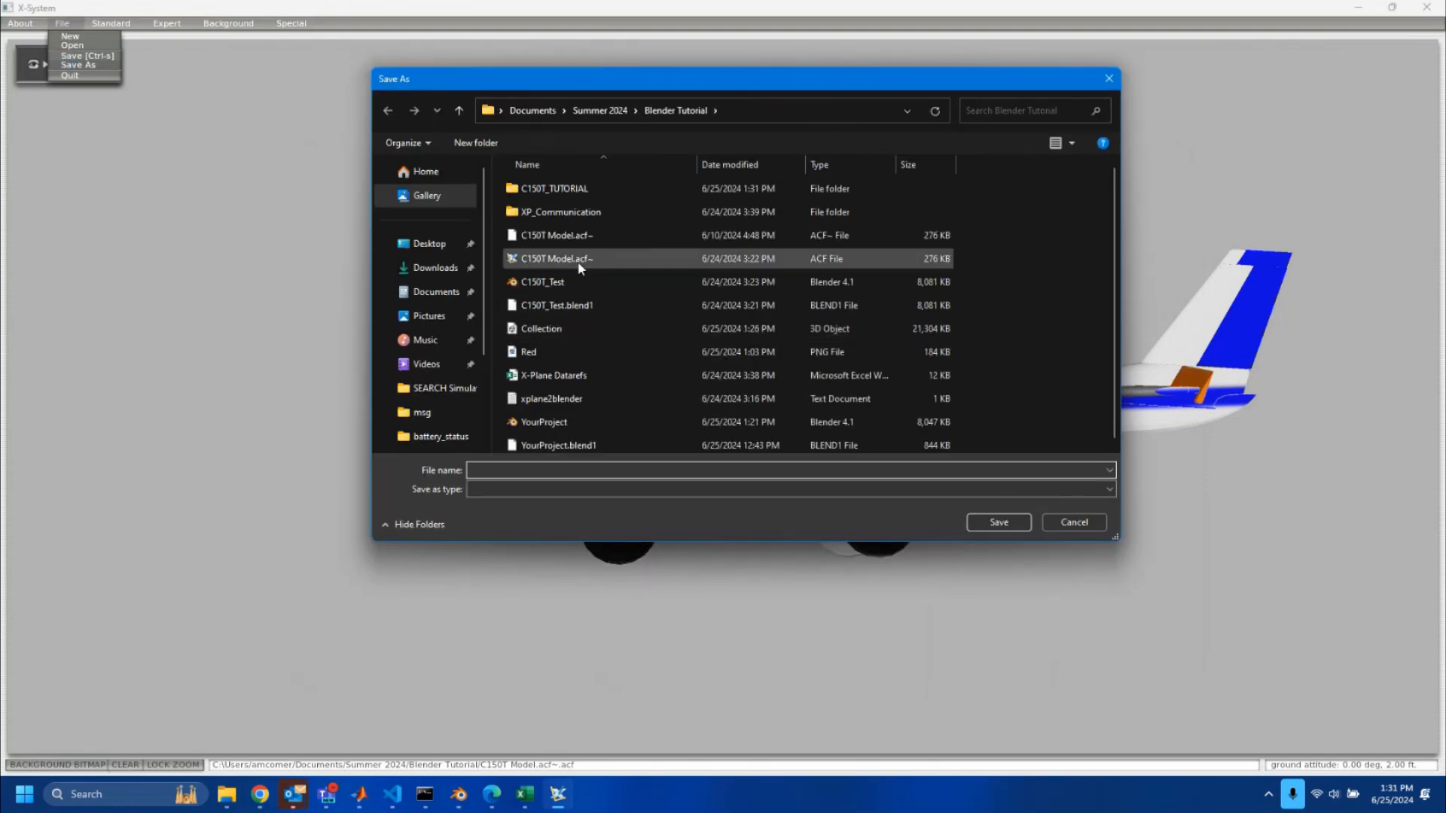
pyautogui.doubleClick(570, 190)
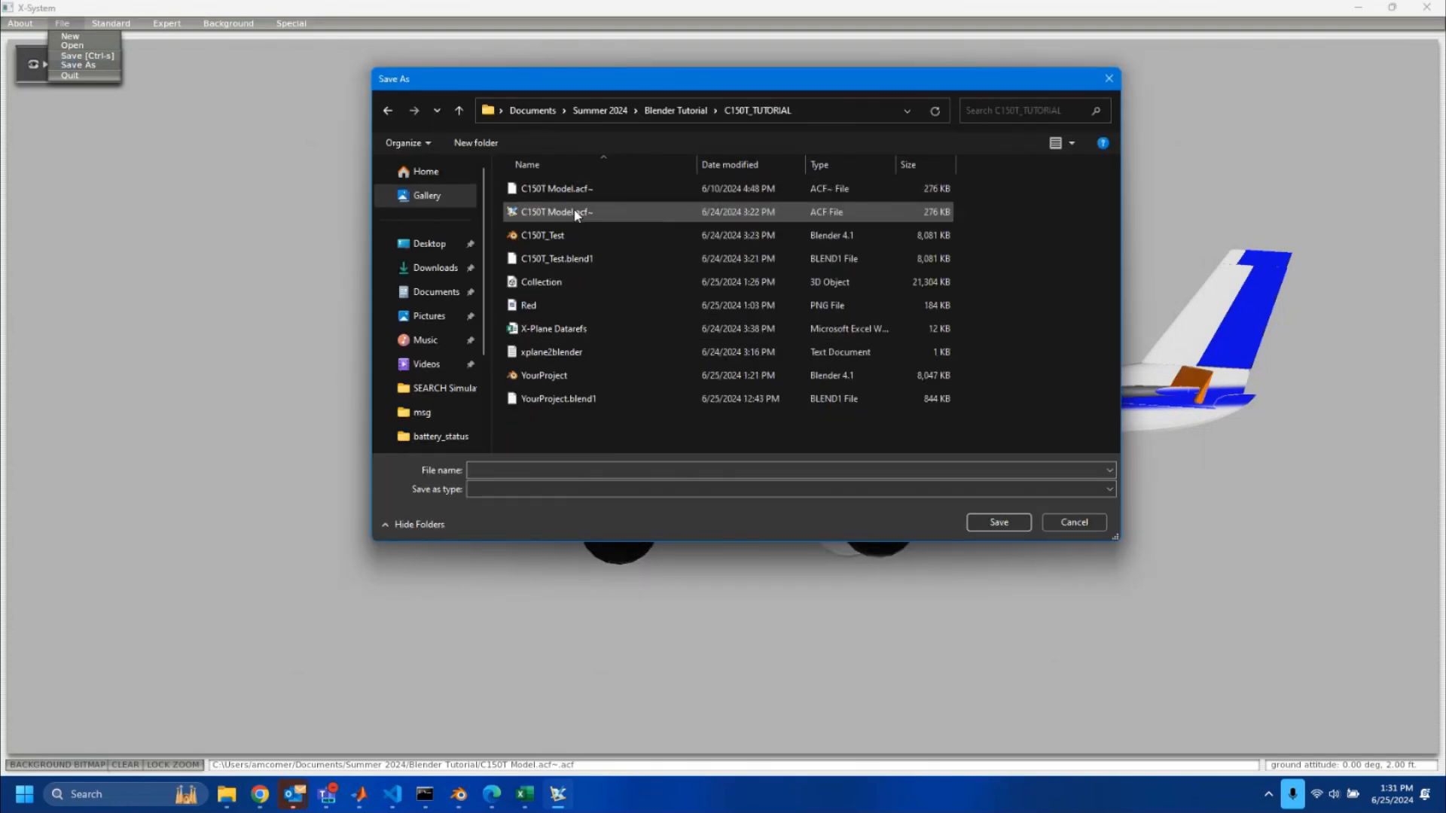
pyautogui.click(577, 214)
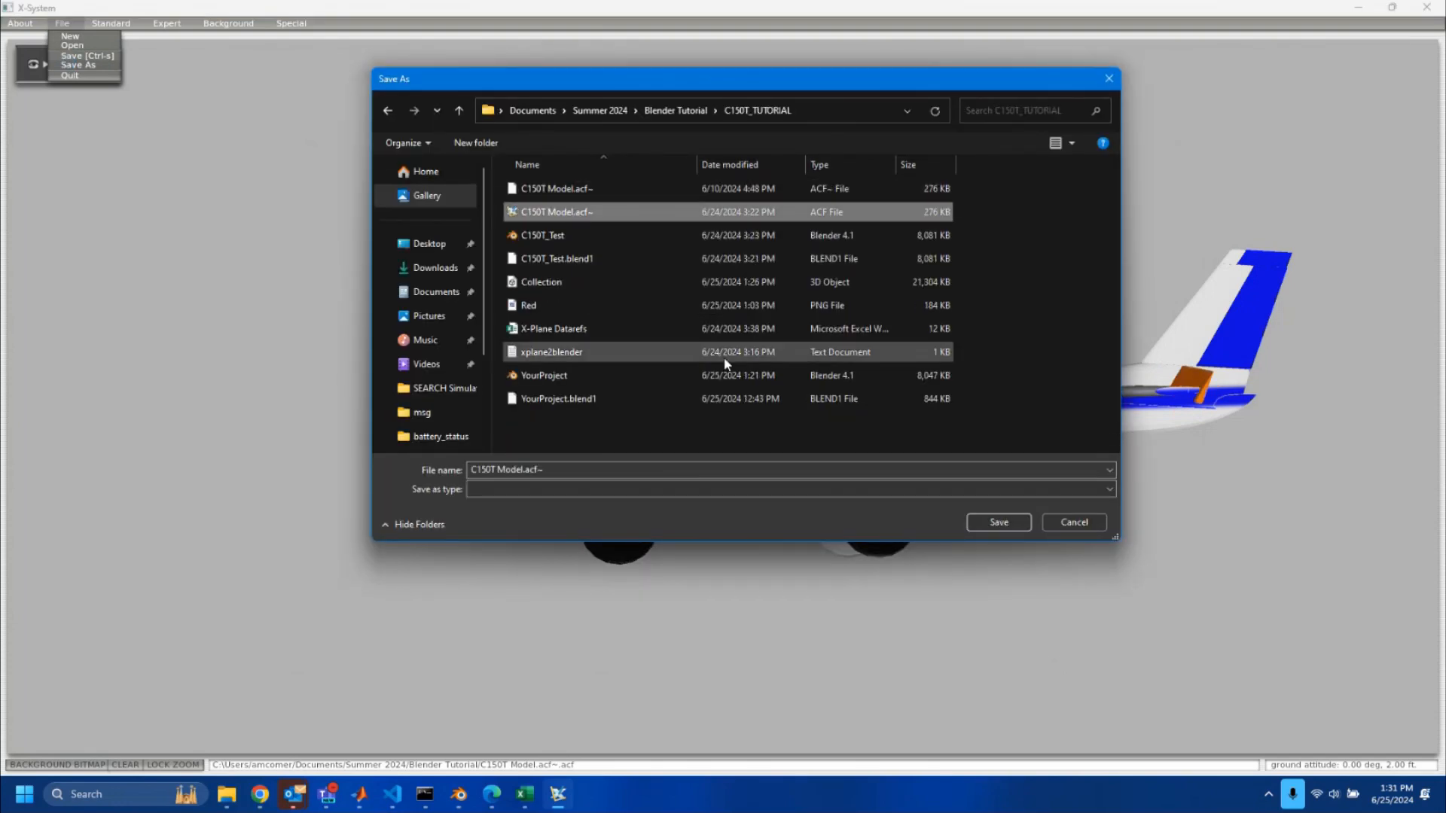
pyautogui.click(982, 522)
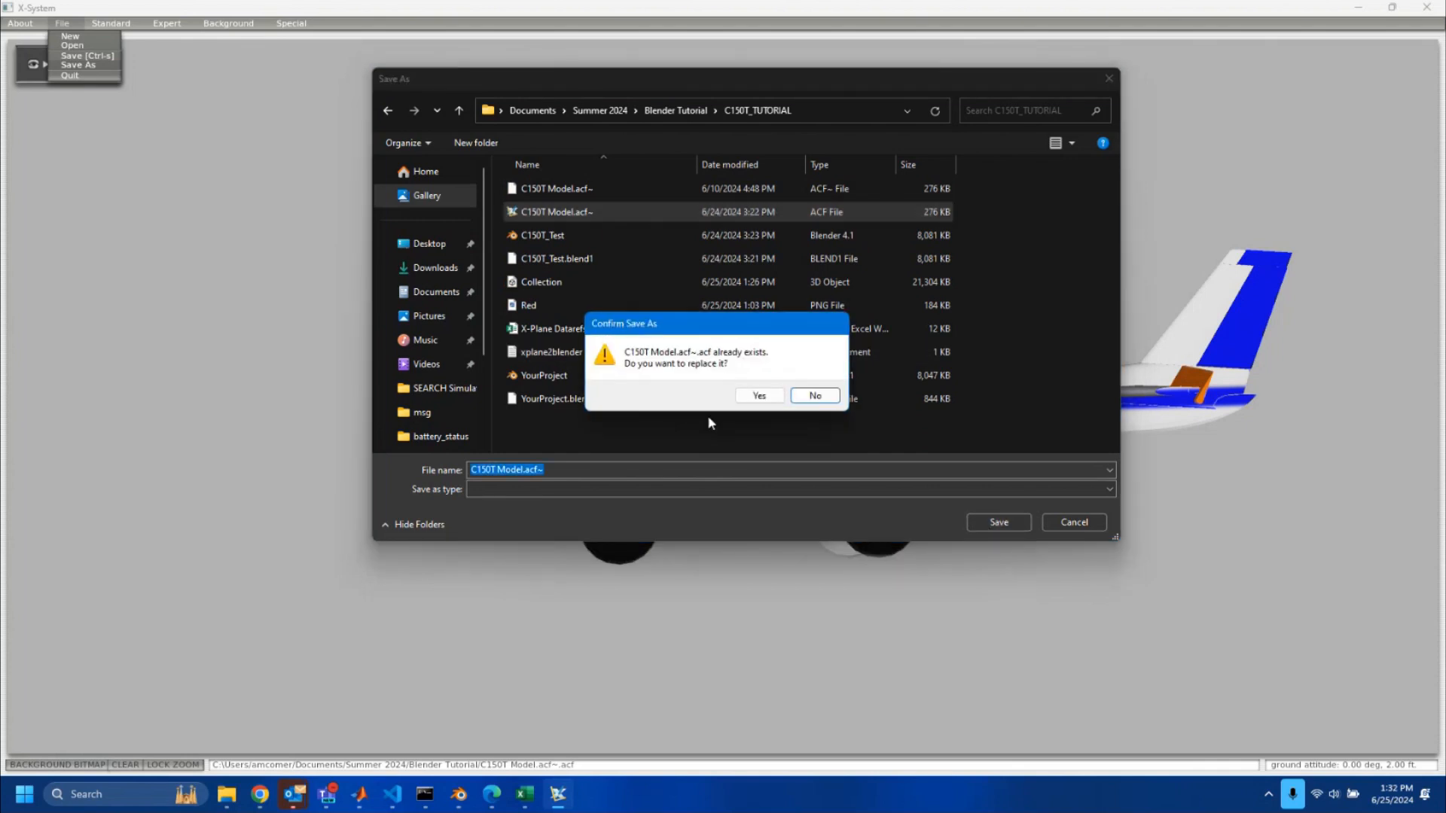
pyautogui.click(755, 397)
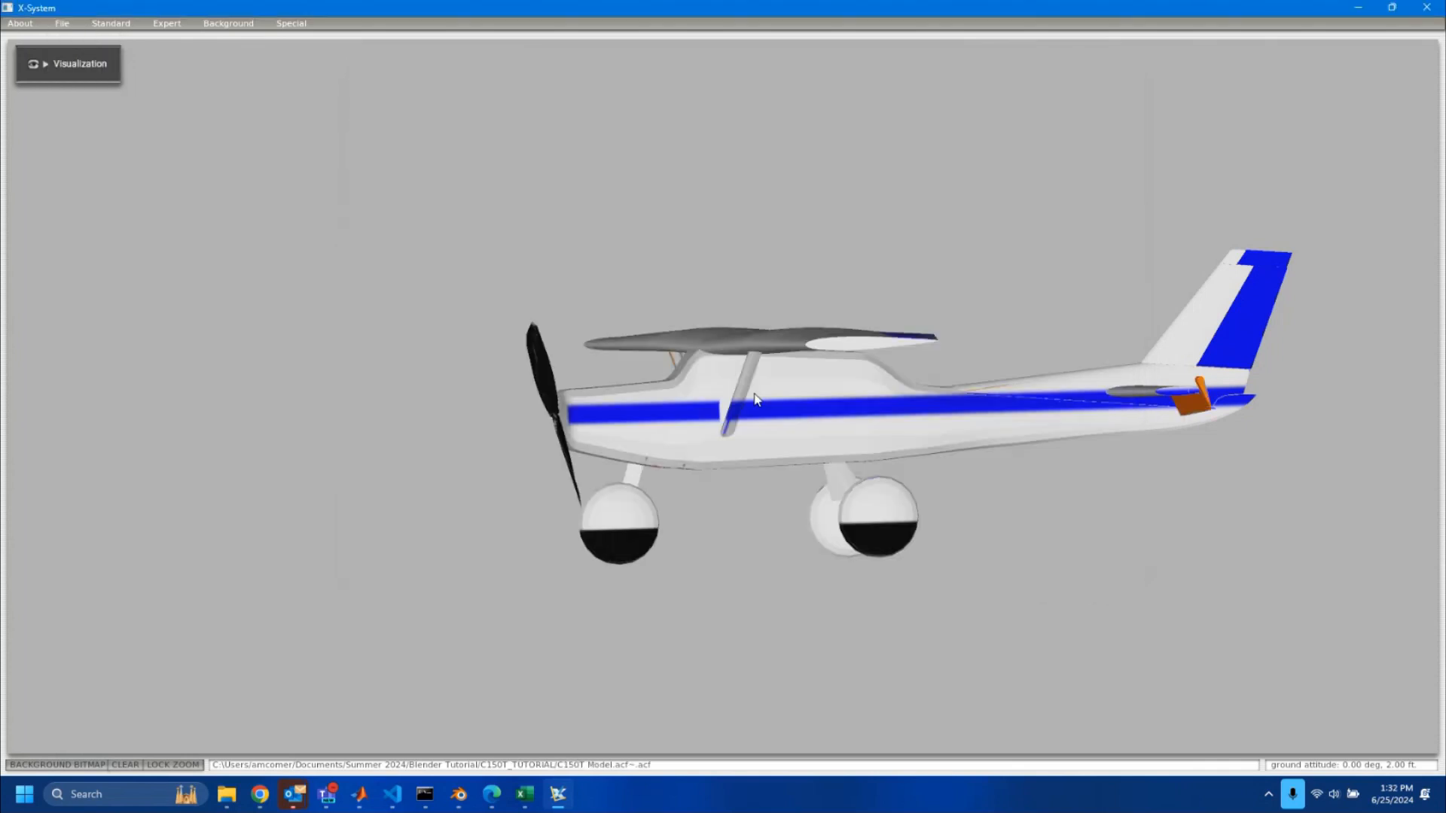
pyautogui.click(1426, 9)
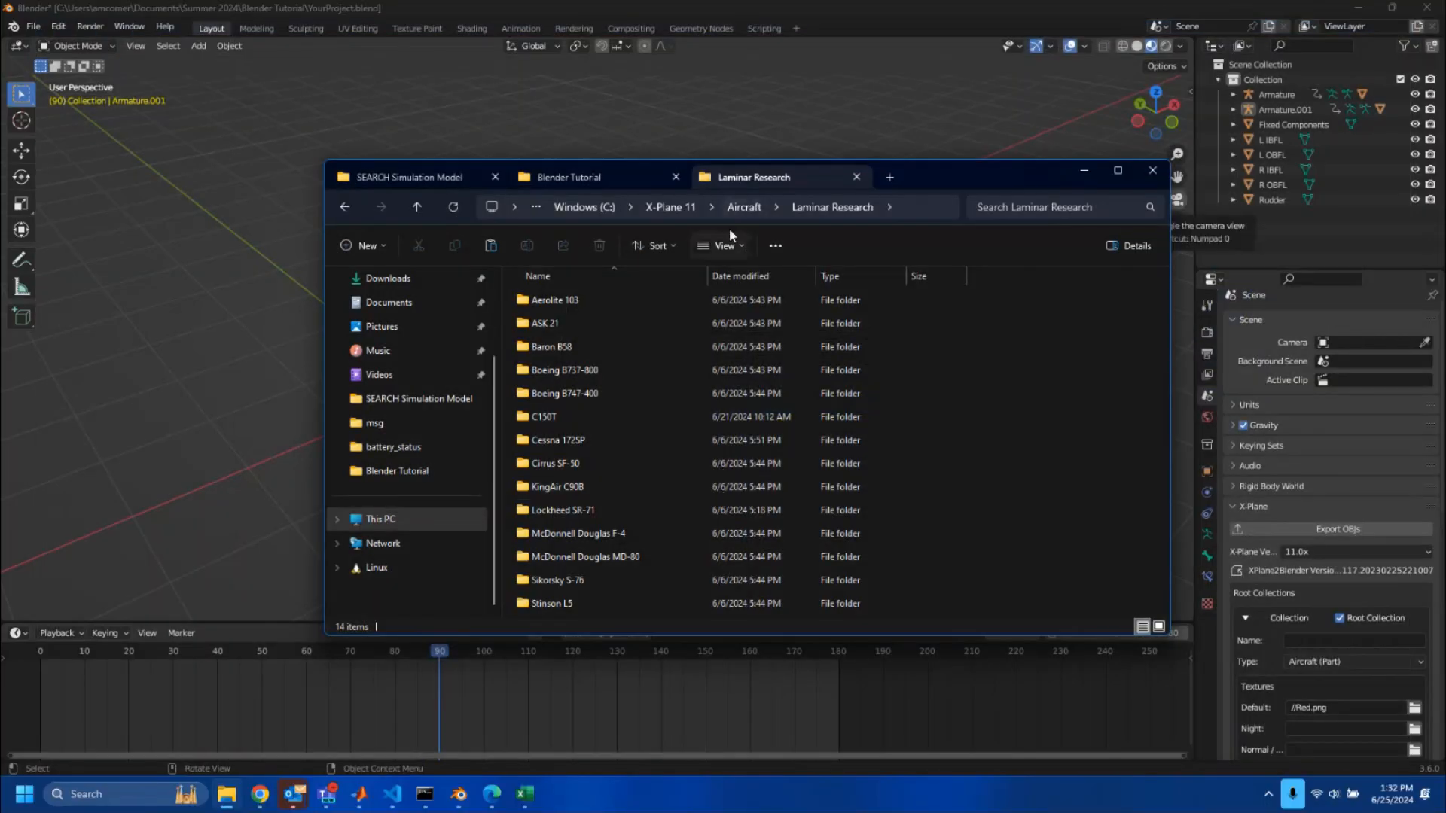
# Copy the C150T_TUTORIAL folder from Blender Tutorial into X-Plane 11's Laminar Research aircraft folder
pyautogui.click(572, 181)
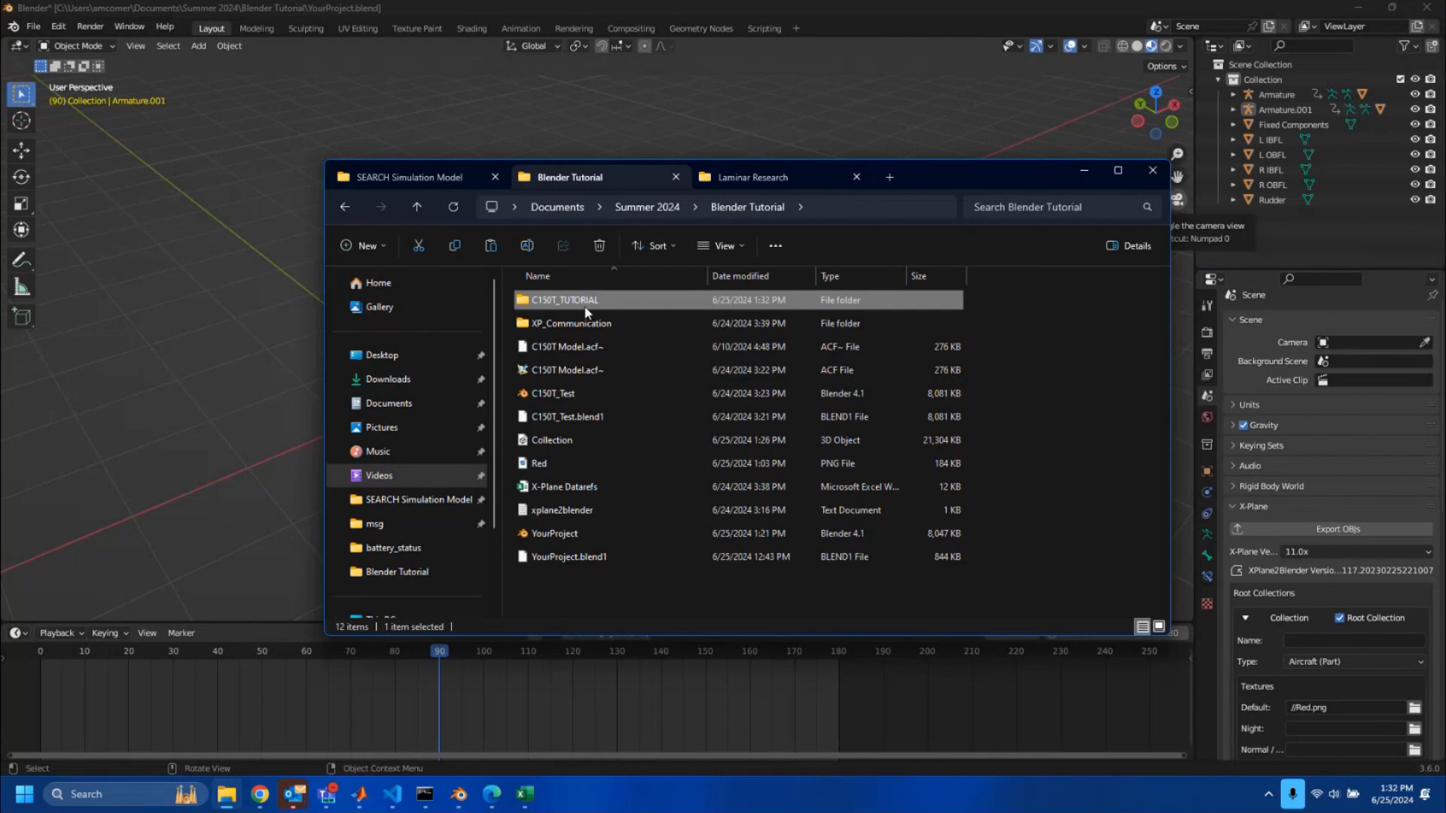
pyautogui.click(768, 181)
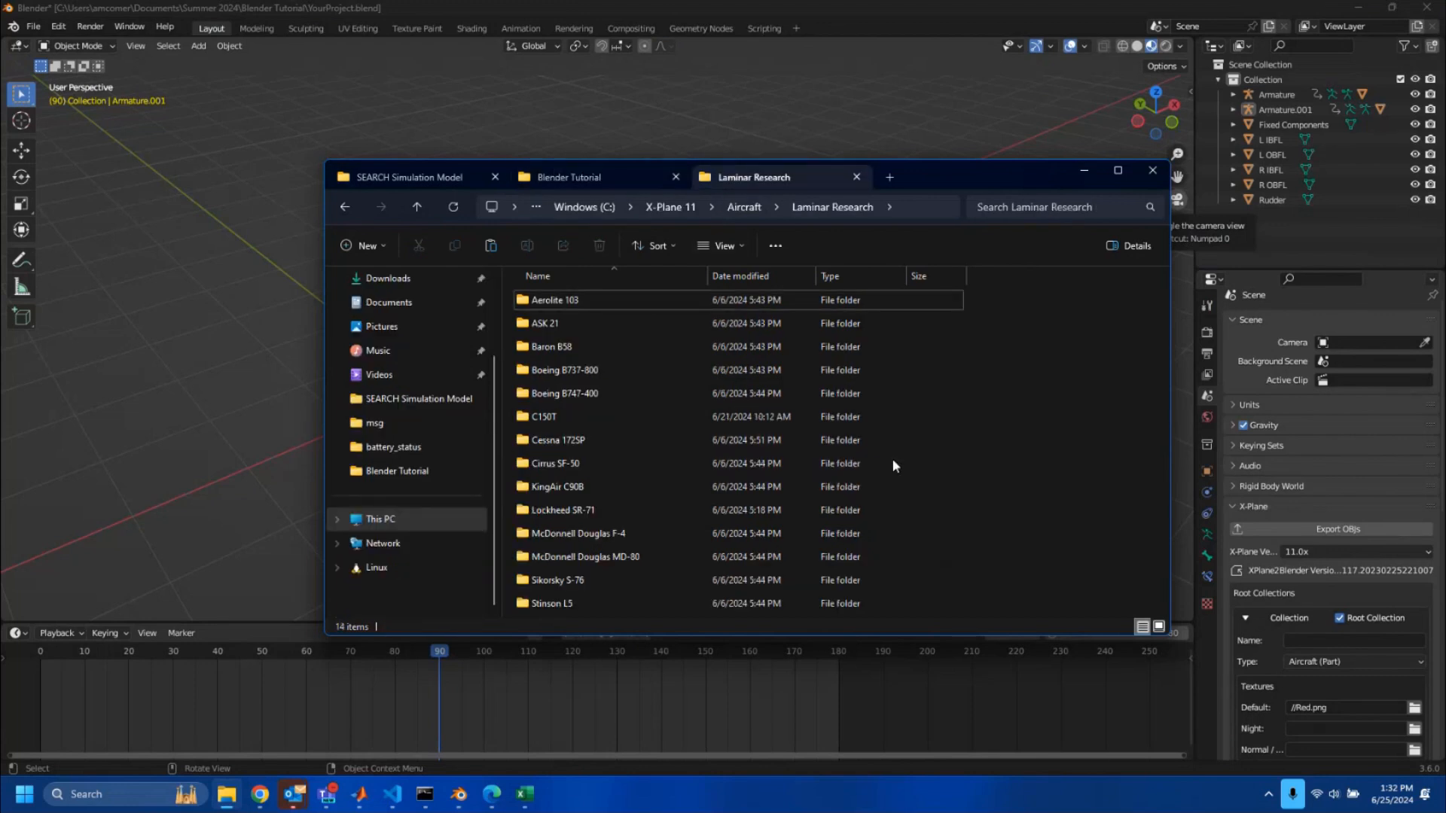
pyautogui.hotkey('ctrl', 'v')
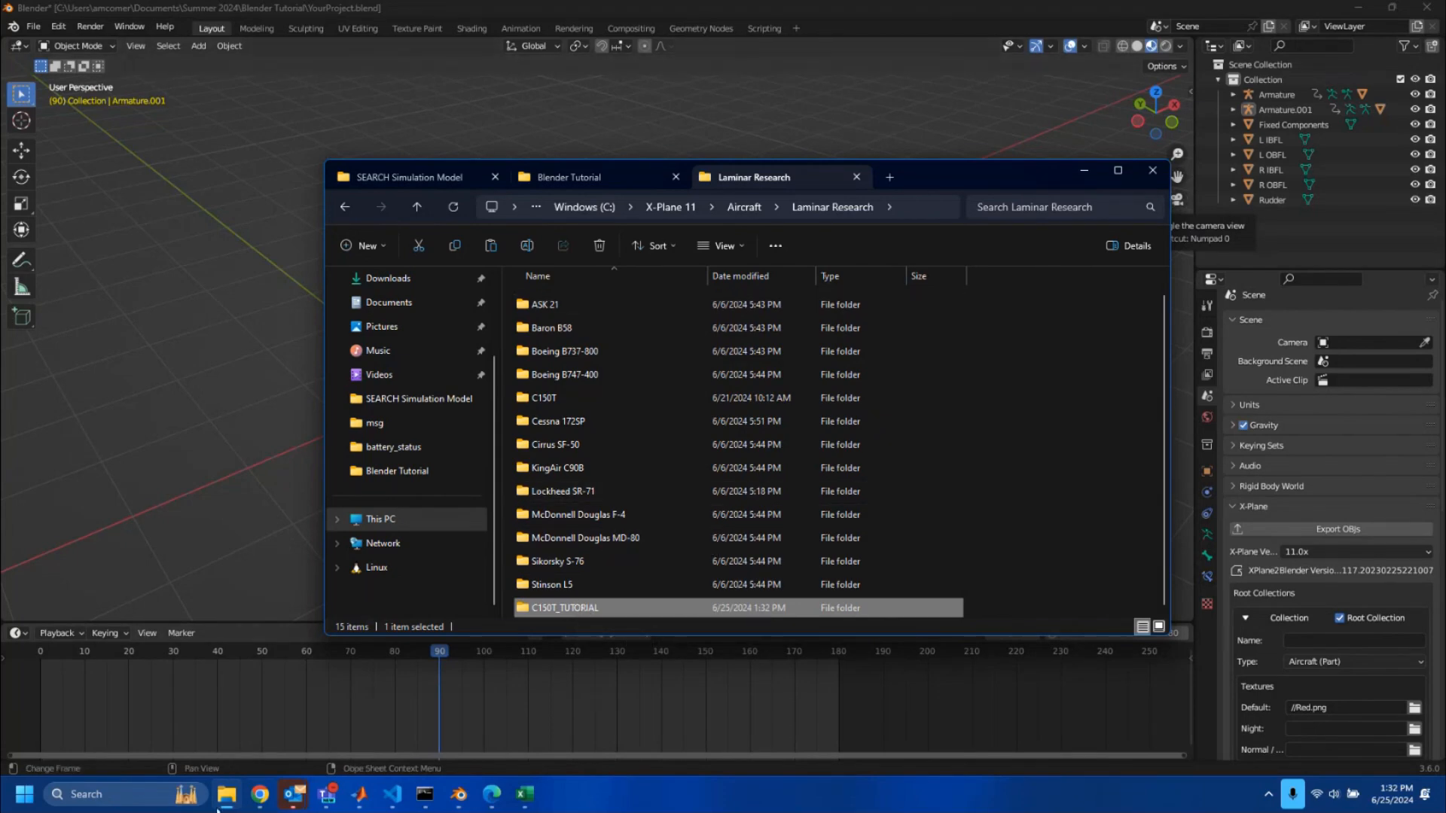
# Search Windows for X-Plane 11 and launch the simulator
pyautogui.click(114, 796)
pyautogui.write('xpl')
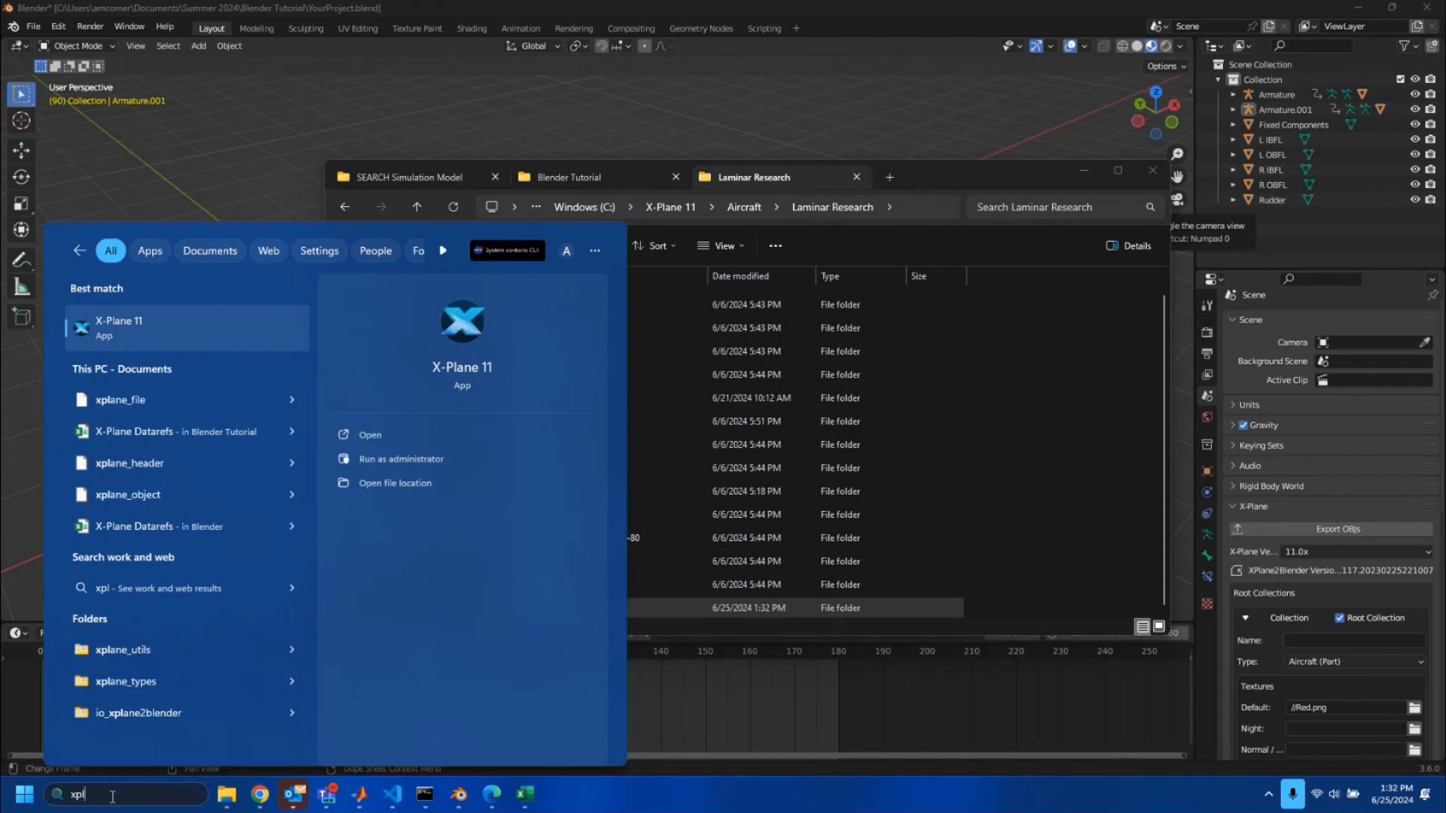
pyautogui.press('Return')
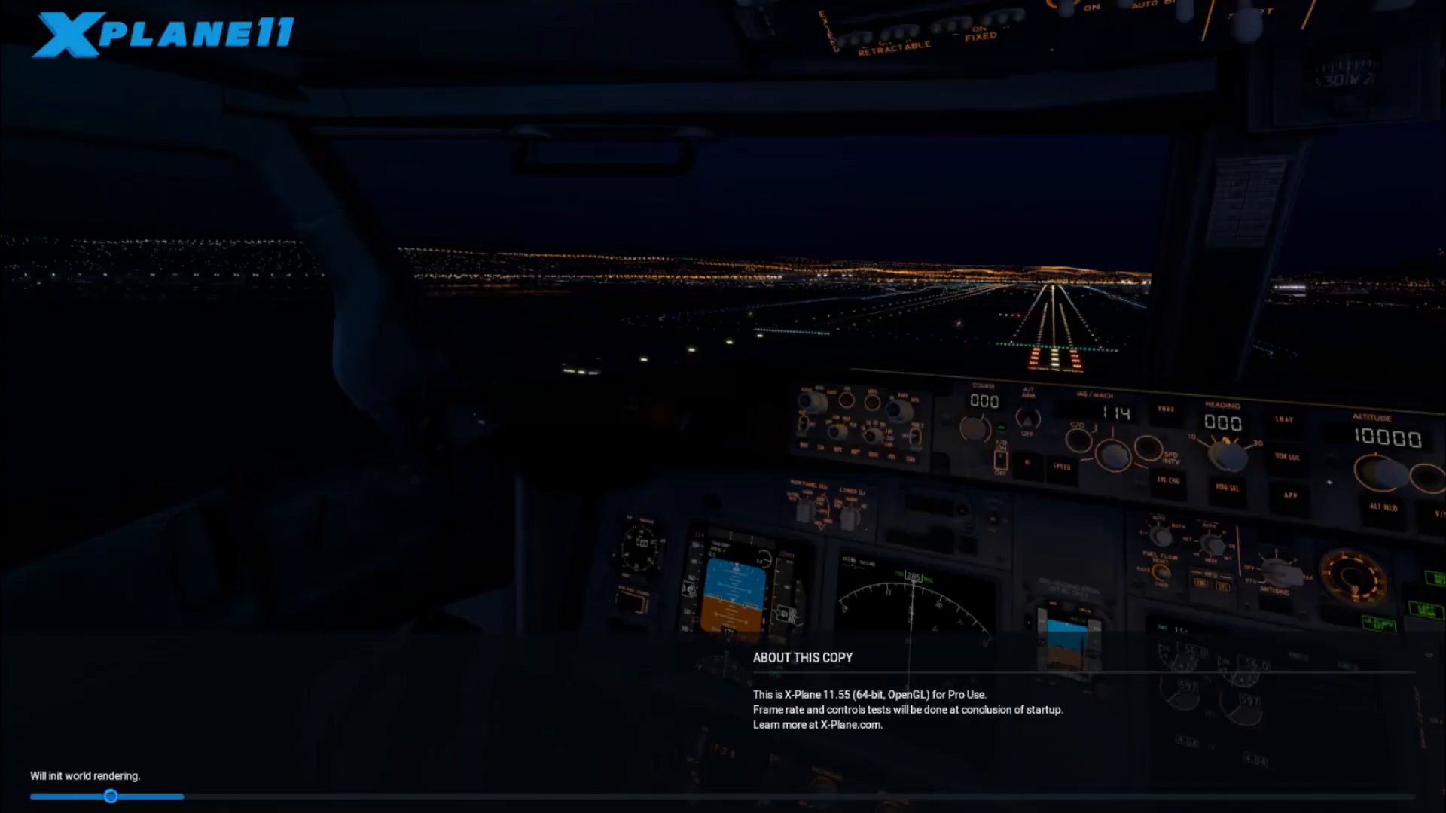